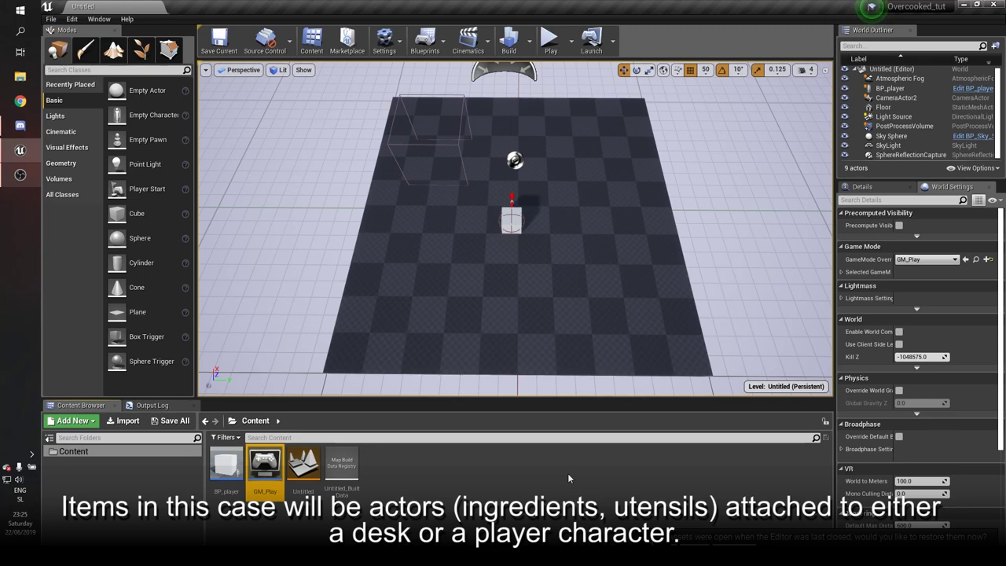
Step: Play the level and walk the player cube around with WASD, then stop playing
{"action": "left_click", "coordinate": [552, 41]}
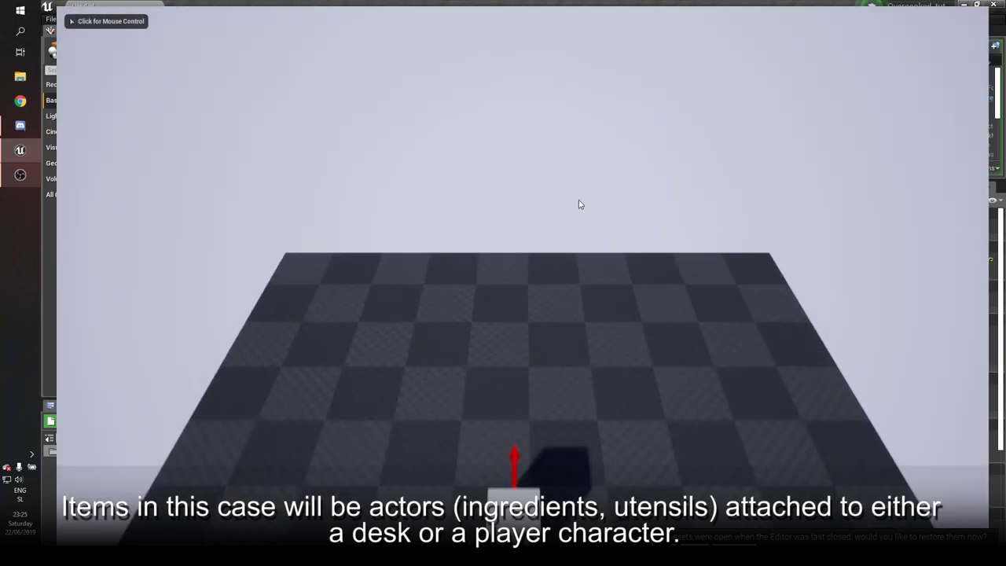
{"action": "left_click", "coordinate": [579, 205]}
{"action": "key", "text": "s"}
{"action": "key", "text": "a"}
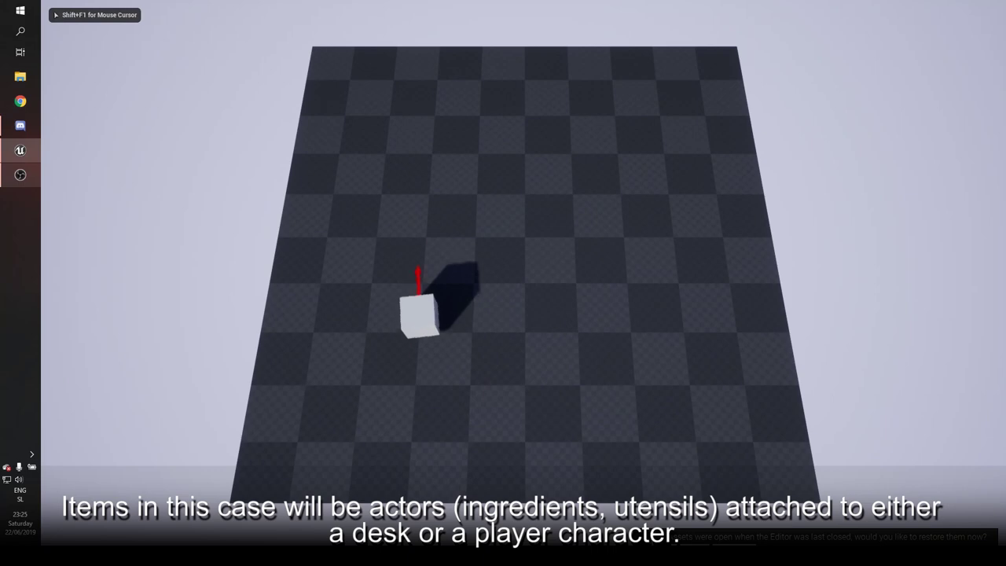
{"action": "key", "text": "d"}
{"action": "key", "text": "w"}
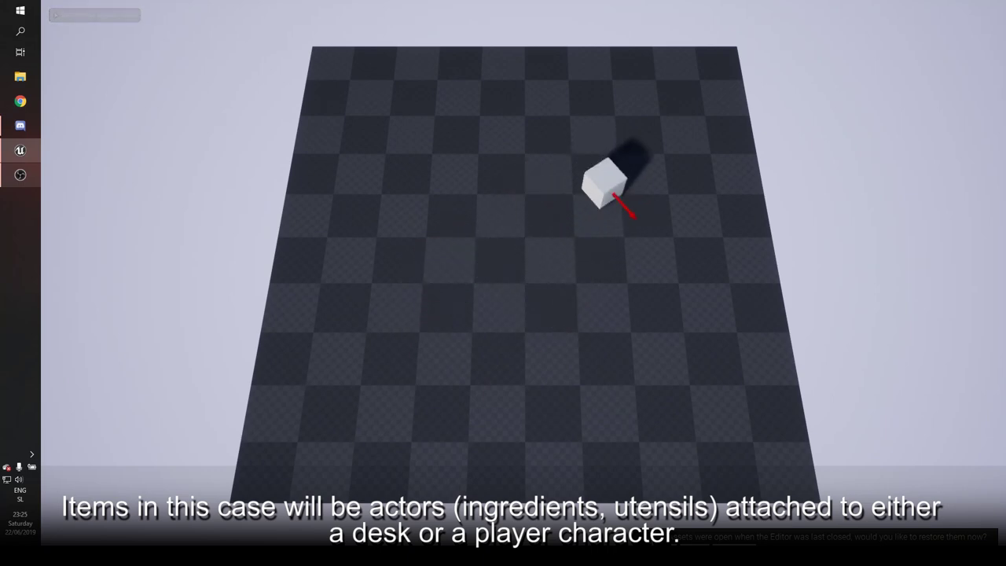
{"action": "key", "text": "a"}
{"action": "key", "text": "s"}
{"action": "key", "text": "w"}
{"action": "key", "text": "a"}
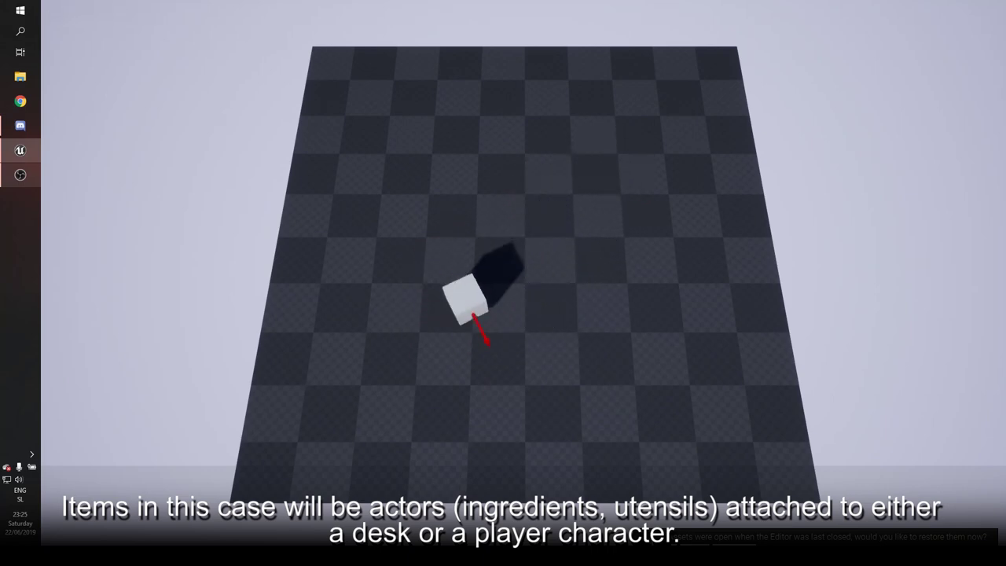
{"action": "key", "text": "w"}
{"action": "key", "text": "d"}
{"action": "key", "text": "shift+F1"}
{"action": "key", "text": "F11"}
{"action": "key", "text": "Escape"}
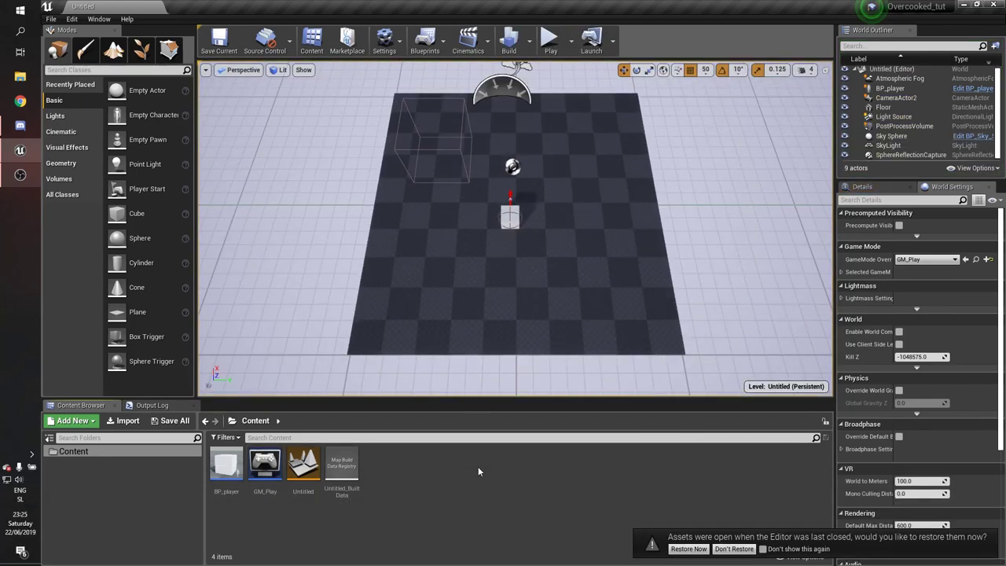
Step: Create a new Actor-based Blueprint class named BP_desk in Content
{"action": "right_click", "coordinate": [385, 458]}
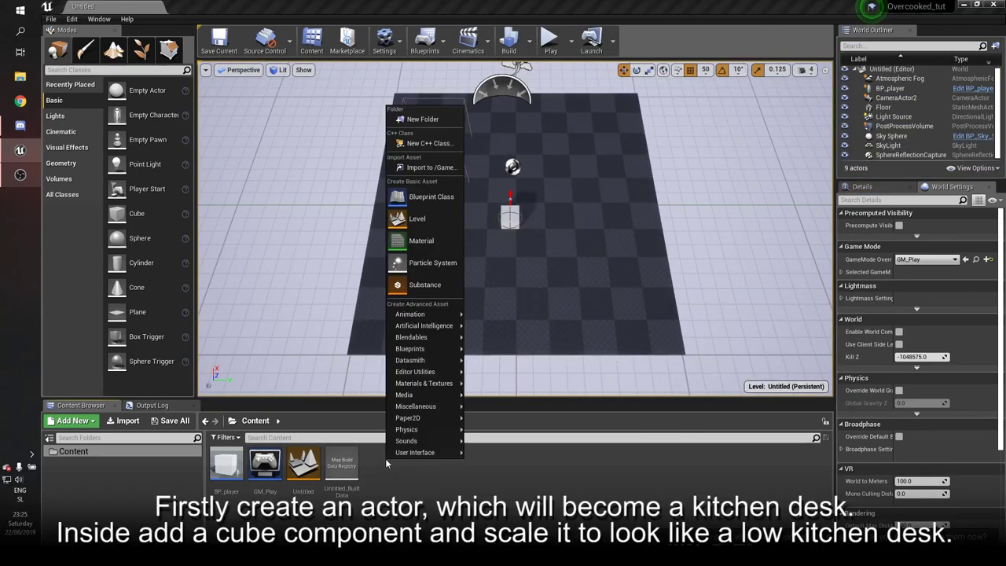
{"action": "left_click", "coordinate": [428, 196]}
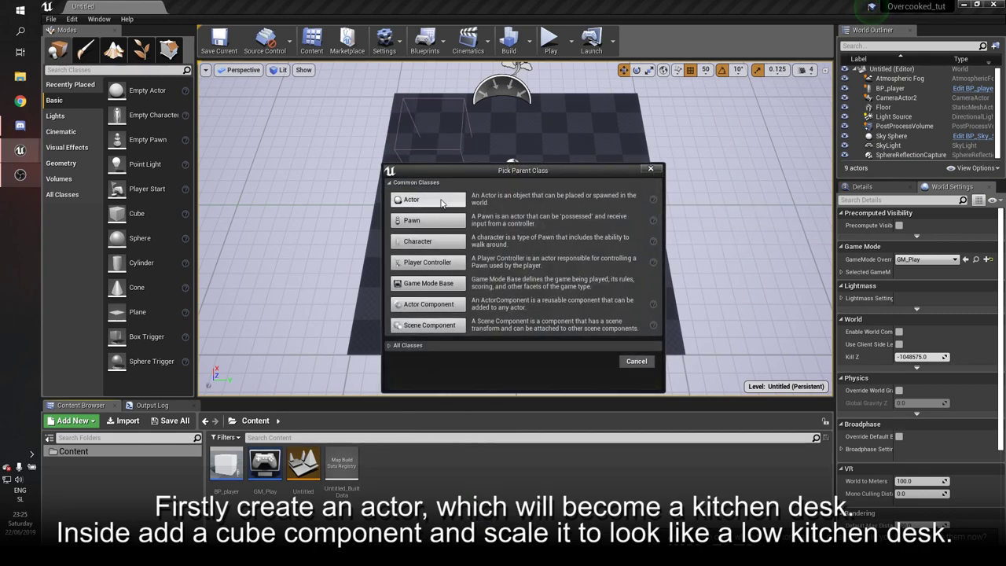
{"action": "left_click", "coordinate": [440, 200]}
{"action": "type", "text": "BP_desk"}
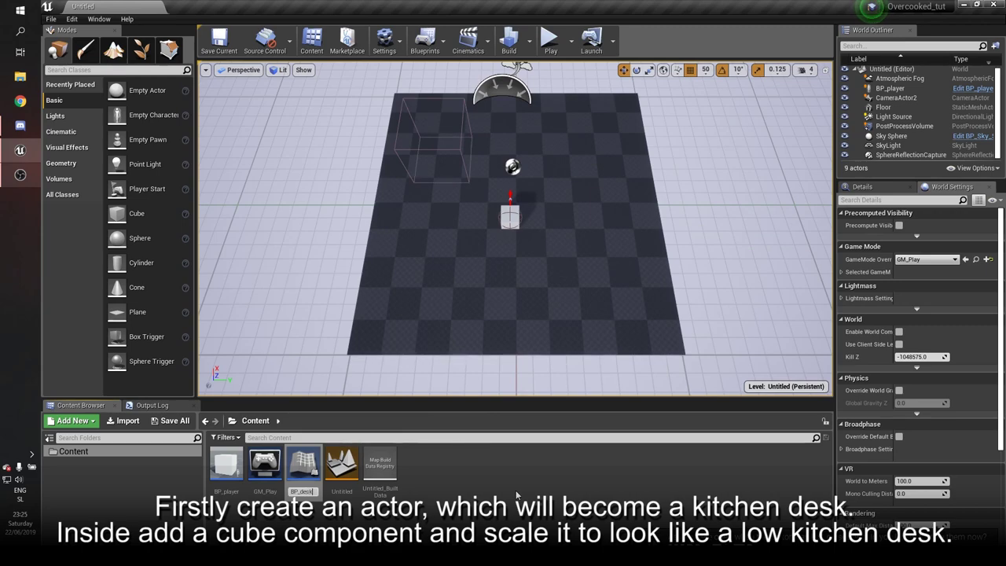
{"action": "key", "text": "Return"}
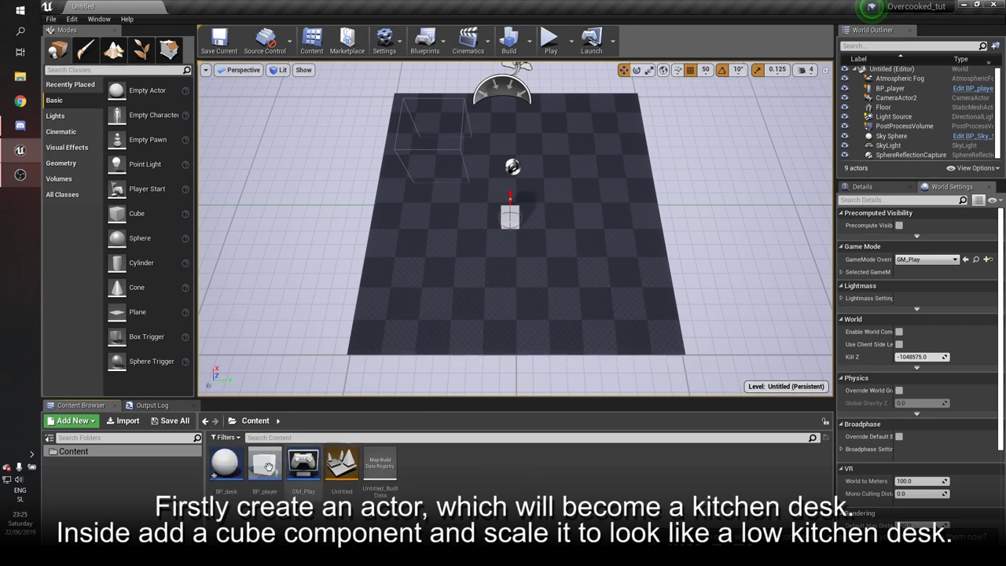
Step: Open BP_desk and add a Cube component
{"action": "double_click", "coordinate": [227, 470]}
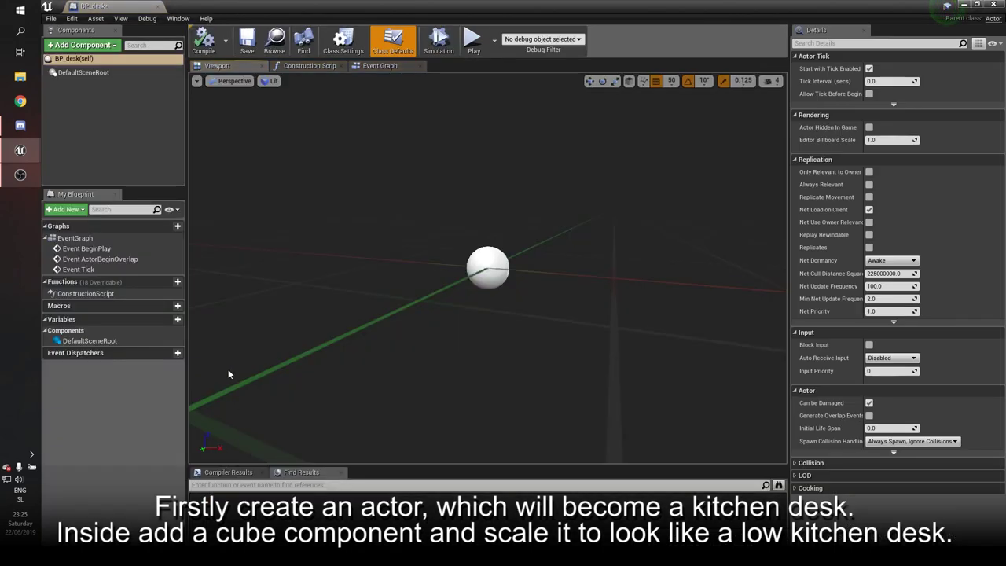
{"action": "left_click", "coordinate": [115, 47]}
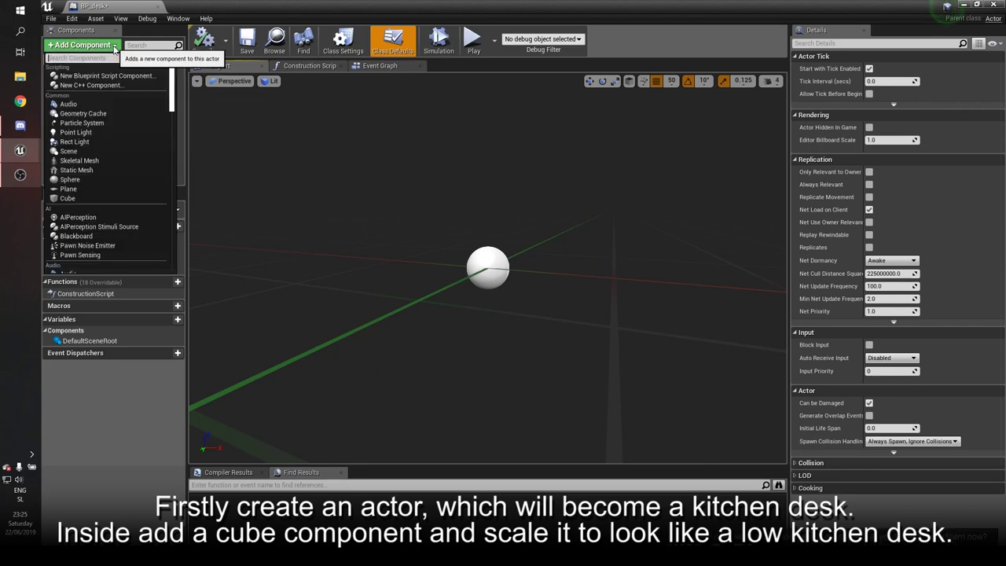
{"action": "type", "text": "cube"}
{"action": "left_click", "coordinate": [100, 74]}
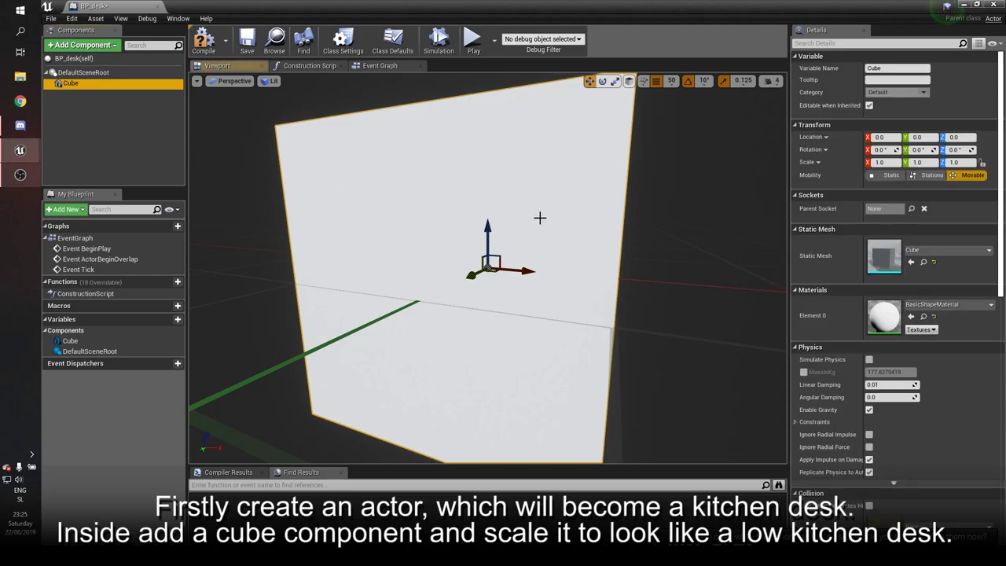
Step: Scale the cube to 0.9, 0.9, 0.35 for a low desk
{"action": "scroll", "coordinate": [540, 220], "scroll_direction": "down", "scroll_amount": 4}
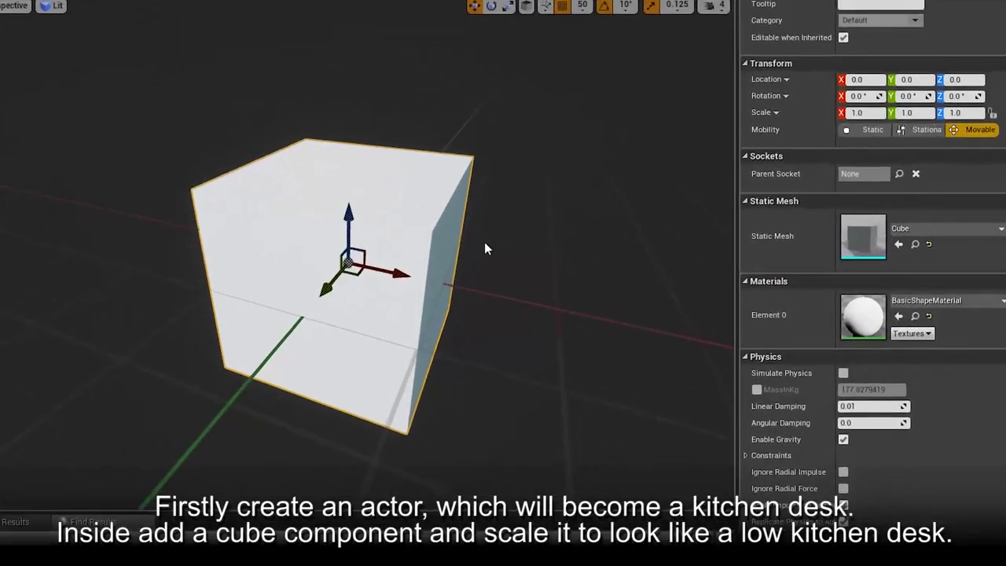
{"action": "left_click", "coordinate": [864, 129]}
{"action": "type", "text": "0"}
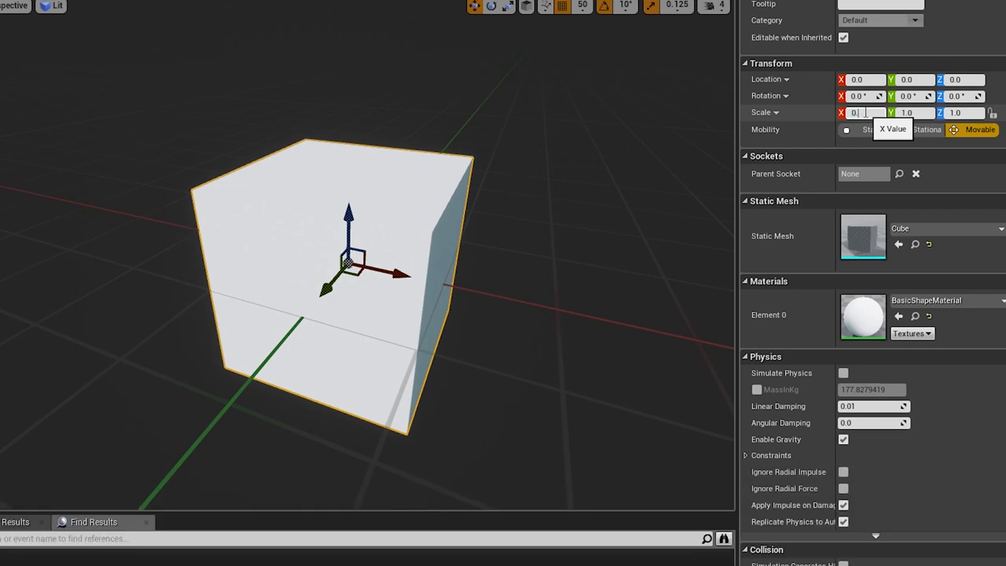
{"action": "type", "text": ".9"}
{"action": "key", "text": "Tab"}
{"action": "type", "text": "0"}
{"action": "key", "text": "Tab"}
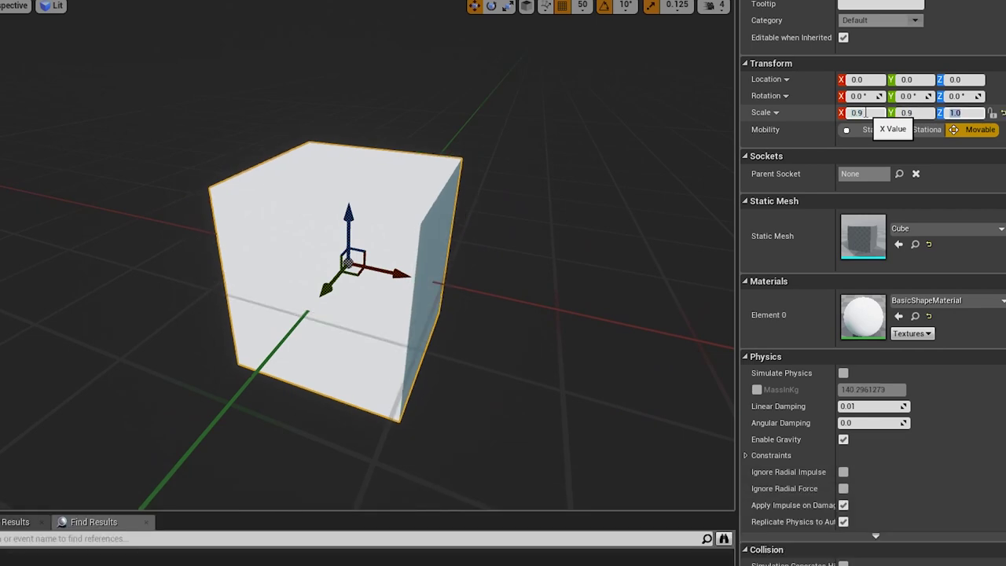
{"action": "type", "text": "0.5"}
{"action": "key", "text": "Return"}
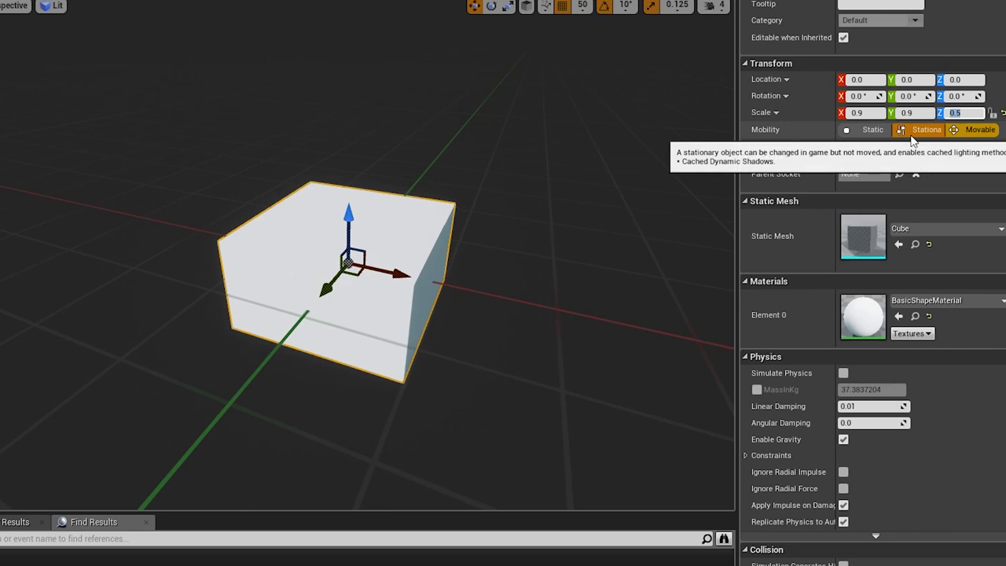
{"action": "type", "text": "0.35"}
{"action": "key", "text": "Return"}
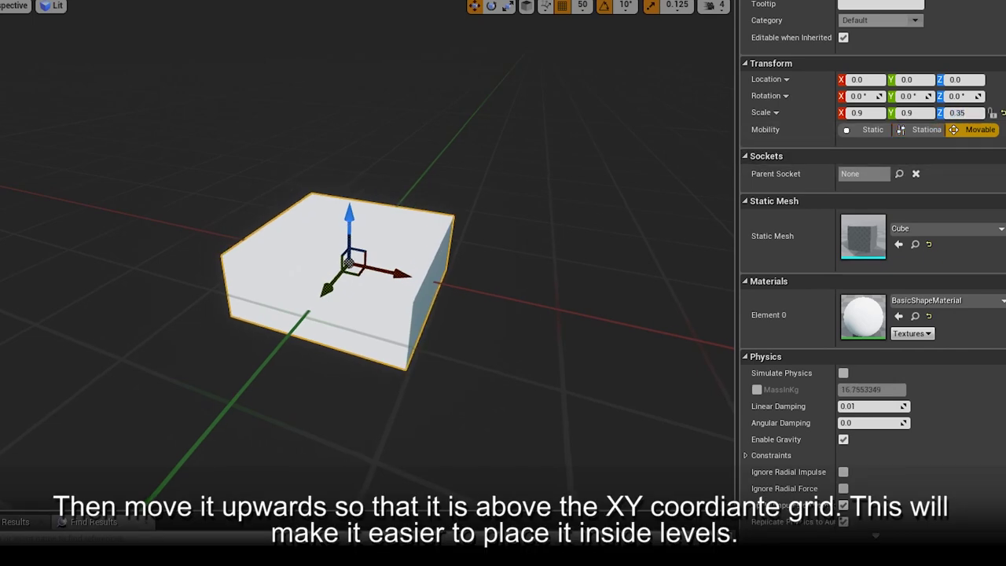
Step: Raise the cube to Location Z 15 using grid snaps, then reset snapping to 10
{"action": "middle_click_drag", "start_coordinate": [354, 275], "coordinate": [354, 236]}
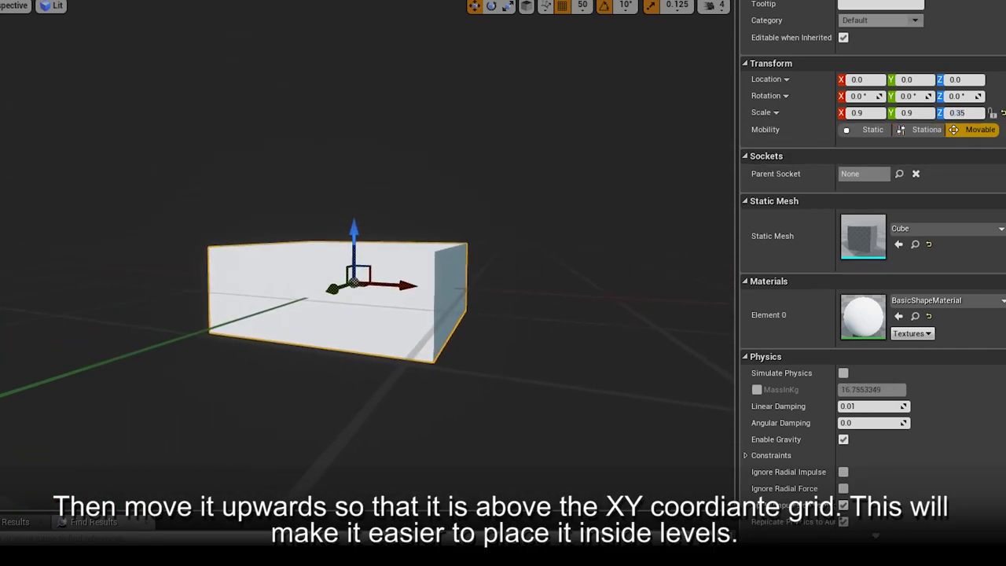
{"action": "left_click", "coordinate": [581, 7]}
{"action": "left_click", "coordinate": [590, 67]}
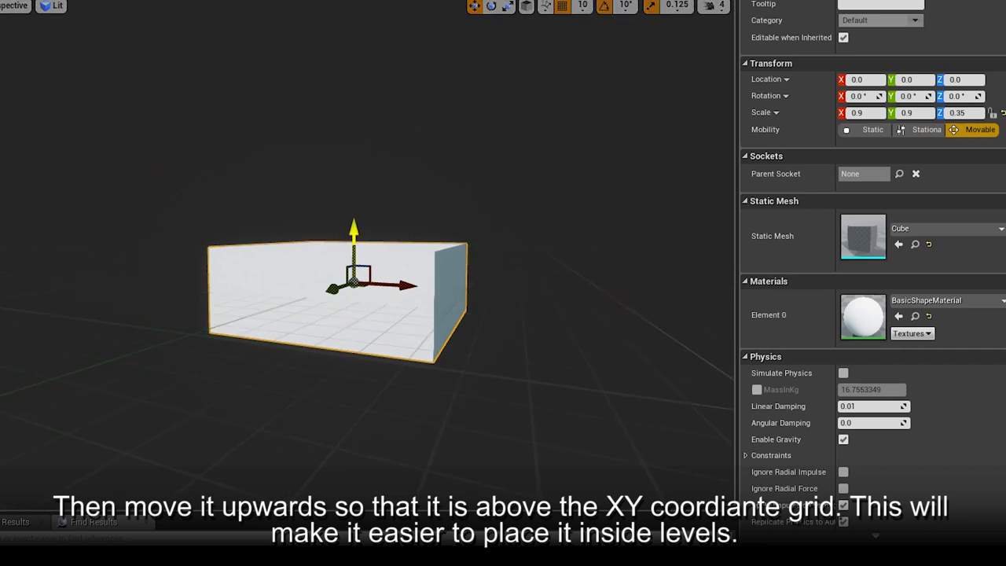
{"action": "left_click_drag", "start_coordinate": [354, 230], "coordinate": [357, 191]}
{"action": "middle_click_drag", "start_coordinate": [420, 195], "coordinate": [424, 259]}
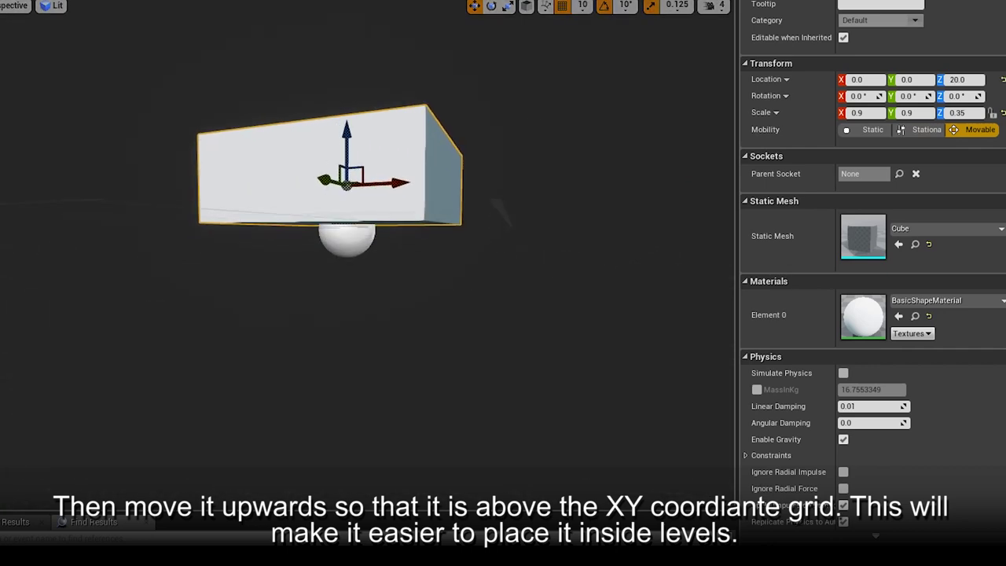
{"action": "left_click", "coordinate": [581, 7]}
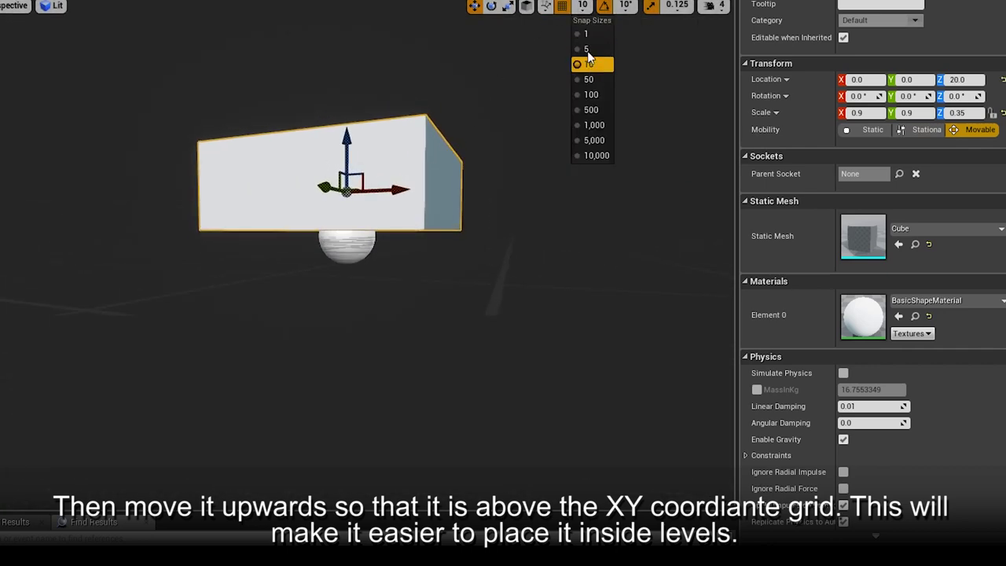
{"action": "left_click", "coordinate": [587, 49]}
{"action": "left_click_drag", "start_coordinate": [347, 146], "coordinate": [347, 167]}
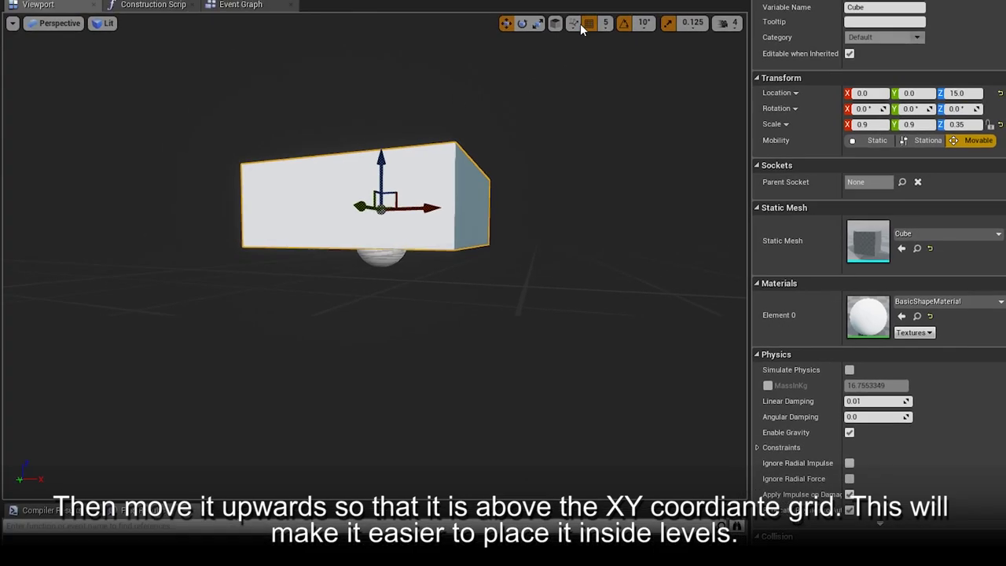
{"action": "left_click", "coordinate": [653, 64]}
{"action": "left_click", "coordinate": [660, 111]}
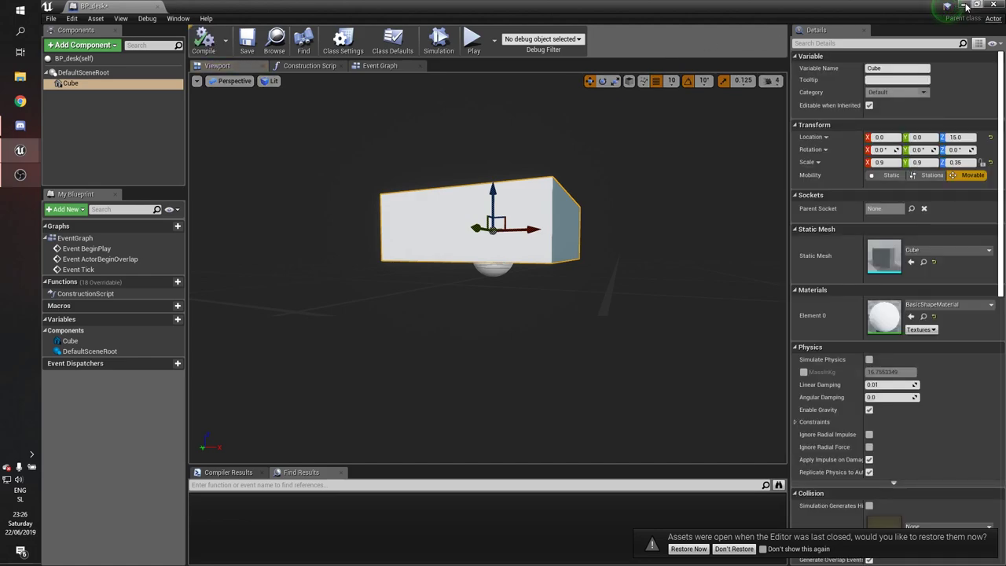
Step: Back in the level, drag a BP_desk onto the floor and adjust its height
{"action": "left_click", "coordinate": [966, 6]}
{"action": "mouse_move", "coordinate": [559, 196]}
{"action": "right_mouse_down"}
{"action": "mouse_move", "coordinate": [559, 157]}
{"action": "mouse_move", "coordinate": [559, 196]}
{"action": "right_mouse_up"}
{"action": "mouse_move", "coordinate": [226, 464]}
{"action": "left_mouse_down"}
{"action": "mouse_move", "coordinate": [465, 264]}
{"action": "mouse_move", "coordinate": [460, 227]}
{"action": "left_mouse_up"}
{"action": "right_click_drag", "start_coordinate": [464, 221], "coordinate": [472, 236]}
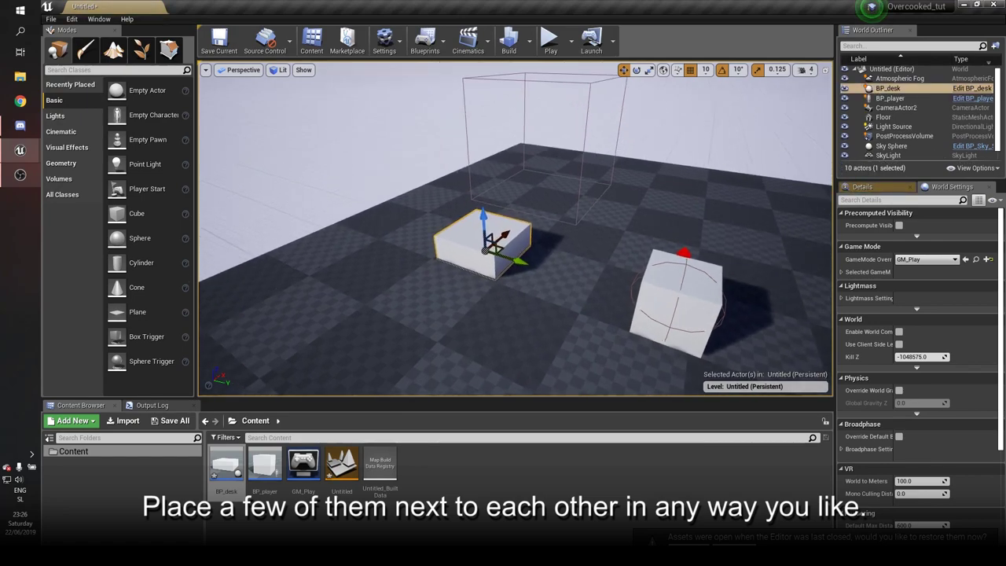
{"action": "right_click_drag", "start_coordinate": [659, 157], "coordinate": [658, 129]}
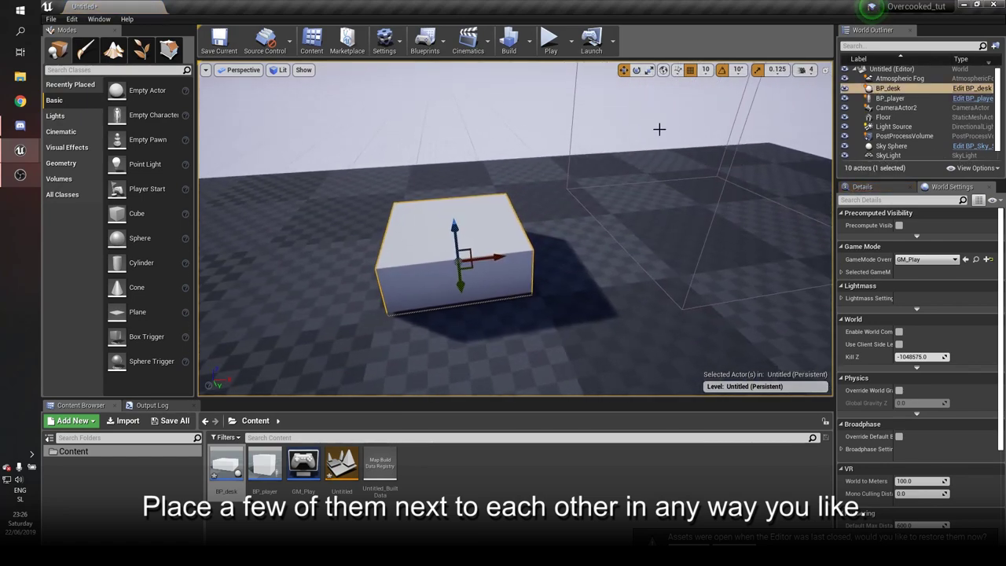
{"action": "left_click_drag", "start_coordinate": [452, 224], "coordinate": [451, 209]}
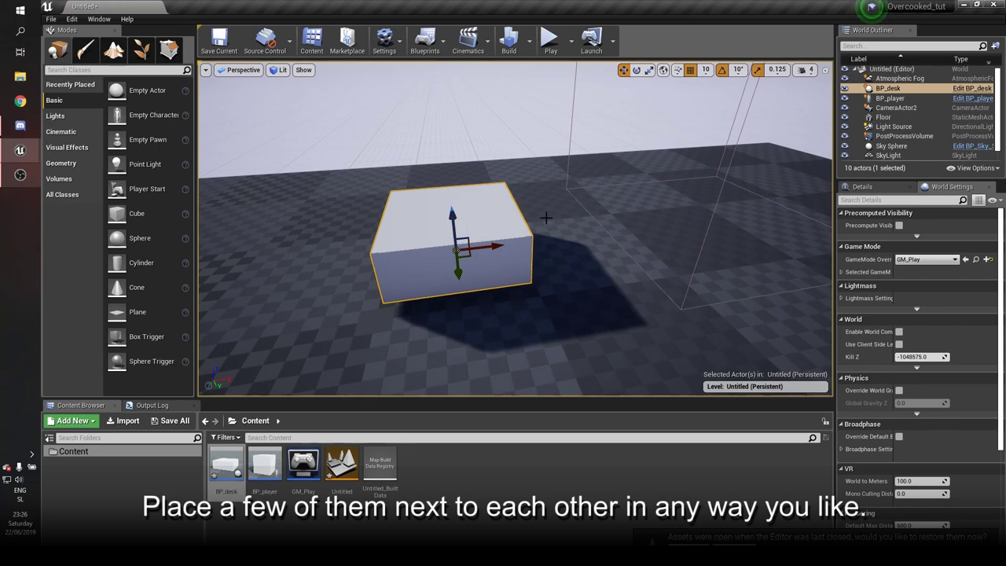
Step: With grid snap at 50, Alt-drag duplicates of the desk into an L-shaped row
{"action": "right_click_drag", "start_coordinate": [545, 217], "coordinate": [545, 260]}
{"action": "left_click", "coordinate": [705, 69]}
{"action": "left_click", "coordinate": [715, 127]}
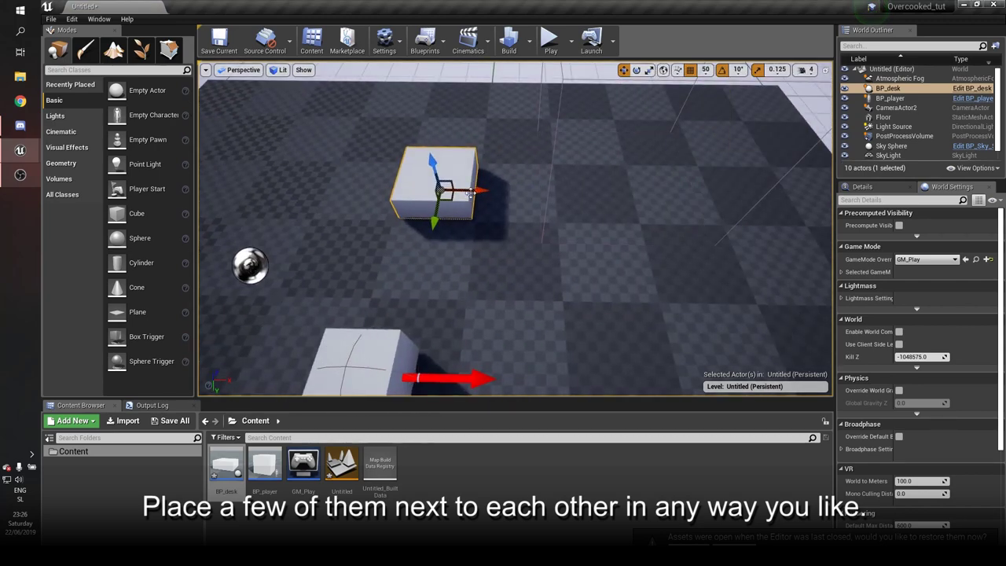
{"action": "left_click_drag", "start_coordinate": [470, 191], "coordinate": [702, 192], "text": "alt"}
{"action": "right_click_drag", "start_coordinate": [702, 192], "coordinate": [393, 177]}
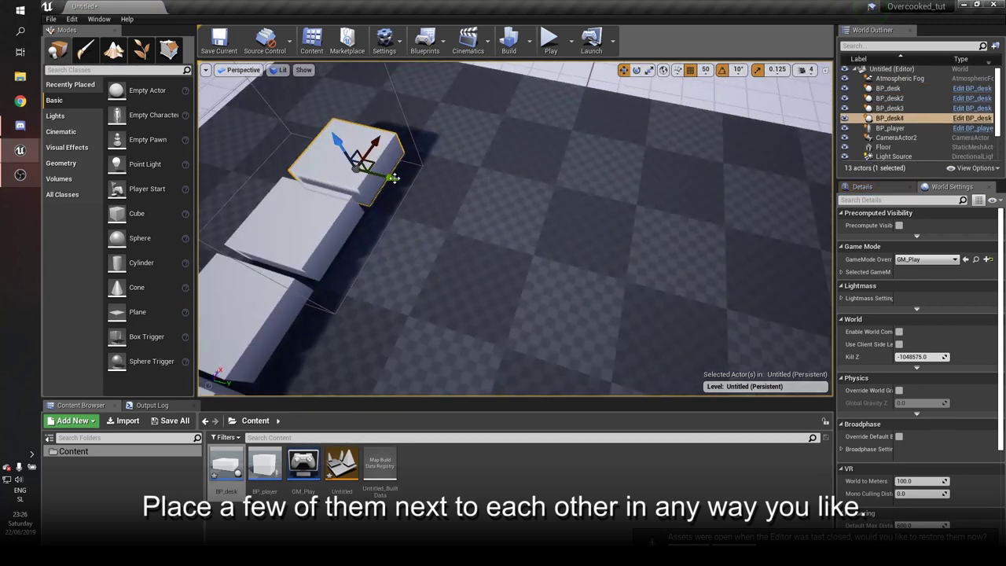
{"action": "left_click_drag", "start_coordinate": [393, 177], "coordinate": [433, 184], "text": "alt"}
{"action": "left_click_drag", "start_coordinate": [432, 184], "coordinate": [532, 202], "text": "alt"}
{"action": "left_click_drag", "start_coordinate": [533, 202], "coordinate": [595, 213], "text": "alt"}
{"action": "mouse_move", "coordinate": [595, 213]}
{"action": "right_mouse_down"}
{"action": "mouse_move", "coordinate": [595, 236]}
{"action": "mouse_move", "coordinate": [635, 90]}
{"action": "right_mouse_up"}
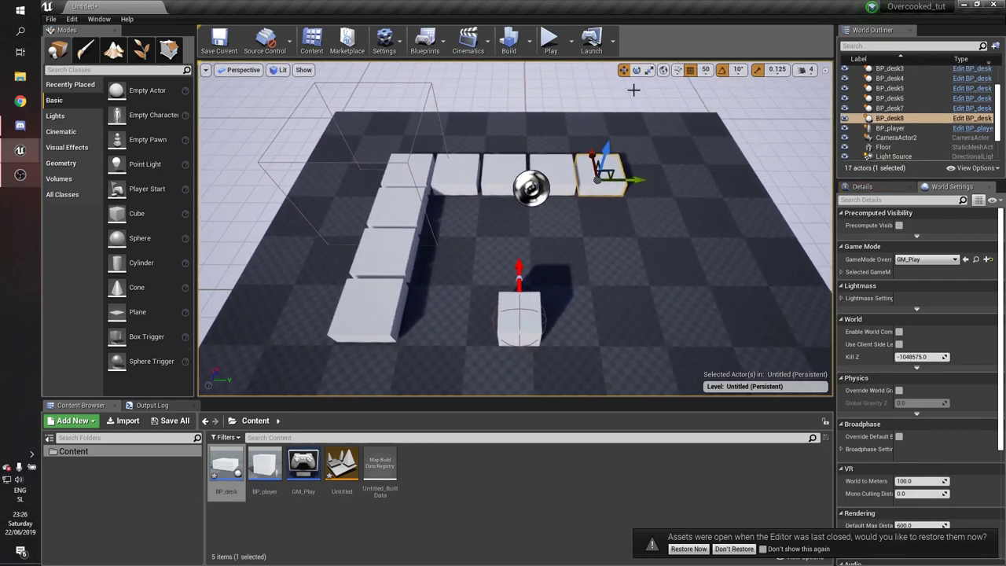
Step: Play the level, steer the player cube around the desks with W and D, then exit with Esc
{"action": "left_click", "coordinate": [553, 50]}
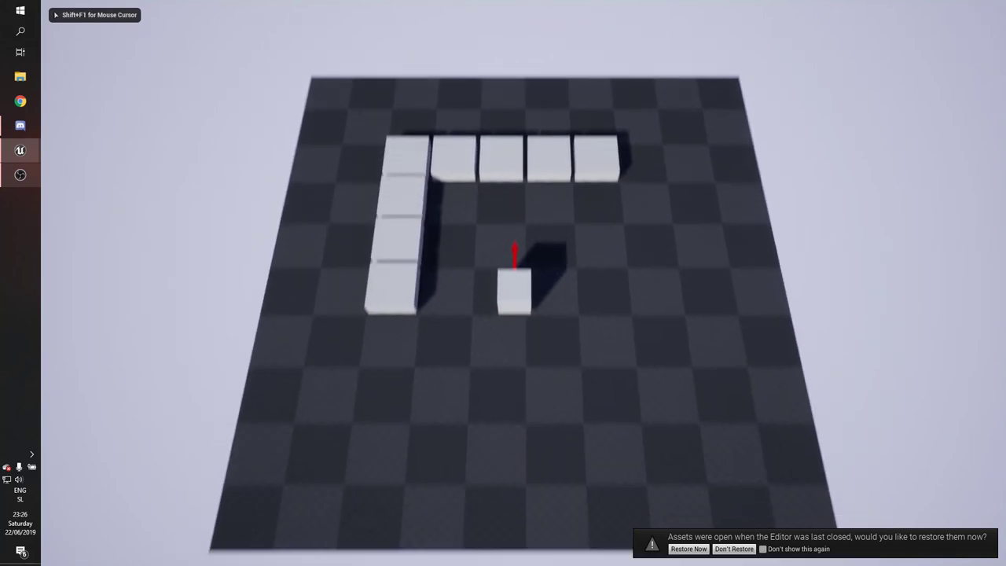
{"action": "key", "text": "w"}
{"action": "key", "text": "d"}
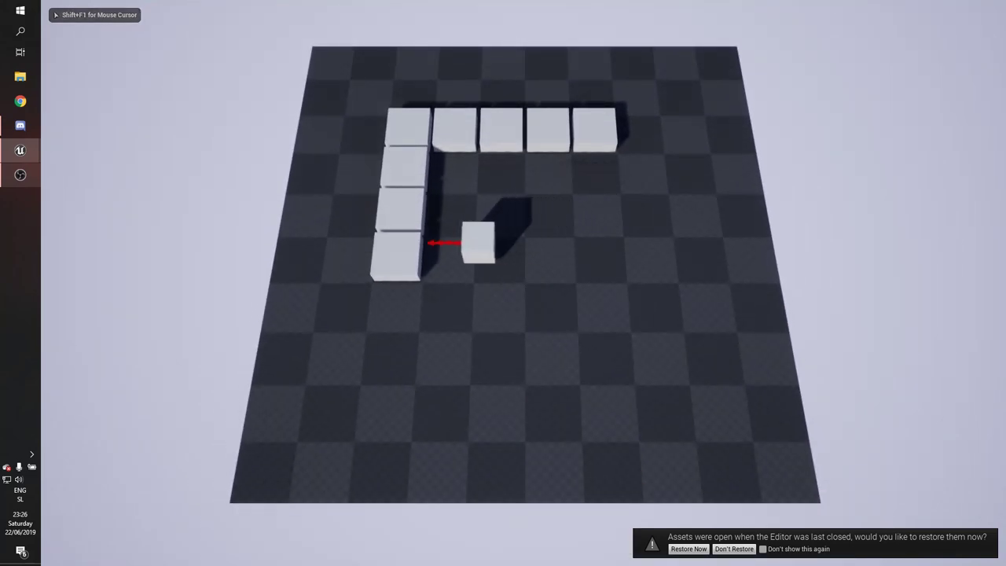
{"action": "key", "text": "d"}
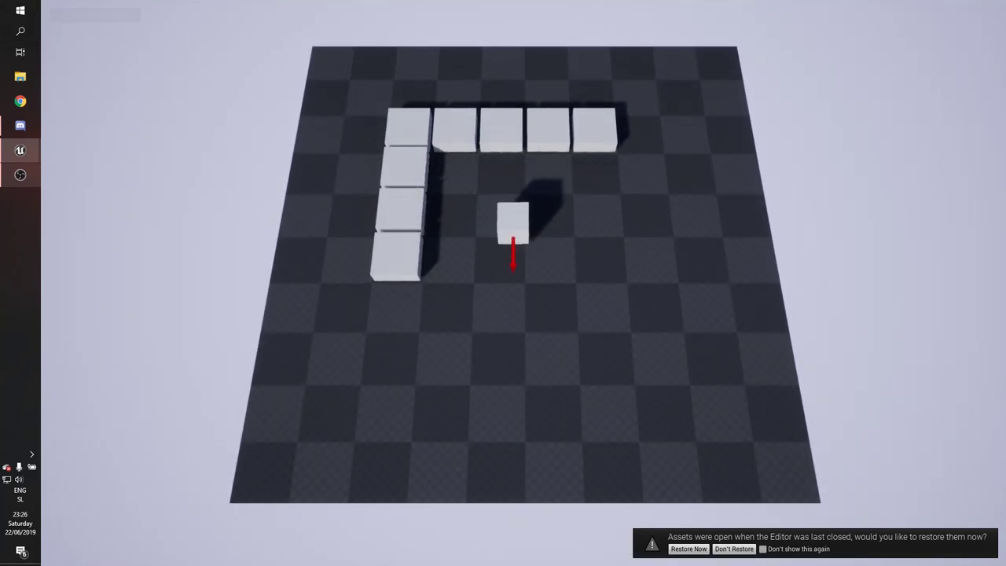
{"action": "key", "text": "Escape"}
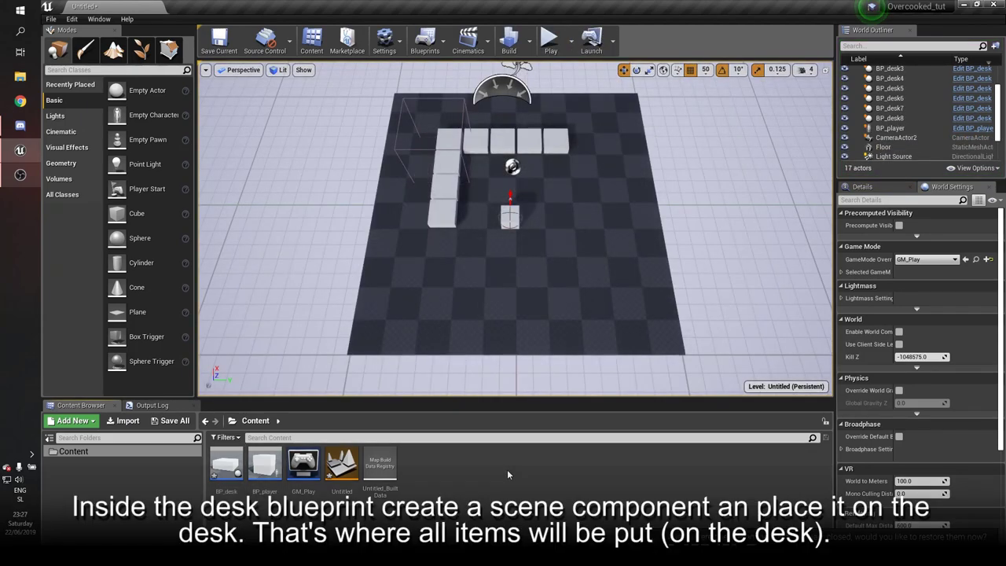
Step: In BP_desk's viewport, add a Scene component named ItemLocation
{"action": "double_click", "coordinate": [228, 468]}
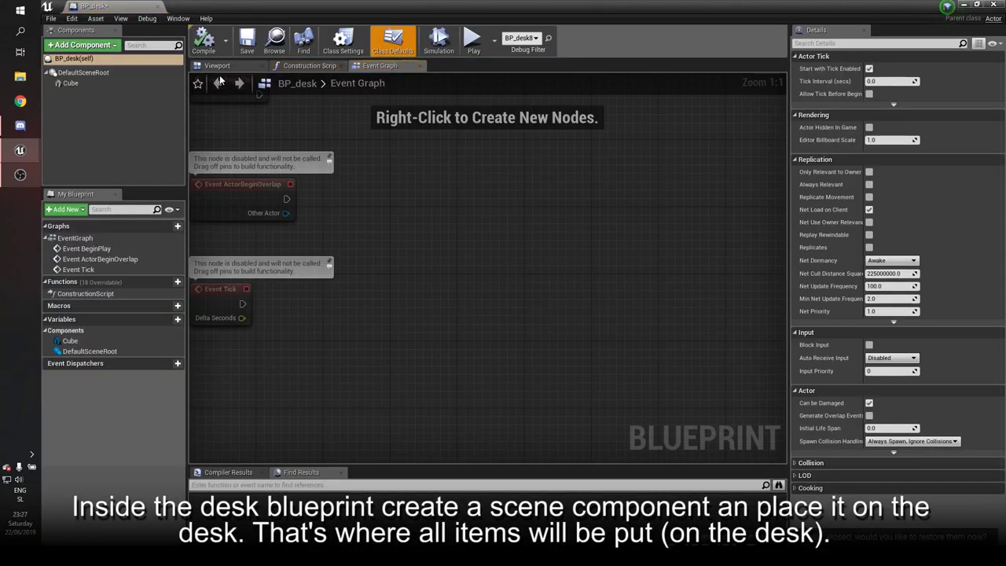
{"action": "left_click", "coordinate": [219, 66]}
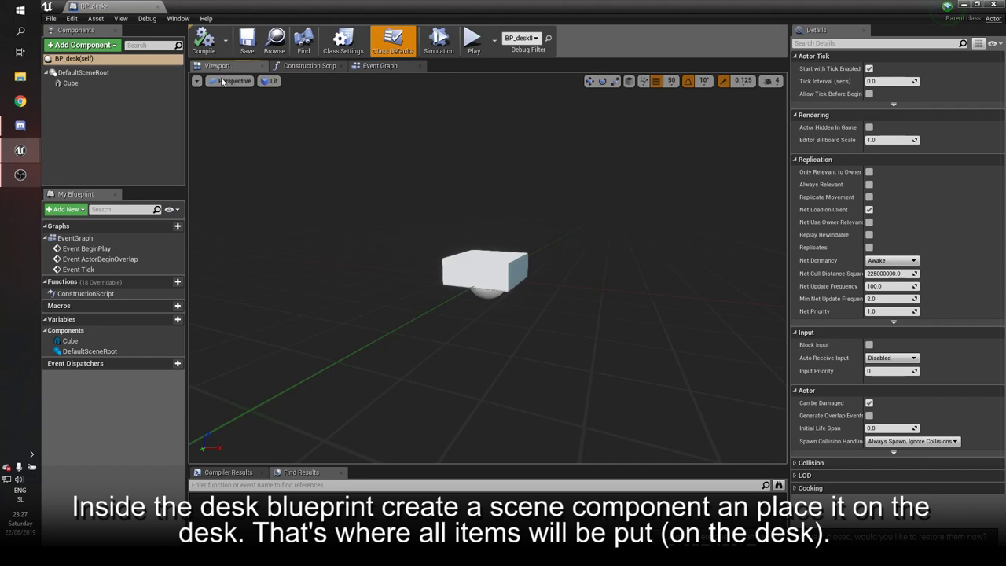
{"action": "left_click", "coordinate": [79, 45]}
{"action": "type", "text": "scene"}
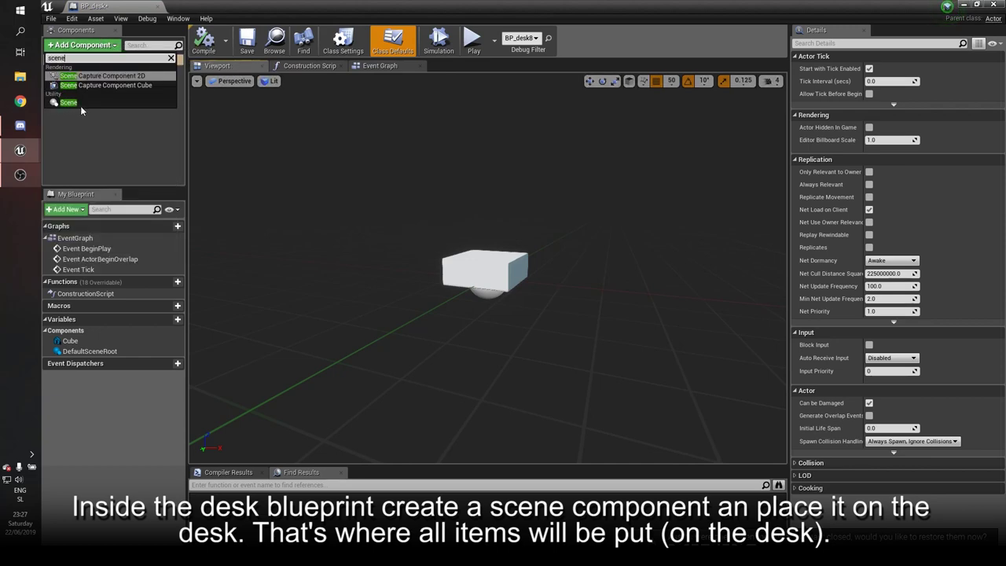
{"action": "left_click", "coordinate": [80, 104]}
{"action": "type", "text": "ItemLocation"}
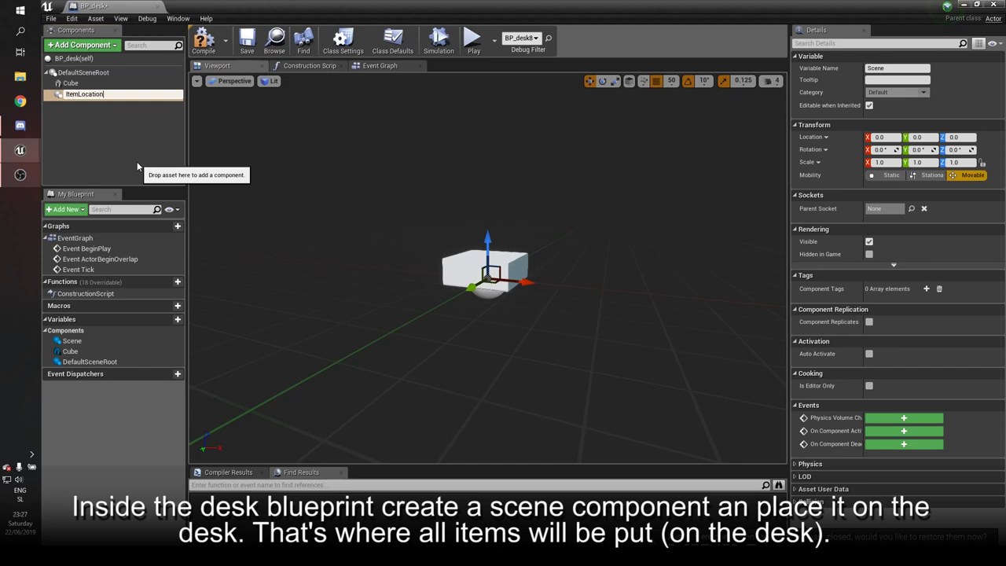
{"action": "key", "text": "Return"}
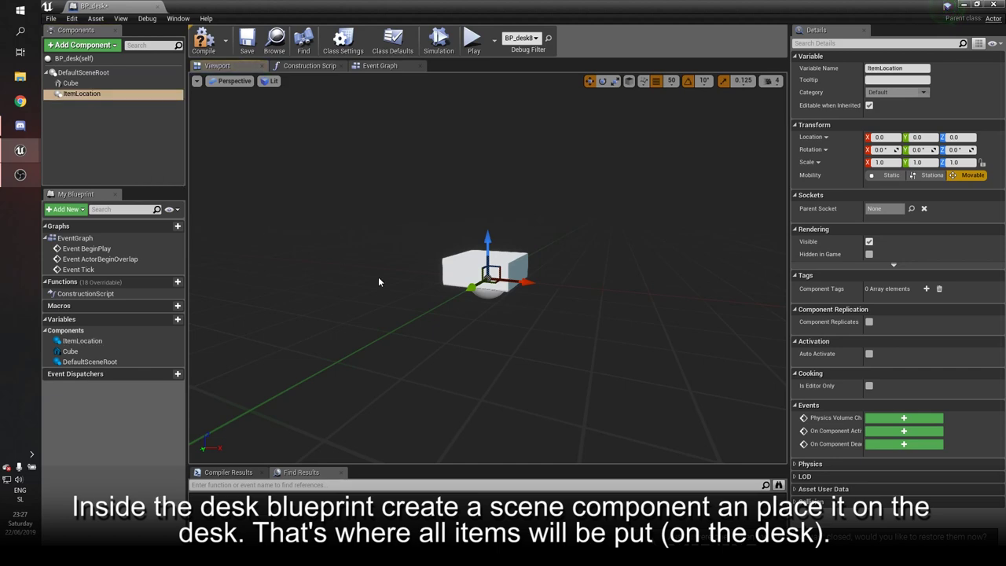
Step: With snapping at 5, place ItemLocation on the desk top at Z 35
{"action": "scroll", "coordinate": [495, 270], "scroll_direction": "up", "scroll_amount": 4}
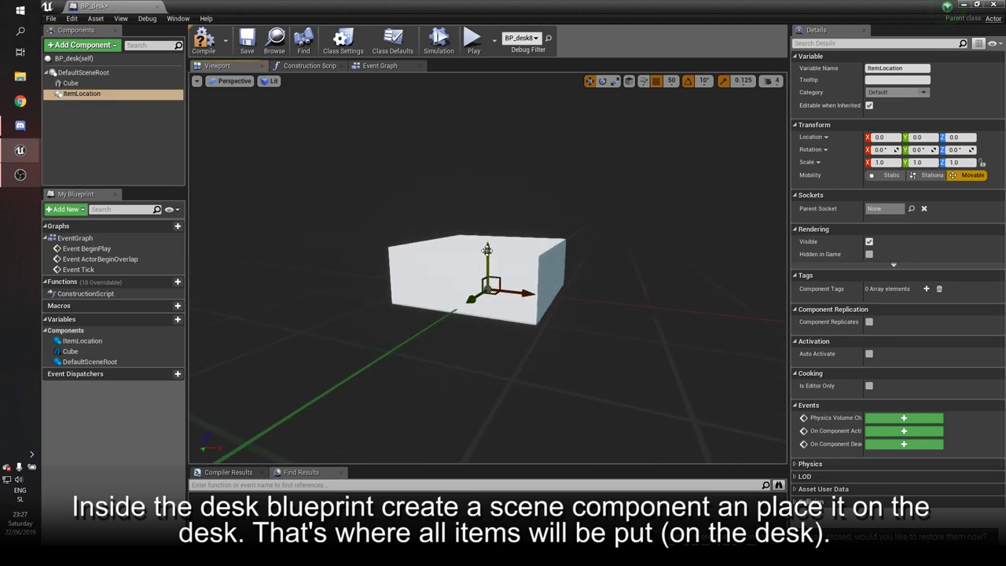
{"action": "left_click_drag", "start_coordinate": [491, 234], "coordinate": [488, 167]}
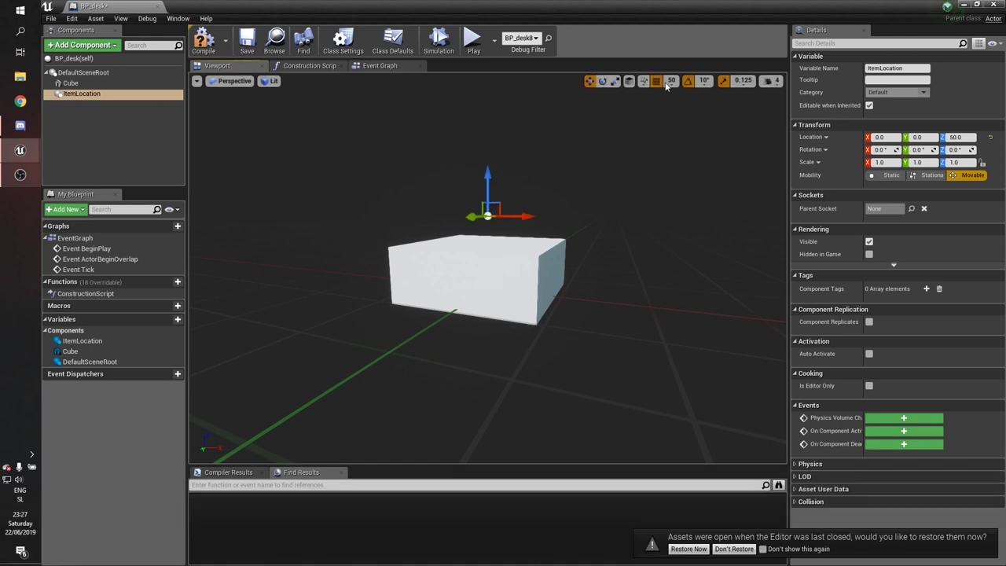
{"action": "left_click", "coordinate": [671, 80]}
{"action": "left_click", "coordinate": [673, 114]}
{"action": "mouse_move", "coordinate": [629, 180]}
{"action": "middle_mouse_down"}
{"action": "mouse_move", "coordinate": [629, 149]}
{"action": "mouse_move", "coordinate": [573, 139]}
{"action": "middle_mouse_up"}
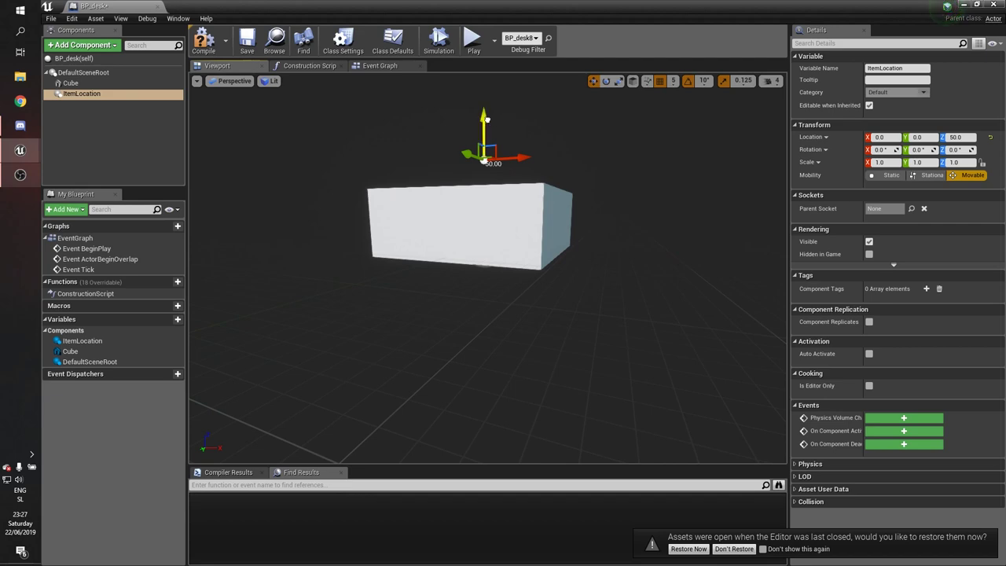
{"action": "middle_click_drag", "start_coordinate": [494, 147], "coordinate": [493, 176]}
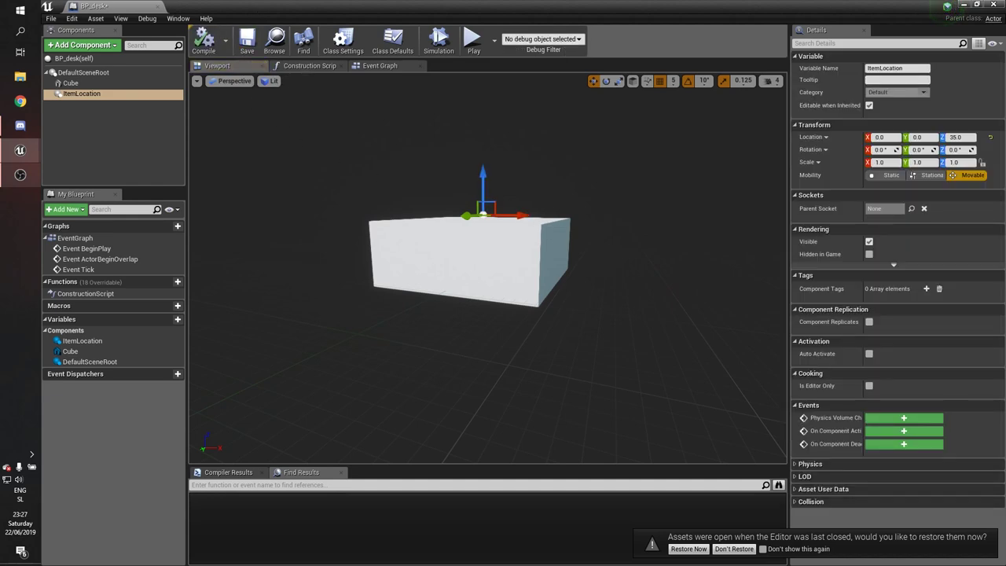
{"action": "left_click_drag", "start_coordinate": [487, 236], "coordinate": [487, 267], "text": "alt"}
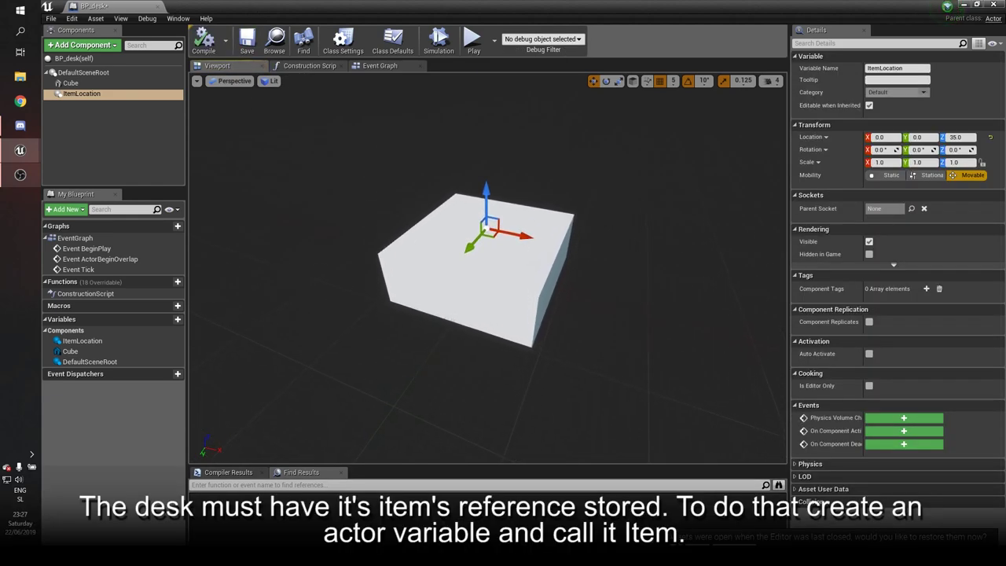
Step: In the Event Graph, add a variable named Item of type Actor object reference
{"action": "left_click", "coordinate": [387, 68]}
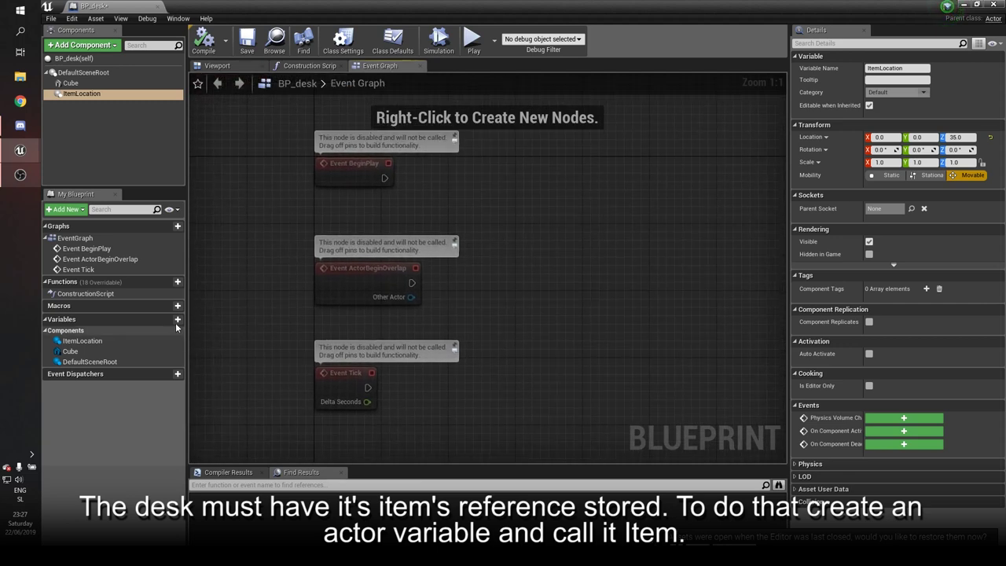
{"action": "left_click", "coordinate": [167, 320]}
{"action": "type", "text": "Item"}
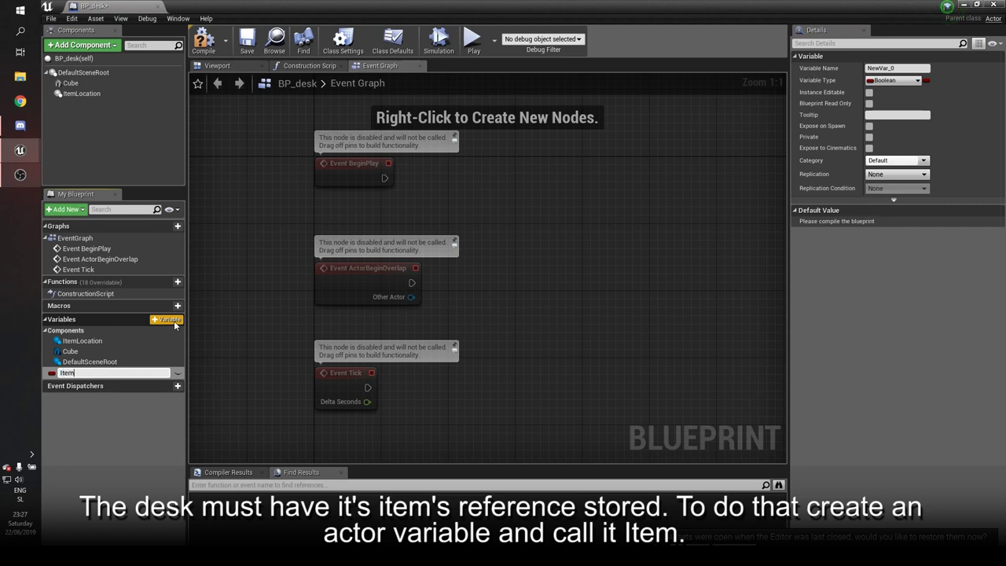
{"action": "key", "text": "Return"}
{"action": "left_click", "coordinate": [883, 81]}
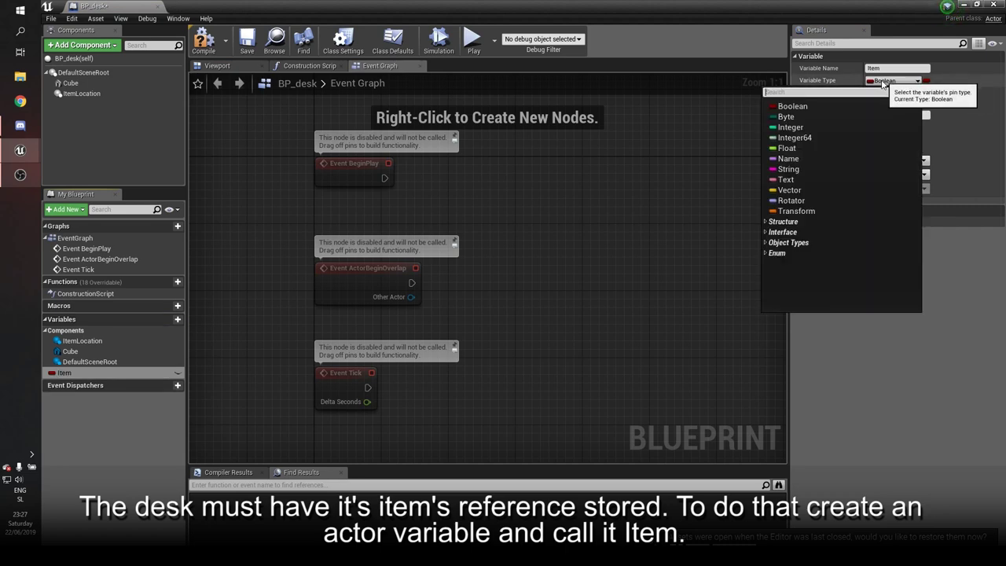
{"action": "type", "text": "actor"}
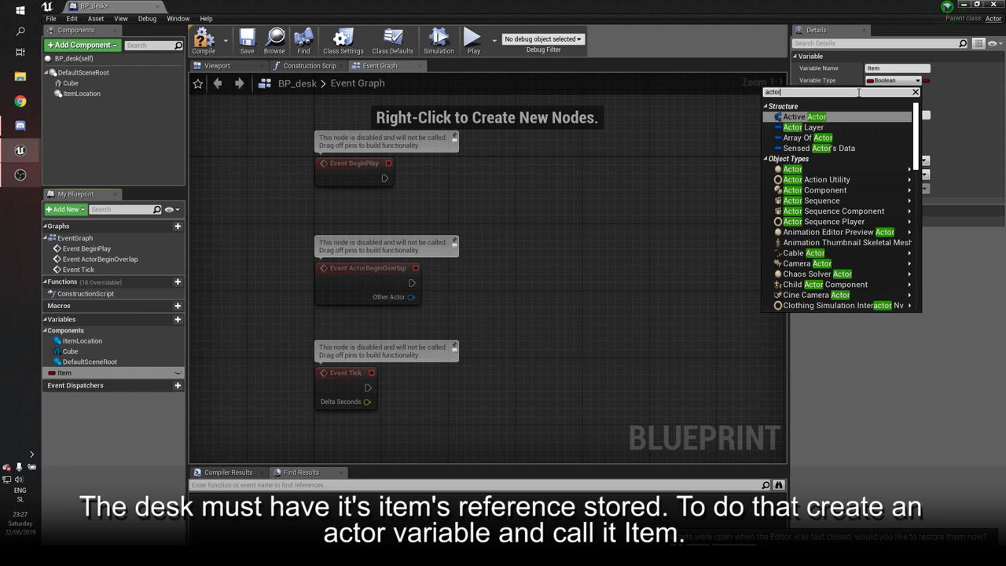
{"action": "mouse_move", "coordinate": [800, 171]}
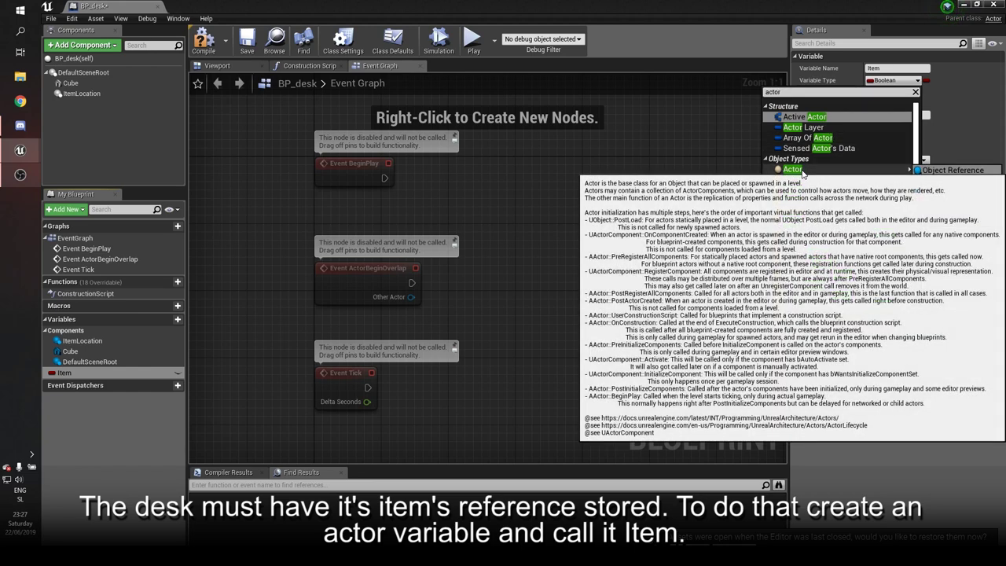
{"action": "left_click", "coordinate": [953, 170]}
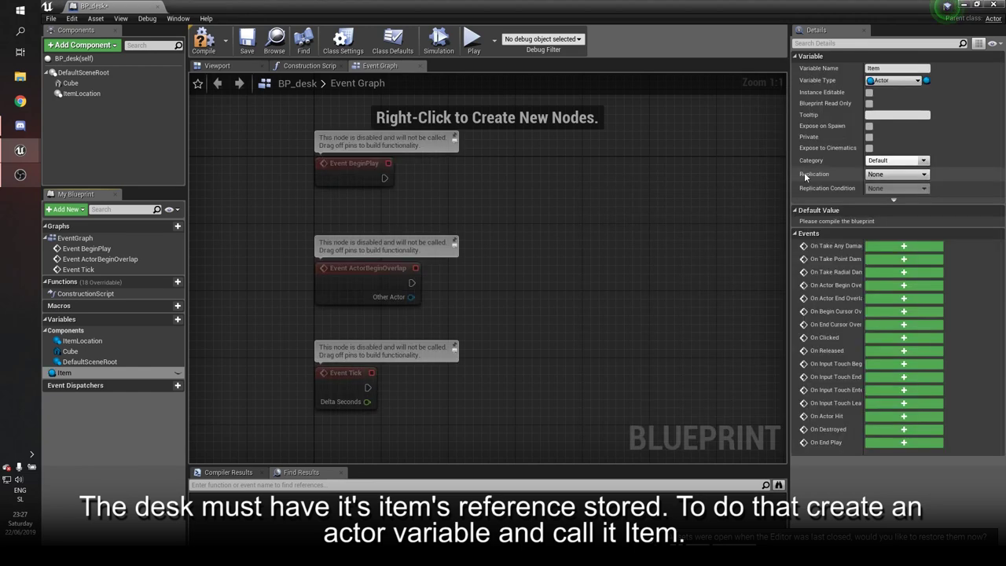
Step: Make Item instance editable, compile BP_desk, and return to the level editor
{"action": "left_click", "coordinate": [209, 40]}
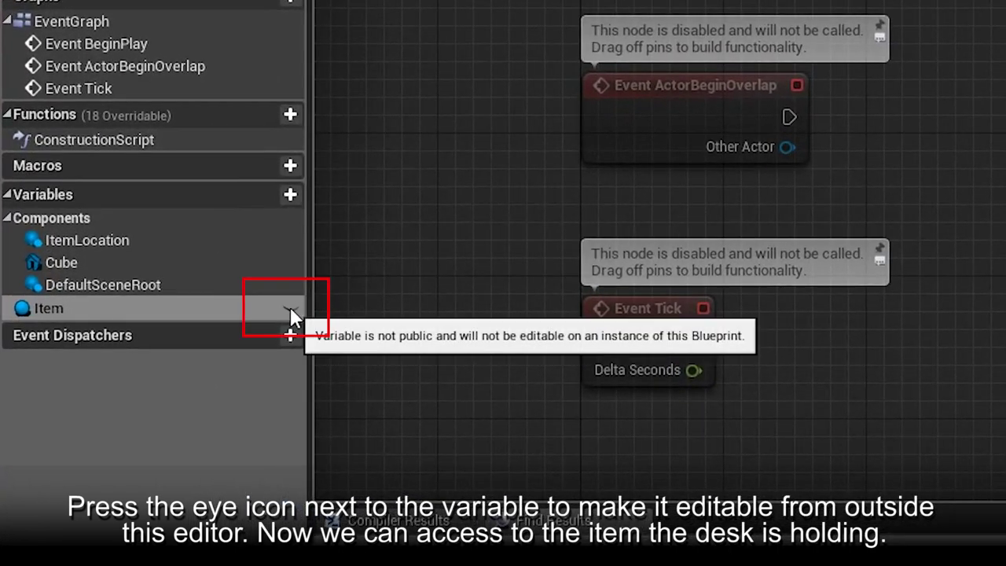
{"action": "left_click", "coordinate": [290, 308]}
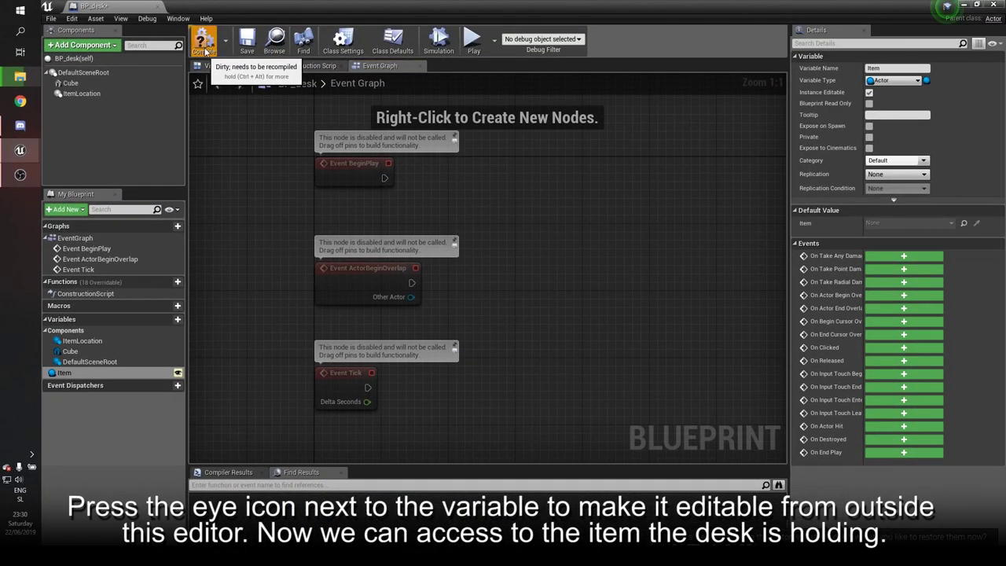
{"action": "left_click", "coordinate": [205, 51]}
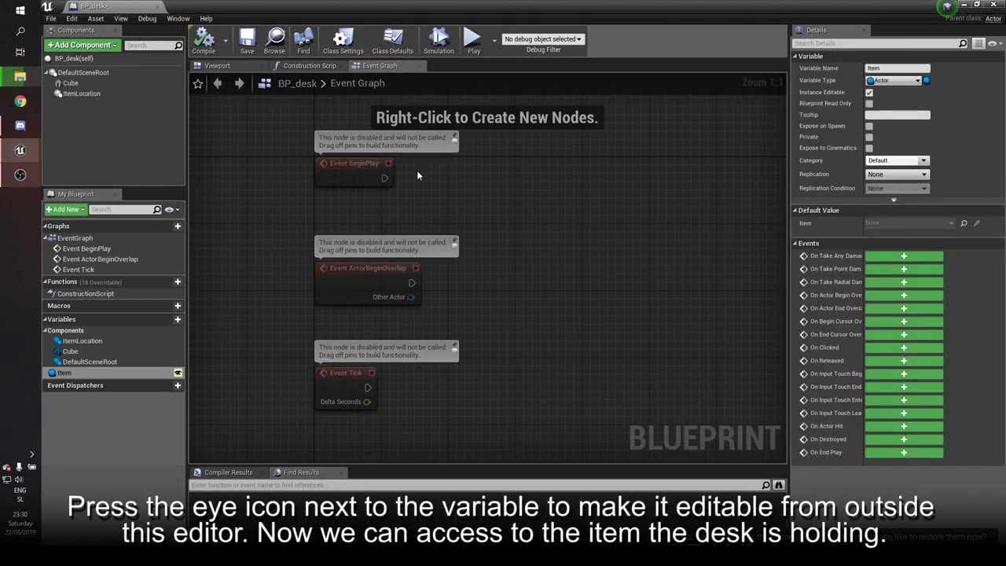
{"action": "left_click", "coordinate": [964, 6]}
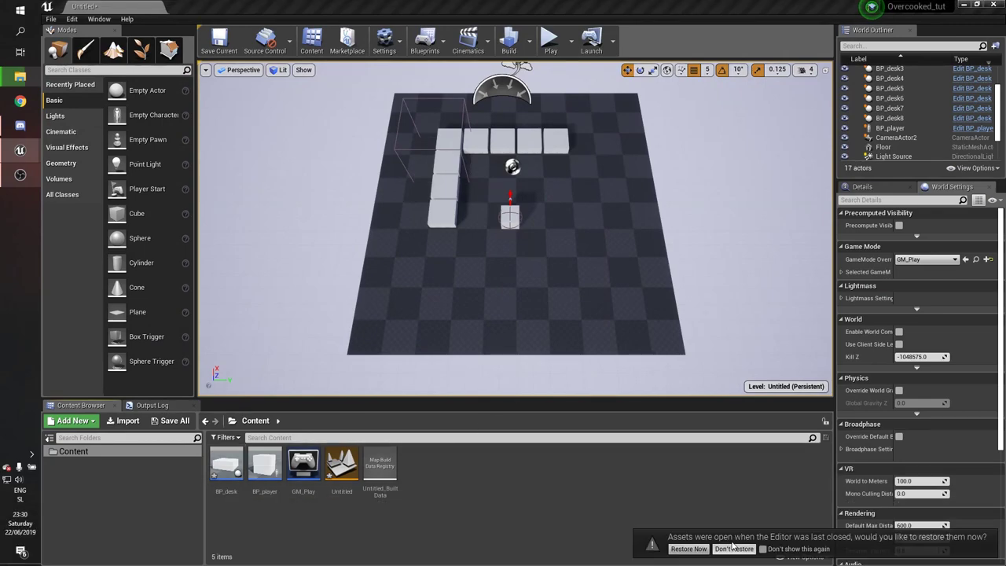
Step: Create a new Actor Blueprint class named BP_ingredient in Content
{"action": "right_click", "coordinate": [420, 460]}
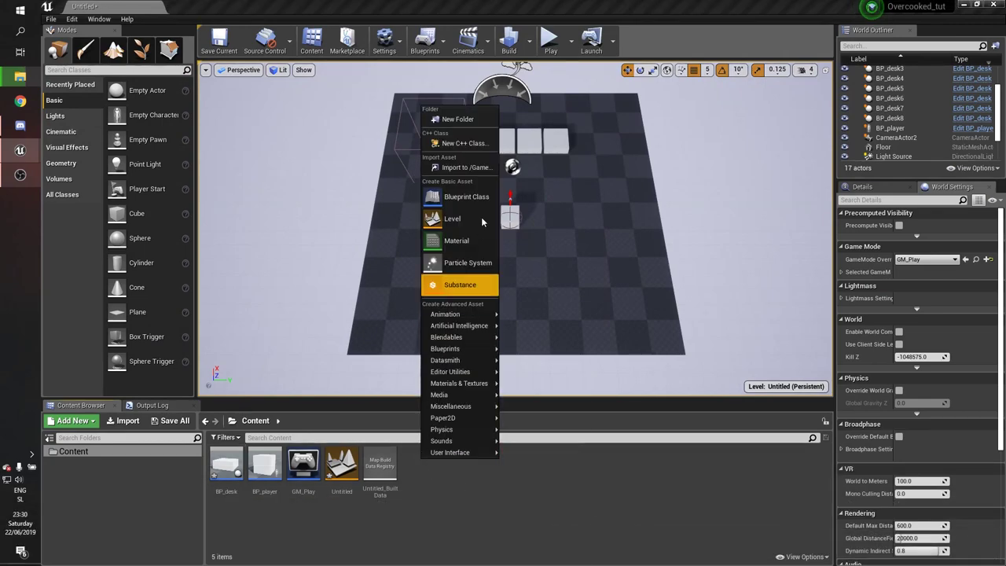
{"action": "left_click", "coordinate": [460, 196]}
{"action": "left_click", "coordinate": [452, 201]}
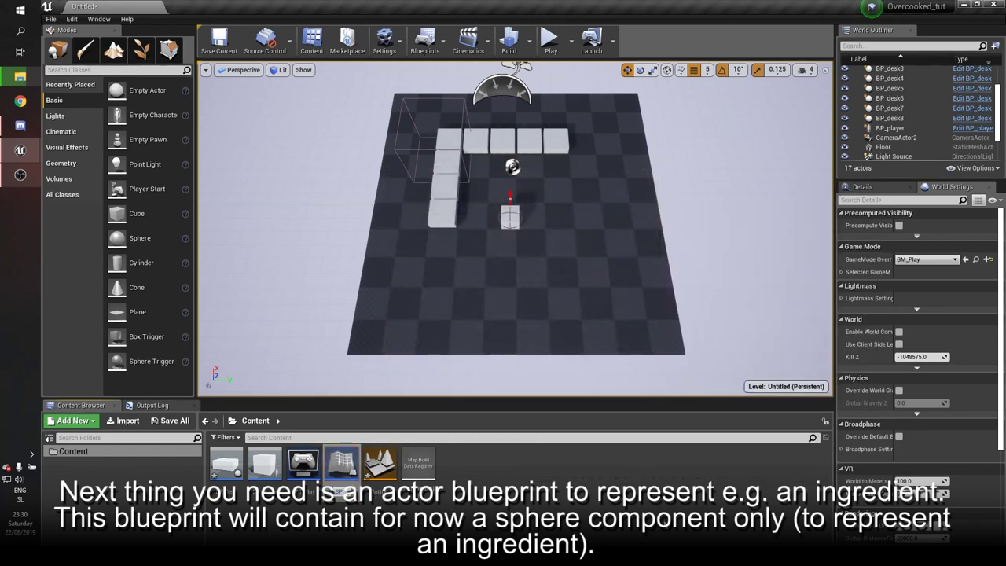
{"action": "key", "text": "Return"}
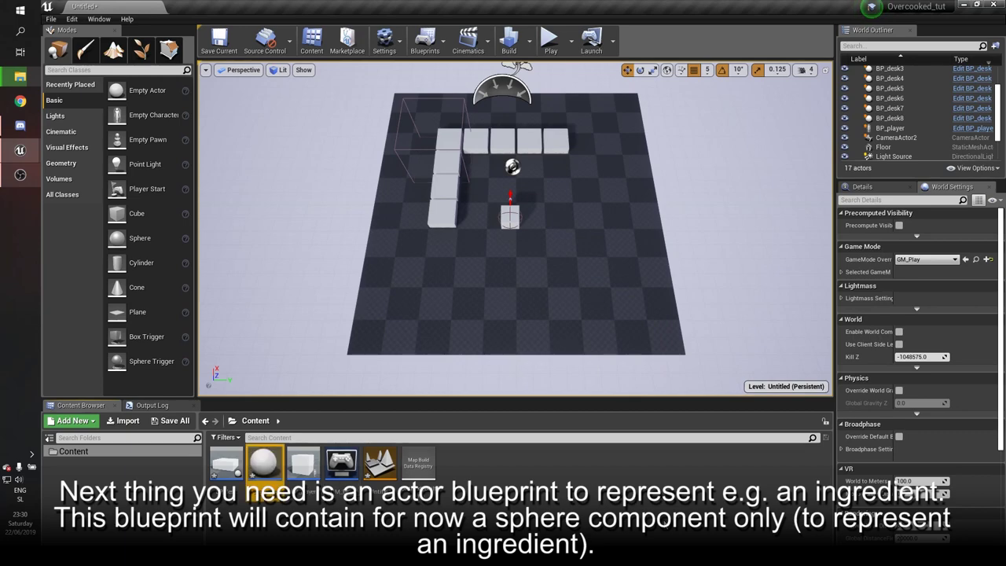
Step: Open BP_ingredient and add a Sphere component
{"action": "double_click", "coordinate": [264, 464]}
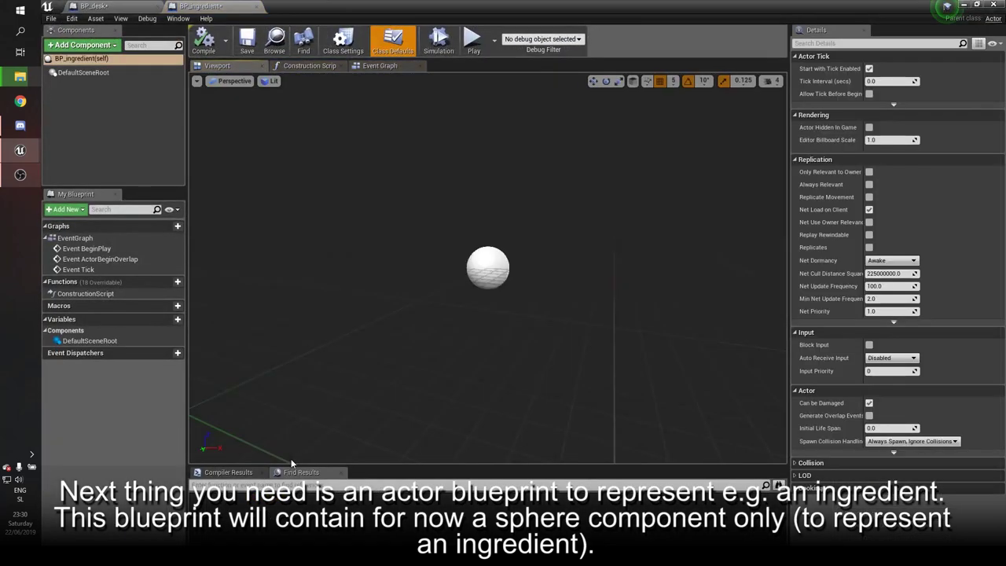
{"action": "left_click", "coordinate": [114, 45]}
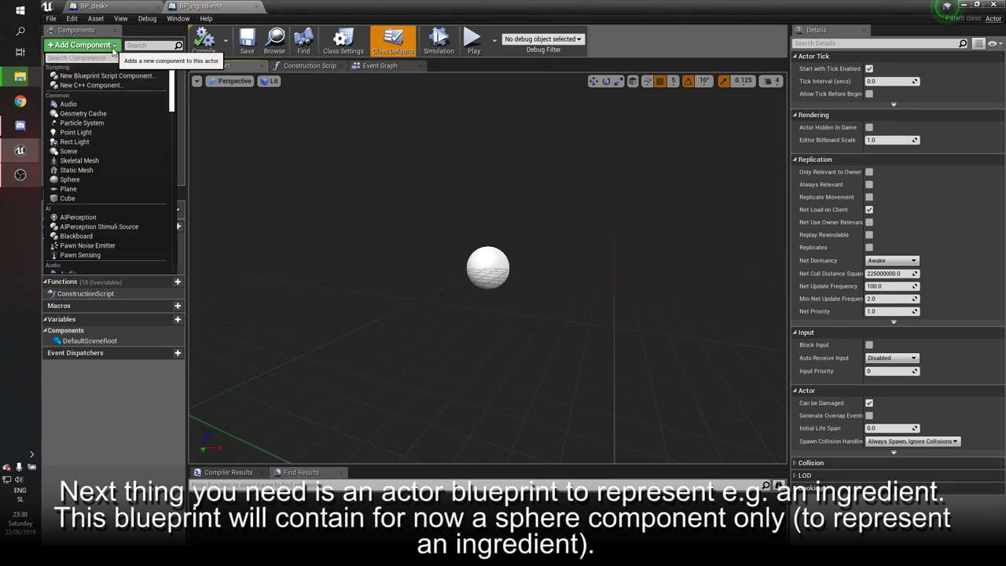
{"action": "type", "text": "sphere"}
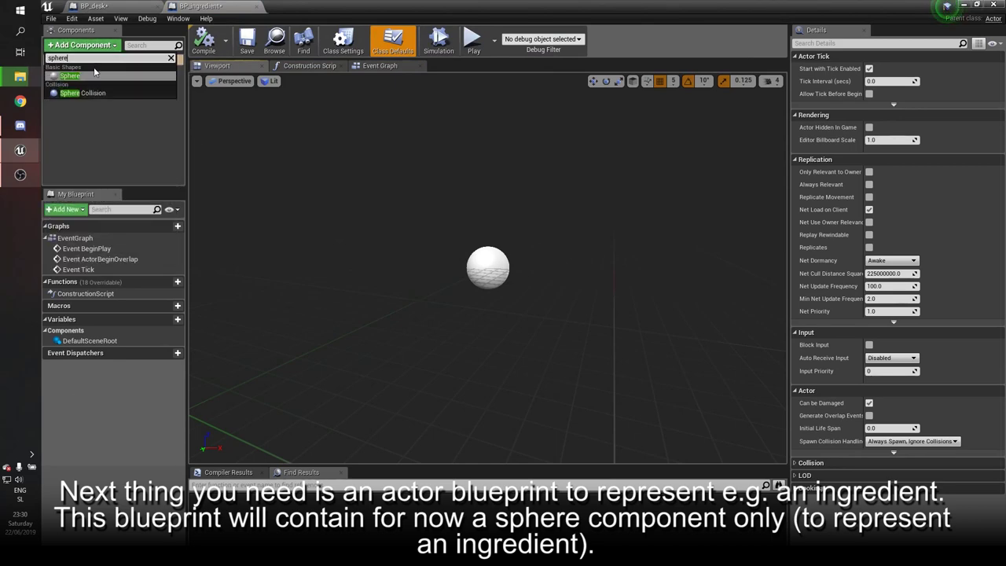
{"action": "left_click", "coordinate": [93, 72]}
{"action": "key", "text": "Return"}
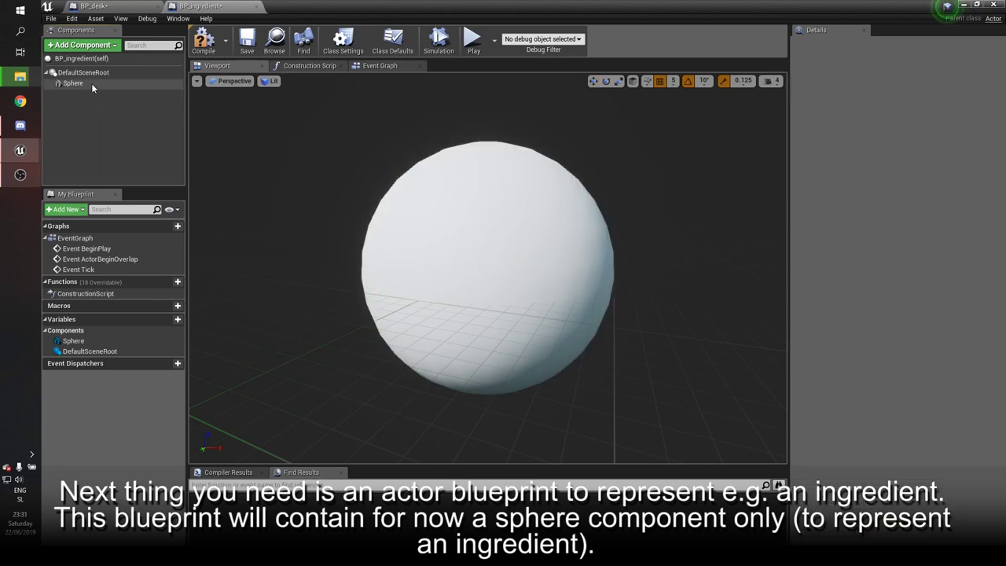
Step: Scale the sphere uniformly to 0.6 and raise it to Z 30, then return to the level
{"action": "left_click", "coordinate": [894, 163]}
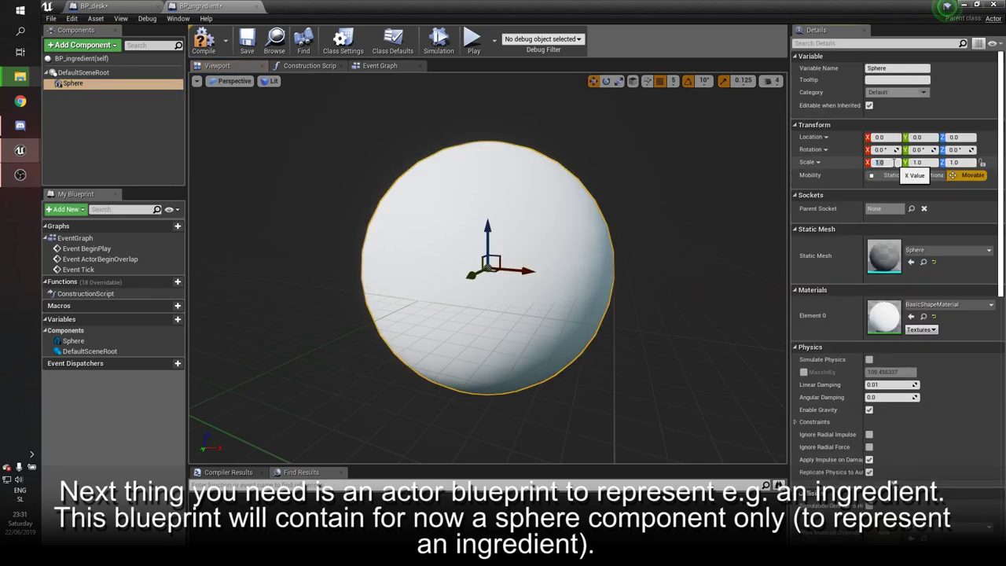
{"action": "key", "text": "Tab"}
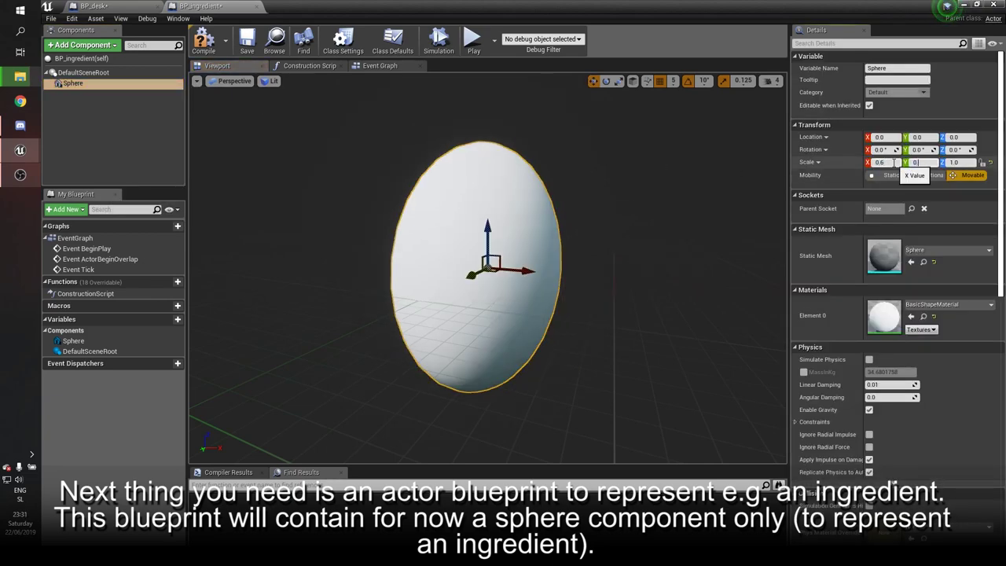
{"action": "type", "text": "0.6"}
{"action": "key", "text": "Tab"}
{"action": "key", "text": "Return"}
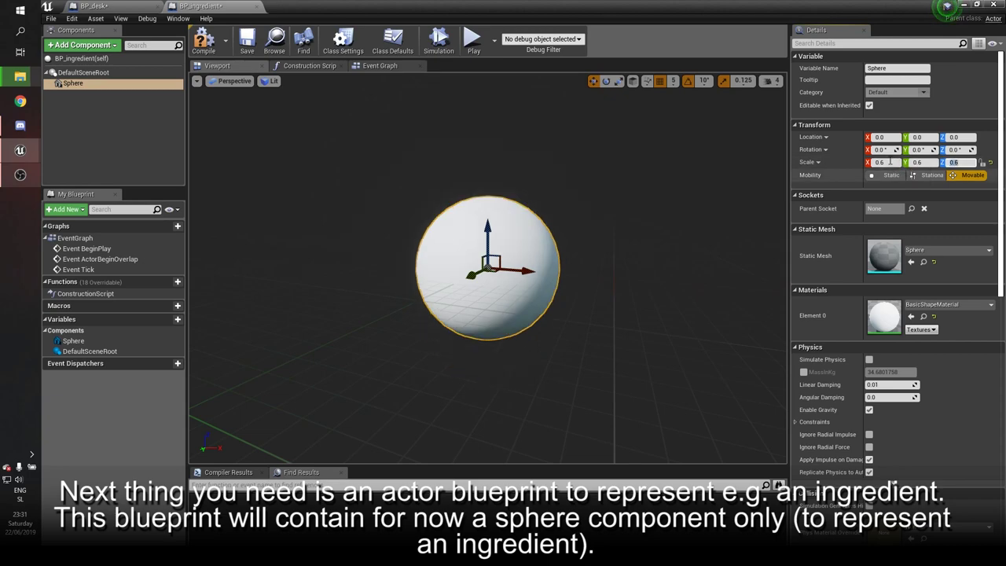
{"action": "middle_click_drag", "start_coordinate": [519, 222], "coordinate": [512, 203]}
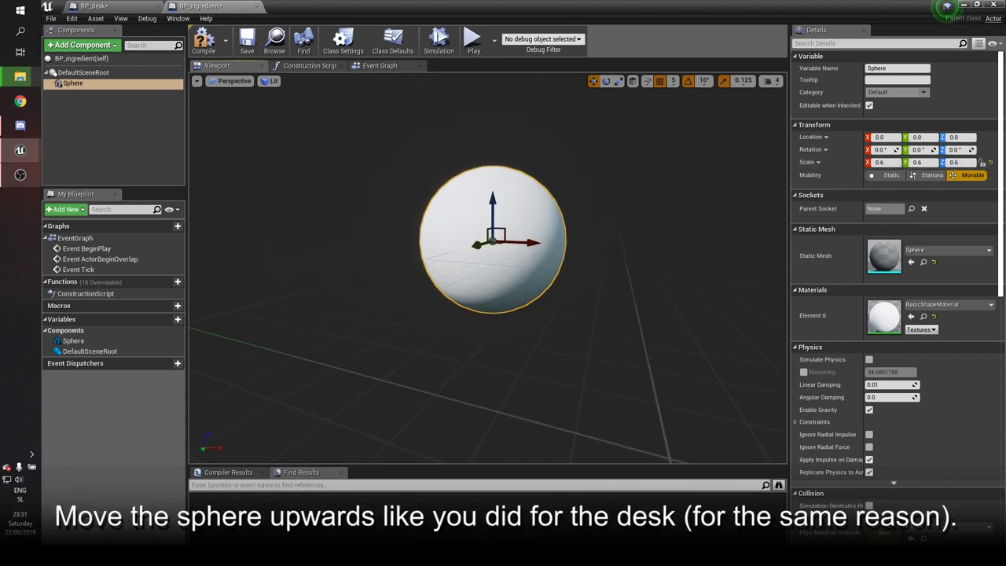
{"action": "mouse_move", "coordinate": [495, 186]}
{"action": "left_mouse_down"}
{"action": "mouse_move", "coordinate": [519, 106]}
{"action": "mouse_move", "coordinate": [550, 102]}
{"action": "mouse_move", "coordinate": [594, 201]}
{"action": "left_mouse_up"}
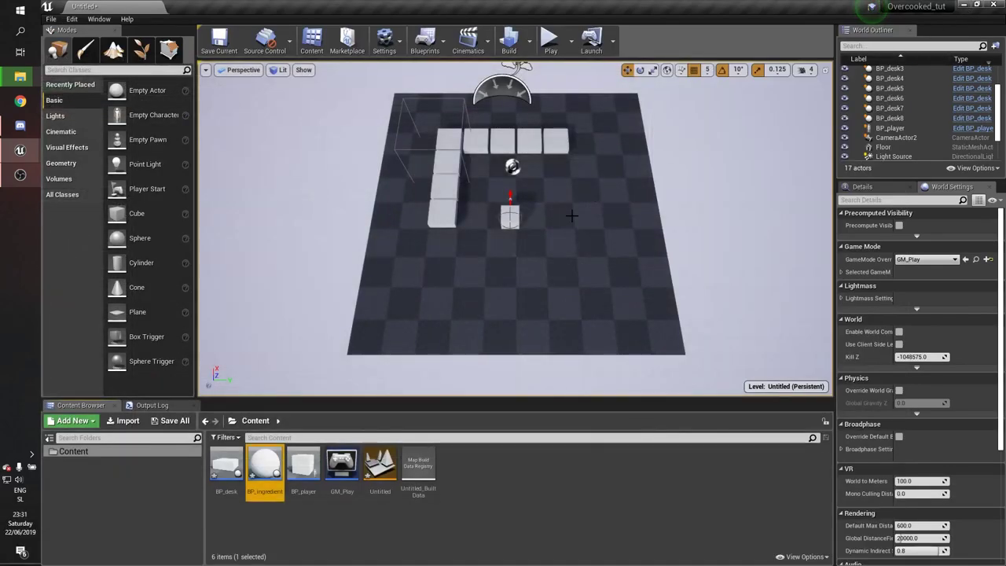
{"action": "right_click_drag", "start_coordinate": [572, 215], "coordinate": [534, 252]}
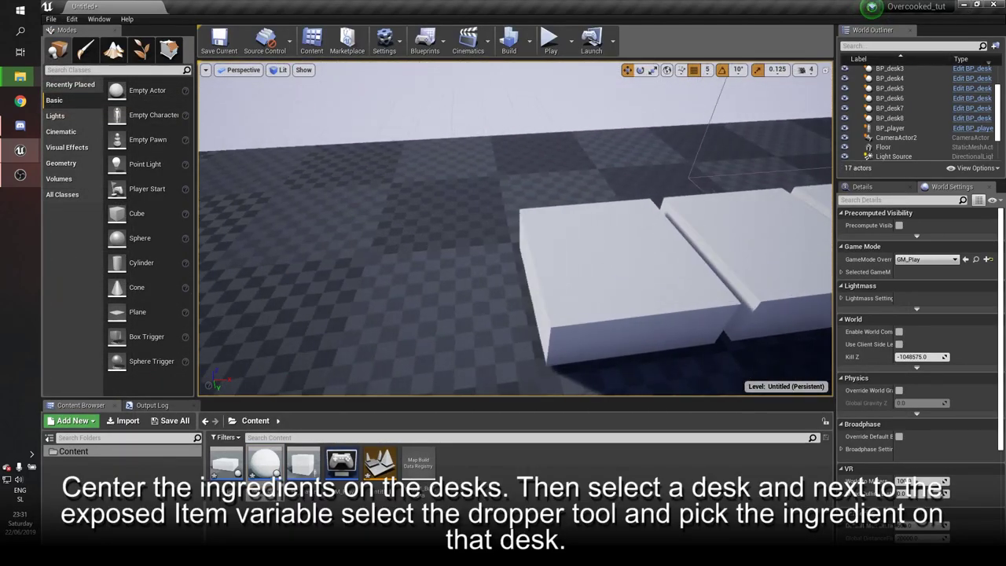
Step: With grid snap at 50, drop BP_ingredient spheres onto the first desks, then select the leftmost desk
{"action": "left_click", "coordinate": [707, 70]}
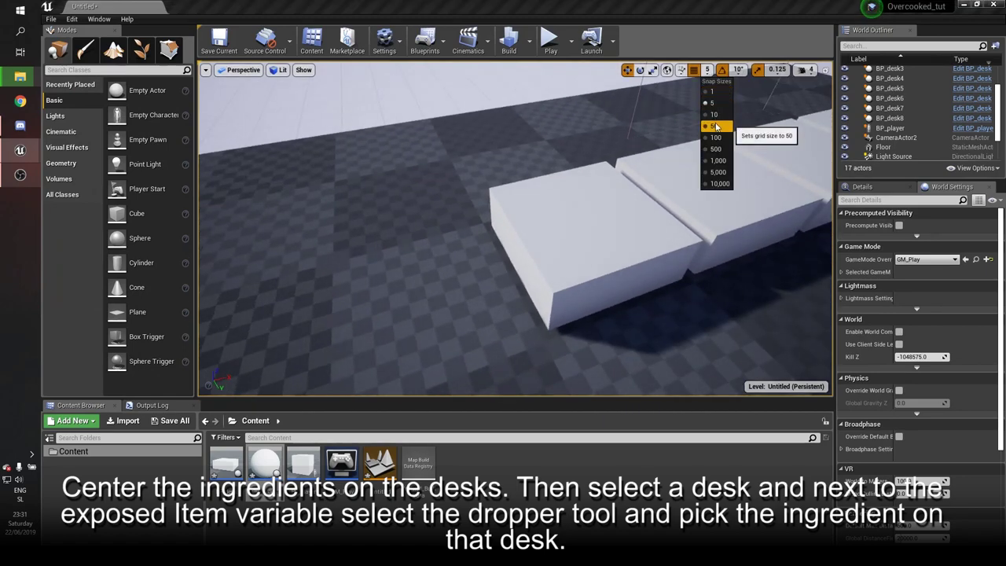
{"action": "left_click", "coordinate": [716, 127]}
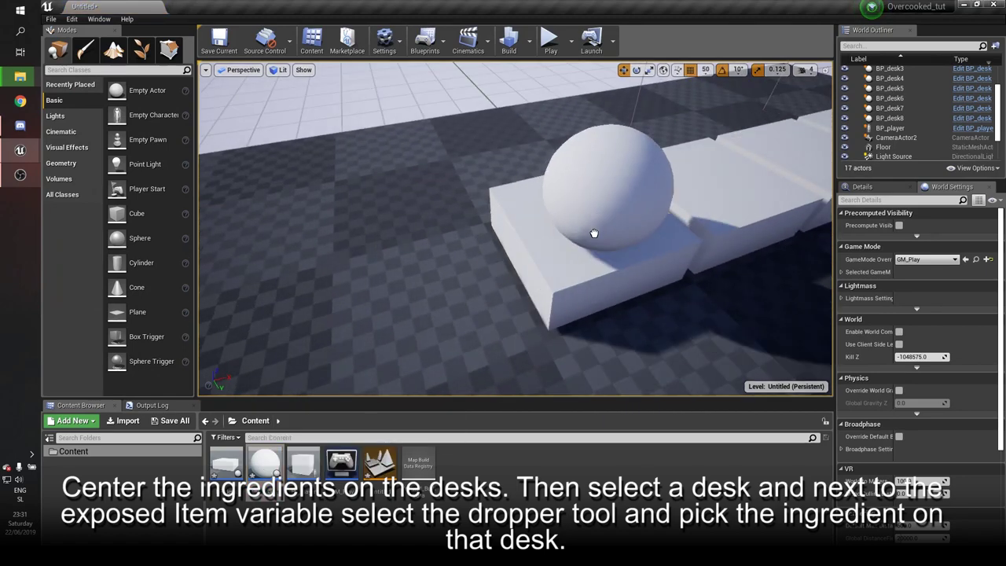
{"action": "left_click_drag", "start_coordinate": [375, 406], "coordinate": [623, 245]}
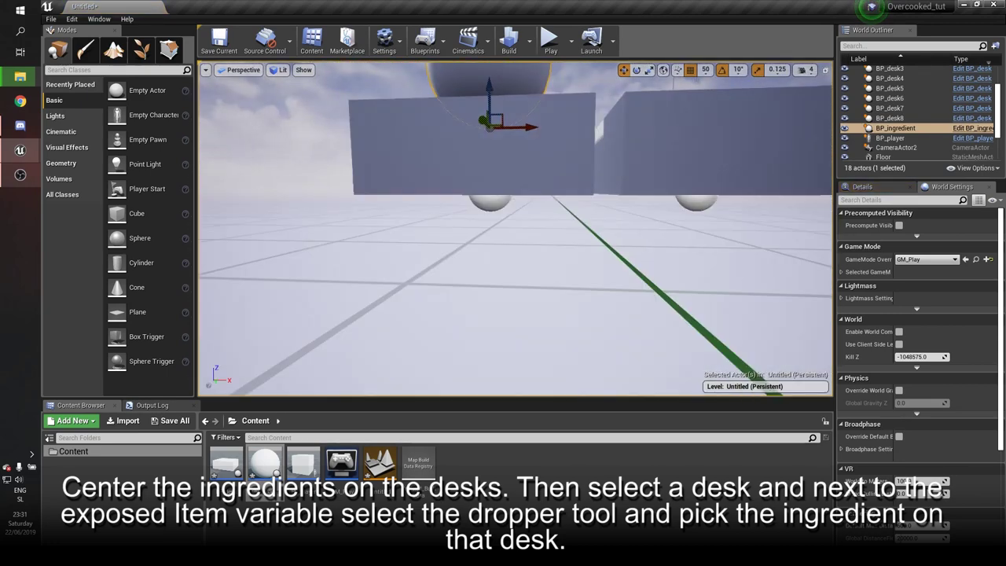
{"action": "right_click_drag", "start_coordinate": [461, 208], "coordinate": [461, 208]}
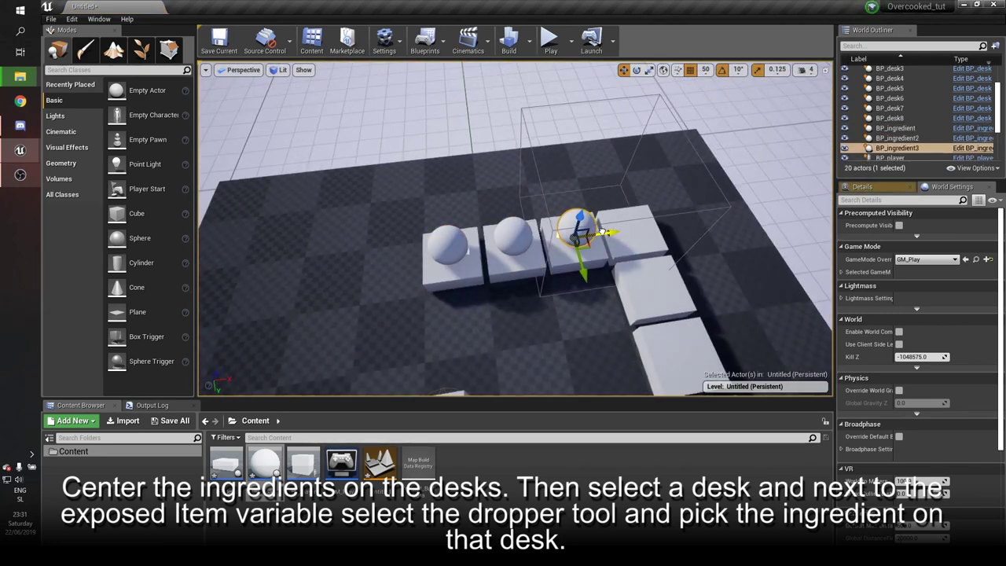
{"action": "right_click_drag", "start_coordinate": [602, 230], "coordinate": [602, 229]}
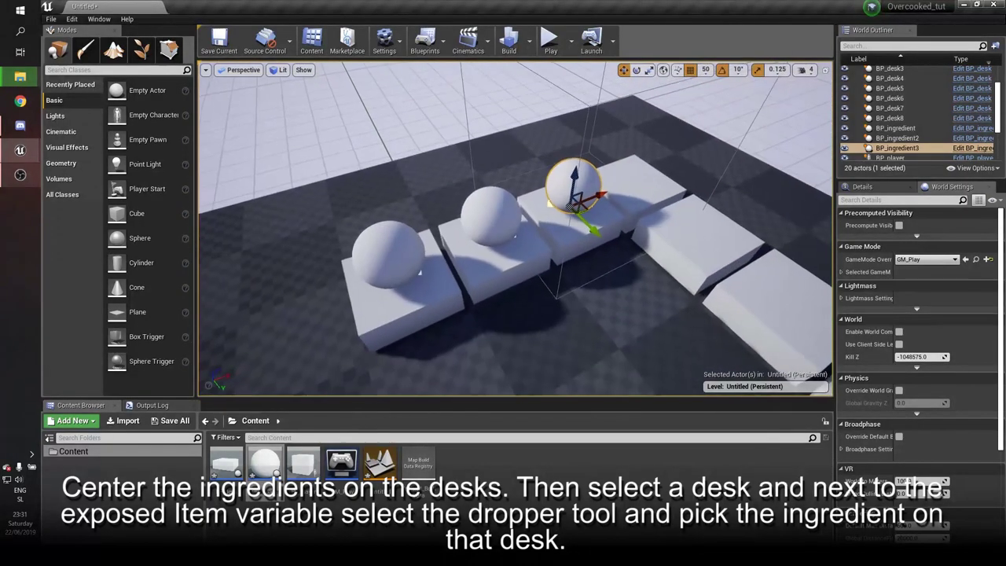
{"action": "right_click_drag", "start_coordinate": [448, 299], "coordinate": [447, 298]}
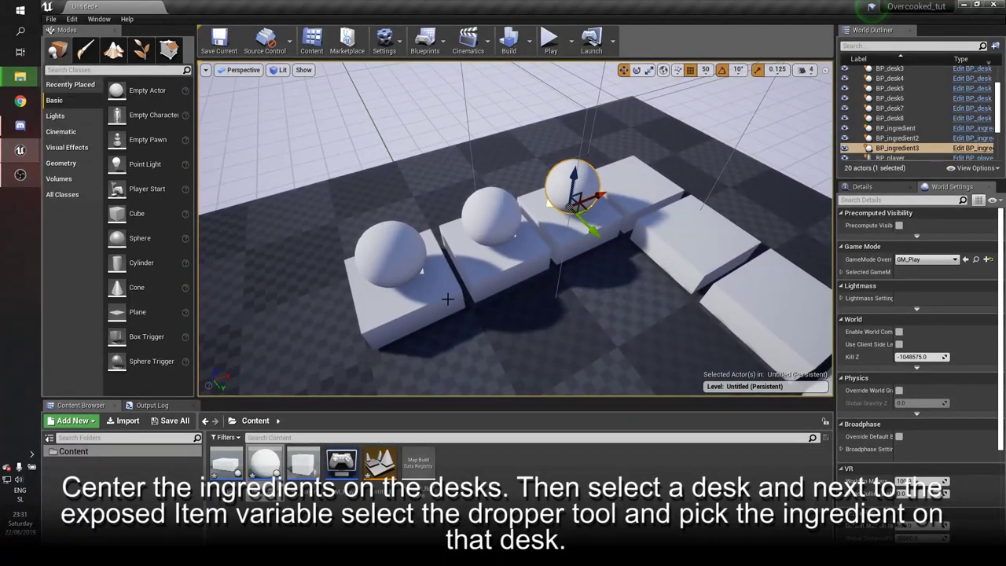
{"action": "left_click", "coordinate": [436, 310]}
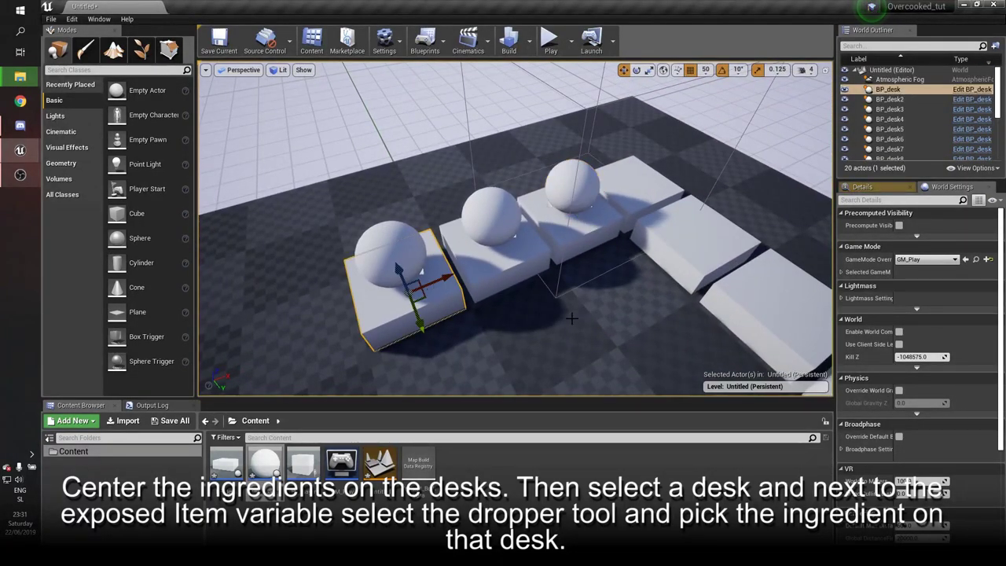
Step: Use each desk's Item eyedropper to pick its sphere (BP_ingredient2, BP_ingredient3)
{"action": "left_click", "coordinate": [870, 189]}
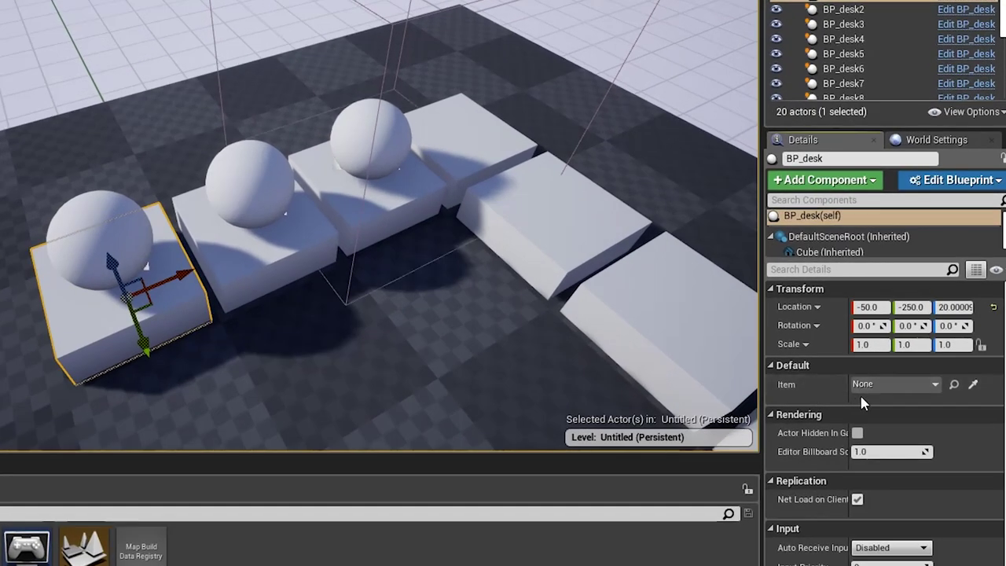
{"action": "left_click", "coordinate": [974, 385]}
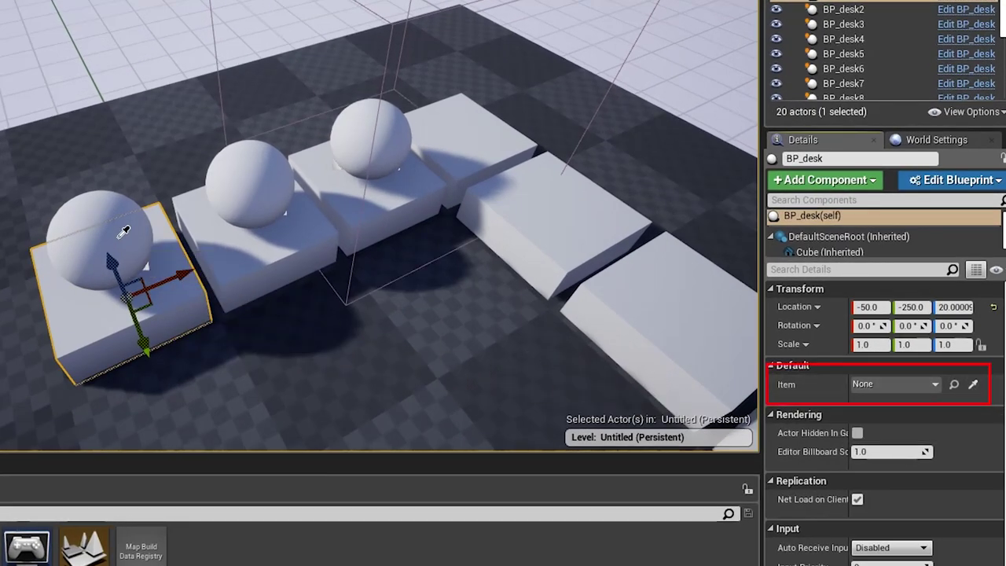
{"action": "left_click", "coordinate": [285, 213]}
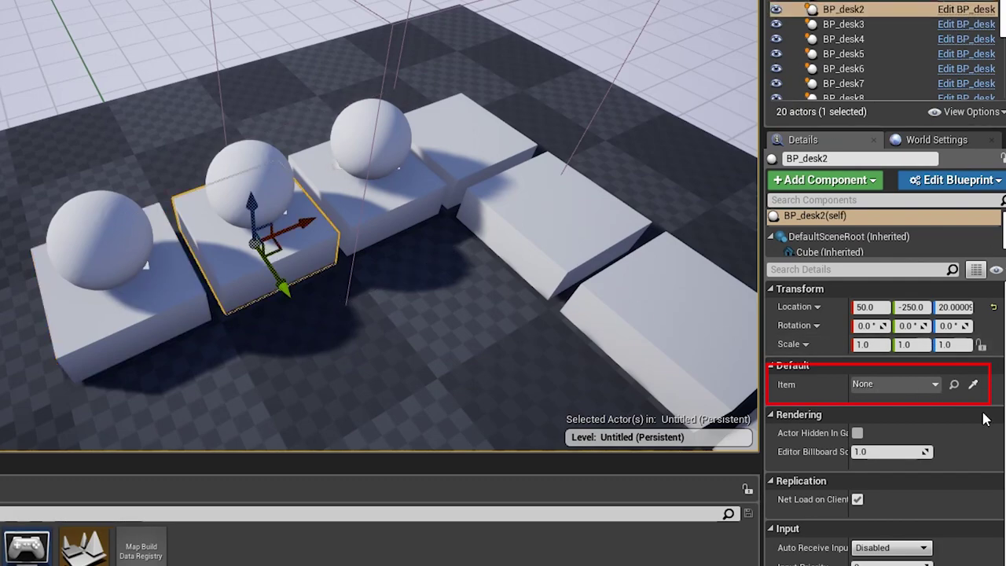
{"action": "left_click", "coordinate": [973, 384]}
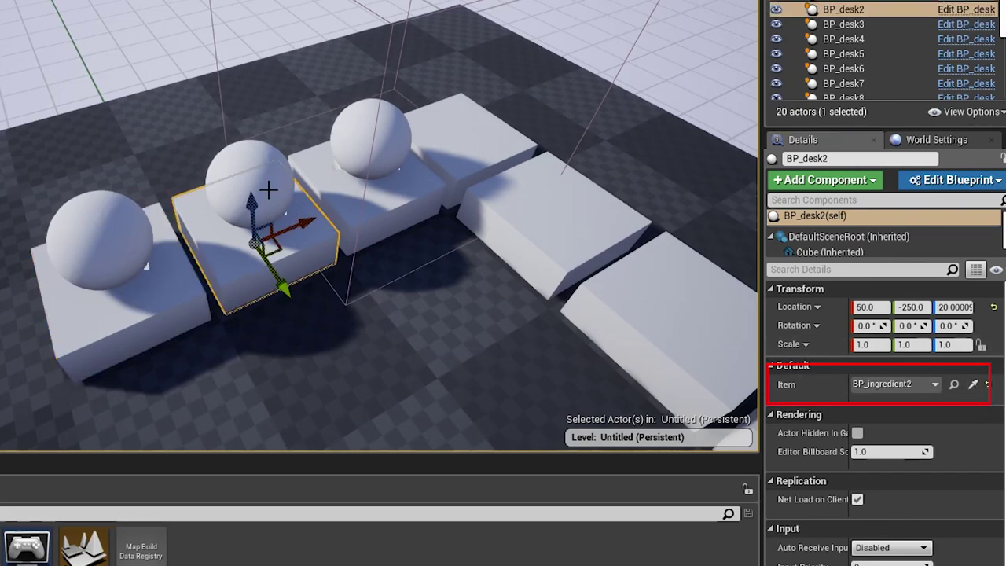
{"action": "left_click", "coordinate": [397, 208]}
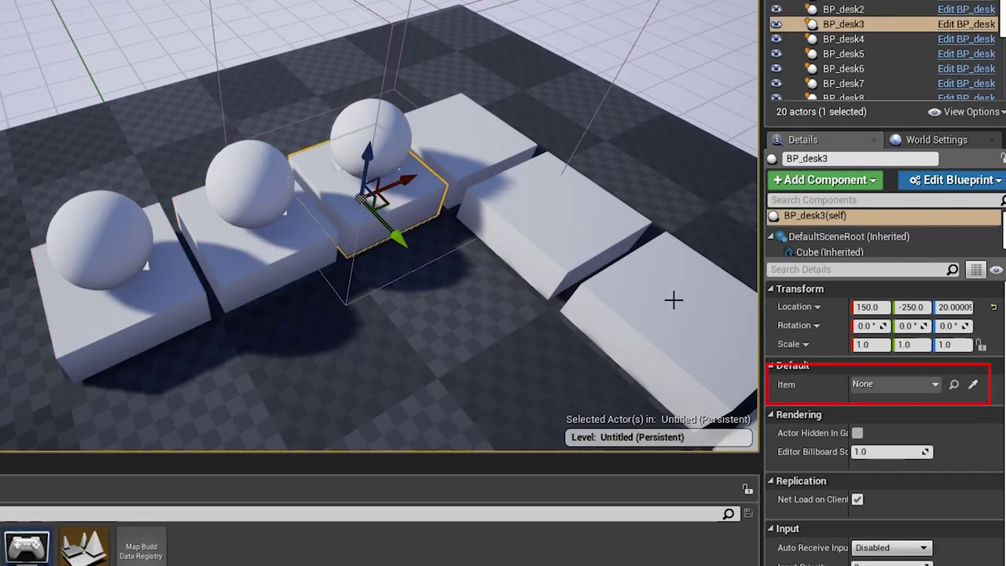
{"action": "left_click", "coordinate": [973, 384]}
{"action": "right_click_drag", "start_coordinate": [482, 215], "coordinate": [399, 180]}
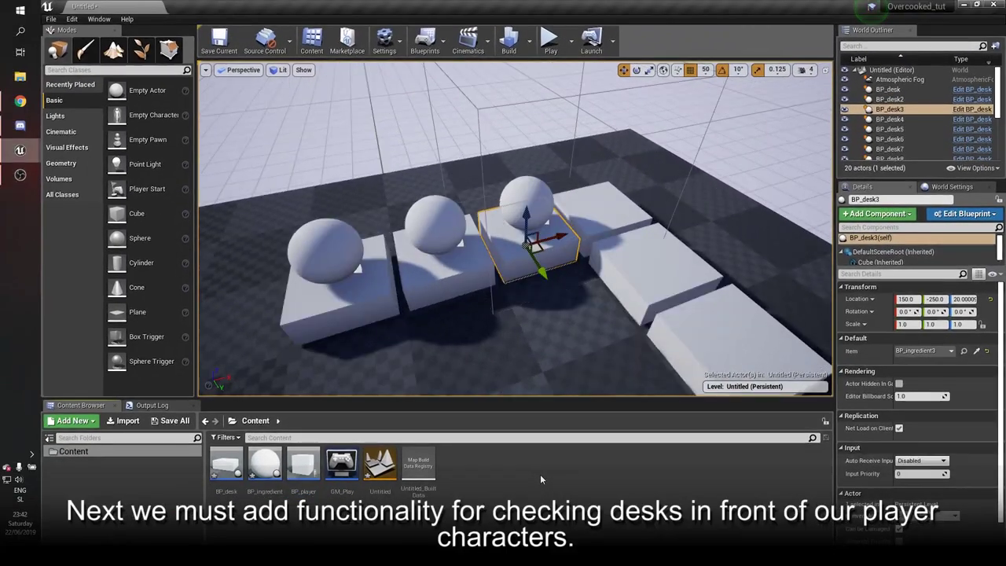
Step: In BP_player's Event Graph, add a SphereTraceByChannel node wired after SetWorldRotation
{"action": "double_click", "coordinate": [303, 469]}
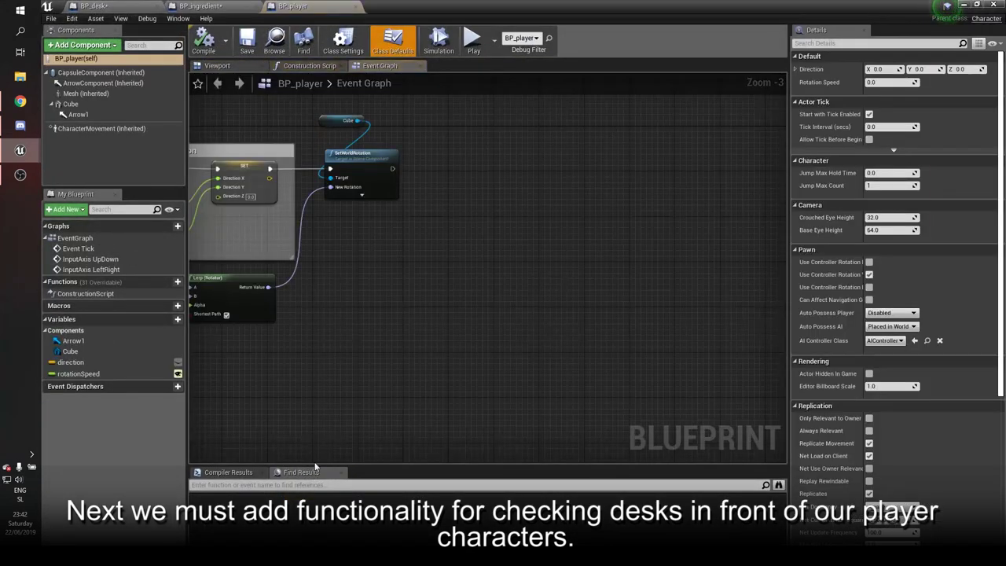
{"action": "mouse_move", "coordinate": [403, 242]}
{"action": "right_mouse_down"}
{"action": "mouse_move", "coordinate": [509, 314]}
{"action": "mouse_move", "coordinate": [555, 324]}
{"action": "mouse_move", "coordinate": [404, 306]}
{"action": "right_mouse_up"}
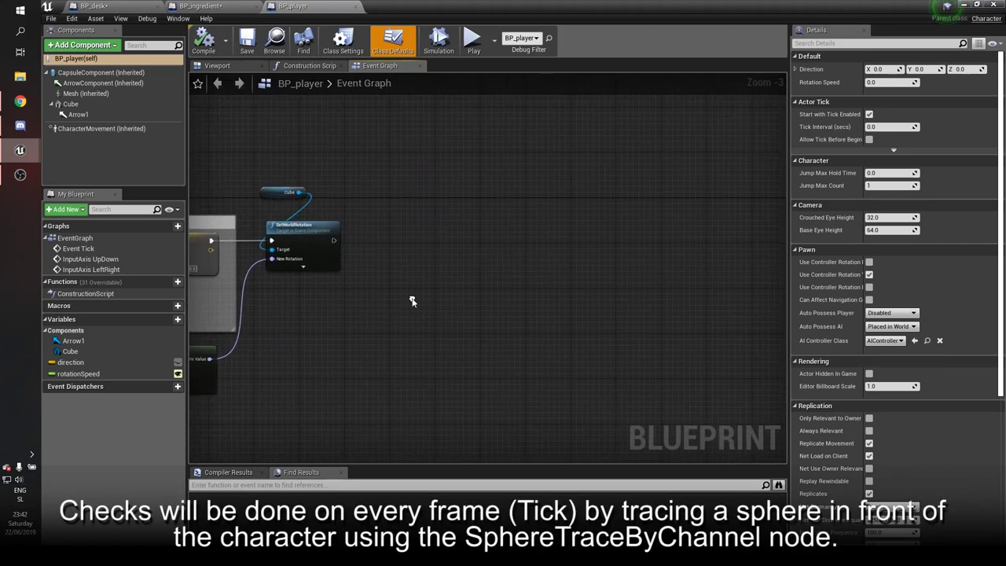
{"action": "scroll", "coordinate": [362, 261], "scroll_direction": "up", "scroll_amount": 3}
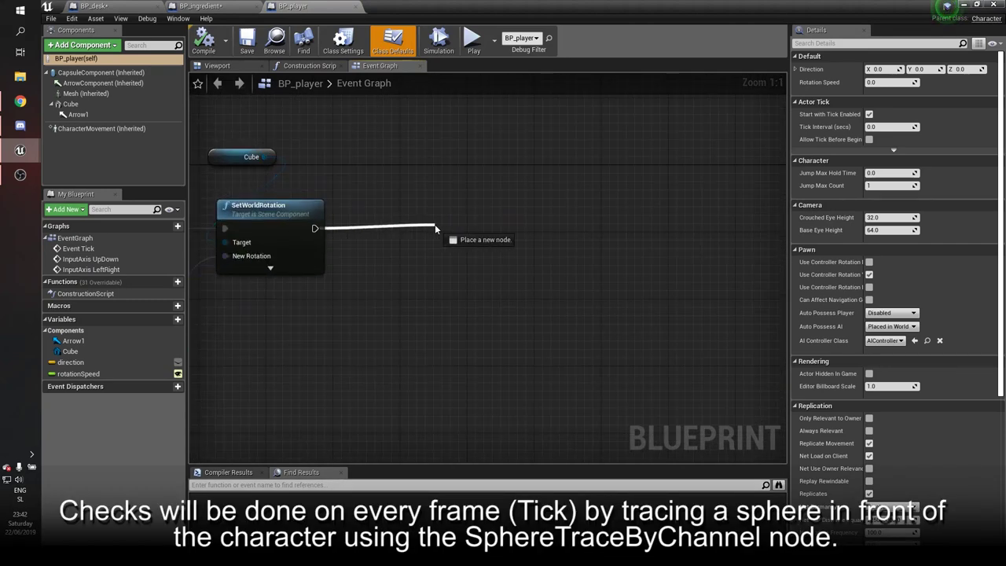
{"action": "left_click_drag", "start_coordinate": [408, 227], "coordinate": [434, 226]}
{"action": "type", "text": "sphere"}
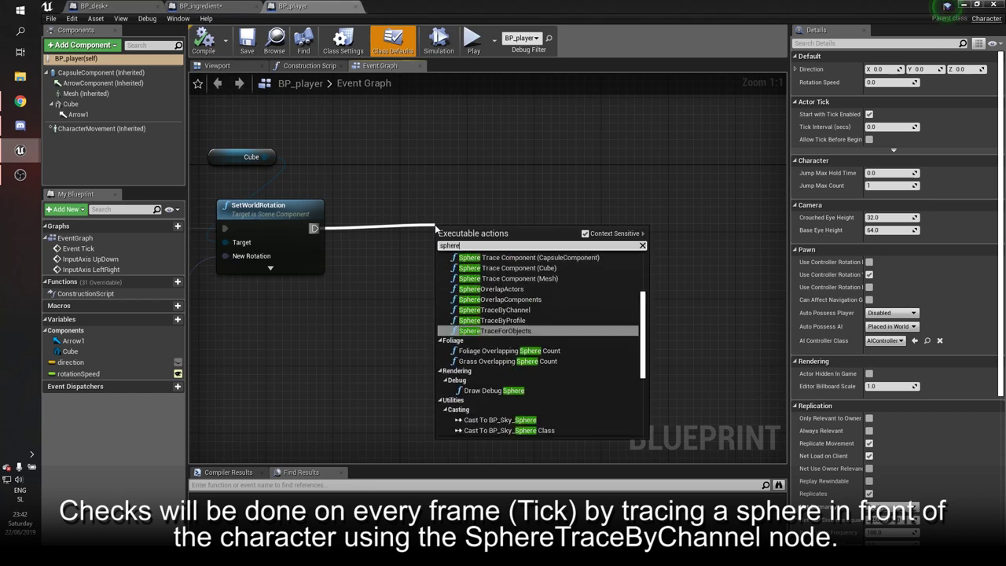
{"action": "type", "text": " trace by"}
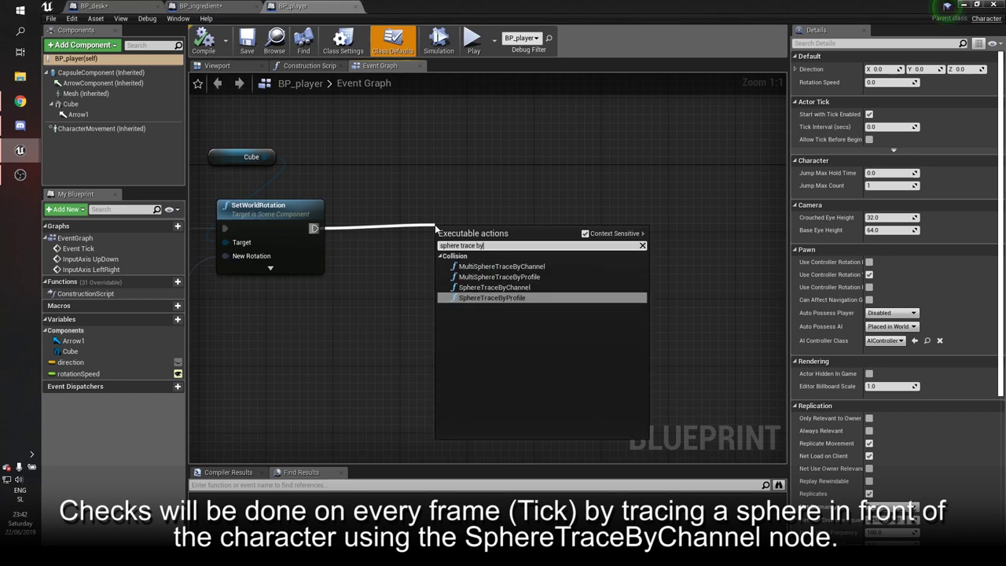
{"action": "key", "text": "Up"}
{"action": "key", "text": "Return"}
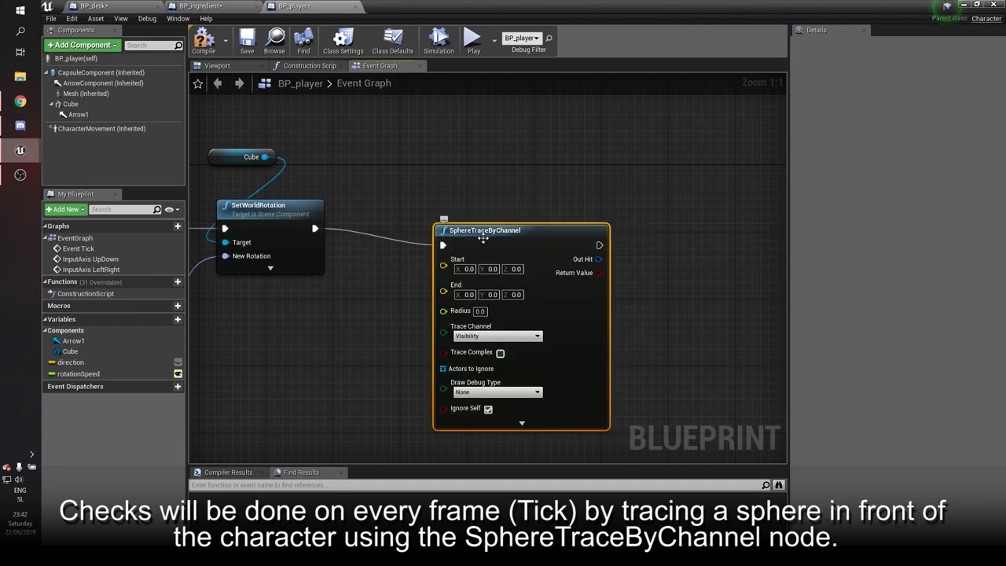
{"action": "mouse_move", "coordinate": [518, 228]}
{"action": "left_mouse_down"}
{"action": "mouse_move", "coordinate": [636, 213]}
{"action": "mouse_move", "coordinate": [456, 219]}
{"action": "left_mouse_up"}
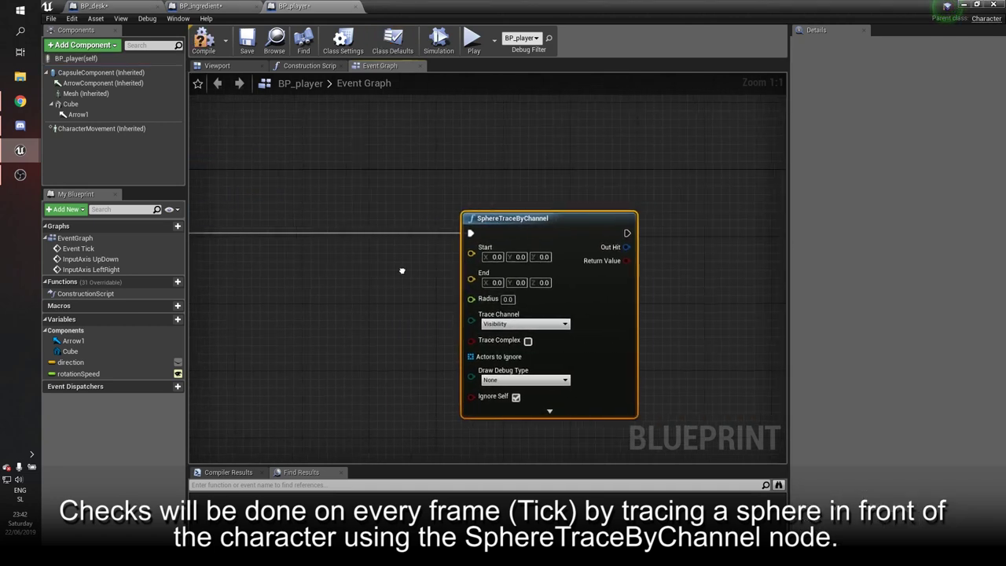
{"action": "left_click", "coordinate": [387, 262]}
Step: Drag the Cube component from My Blueprint into the graph as a reference node
{"action": "scroll", "coordinate": [386, 268], "scroll_direction": "down", "scroll_amount": 3}
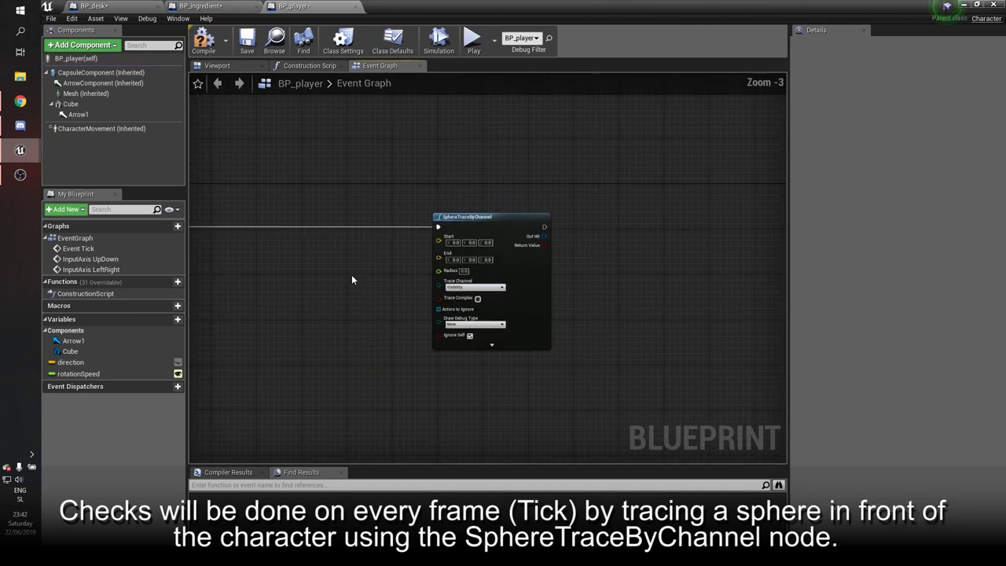
{"action": "mouse_move", "coordinate": [351, 274]}
{"action": "right_mouse_down"}
{"action": "mouse_move", "coordinate": [514, 266]}
{"action": "mouse_move", "coordinate": [480, 267]}
{"action": "right_mouse_up"}
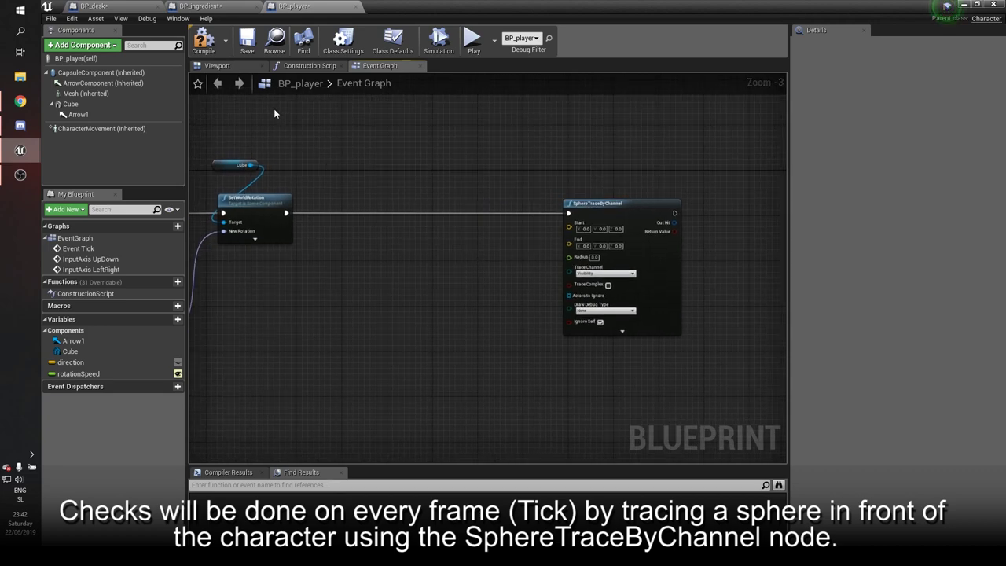
{"action": "left_click_drag", "start_coordinate": [90, 103], "coordinate": [253, 202]}
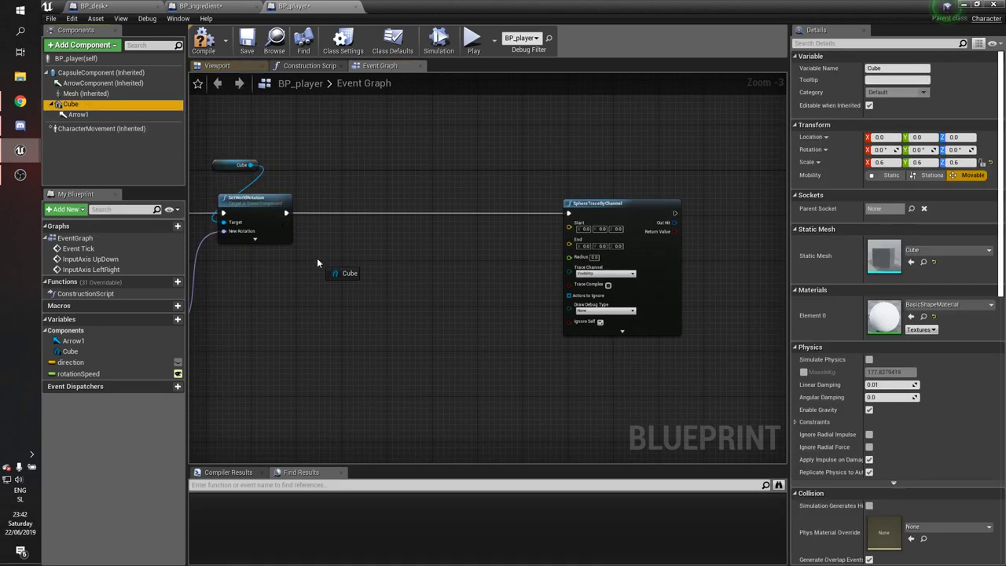
{"action": "left_click_drag", "start_coordinate": [317, 264], "coordinate": [323, 265]}
{"action": "scroll", "coordinate": [355, 267], "scroll_direction": "up", "scroll_amount": 3}
Step: Add a GetWorldLocation node from Cube and wire it into the trace's Start input
{"action": "left_click_drag", "start_coordinate": [405, 262], "coordinate": [405, 261]}
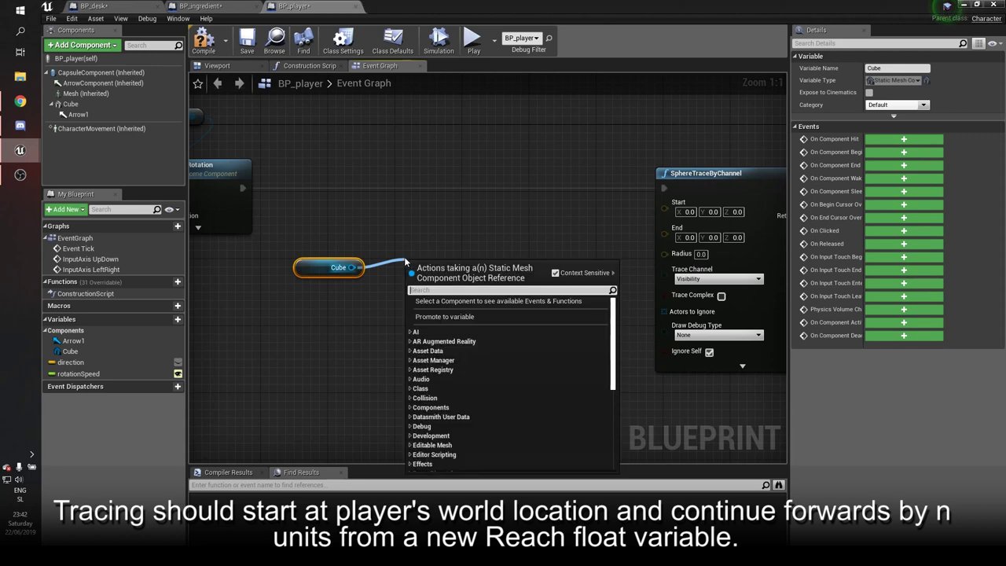
{"action": "type", "text": "get world loca"}
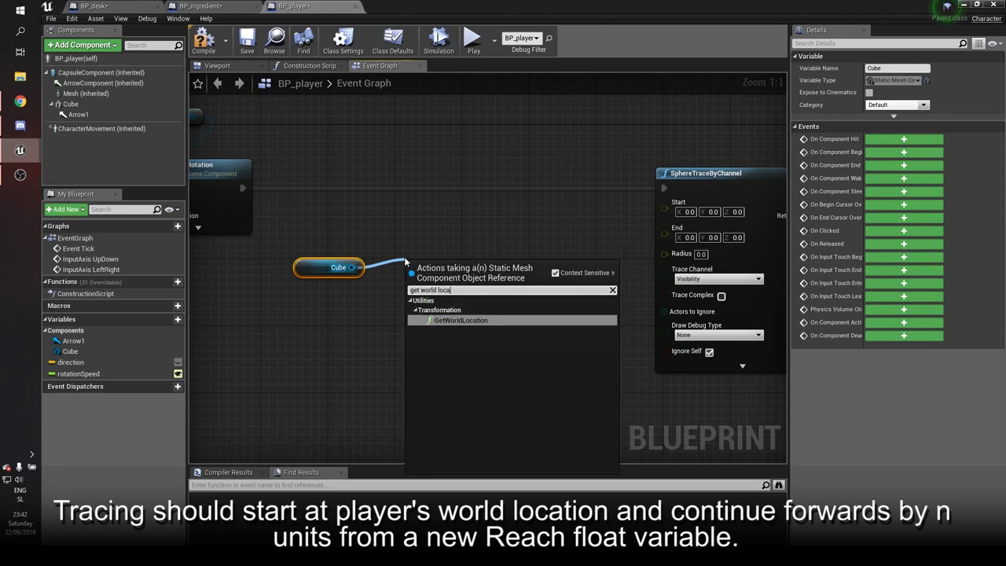
{"action": "key", "text": "Return"}
{"action": "left_click_drag", "start_coordinate": [412, 260], "coordinate": [396, 218]}
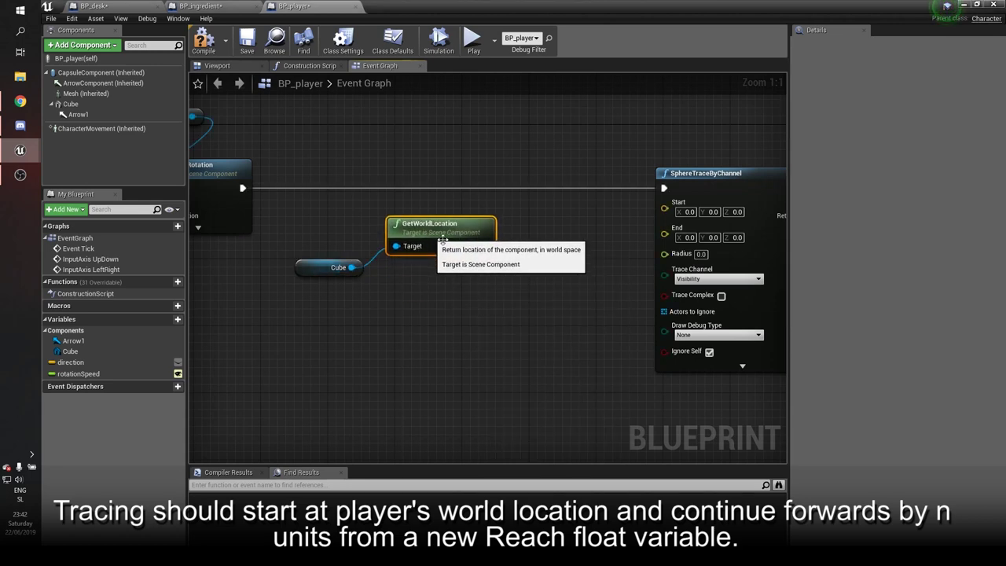
{"action": "left_click_drag", "start_coordinate": [485, 246], "coordinate": [664, 206]}
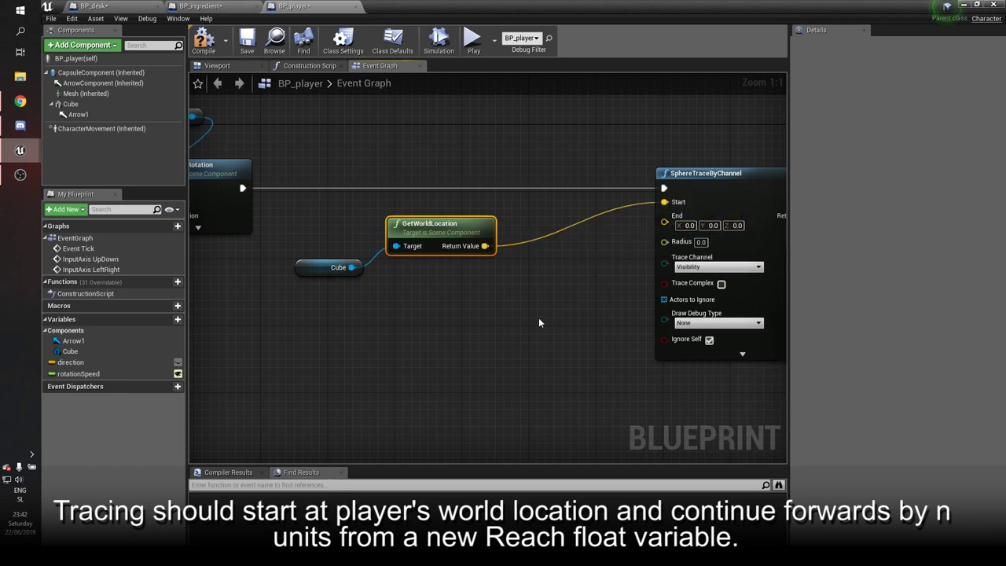
Step: Add a Get Forward Vector node from Cube and arrange the graph around it
{"action": "left_click_drag", "start_coordinate": [352, 267], "coordinate": [405, 286]}
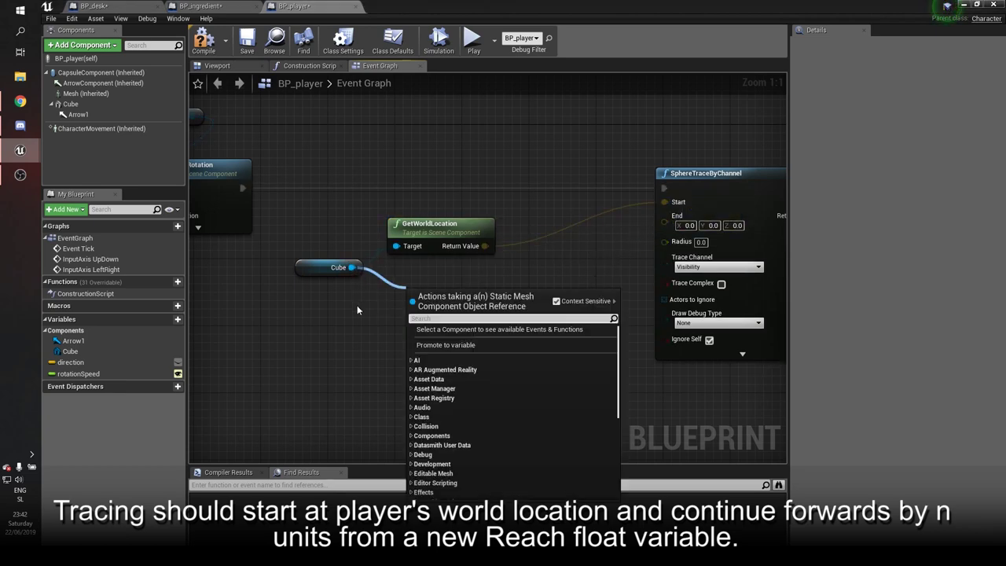
{"action": "type", "text": "get forwa"}
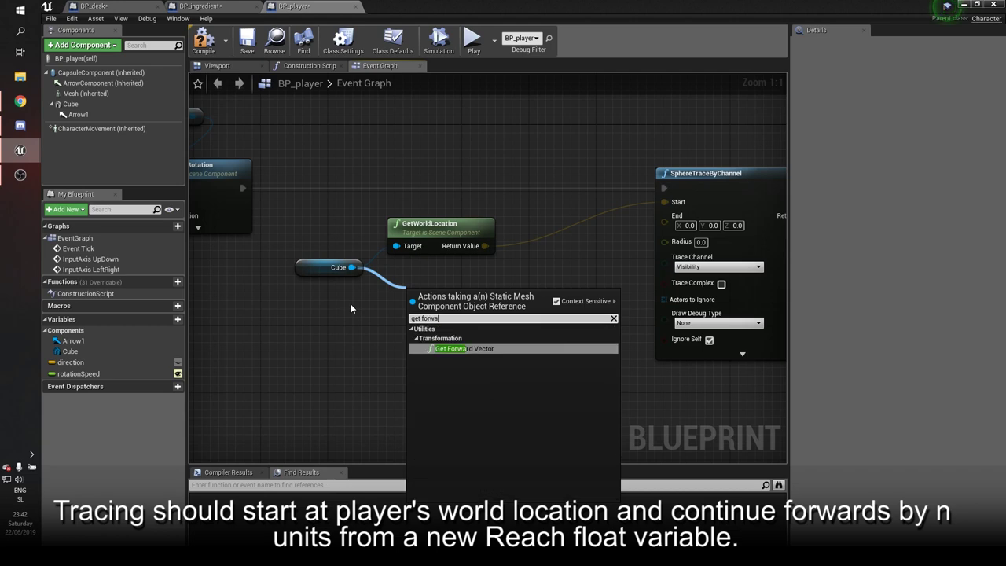
{"action": "type", "text": "rd"}
{"action": "key", "text": "Return"}
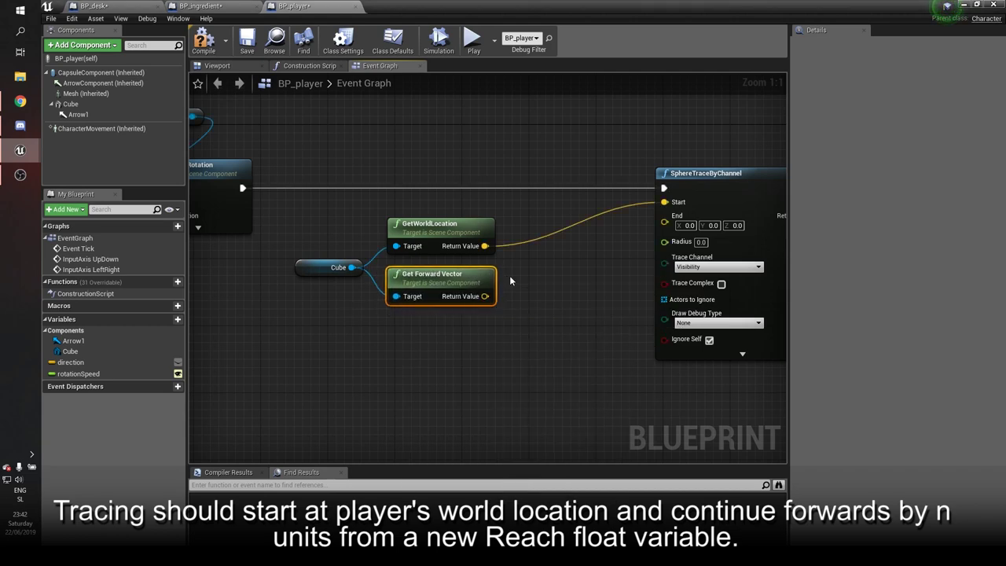
{"action": "right_click_drag", "start_coordinate": [509, 275], "coordinate": [375, 267]}
{"action": "left_click_drag", "start_coordinate": [566, 179], "coordinate": [599, 180]}
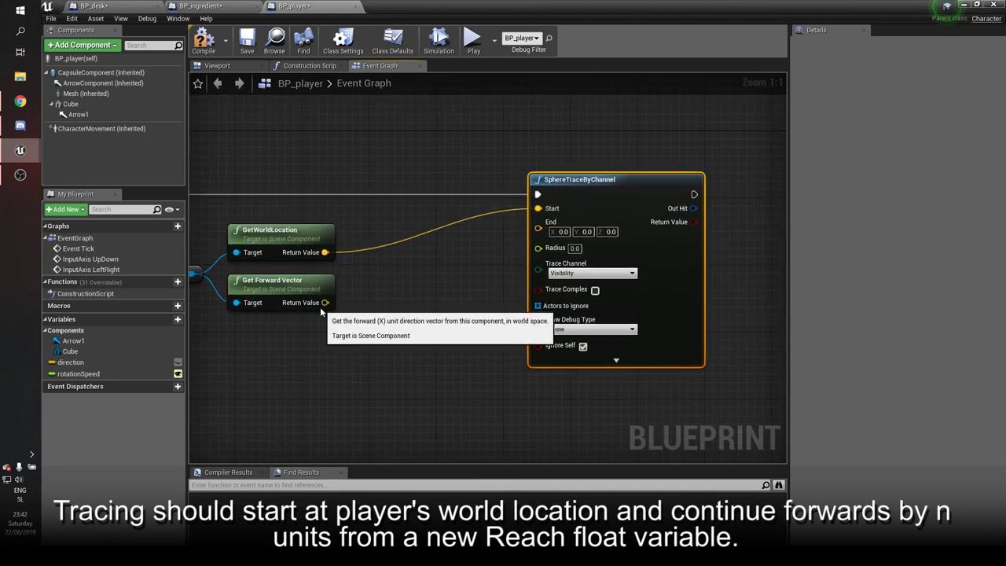
{"action": "left_click", "coordinate": [318, 310]}
Step: Feed the forward vector into a vector * float multiply node and add a new variable
{"action": "left_click_drag", "start_coordinate": [324, 302], "coordinate": [377, 309]}
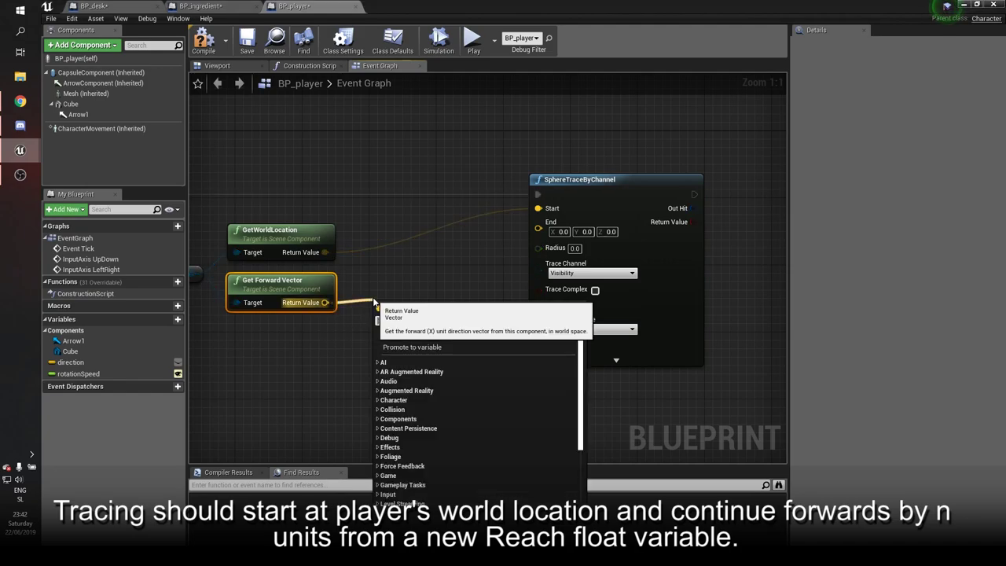
{"action": "type", "text": "*"}
{"action": "left_click", "coordinate": [415, 350]}
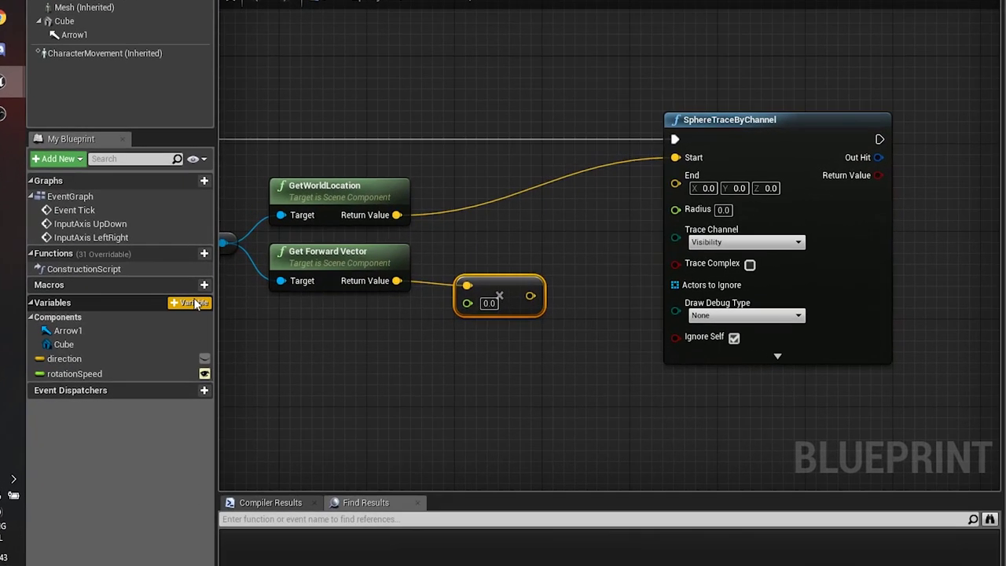
{"action": "left_click", "coordinate": [197, 304]}
{"action": "type", "text": "re"}
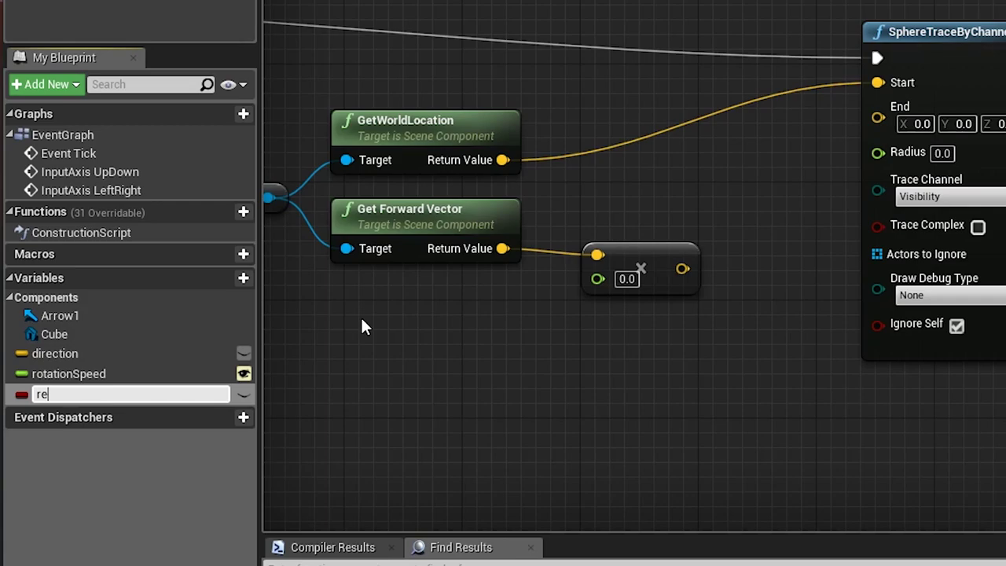
Step: Create an instance-editable float variable 'reach' and wire it into the multiply node
{"action": "type", "text": "ach"}
{"action": "key", "text": "Return"}
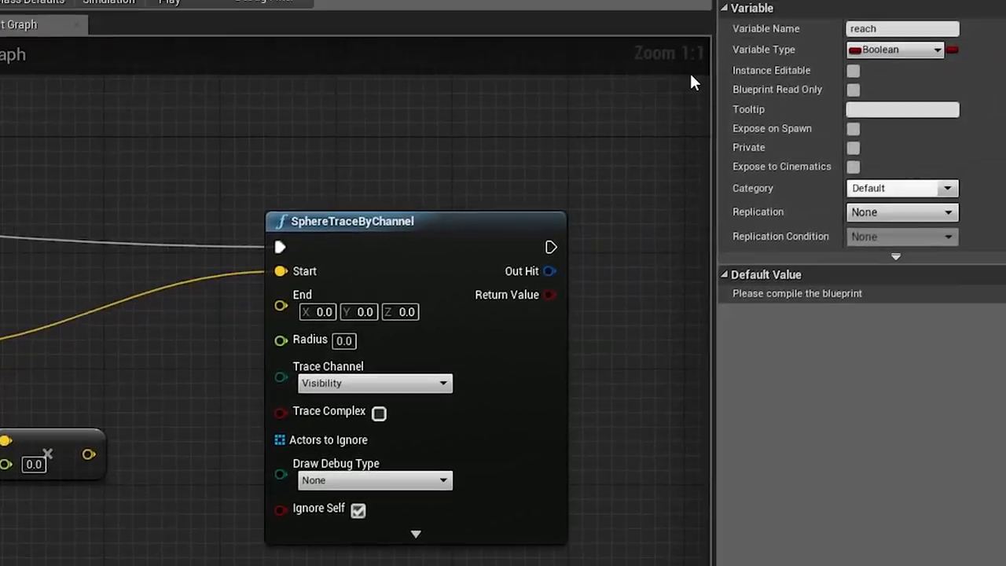
{"action": "left_click", "coordinate": [809, 76]}
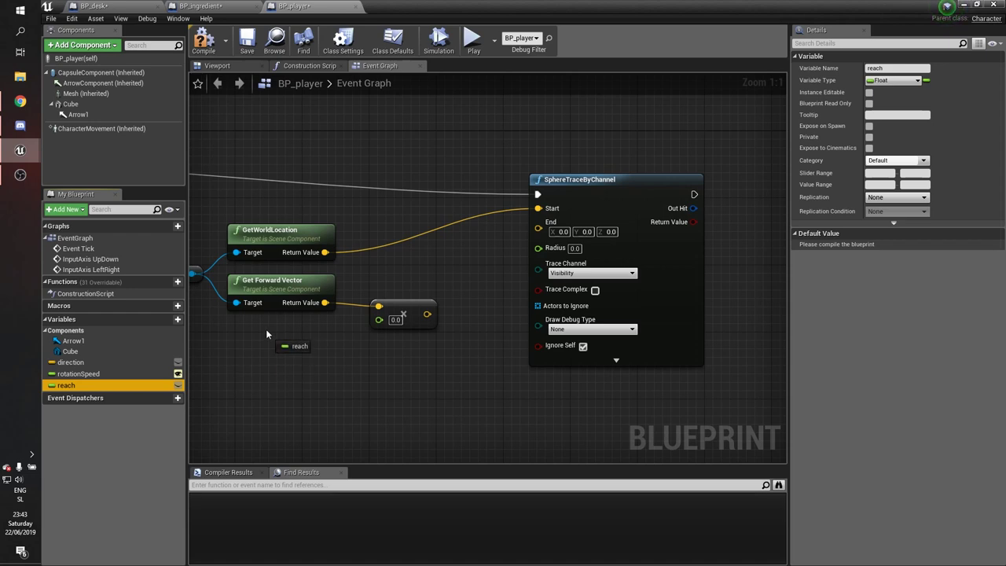
{"action": "left_click_drag", "start_coordinate": [266, 333], "coordinate": [379, 318], "text": "ctrl"}
{"action": "left_click", "coordinate": [177, 385]}
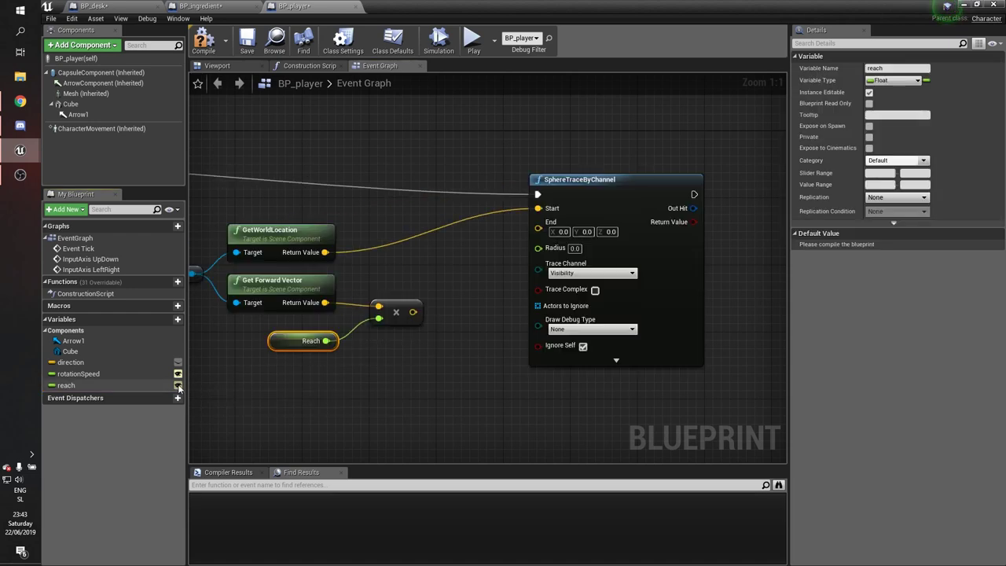
Step: Add GetWorldLocation plus the scaled forward vector and feed the sum into the trace's End
{"action": "left_click_drag", "start_coordinate": [325, 252], "coordinate": [436, 259]}
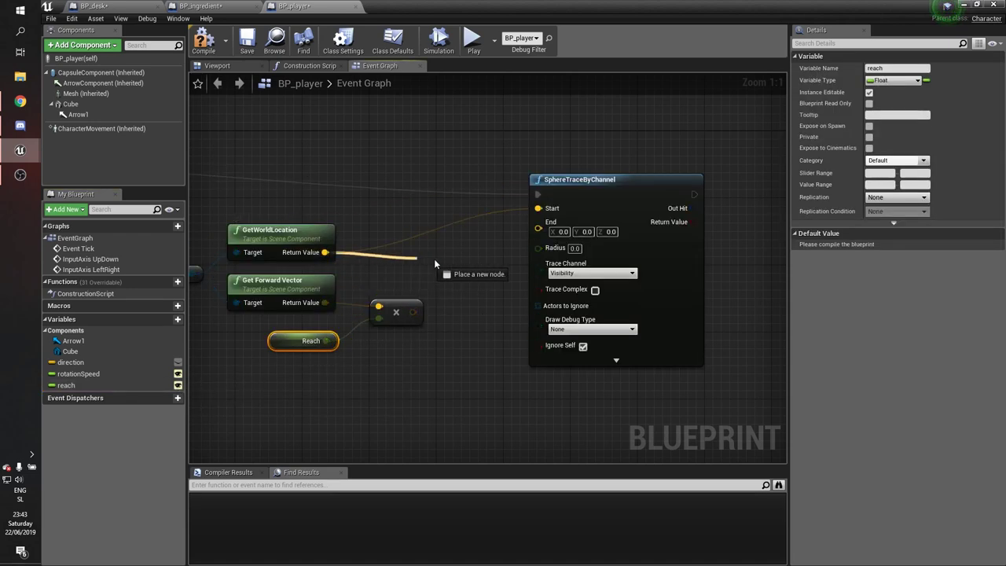
{"action": "type", "text": "+"}
{"action": "left_click", "coordinate": [475, 321]}
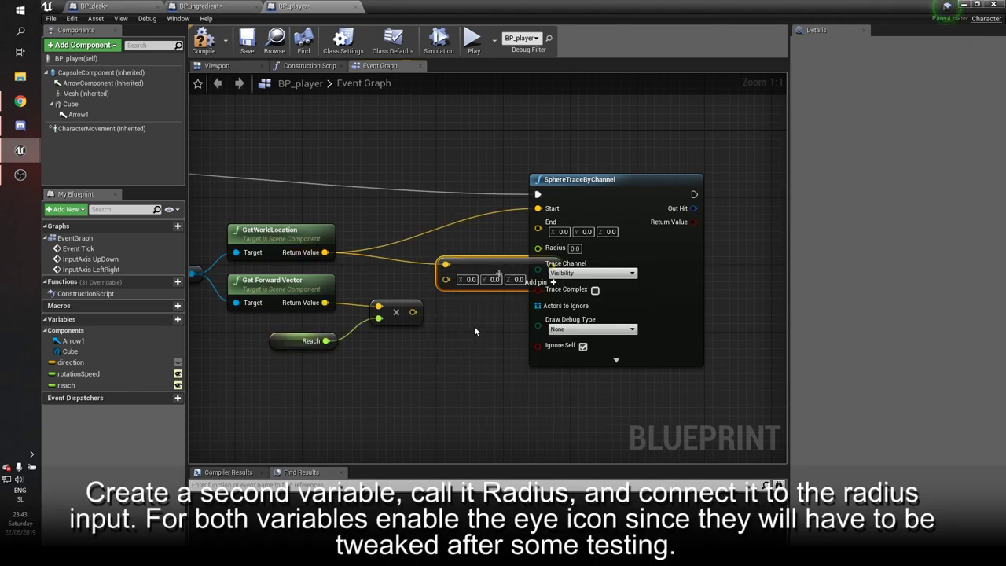
{"action": "mouse_move", "coordinate": [413, 312]}
{"action": "left_mouse_down"}
{"action": "mouse_move", "coordinate": [446, 276]}
{"action": "mouse_move", "coordinate": [538, 230]}
{"action": "left_mouse_up"}
{"action": "left_click", "coordinate": [366, 345]}
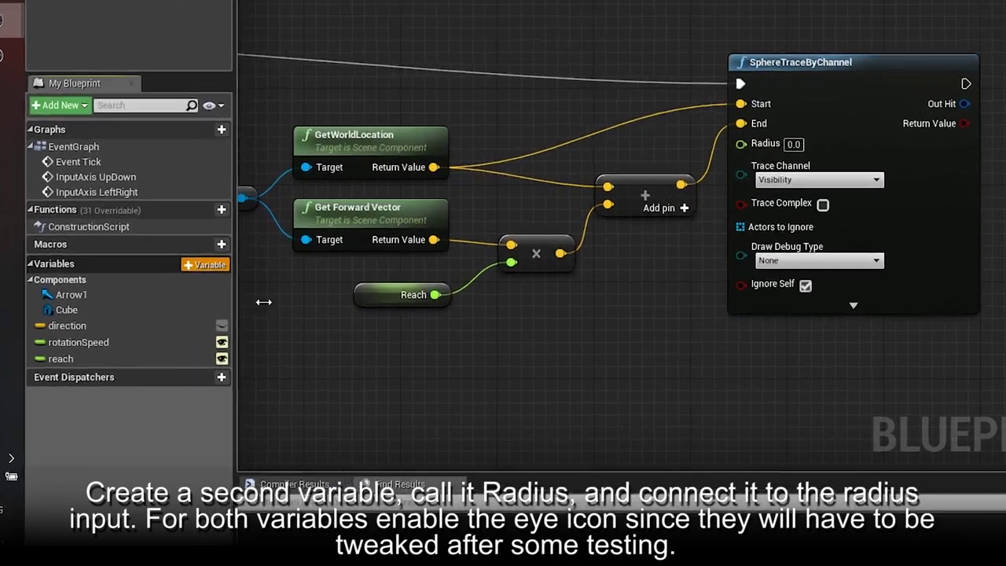
Step: Create an instance-editable 'radius' variable and connect it to the trace's Radius input
{"action": "left_click", "coordinate": [177, 319]}
{"action": "type", "text": "radius"}
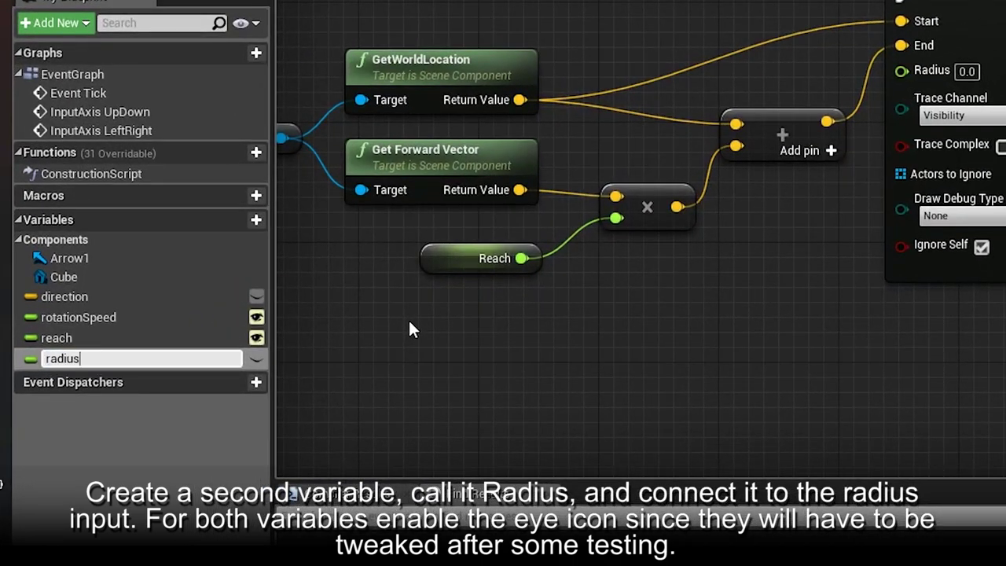
{"action": "key", "text": "Return"}
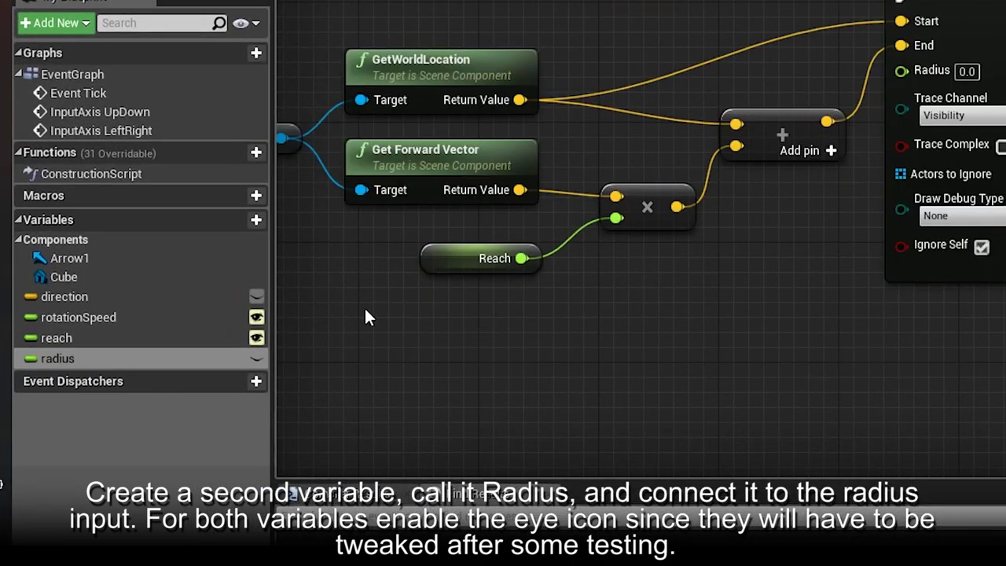
{"action": "left_click", "coordinate": [257, 358]}
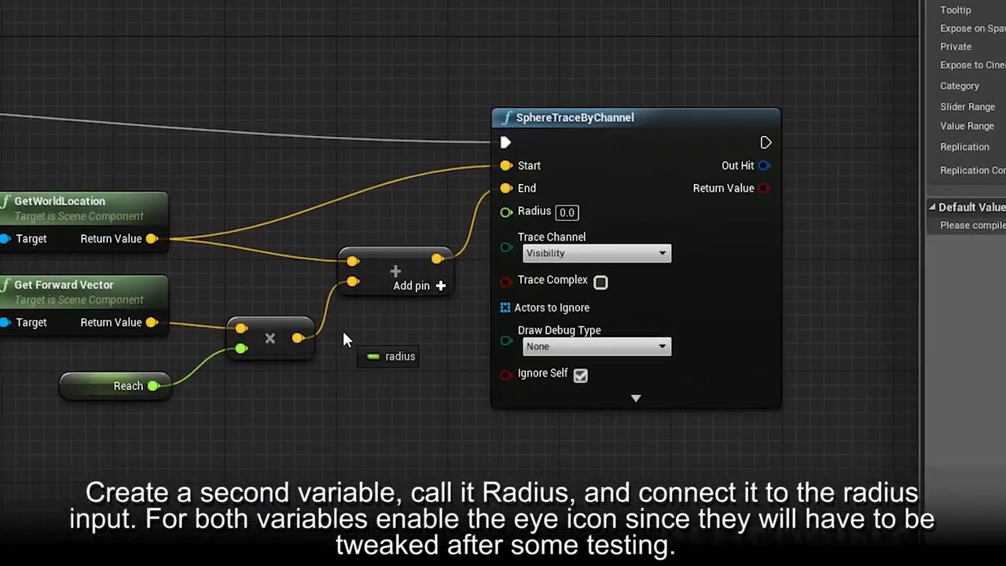
{"action": "mouse_move", "coordinate": [171, 362]}
{"action": "left_mouse_down"}
{"action": "mouse_move", "coordinate": [408, 346]}
{"action": "mouse_move", "coordinate": [499, 224]}
{"action": "left_mouse_up"}
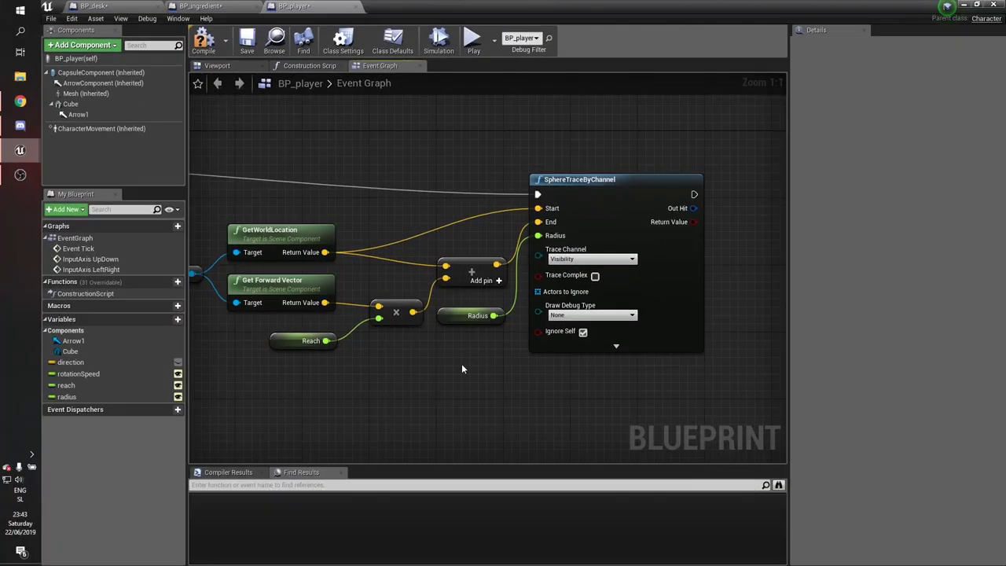
{"action": "right_click_drag", "start_coordinate": [462, 363], "coordinate": [515, 353]}
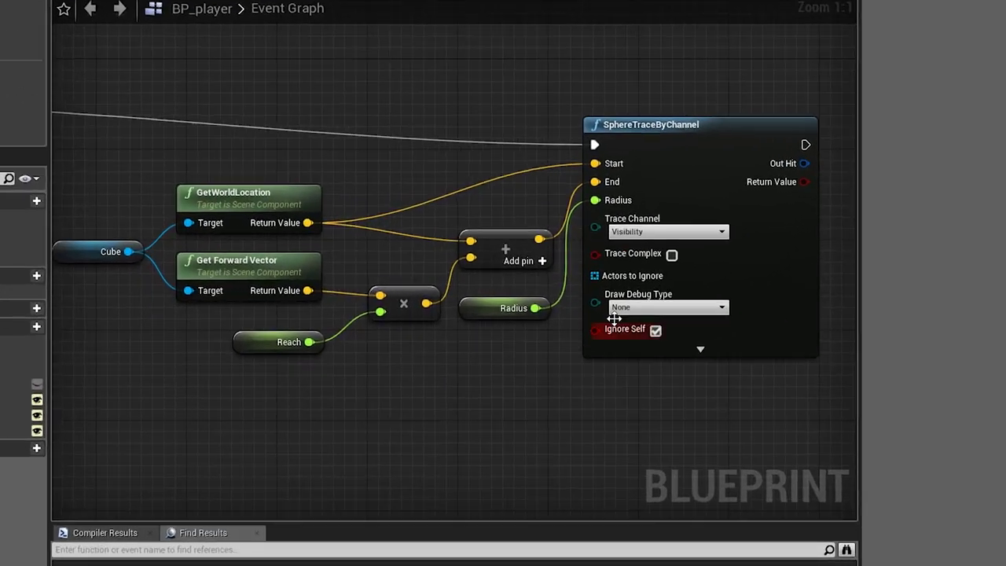
Step: Set the trace's Draw Debug Type to For One Frame and compile the blueprint
{"action": "left_click", "coordinate": [645, 307]}
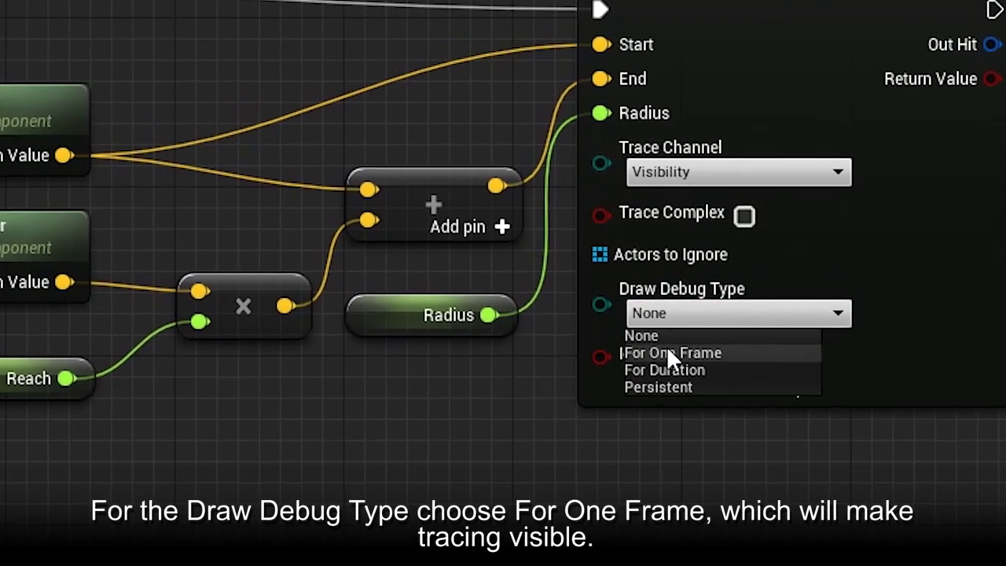
{"action": "left_click", "coordinate": [648, 328]}
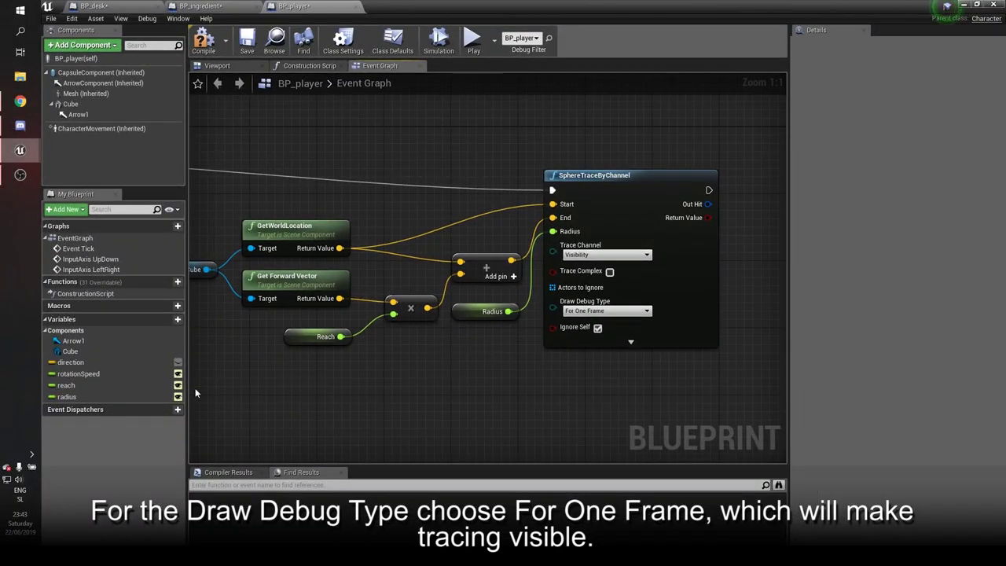
{"action": "left_click", "coordinate": [141, 385]}
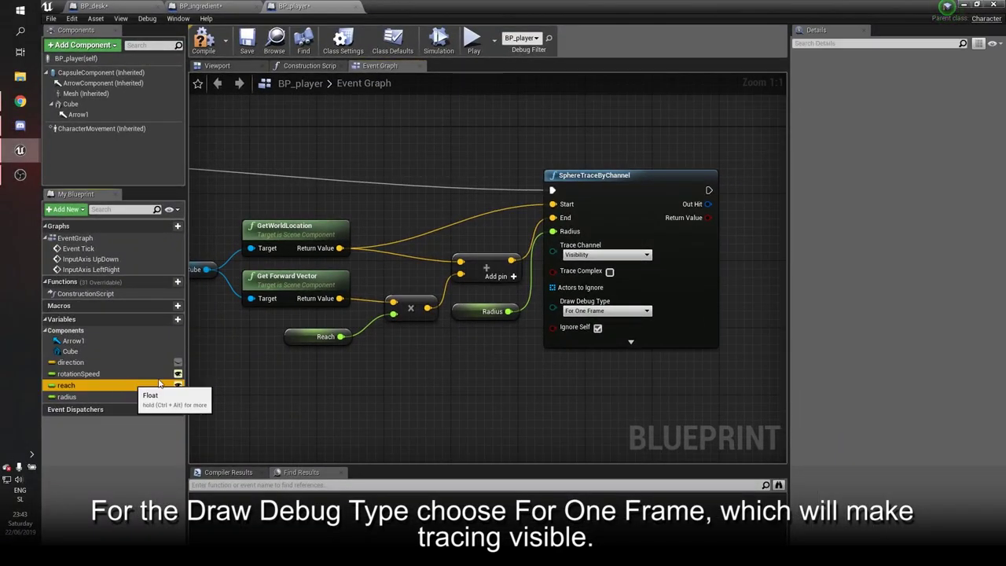
{"action": "left_click", "coordinate": [209, 44]}
{"action": "type", "text": "20"}
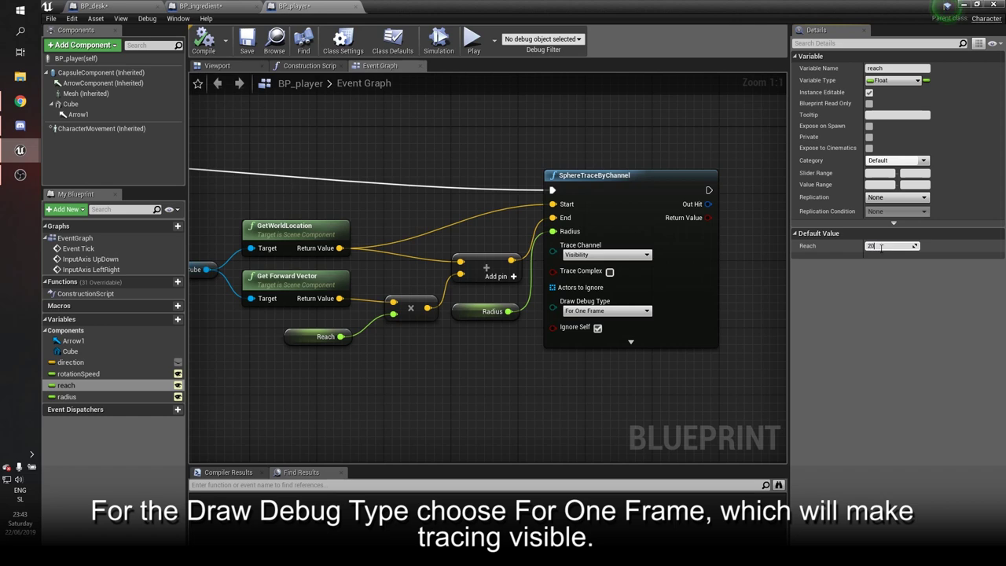
Step: Give Reach a default of 30 and Radius 20, recompile, and go back to the level
{"action": "key", "text": "ctrl+a"}
{"action": "type", "text": "30"}
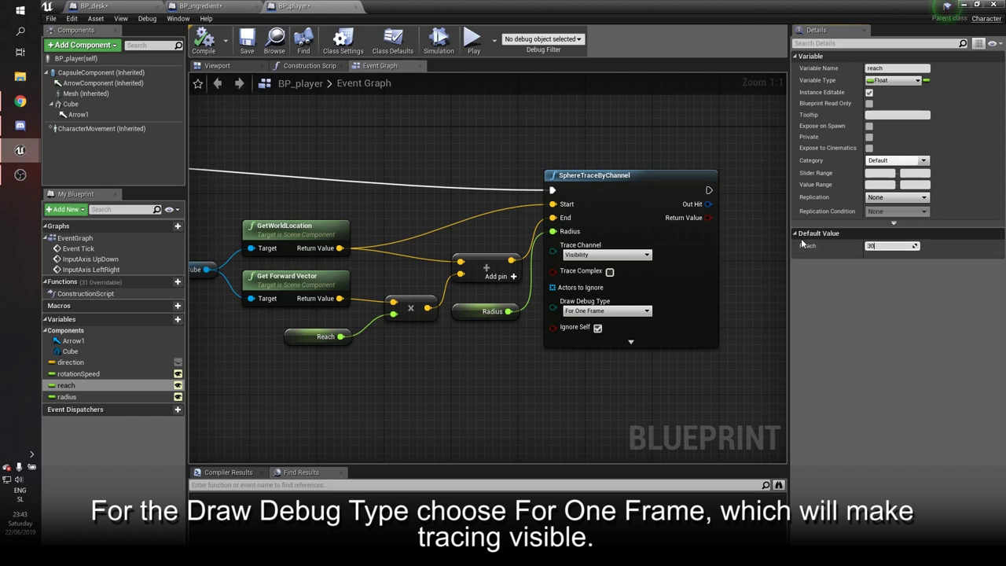
{"action": "key", "text": "Return"}
{"action": "left_click", "coordinate": [96, 395]}
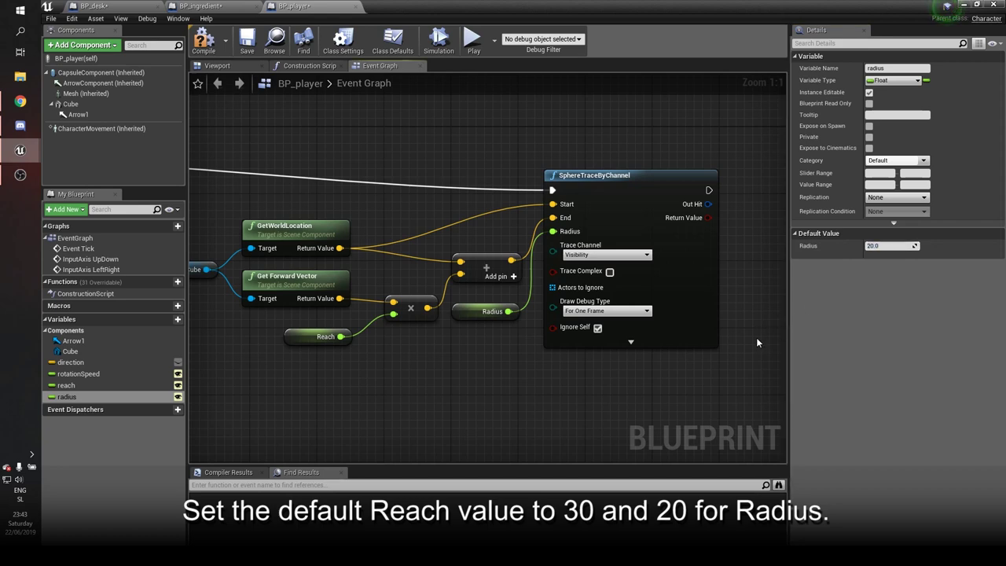
{"action": "right_click_drag", "start_coordinate": [745, 324], "coordinate": [505, 326]}
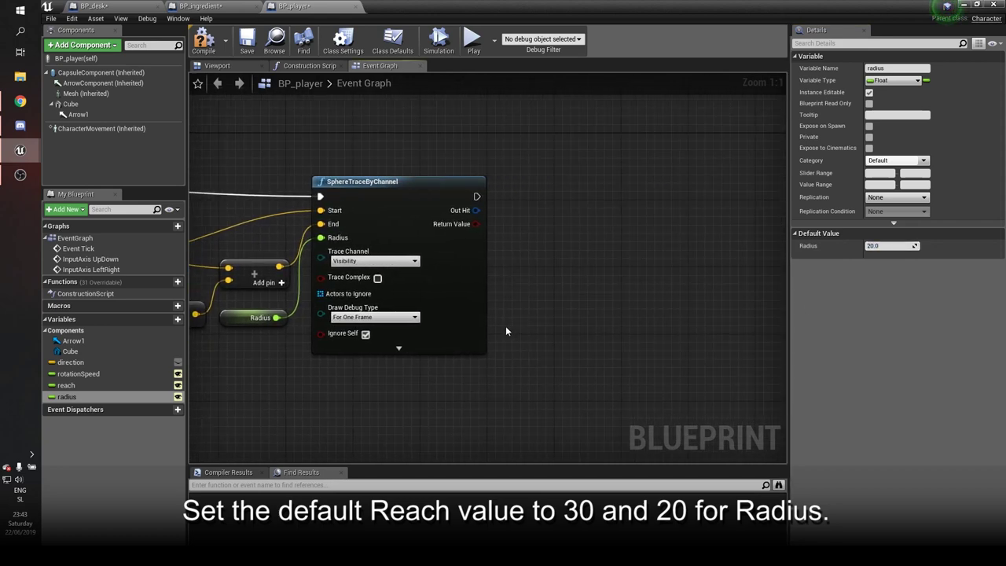
{"action": "left_click", "coordinate": [203, 39]}
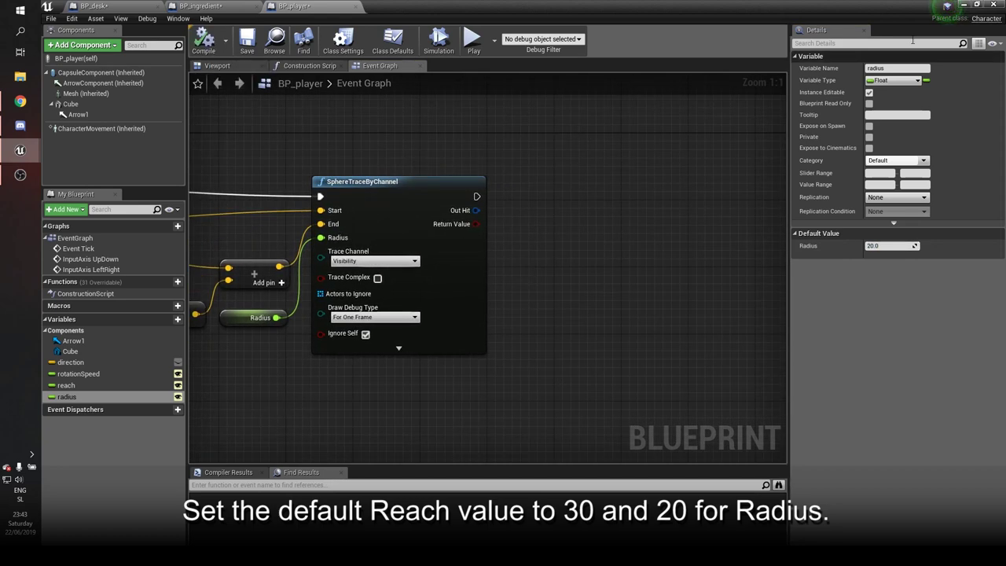
{"action": "left_click", "coordinate": [964, 7]}
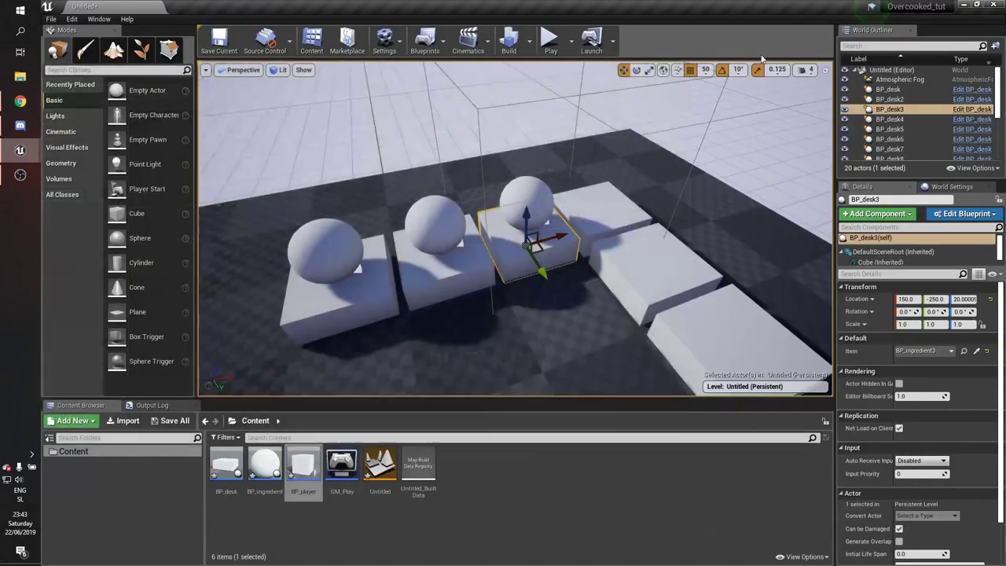
Step: Play the level, drive the player cube around the desk rows, then stop with Esc
{"action": "left_click", "coordinate": [551, 49]}
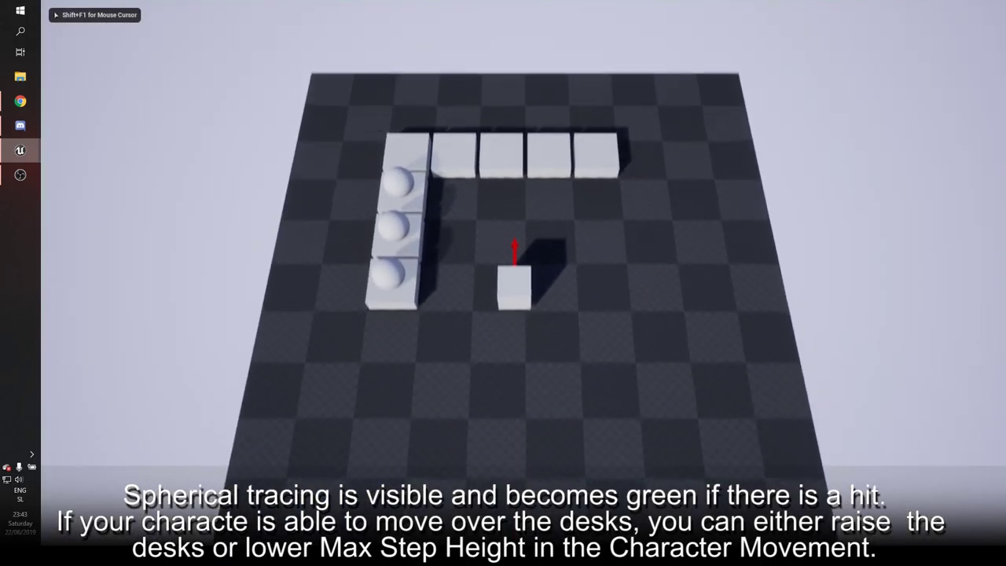
{"action": "key", "text": "w"}
{"action": "key", "text": "a"}
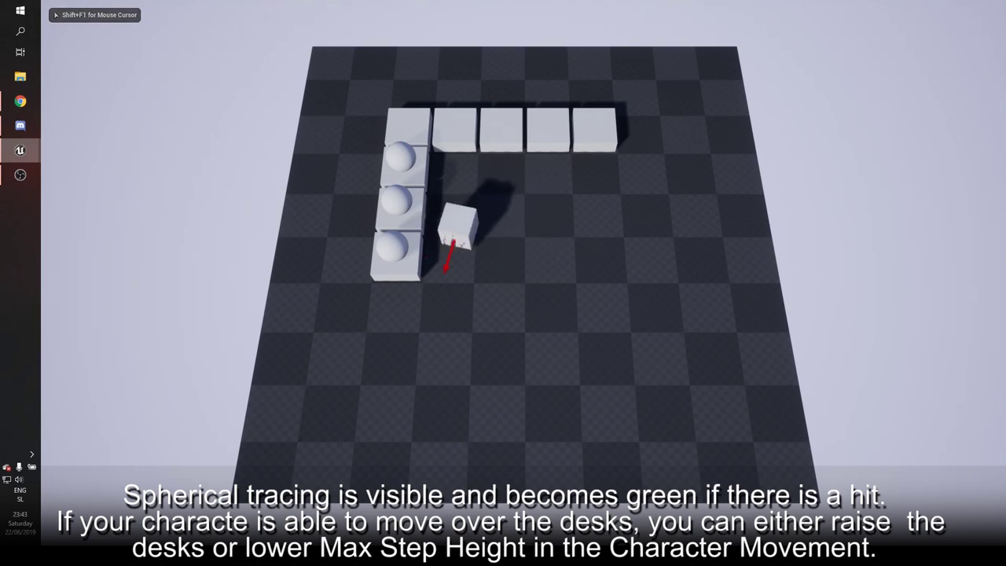
{"action": "key", "text": "s"}
{"action": "key", "text": "a"}
{"action": "key", "text": "d"}
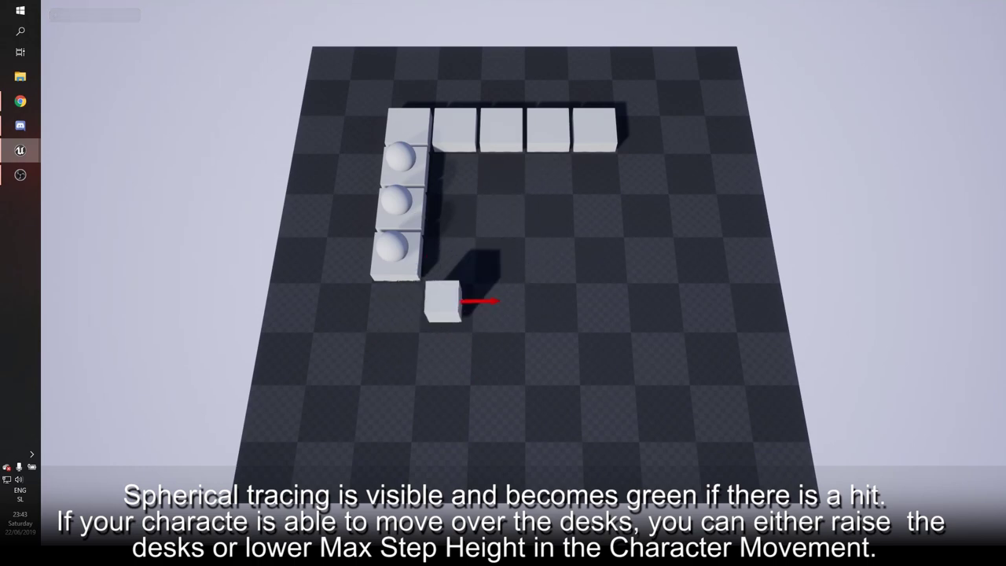
{"action": "key", "text": "w"}
{"action": "key", "text": "w"}
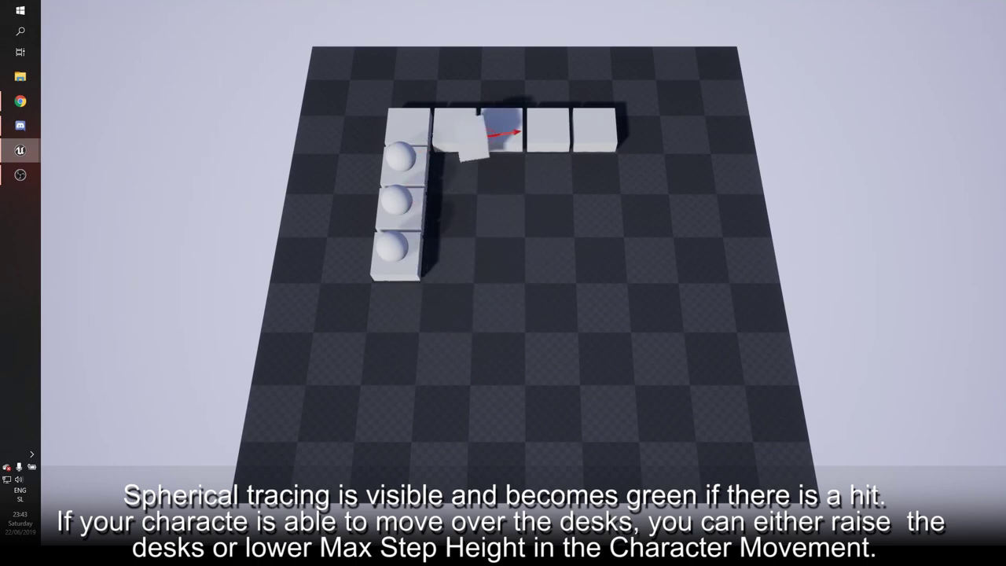
{"action": "key", "text": "s"}
{"action": "key", "text": "d"}
{"action": "key", "text": "w"}
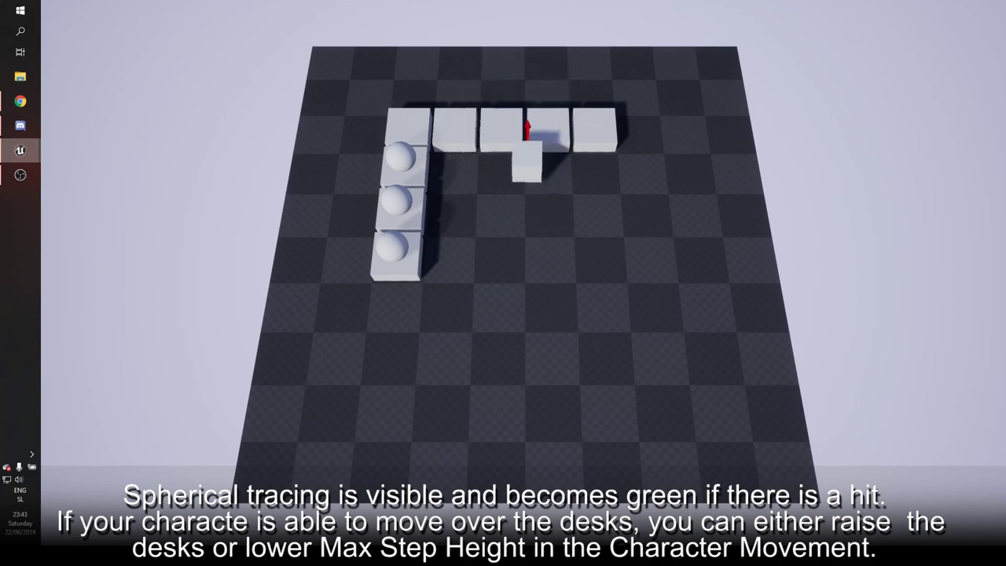
{"action": "key", "text": "a"}
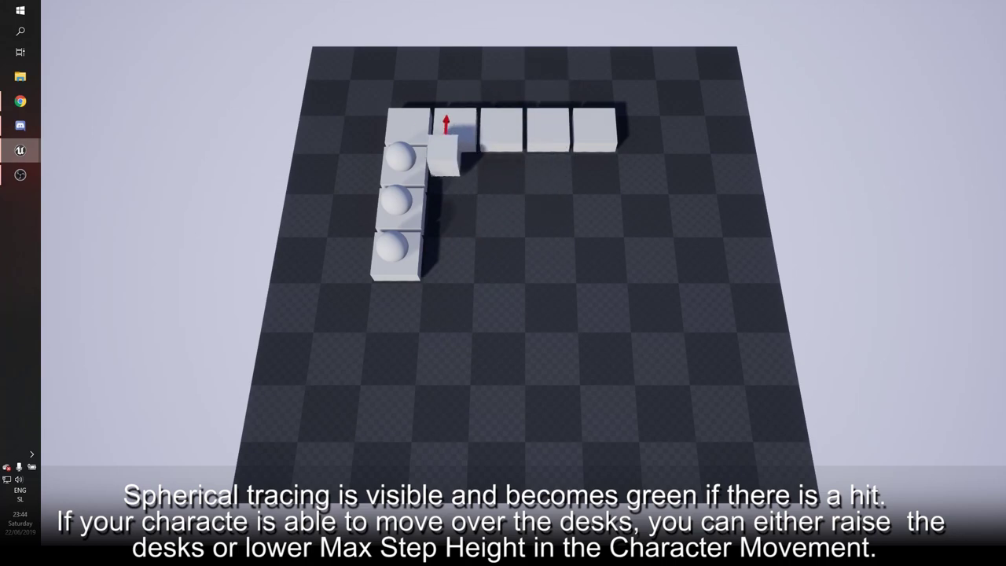
{"action": "key", "text": "d"}
{"action": "key", "text": "w"}
{"action": "key", "text": "d"}
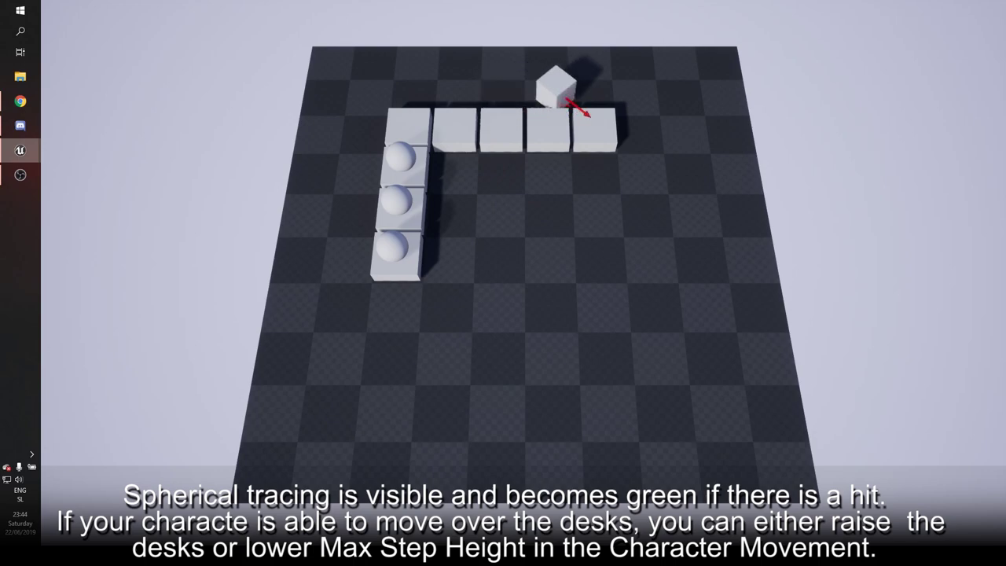
{"action": "key", "text": "s"}
{"action": "key", "text": "a"}
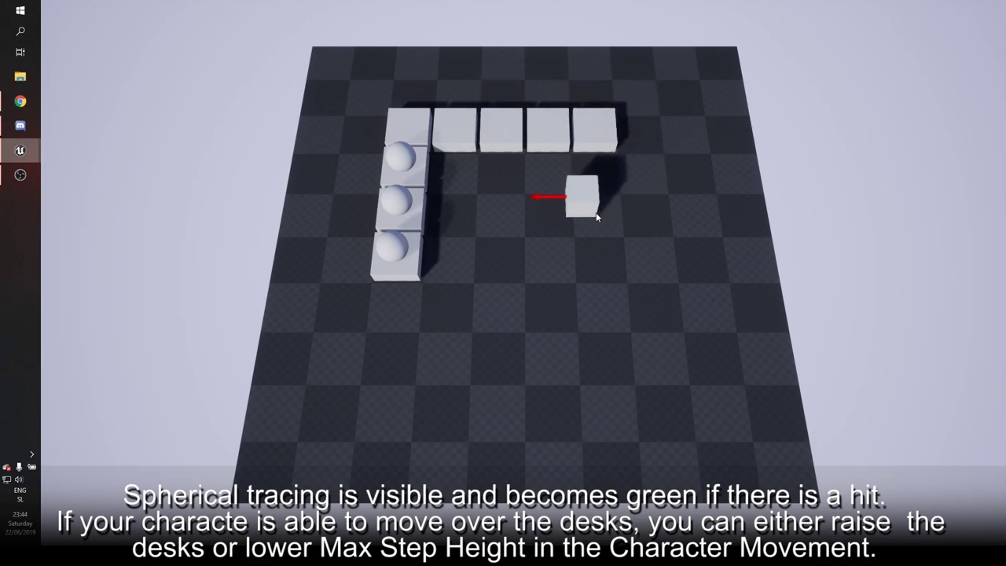
{"action": "key", "text": "Escape"}
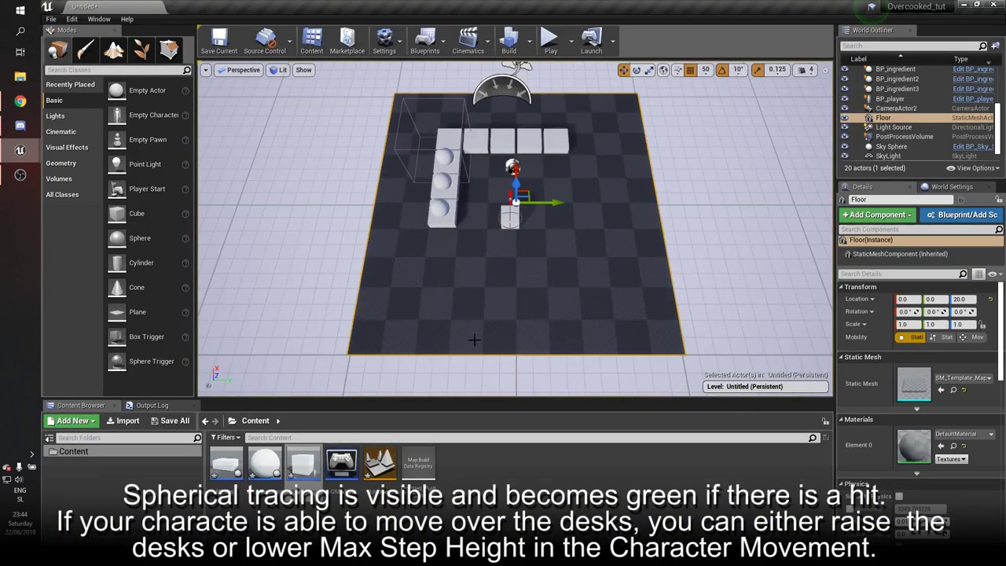
Step: In BP_player's CharacterMovement, set Max Step Height to 10
{"action": "double_click", "coordinate": [341, 462]}
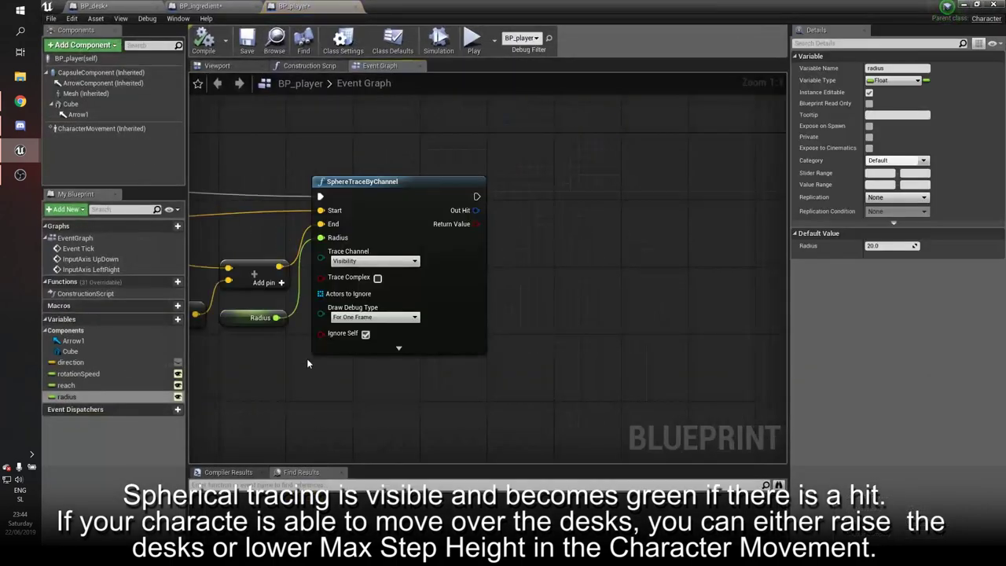
{"action": "left_click", "coordinate": [115, 129]}
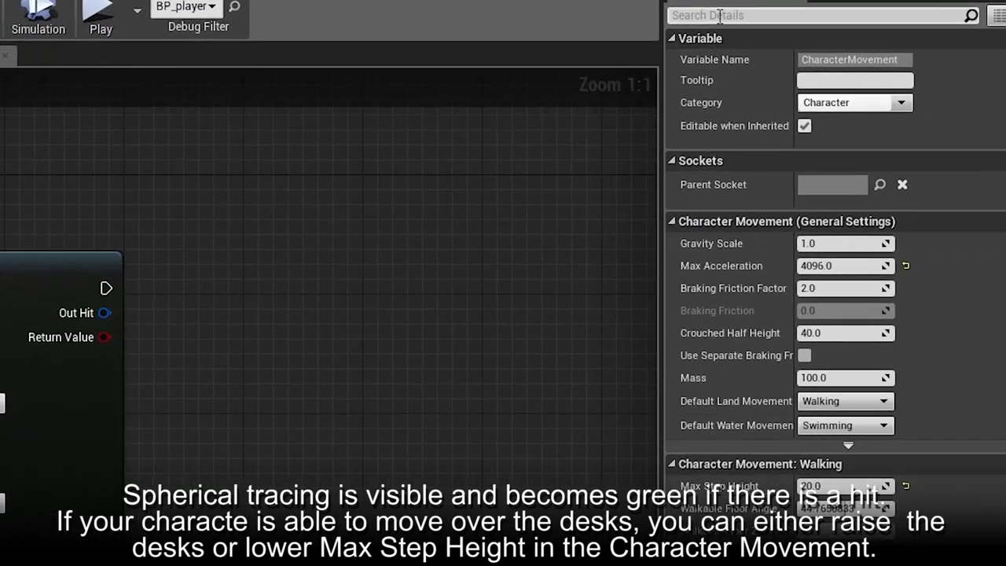
{"action": "left_click", "coordinate": [719, 16]}
{"action": "type", "text": "height"}
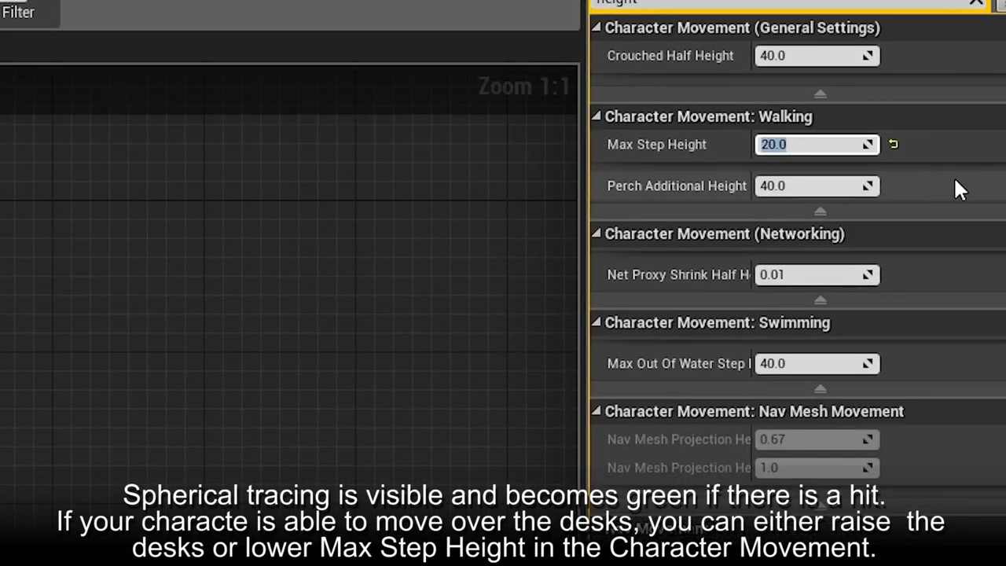
{"action": "type", "text": "10"}
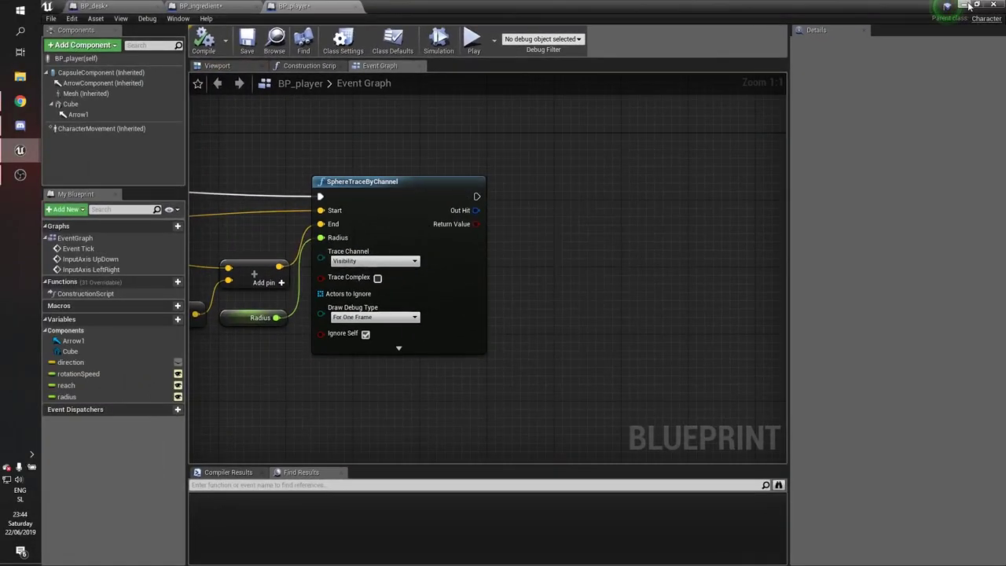
Step: Set the placed BP_player's Reach to 50 and Radius to 30, then start a playtest
{"action": "left_click", "coordinate": [969, 6]}
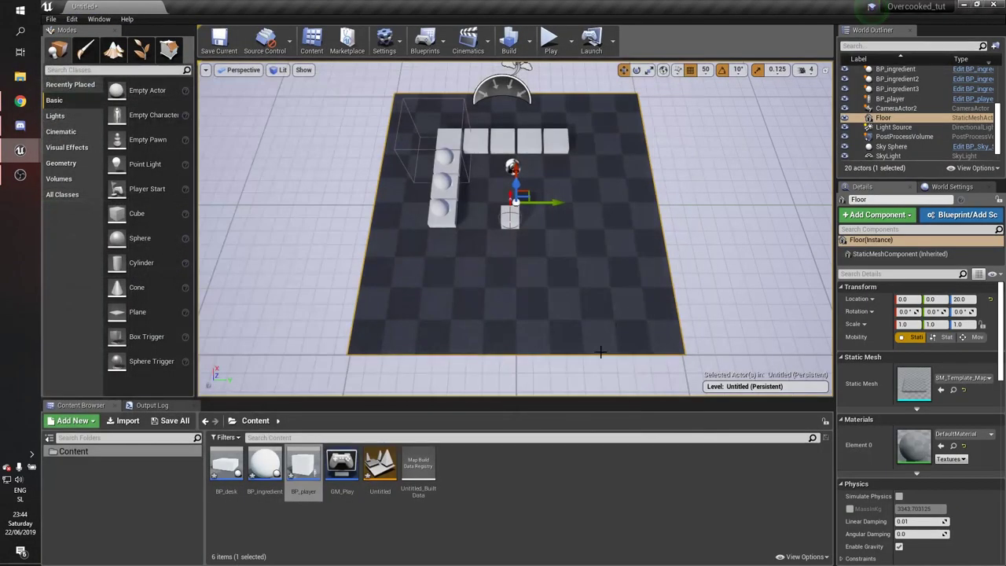
{"action": "left_click", "coordinate": [510, 214]}
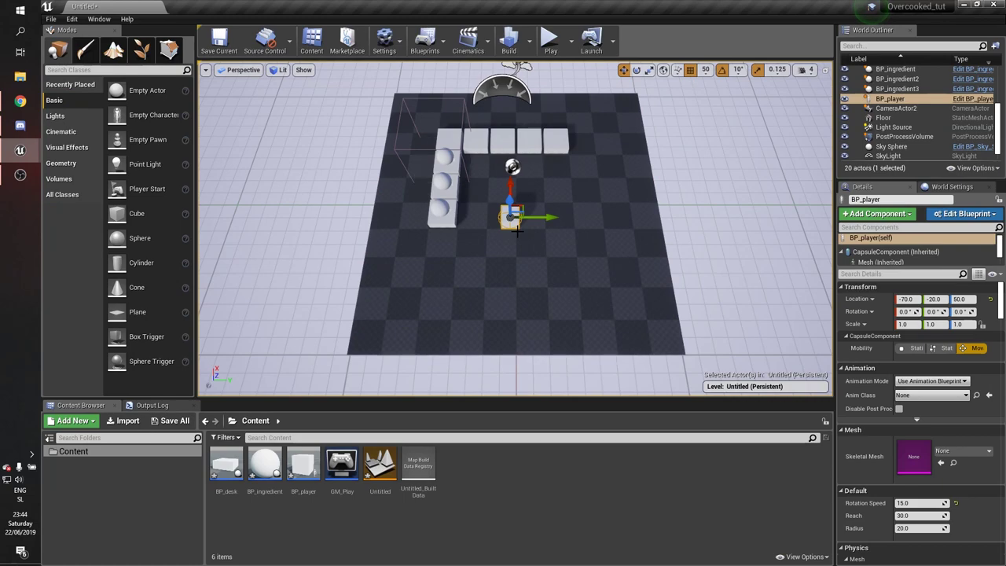
{"action": "key", "text": "f"}
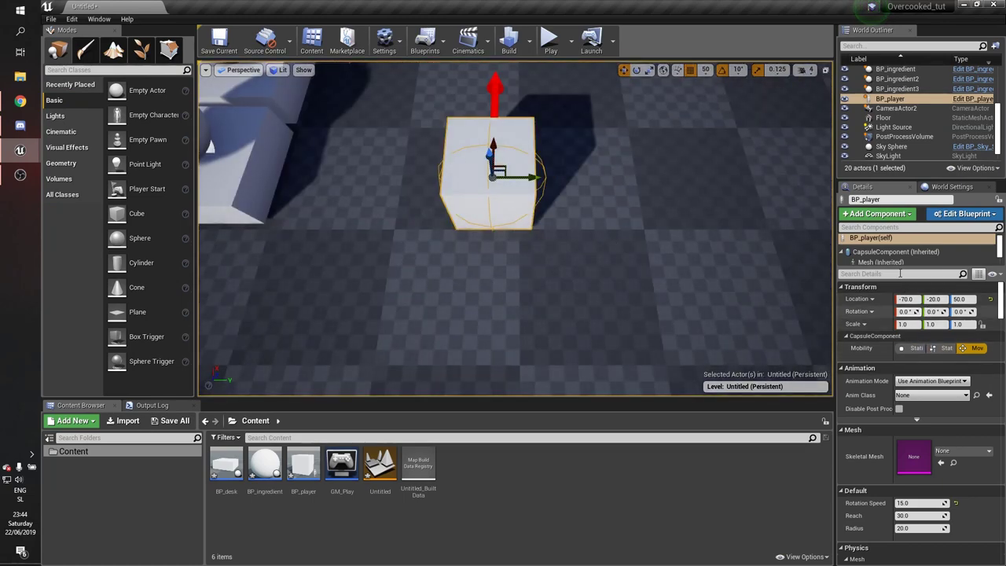
{"action": "scroll", "coordinate": [882, 440], "scroll_direction": "down", "scroll_amount": 2}
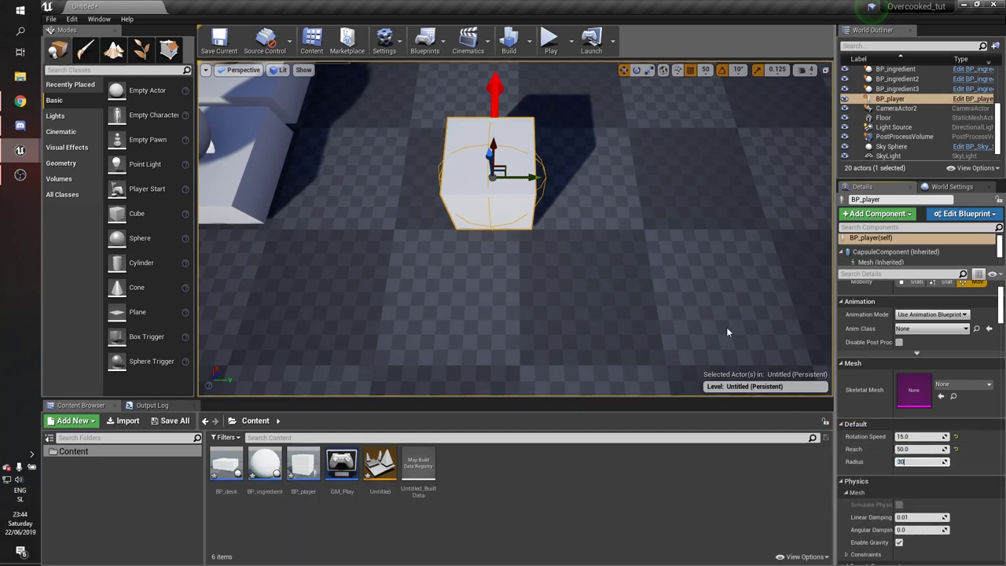
{"action": "left_click", "coordinate": [550, 41]}
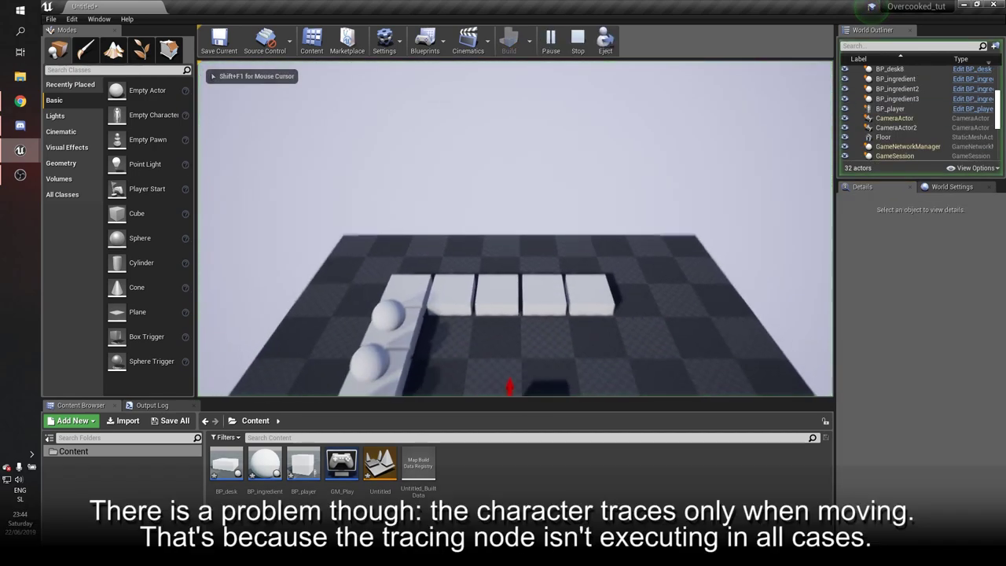
Step: Drive the player cube past the desks in fullscreen to watch its red trace, then stop
{"action": "key", "text": "F11"}
{"action": "left_click", "coordinate": [593, 222]}
{"action": "key", "text": "d"}
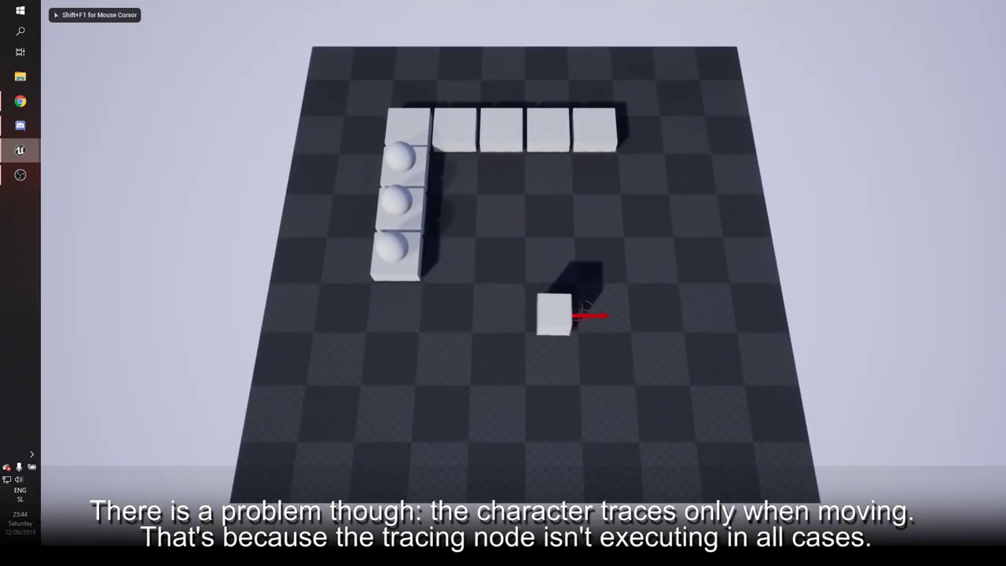
{"action": "key", "text": "w"}
{"action": "key", "text": "a"}
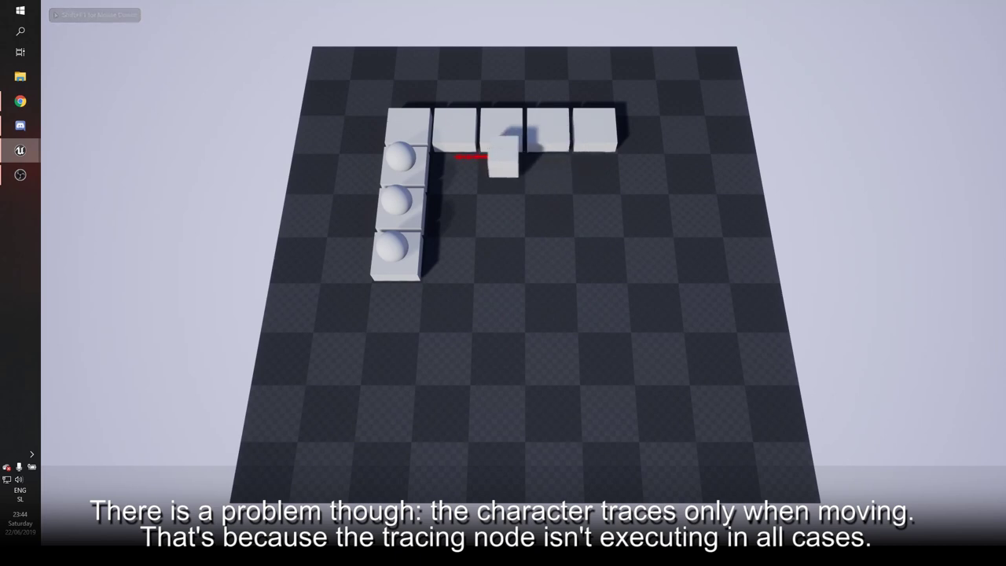
{"action": "key", "text": "s"}
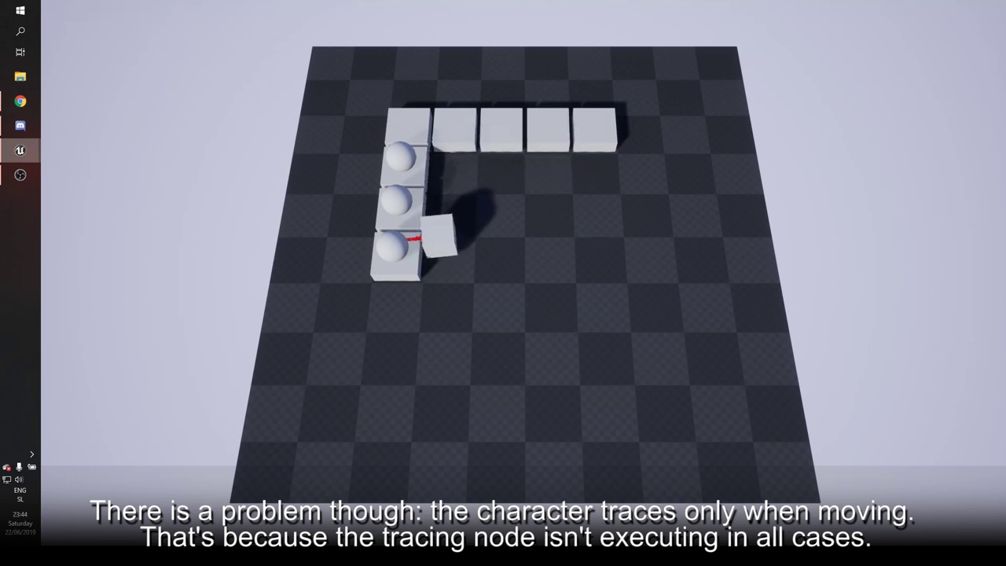
{"action": "key", "text": "d"}
{"action": "key", "text": "w"}
{"action": "key", "text": "s"}
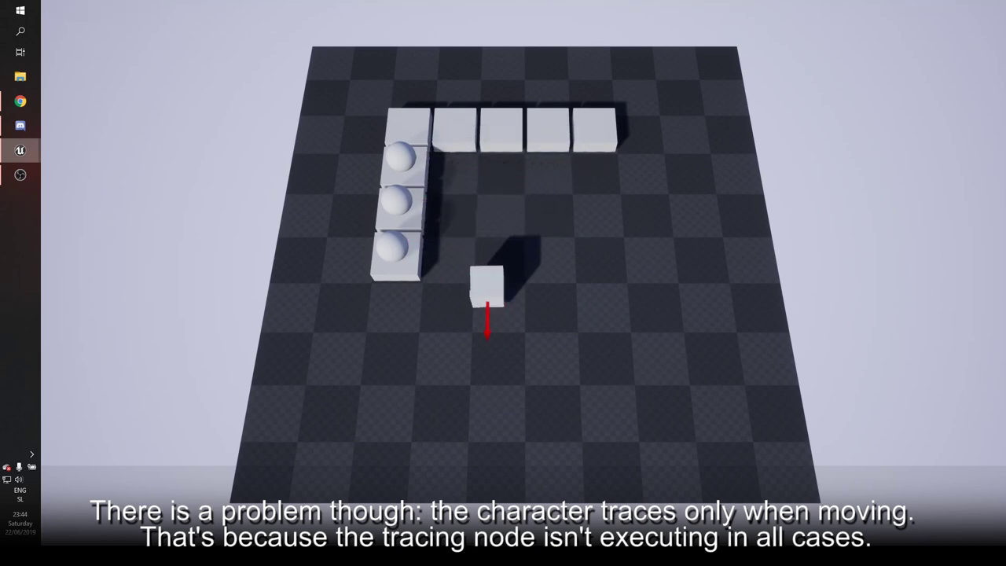
{"action": "key", "text": "F11"}
{"action": "key", "text": "Escape"}
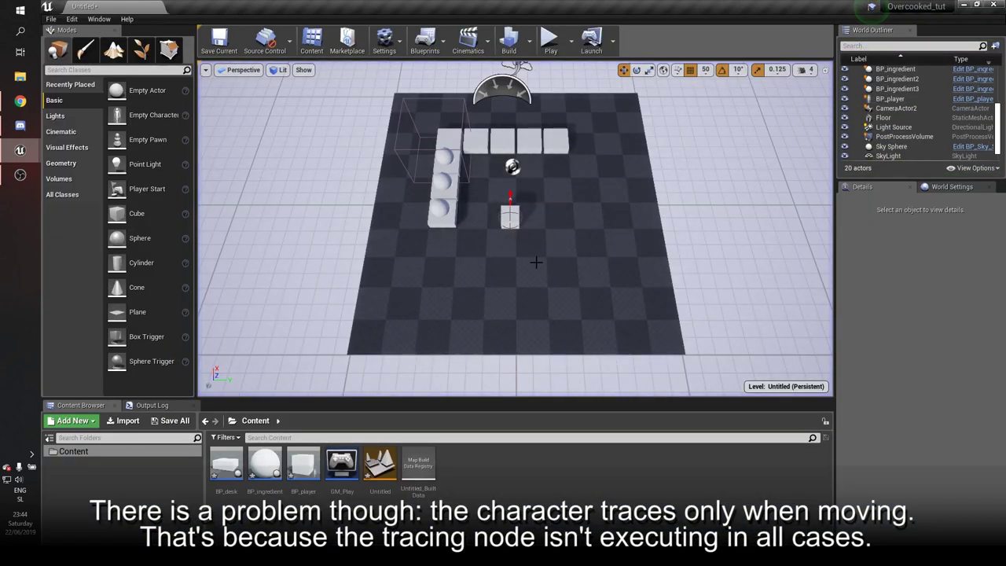
Step: Wire the Branch's False output into SphereTraceByChannel's execution input in BP_player
{"action": "double_click", "coordinate": [302, 464]}
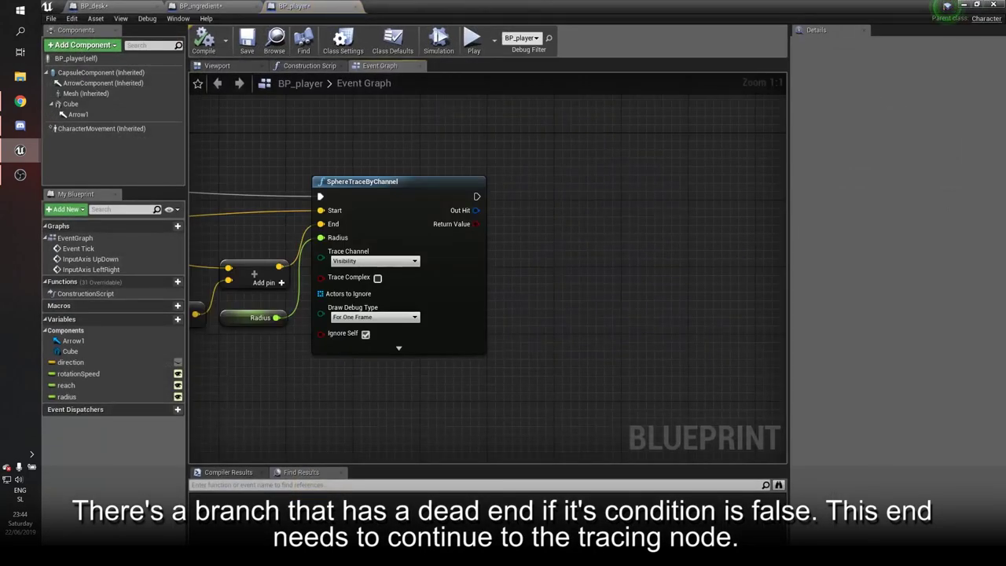
{"action": "scroll", "coordinate": [487, 267], "scroll_direction": "down", "scroll_amount": 1}
{"action": "right_click_drag", "start_coordinate": [487, 267], "coordinate": [778, 299]}
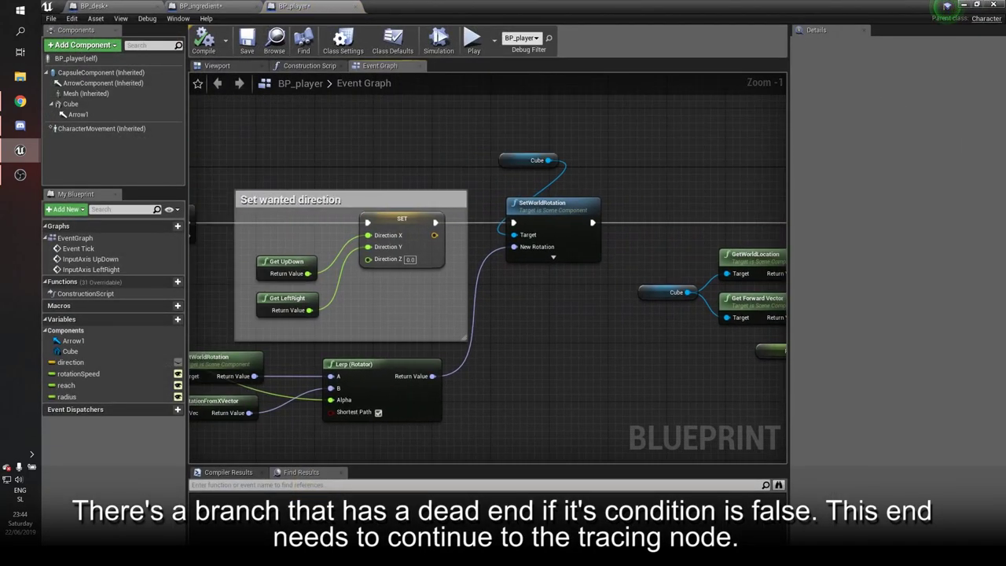
{"action": "right_click_drag", "start_coordinate": [400, 225], "coordinate": [512, 233]}
{"action": "left_click_drag", "start_coordinate": [302, 244], "coordinate": [333, 264]}
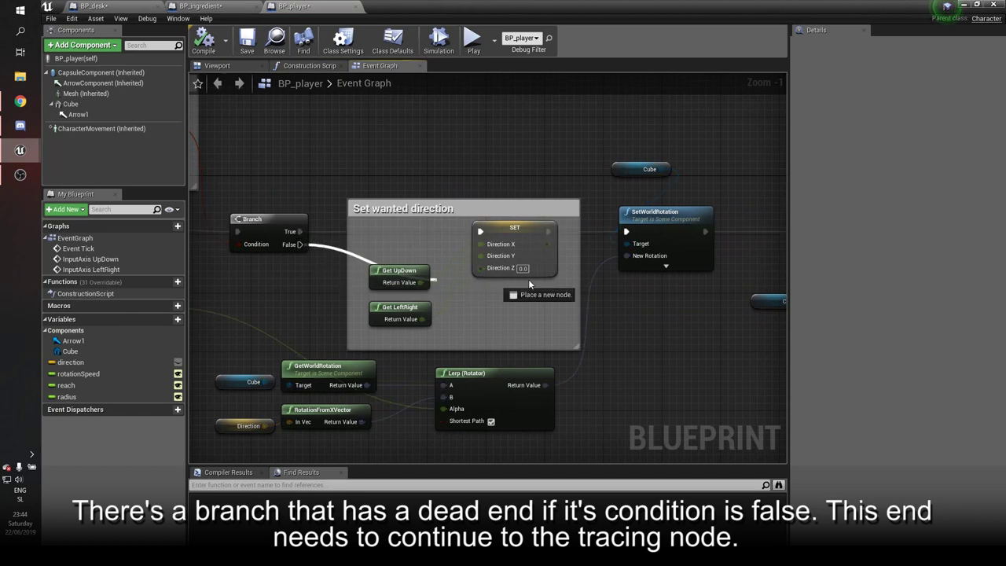
{"action": "mouse_move", "coordinate": [529, 284]}
{"action": "left_mouse_down"}
{"action": "mouse_move", "coordinate": [664, 256]}
{"action": "mouse_move", "coordinate": [550, 232]}
{"action": "left_mouse_up"}
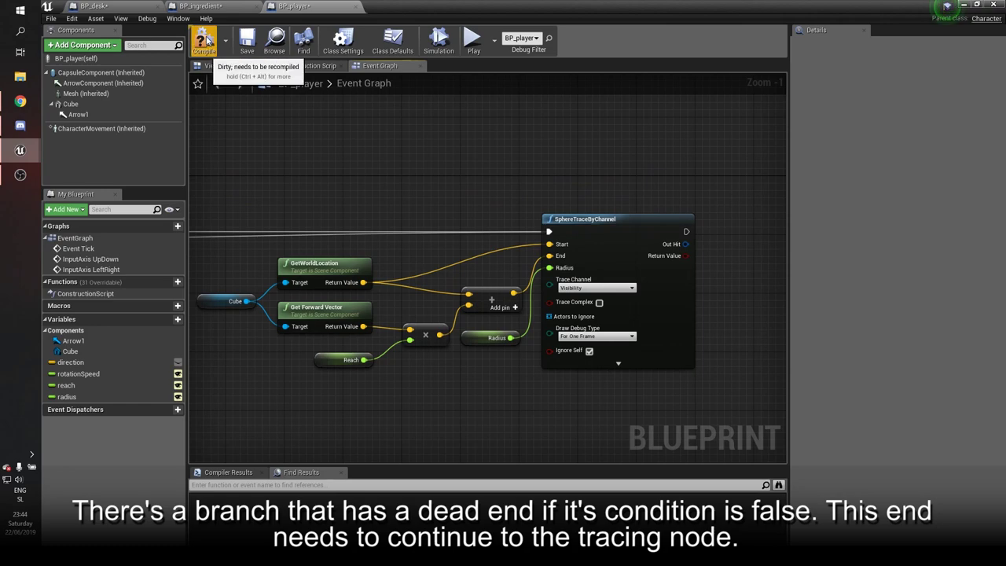
{"action": "left_click", "coordinate": [972, 8]}
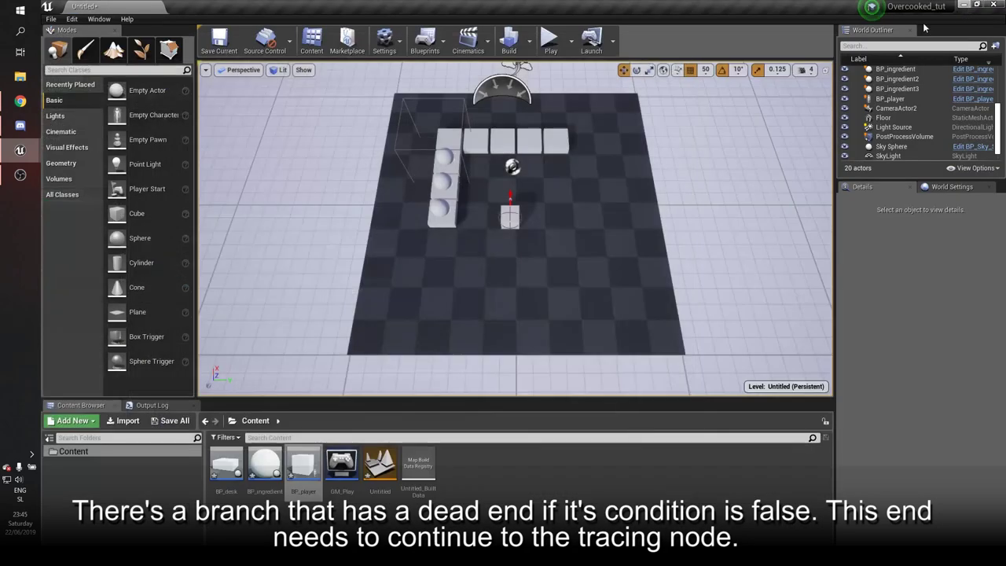
Step: Playtest by walking the player cube along the top desk row, then end with Esc
{"action": "left_click", "coordinate": [552, 41]}
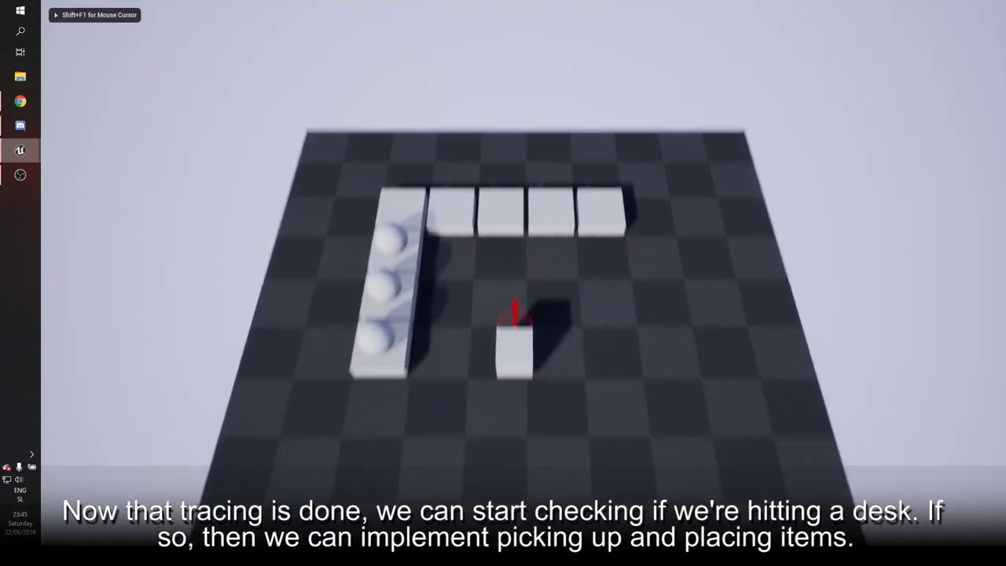
{"action": "key", "text": "s"}
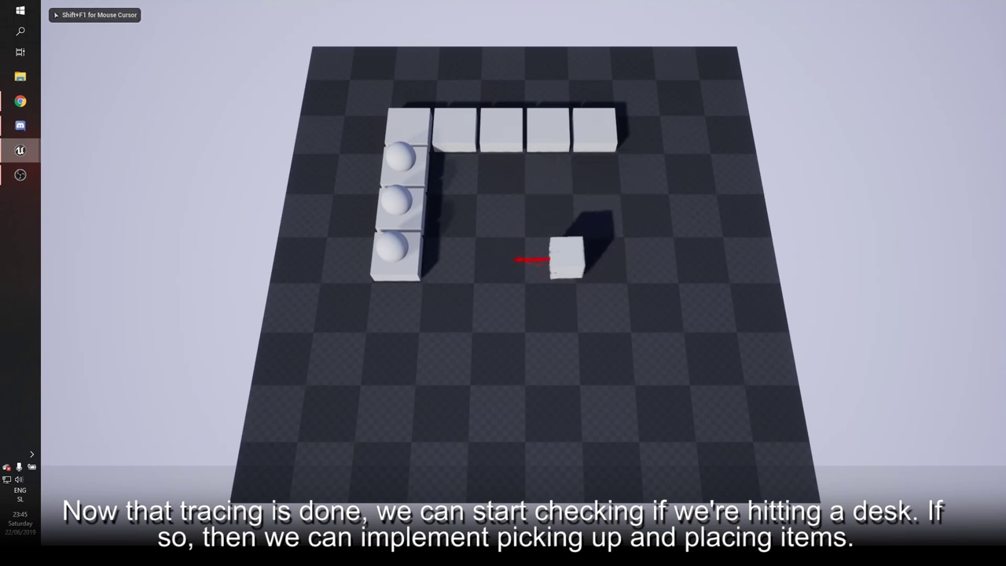
{"action": "key", "text": "a"}
{"action": "key", "text": "w"}
{"action": "key", "text": "d"}
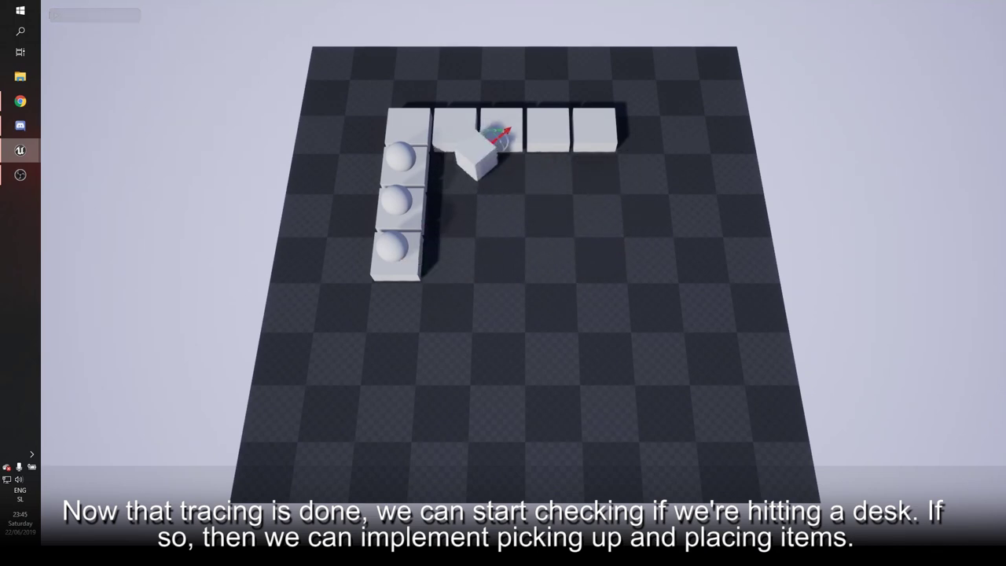
{"action": "key", "text": "a"}
{"action": "key", "text": "w"}
{"action": "key", "text": "d"}
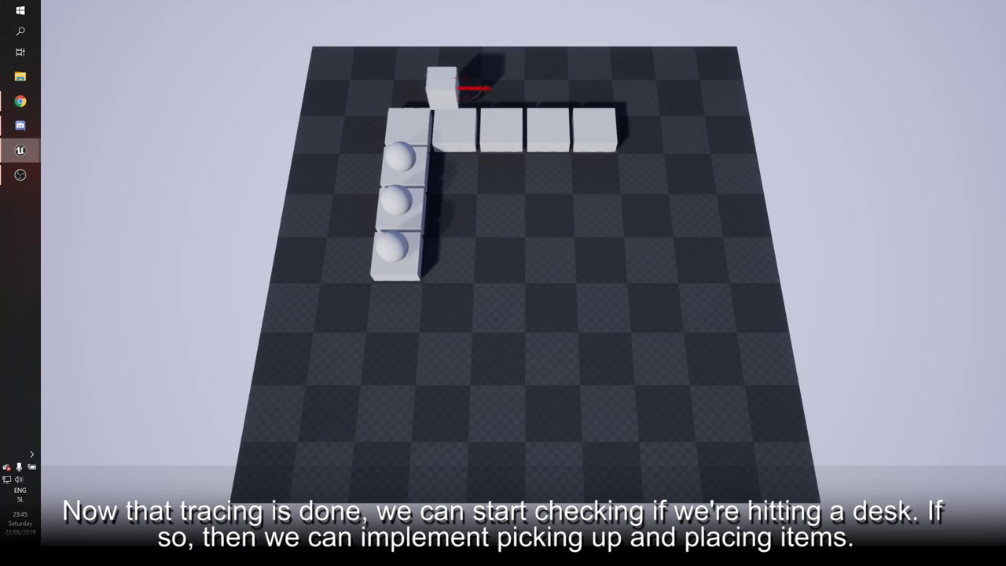
{"action": "key", "text": "s"}
{"action": "key", "text": "a"}
{"action": "key", "text": "d"}
{"action": "key", "text": "w"}
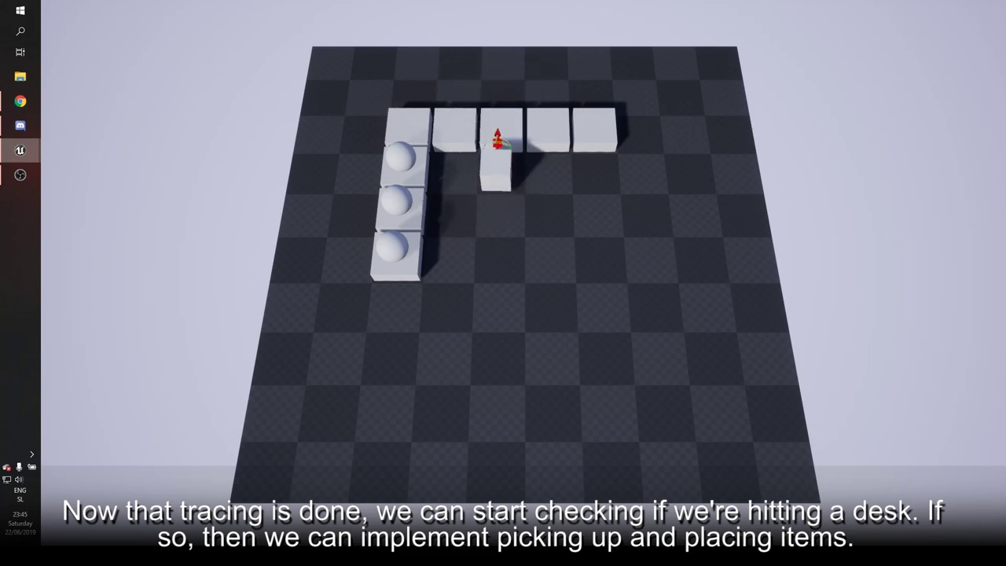
{"action": "key", "text": "s"}
{"action": "key", "text": "Escape"}
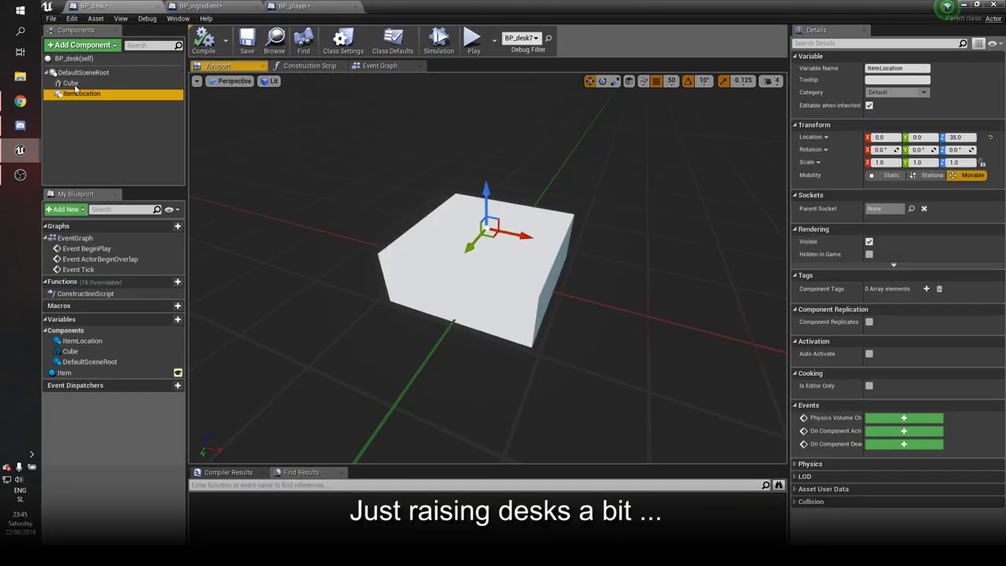
Step: Set BP_desk's cube Z scale to 0.45, raise it to Z 25 with snap 5, and compile
{"action": "left_click_drag", "start_coordinate": [81, 94], "coordinate": [77, 85]}
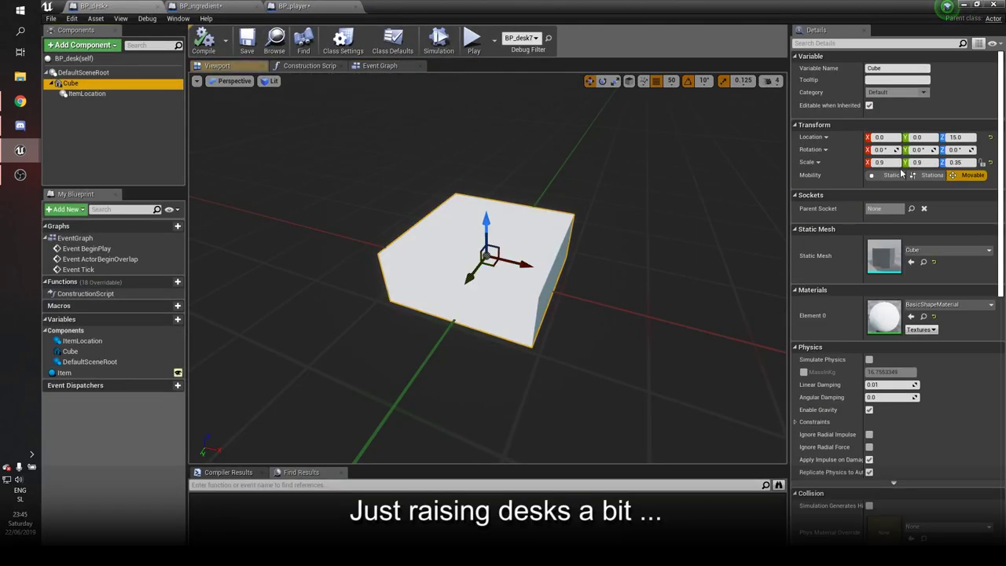
{"action": "type", "text": "0.45"}
{"action": "key", "text": "Return"}
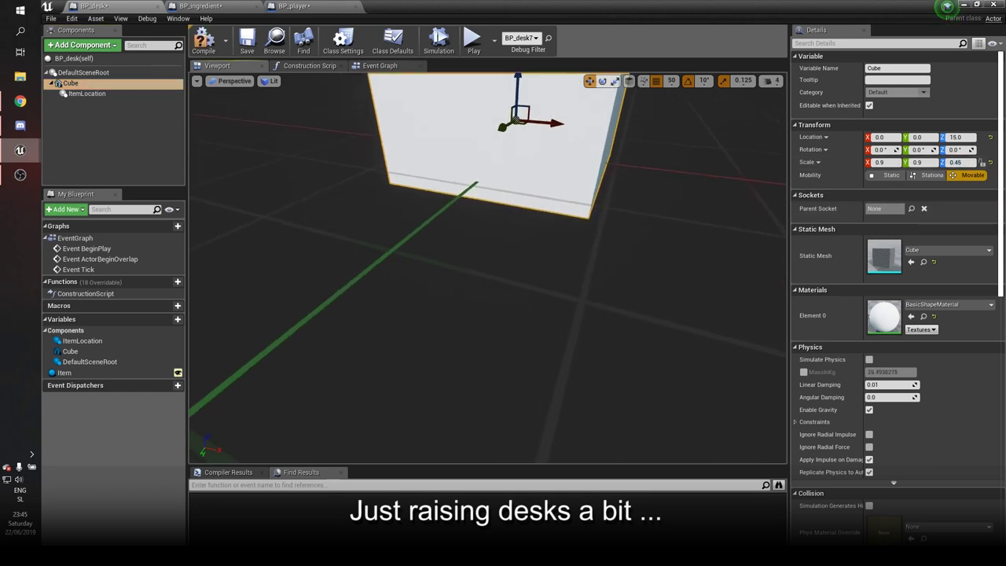
{"action": "left_click", "coordinate": [671, 80]}
{"action": "left_click", "coordinate": [674, 121]}
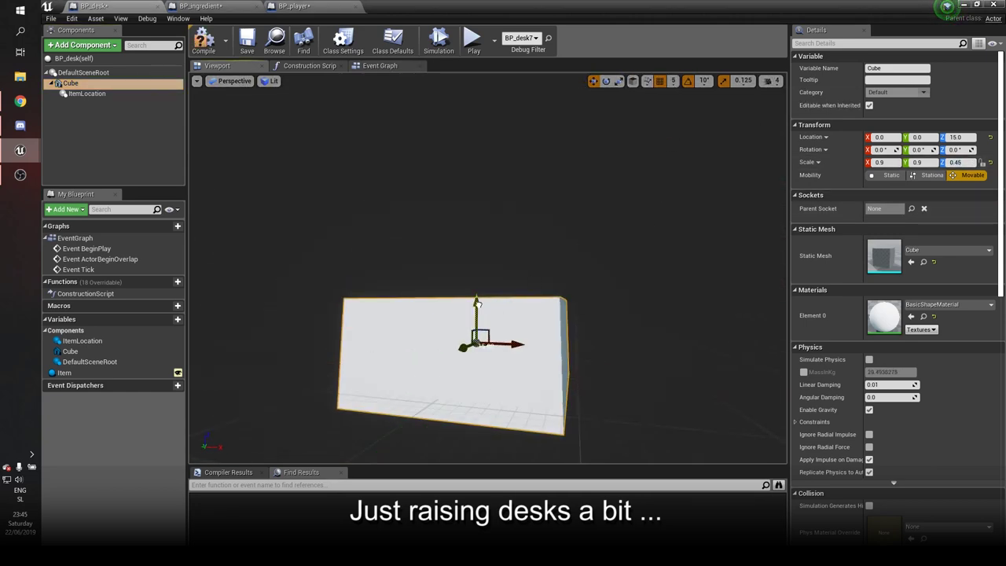
{"action": "left_click_drag", "start_coordinate": [478, 305], "coordinate": [482, 285]}
{"action": "left_click", "coordinate": [203, 41]}
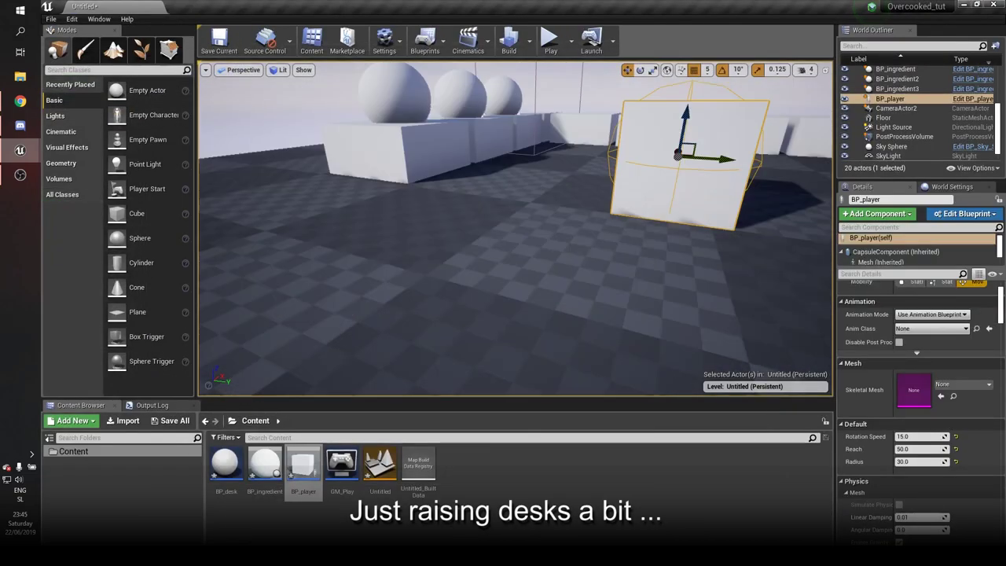
Step: Inspect the desks and spheres, select the player cube, and start a fullscreen playtest
{"action": "left_click", "coordinate": [299, 168]}
{"action": "left_click", "coordinate": [416, 168], "text": "ctrl"}
{"action": "left_click", "coordinate": [532, 161], "text": "ctrl"}
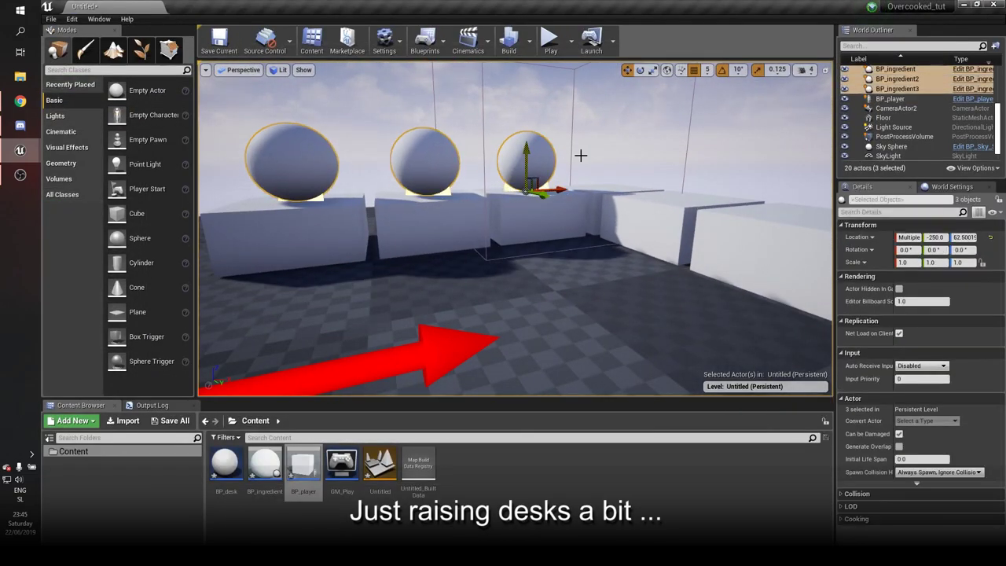
{"action": "right_click_drag", "start_coordinate": [580, 155], "coordinate": [497, 192]}
{"action": "left_click", "coordinate": [505, 281]}
{"action": "key", "text": "F11"}
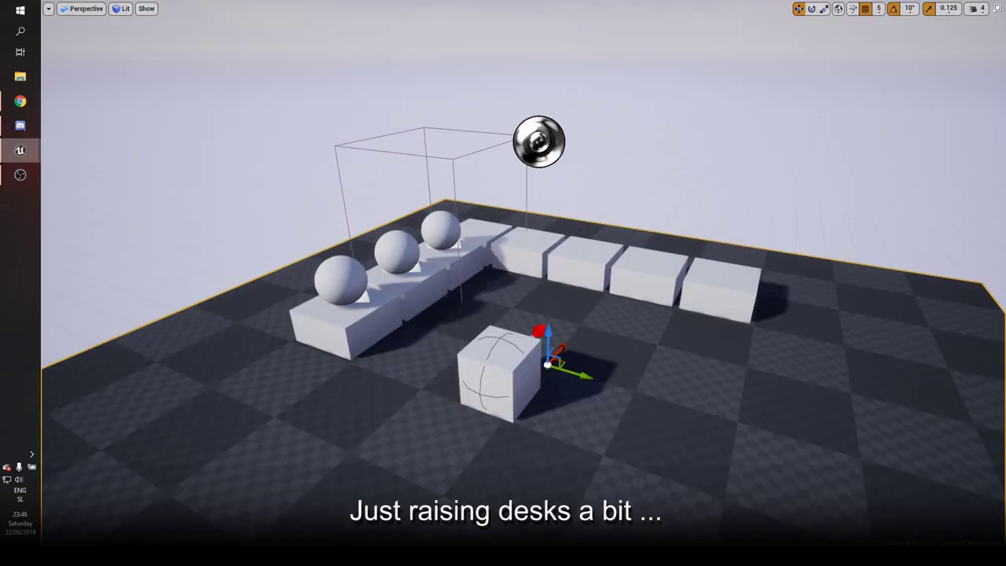
{"action": "key", "text": "1"}
{"action": "mouse_move", "coordinate": [512, 224]}
{"action": "left_mouse_down"}
{"action": "mouse_move", "coordinate": [420, 134]}
{"action": "mouse_move", "coordinate": [468, 247]}
{"action": "left_mouse_up"}
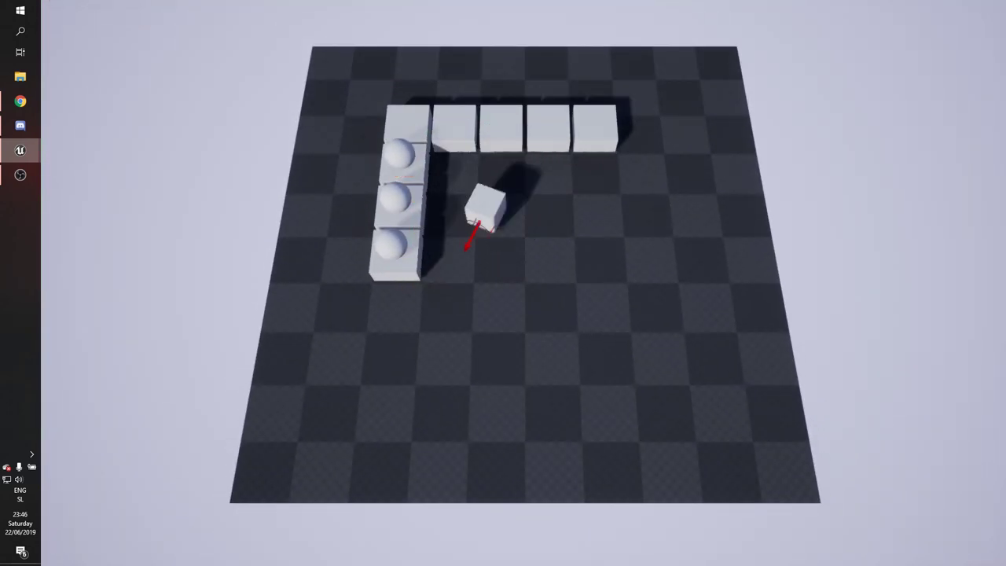
Step: Stop the test play and open BP_player's Event Graph from the Content Browser
{"action": "key", "text": "s"}
{"action": "key", "text": "w"}
{"action": "key", "text": "F11"}
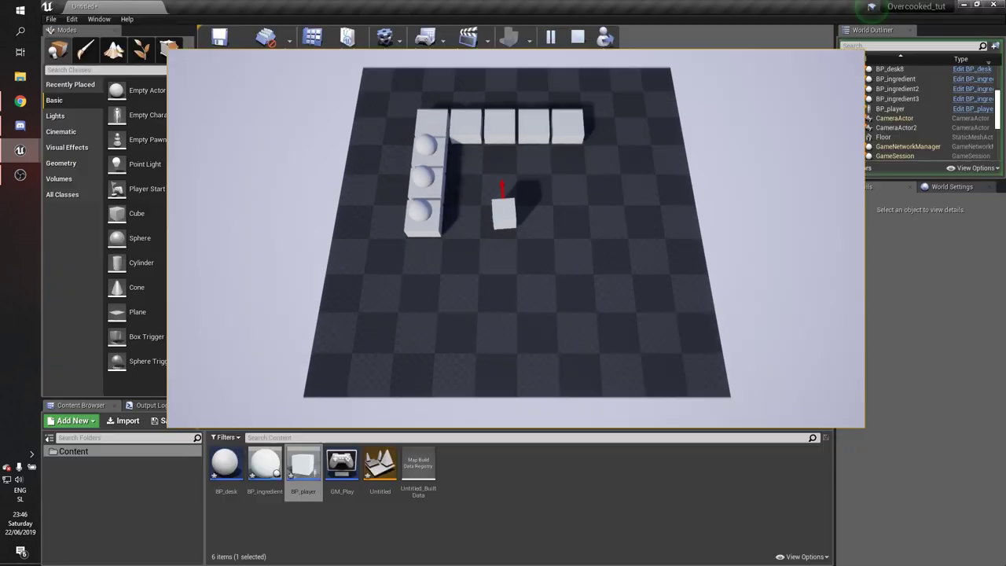
{"action": "key", "text": "Escape"}
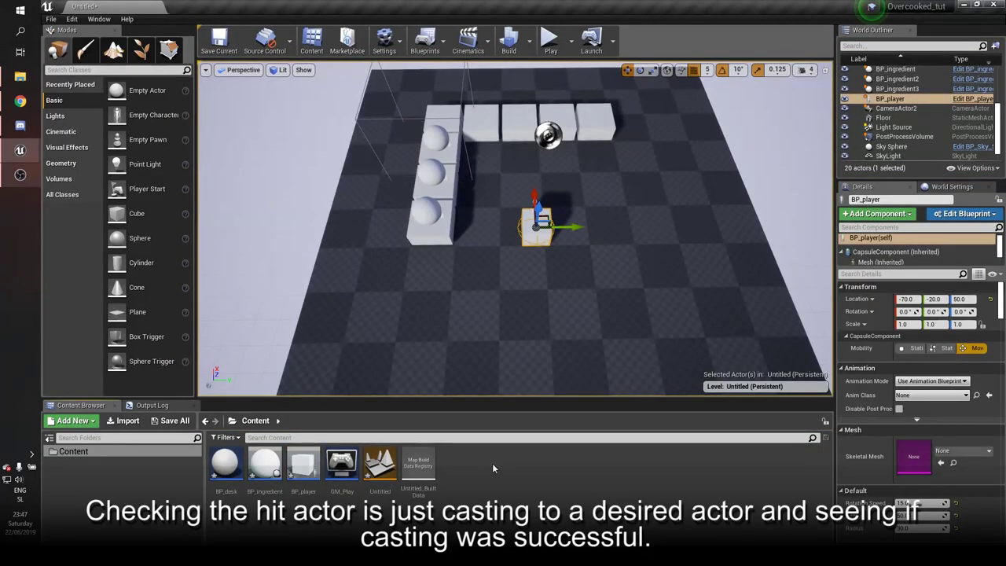
{"action": "double_click", "coordinate": [298, 468]}
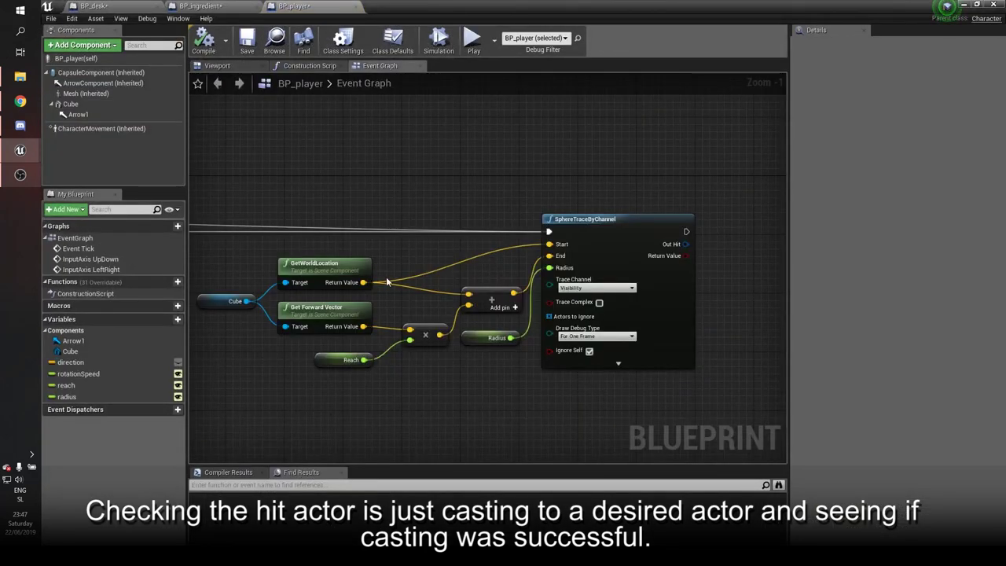
Step: Add a Break Hit Result node from the trace's Out Hit pin
{"action": "mouse_move", "coordinate": [385, 281]}
{"action": "right_mouse_down"}
{"action": "mouse_move", "coordinate": [392, 183]}
{"action": "mouse_move", "coordinate": [234, 179]}
{"action": "right_mouse_up"}
{"action": "scroll", "coordinate": [536, 189], "scroll_direction": "up", "scroll_amount": 1}
{"action": "right_click_drag", "start_coordinate": [536, 189], "coordinate": [428, 192]}
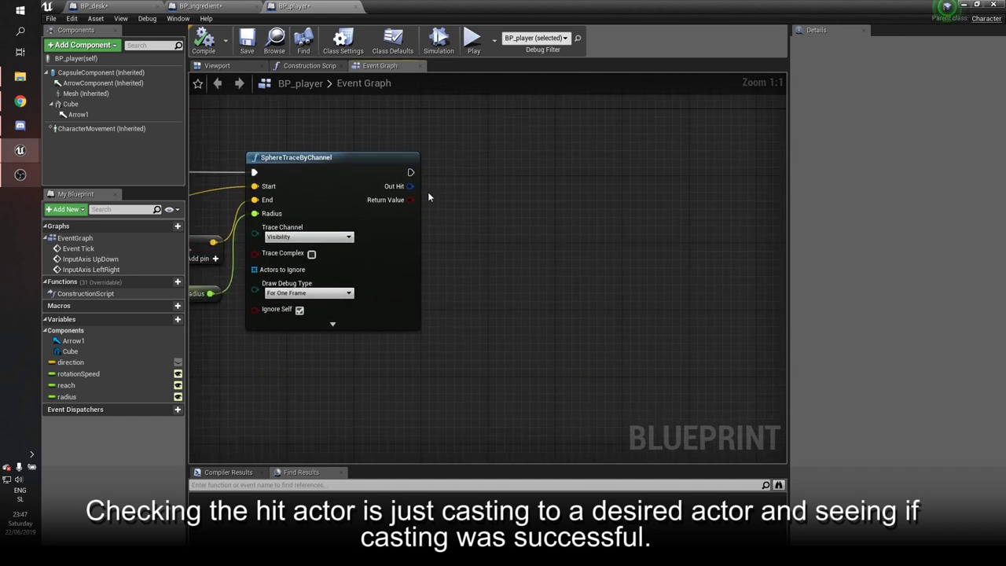
{"action": "left_click_drag", "start_coordinate": [410, 187], "coordinate": [461, 234]}
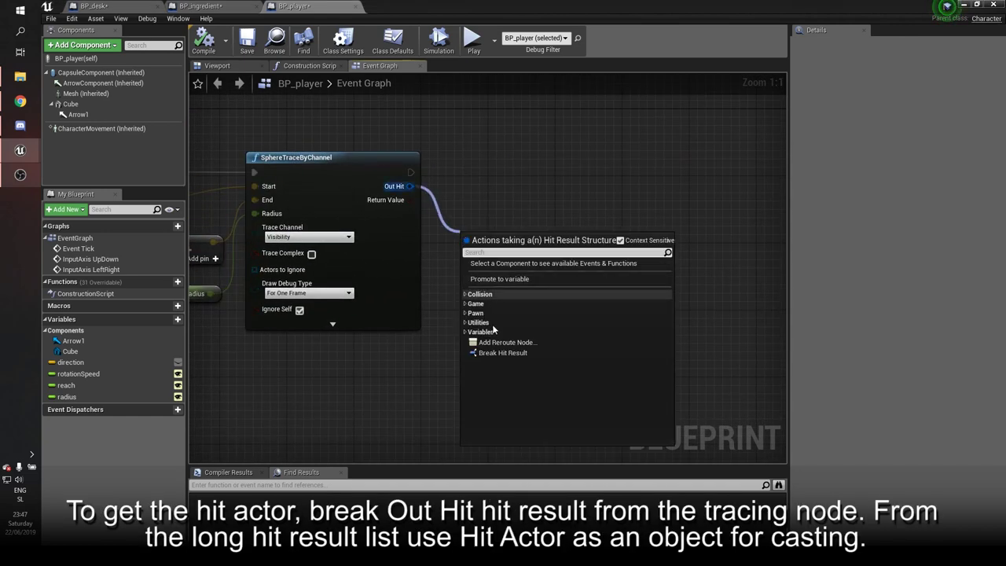
{"action": "left_click", "coordinate": [502, 352]}
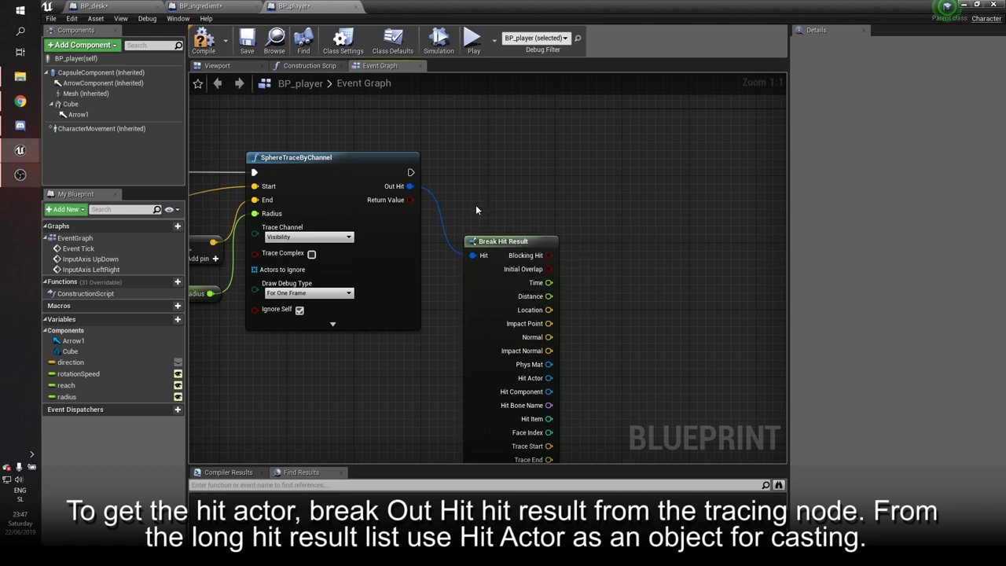
Step: Branch on the trace's Return Value and add a Cast To BP_desk on True
{"action": "left_click", "coordinate": [557, 162]}
{"action": "mouse_move", "coordinate": [566, 180]}
{"action": "left_mouse_down"}
{"action": "mouse_move", "coordinate": [411, 173]}
{"action": "mouse_move", "coordinate": [566, 193]}
{"action": "mouse_move", "coordinate": [599, 169]}
{"action": "left_mouse_up"}
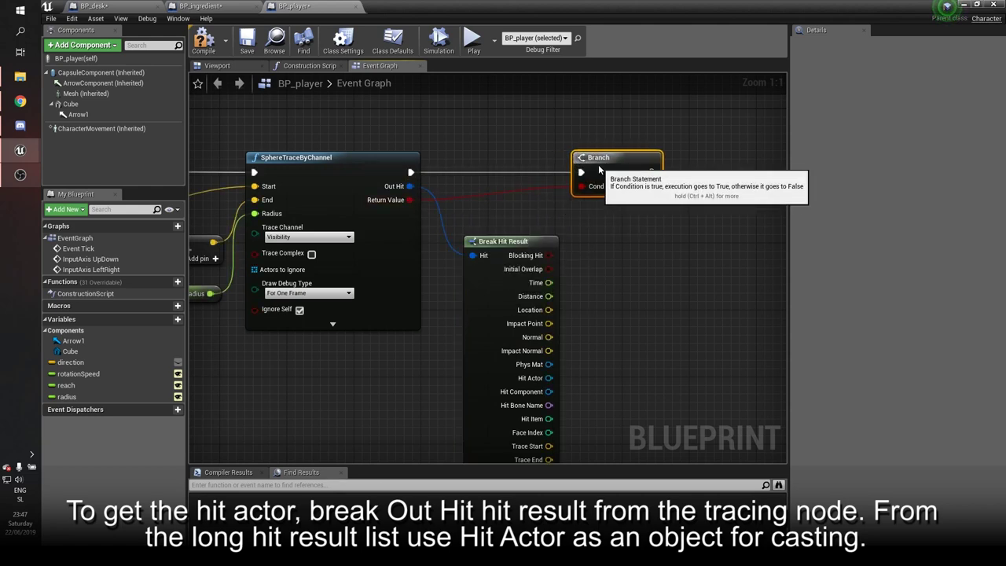
{"action": "left_click_drag", "start_coordinate": [528, 252], "coordinate": [519, 244]}
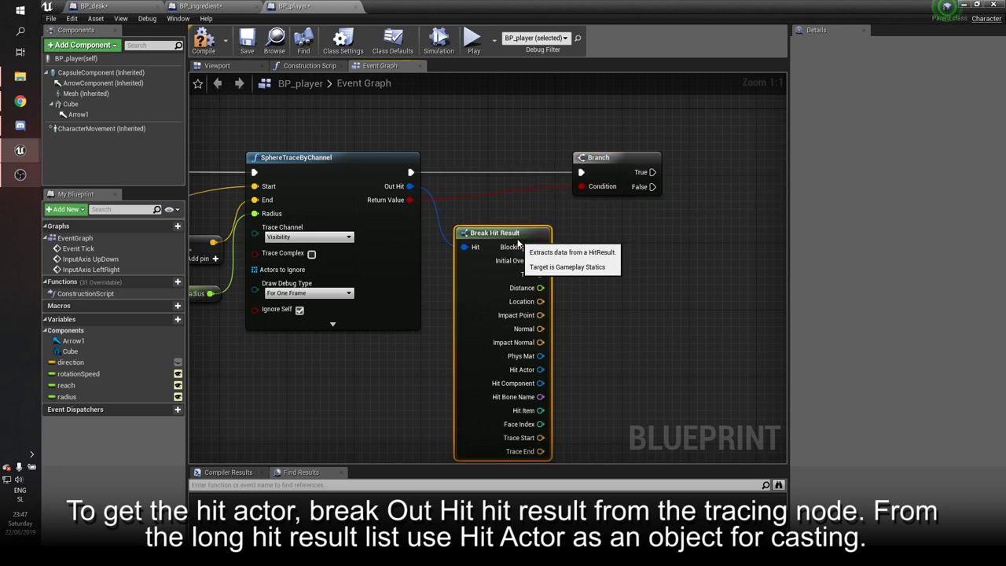
{"action": "right_click_drag", "start_coordinate": [651, 167], "coordinate": [507, 183]}
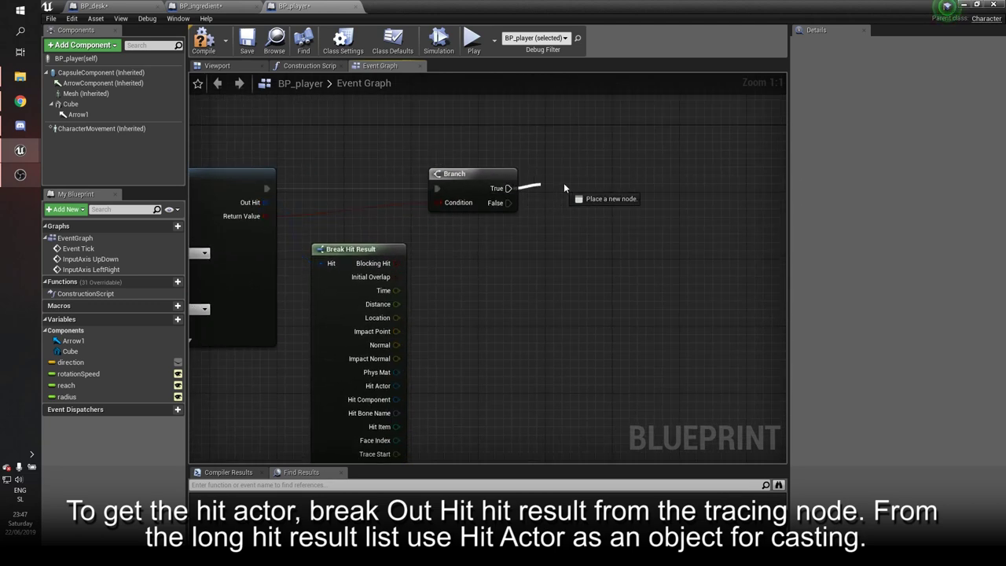
{"action": "left_click_drag", "start_coordinate": [564, 188], "coordinate": [563, 187]}
{"action": "type", "text": "cas"}
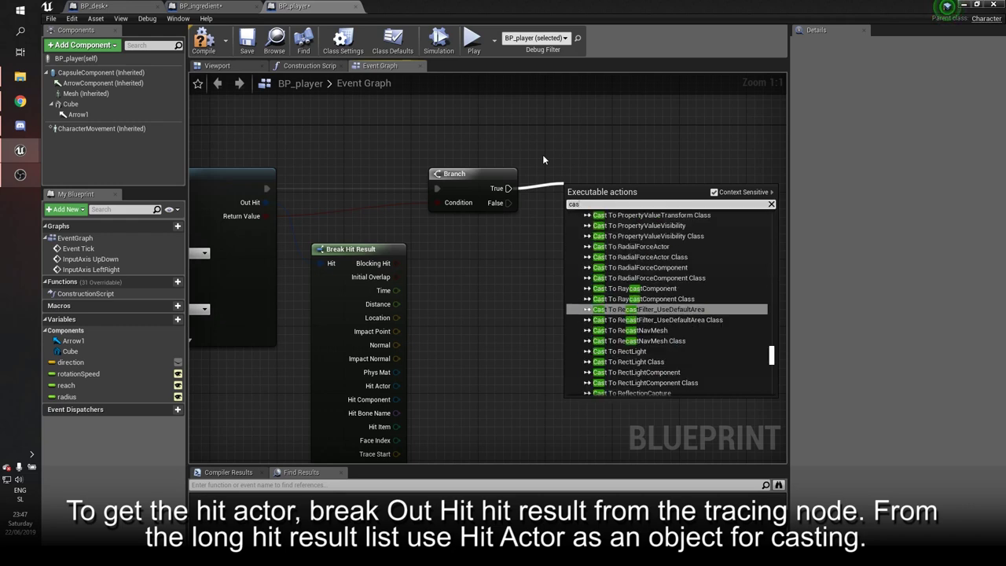
{"action": "type", "text": "t to desk"}
{"action": "key", "text": "Return"}
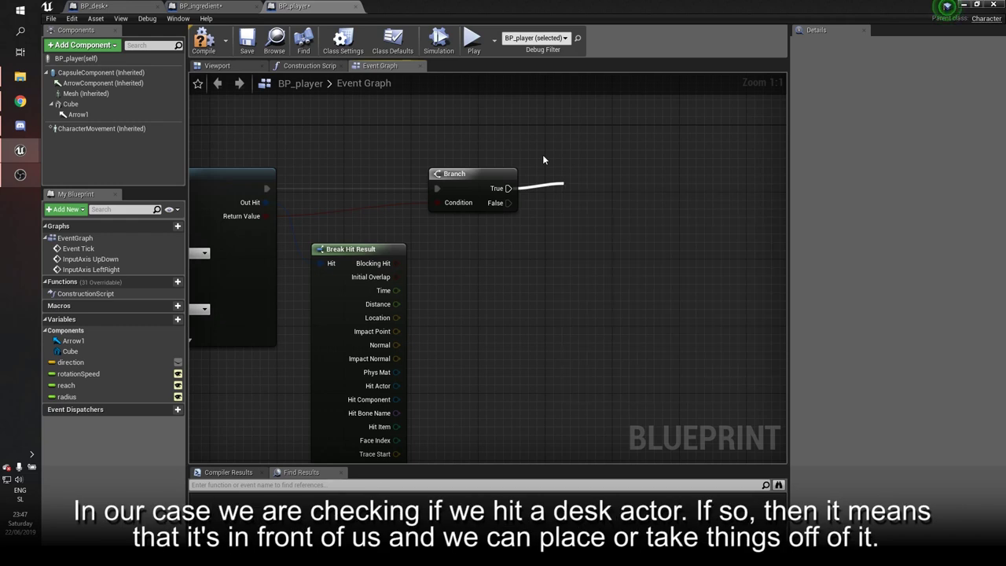
Step: Line up the BP_desk cast with the Branch and hit nodes, and print 'DESK' on a successful cast
{"action": "mouse_move", "coordinate": [604, 211]}
{"action": "left_mouse_down"}
{"action": "mouse_move", "coordinate": [587, 195]}
{"action": "mouse_move", "coordinate": [397, 385]}
{"action": "left_mouse_up"}
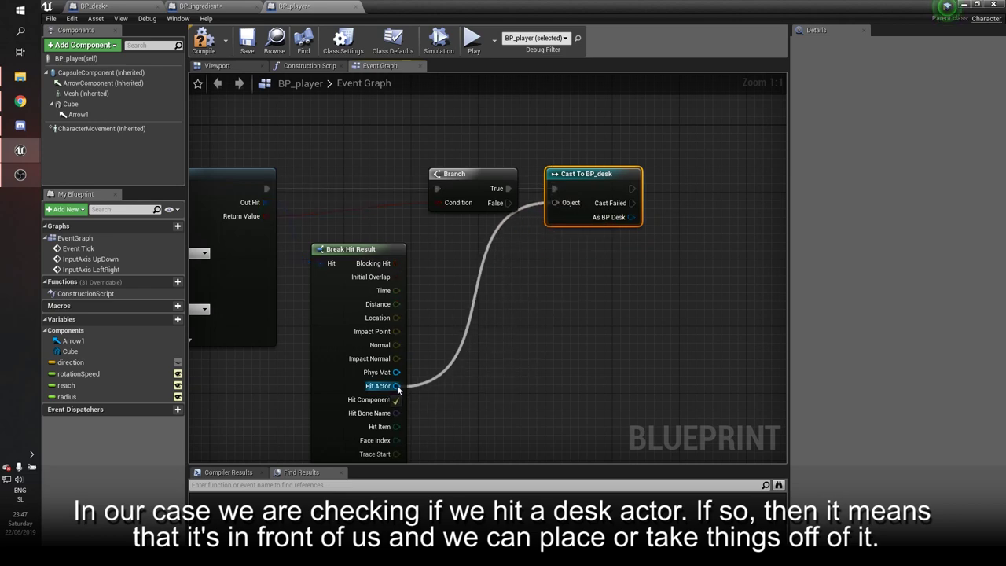
{"action": "right_click_drag", "start_coordinate": [627, 251], "coordinate": [499, 293]}
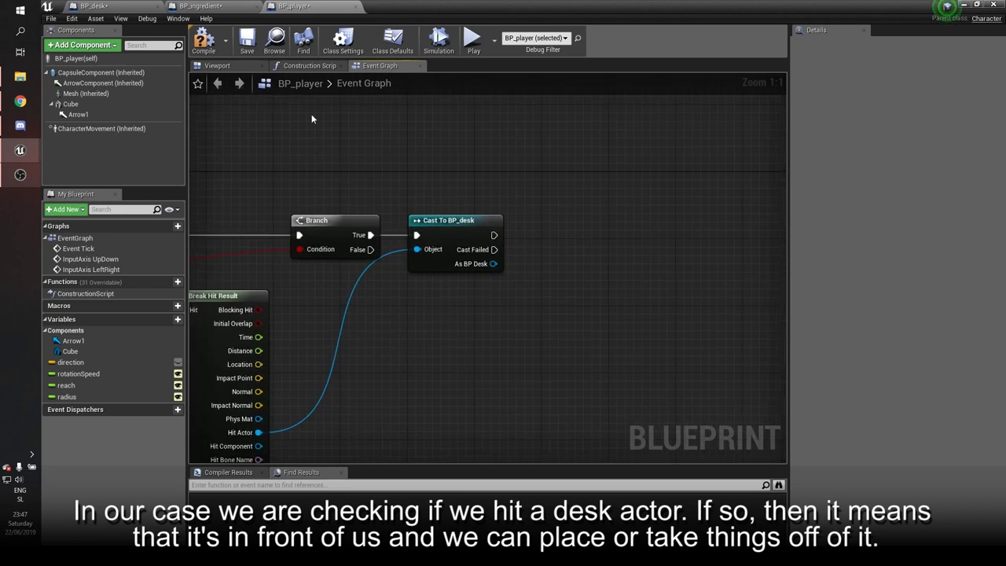
{"action": "left_click_drag", "start_coordinate": [493, 235], "coordinate": [548, 235]}
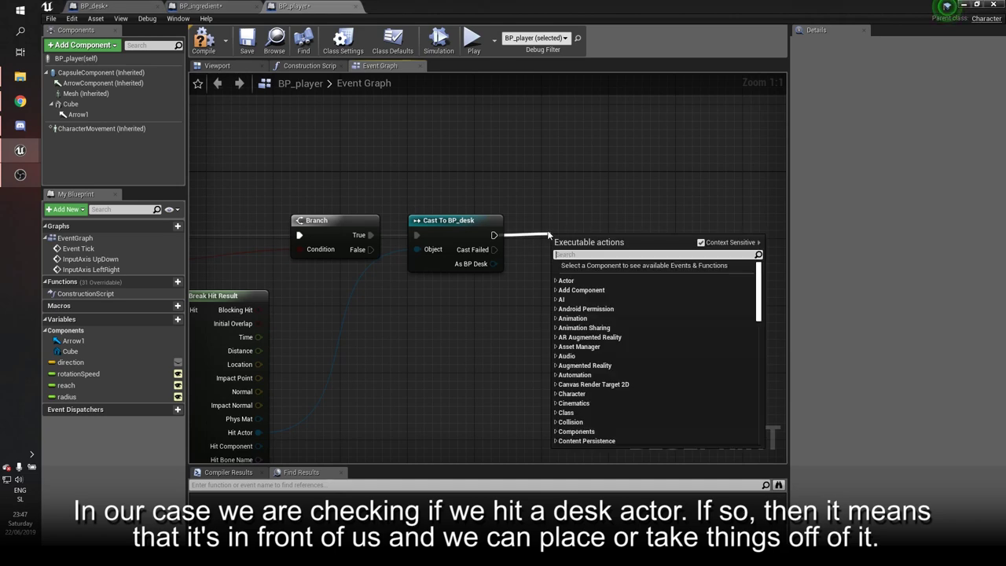
{"action": "type", "text": "print"}
{"action": "key", "text": "Return"}
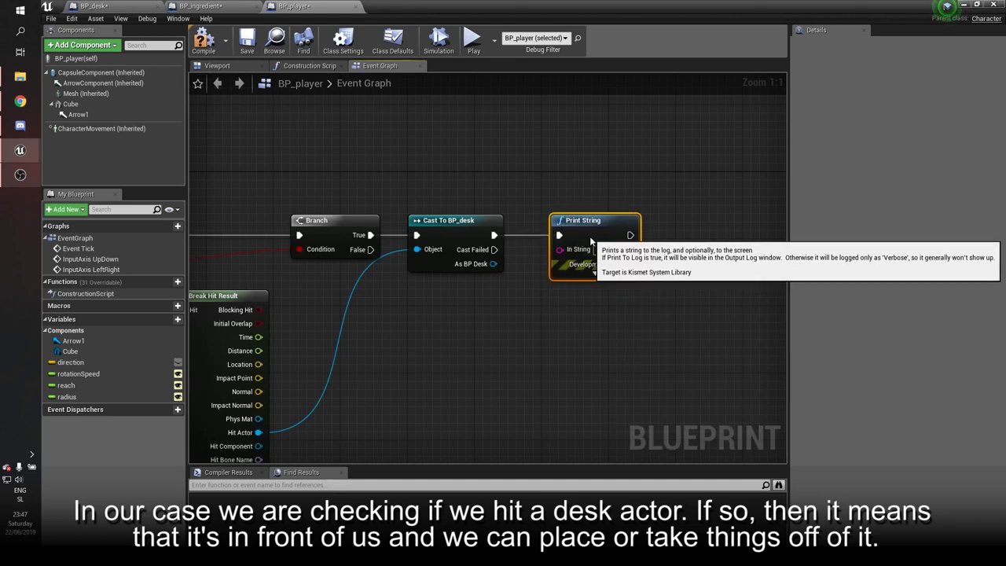
{"action": "type", "text": "DESK"}
{"action": "left_click", "coordinate": [613, 157]}
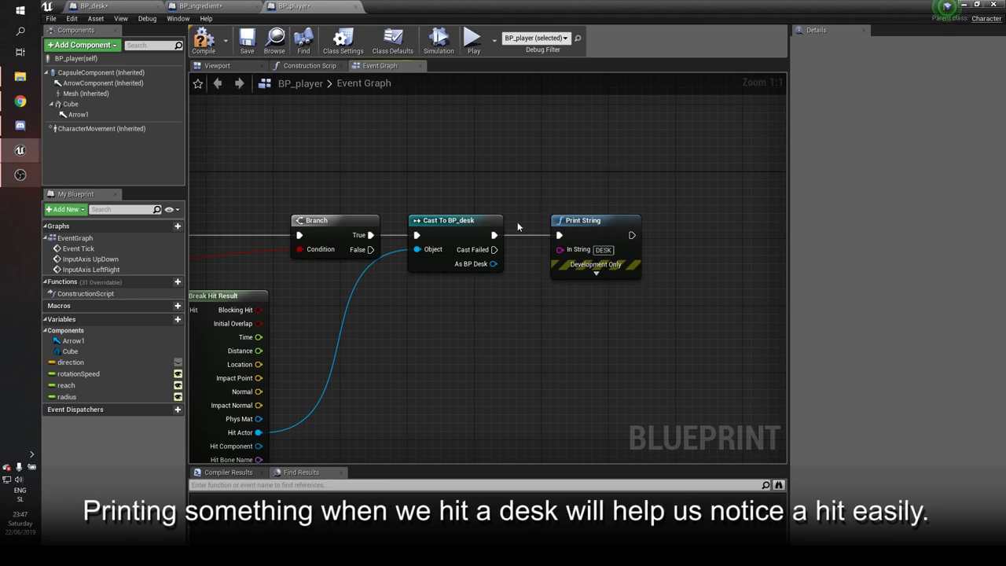
{"action": "mouse_move", "coordinate": [503, 343]}
{"action": "right_mouse_down"}
{"action": "mouse_move", "coordinate": [579, 333]}
{"action": "mouse_move", "coordinate": [581, 321]}
{"action": "right_mouse_up"}
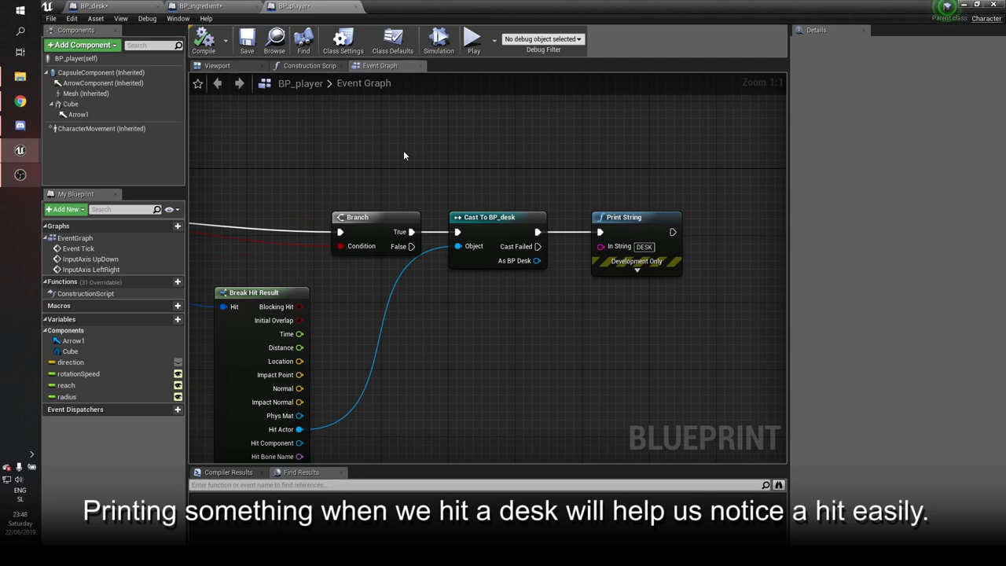
Step: Play the level, walk the player cube with WASD along the desks, then eject and fly to the box
{"action": "left_click", "coordinate": [963, 9]}
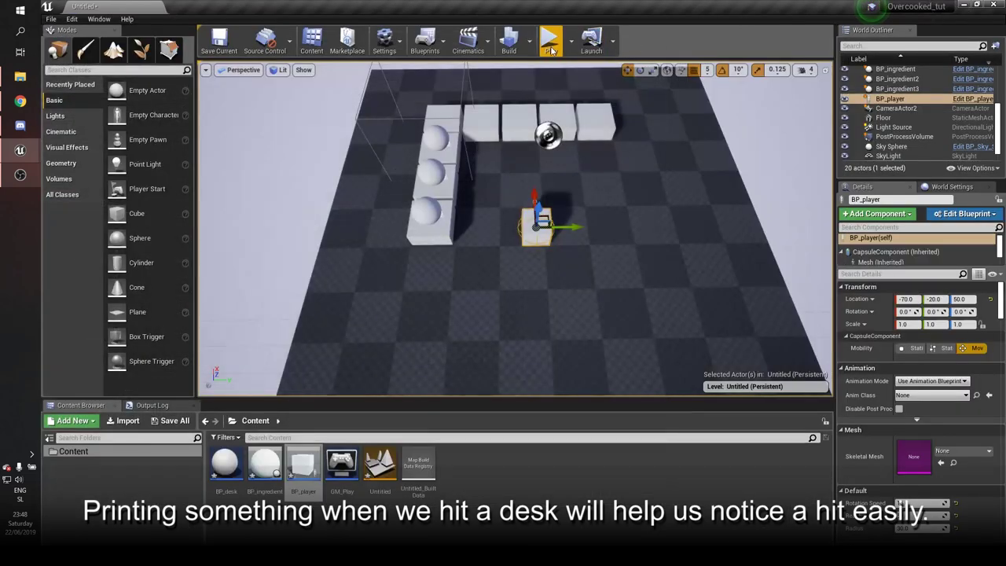
{"action": "left_click", "coordinate": [551, 39]}
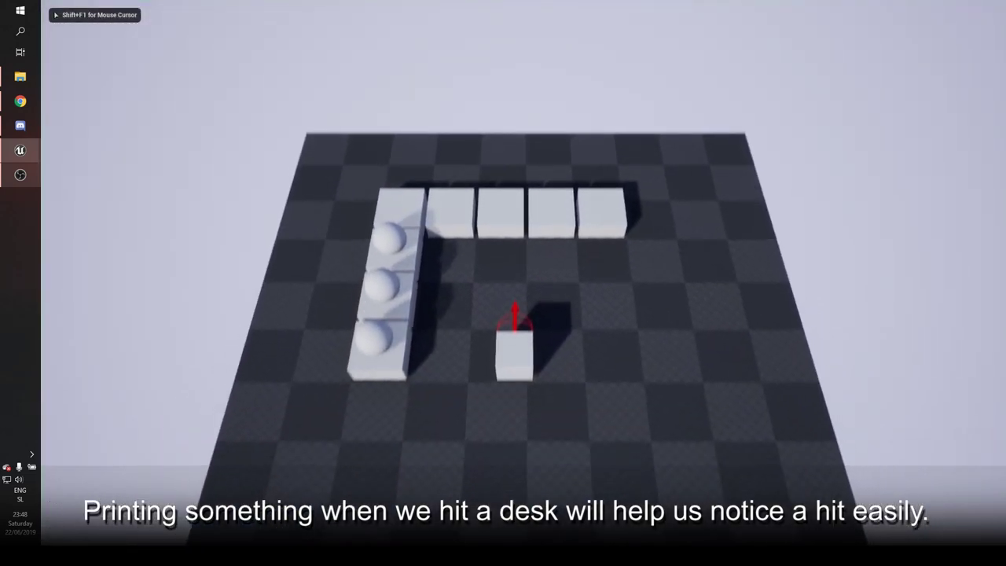
{"action": "key", "text": "d"}
{"action": "key", "text": "w"}
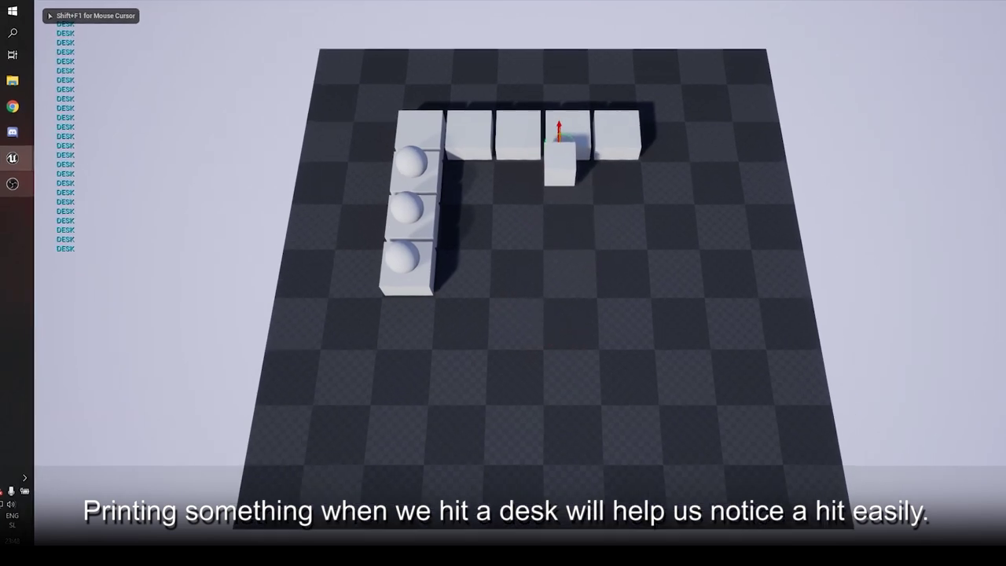
{"action": "key", "text": "s"}
{"action": "key", "text": "a"}
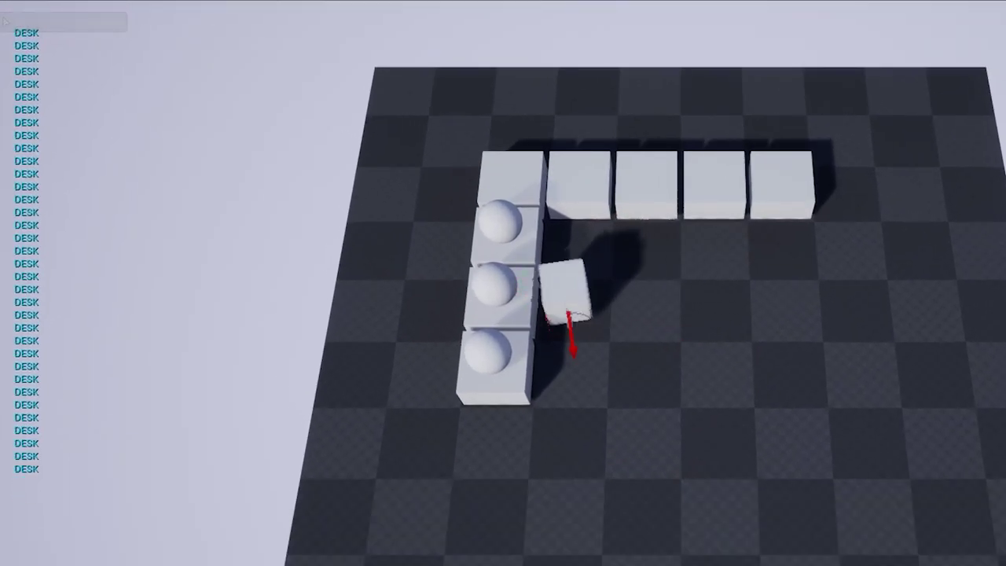
{"action": "key", "text": "a"}
{"action": "key", "text": "w"}
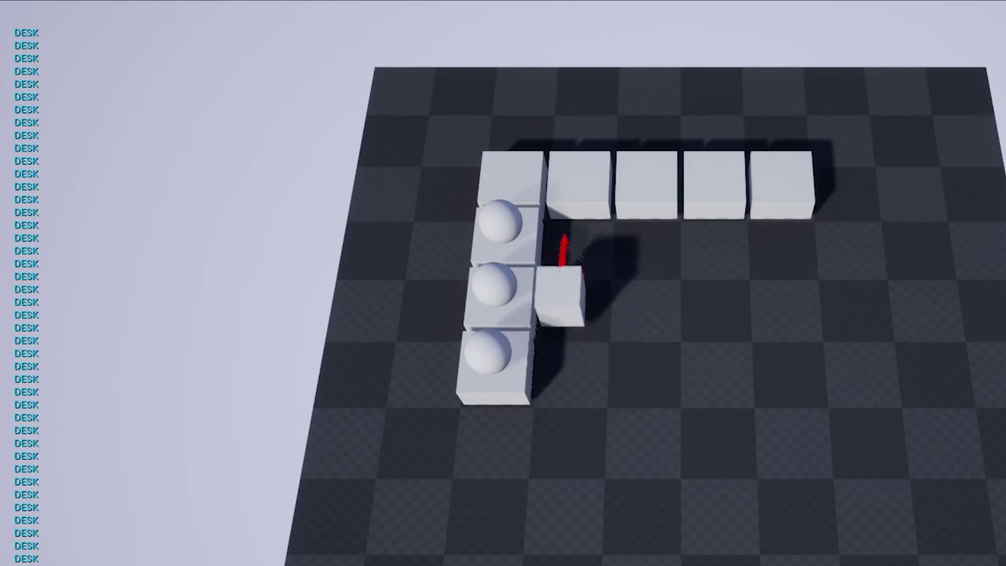
{"action": "key", "text": "Escape"}
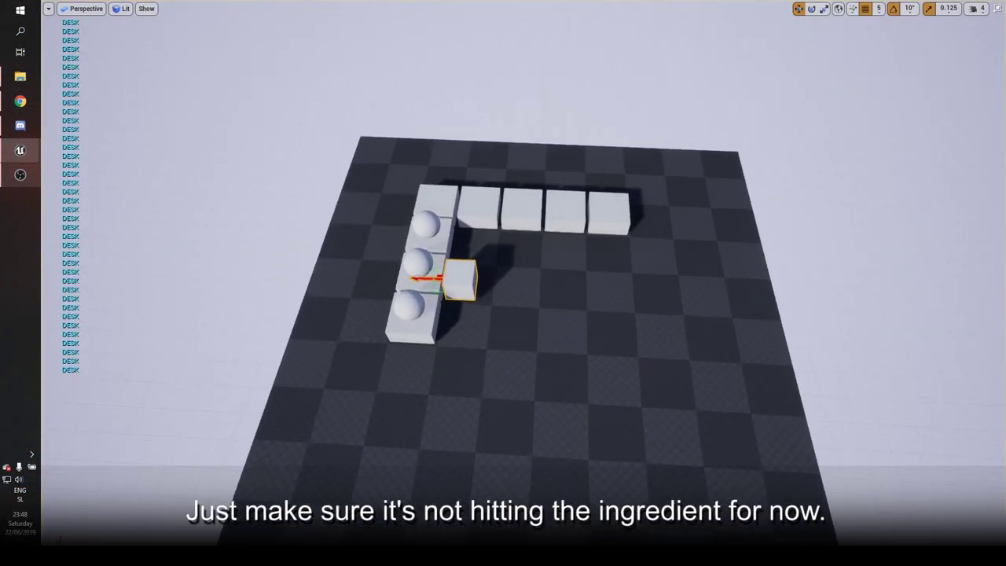
{"action": "right_click_drag", "start_coordinate": [503, 283], "coordinate": [503, 283]}
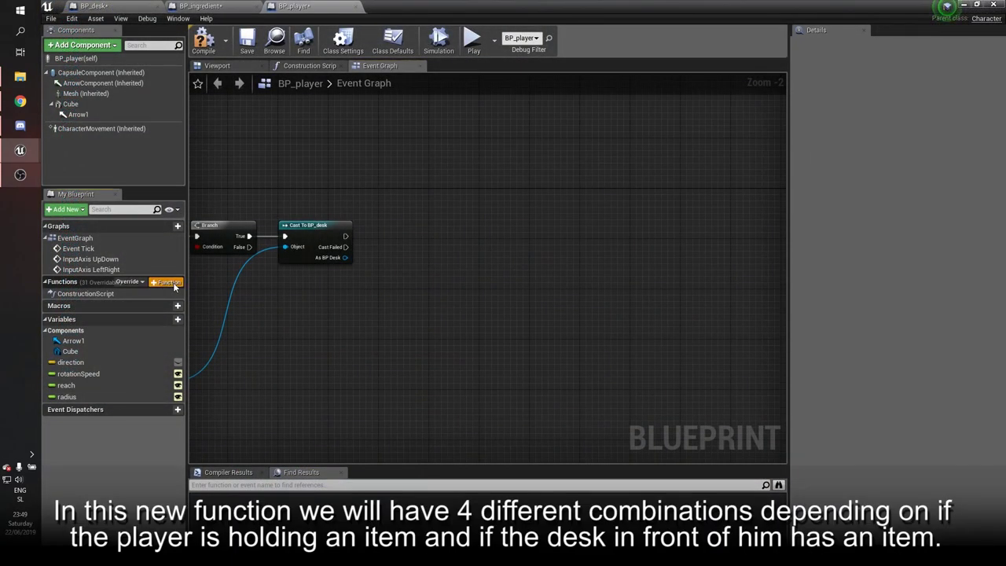
Step: Create a new function named DeskFunctions in BP_player
{"action": "left_click", "coordinate": [173, 285]}
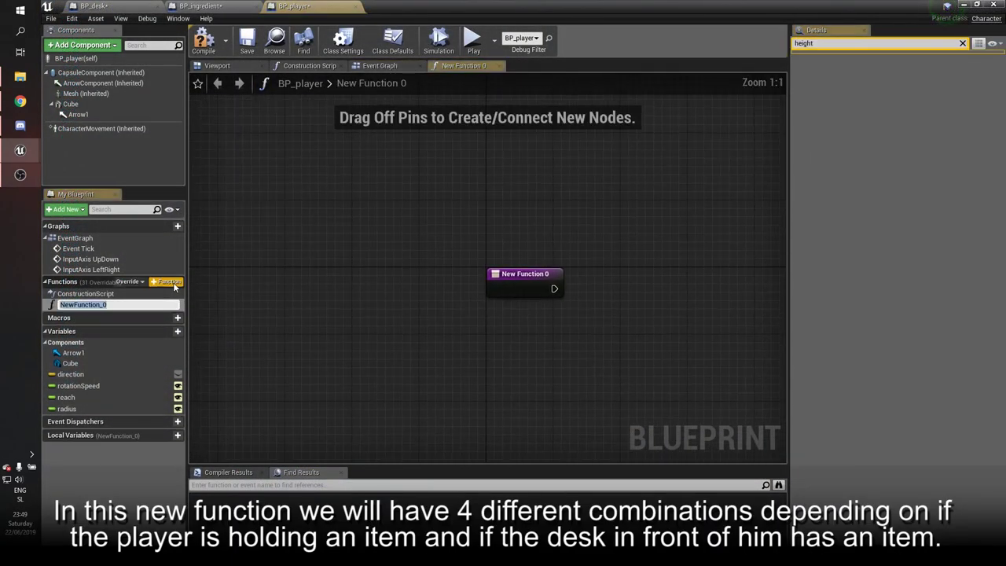
{"action": "type", "text": "Desk"}
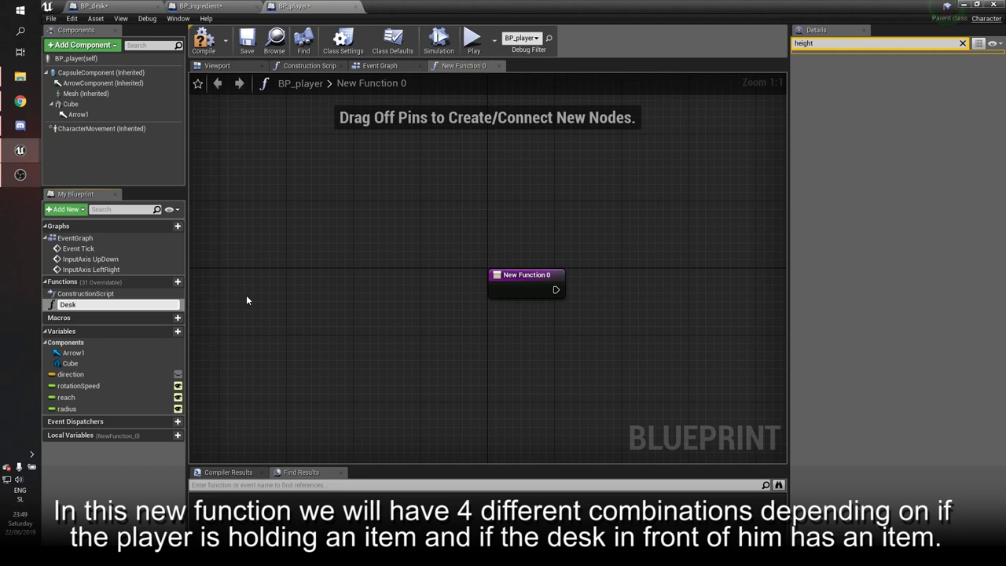
{"action": "type", "text": "Functions"}
{"action": "key", "text": "Return"}
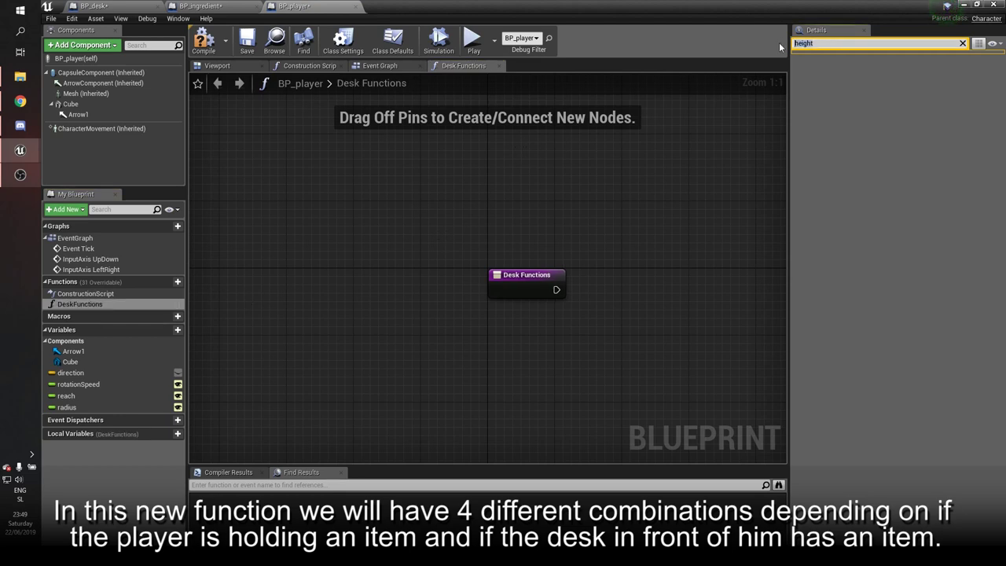
Step: Give DeskFunctions an input named desk of type BP Desk object reference
{"action": "left_click", "coordinate": [666, 176]}
{"action": "left_click", "coordinate": [542, 275]}
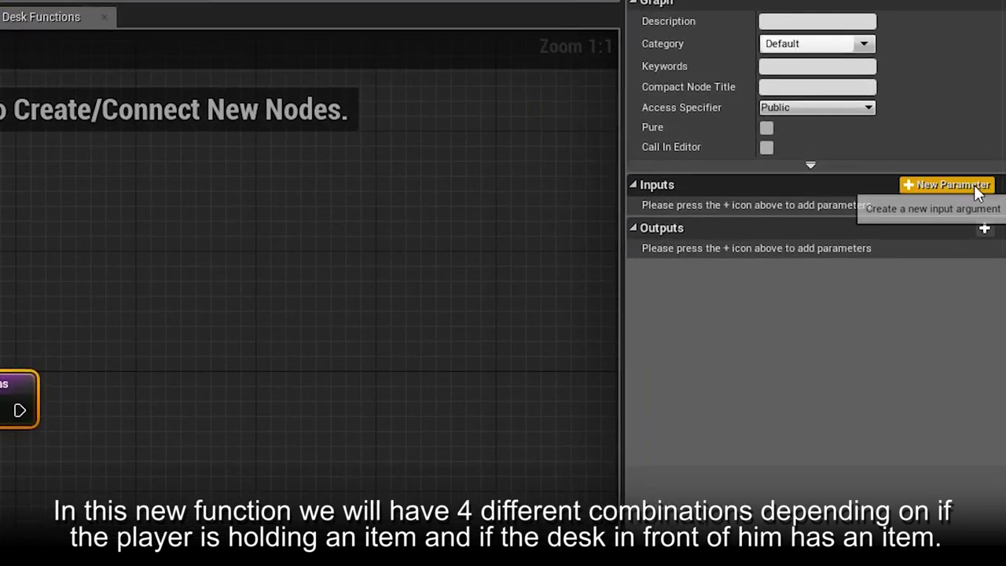
{"action": "left_click", "coordinate": [984, 185]}
{"action": "left_click", "coordinate": [724, 211]}
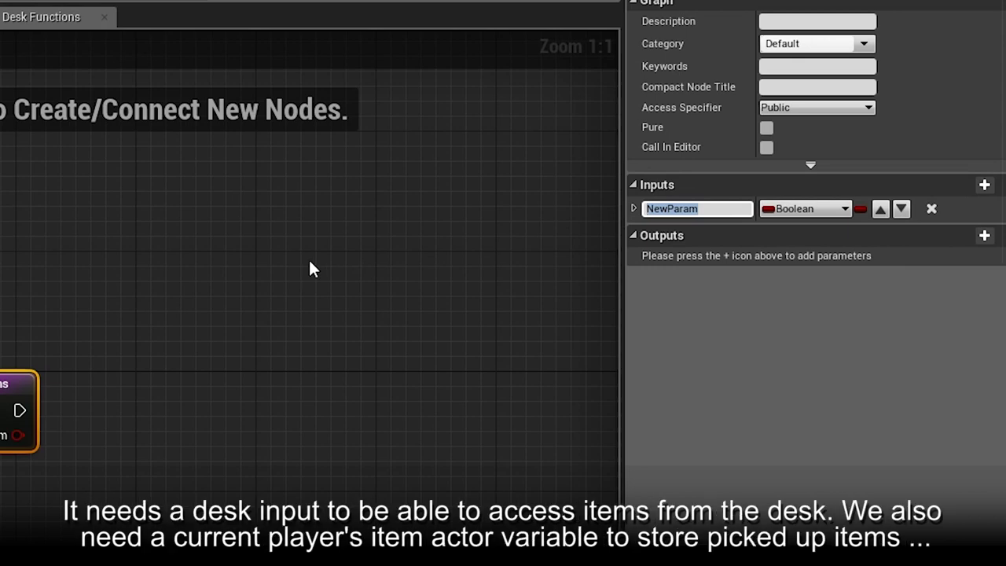
{"action": "left_click", "coordinate": [813, 211]}
{"action": "type", "text": "desk"}
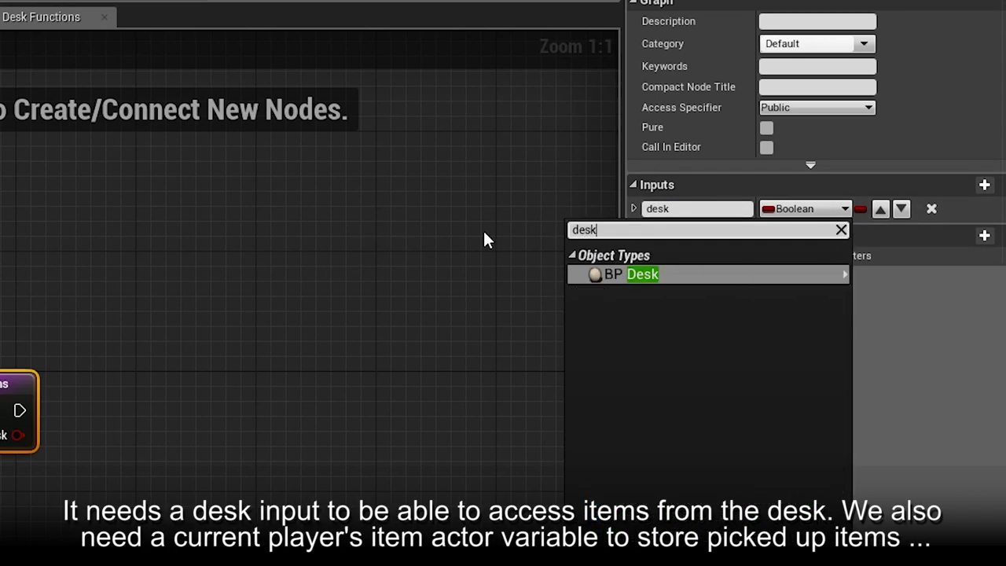
{"action": "left_click", "coordinate": [631, 282]}
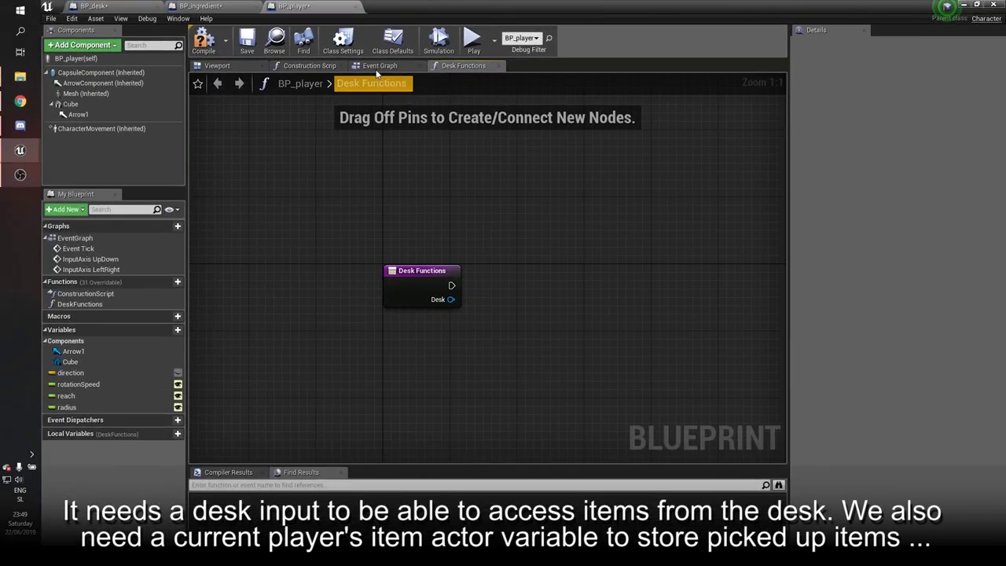
Step: Call DeskFunctions after Cast To BP_desk in the Event Graph, wiring As BP Desk into Desk
{"action": "left_click", "coordinate": [377, 69]}
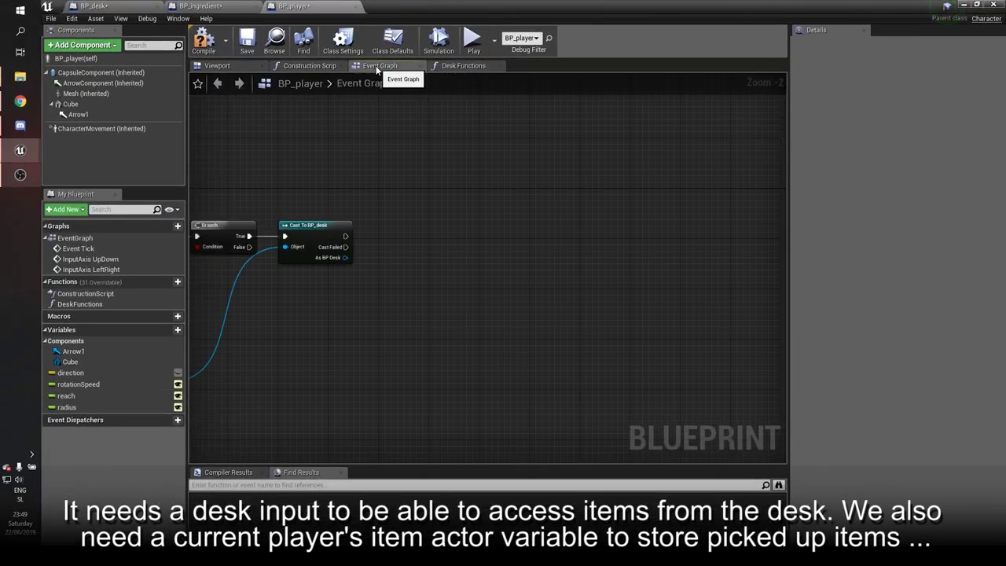
{"action": "scroll", "coordinate": [365, 220], "scroll_direction": "up", "scroll_amount": 2}
{"action": "left_click_drag", "start_coordinate": [79, 305], "coordinate": [441, 230]}
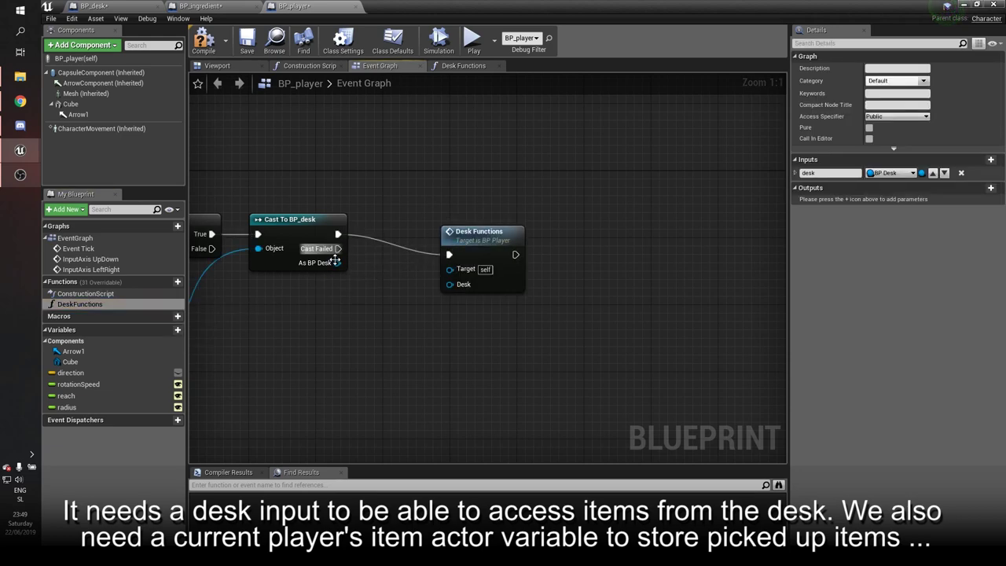
{"action": "left_click_drag", "start_coordinate": [335, 260], "coordinate": [446, 286]}
{"action": "left_click", "coordinate": [459, 270]}
{"action": "right_click_drag", "start_coordinate": [415, 152], "coordinate": [466, 154]}
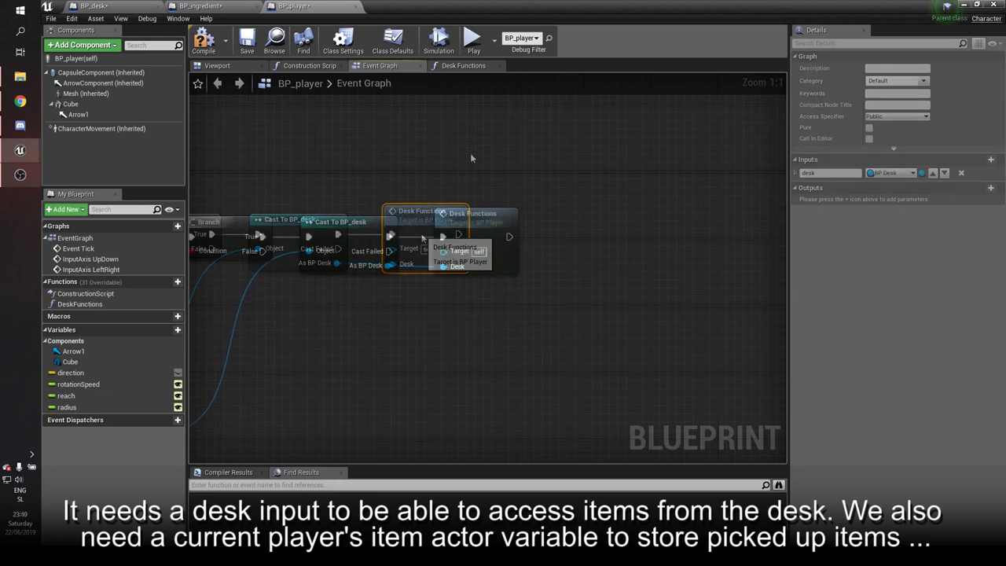
Step: Add a HoldingItem variable of type Actor object reference
{"action": "left_click", "coordinate": [176, 330]}
{"action": "type", "text": "HoldingItem"}
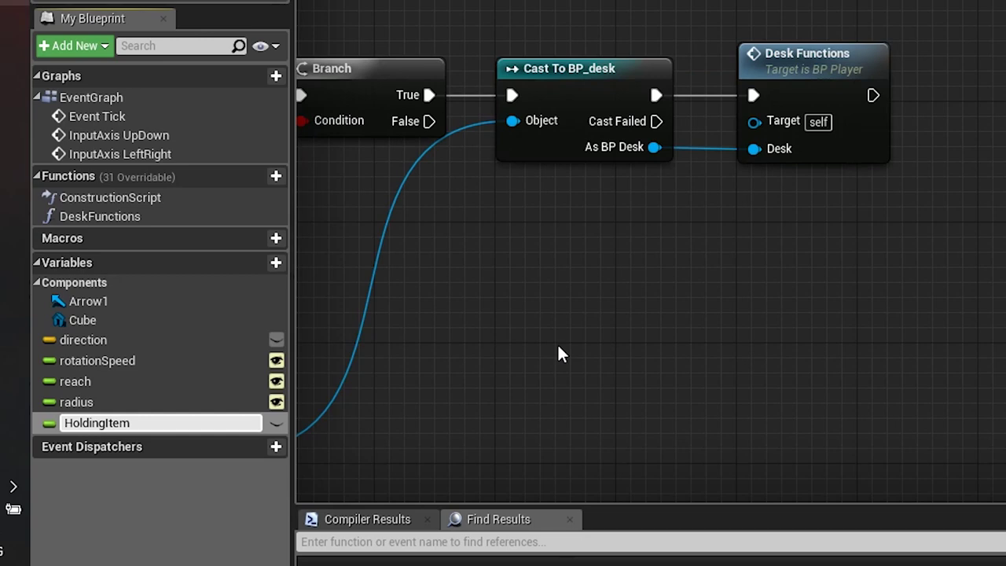
{"action": "key", "text": "Return"}
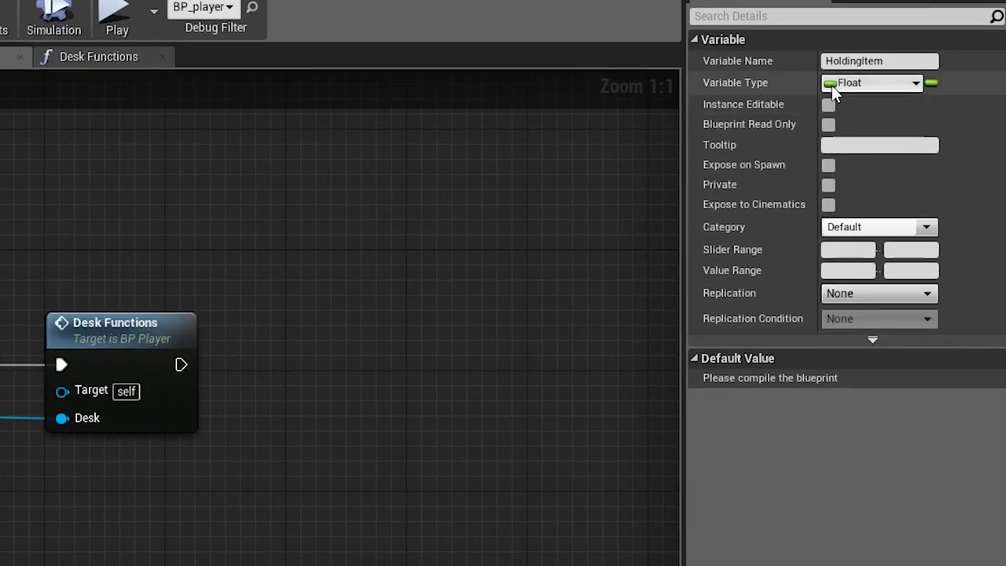
{"action": "left_click", "coordinate": [831, 84]}
{"action": "type", "text": "ac"}
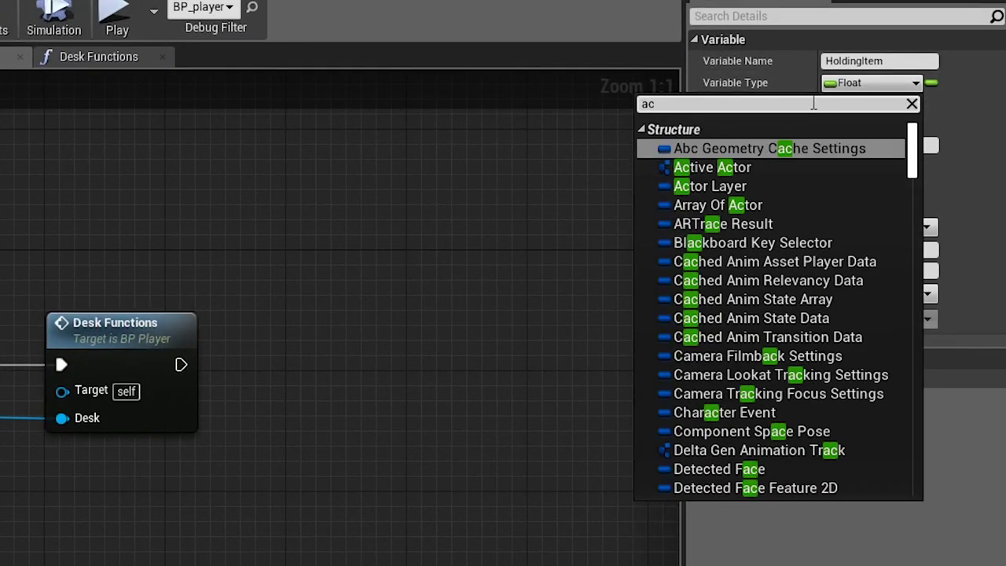
{"action": "type", "text": "tor"}
{"action": "mouse_move", "coordinate": [864, 242]}
{"action": "left_click", "coordinate": [943, 243]}
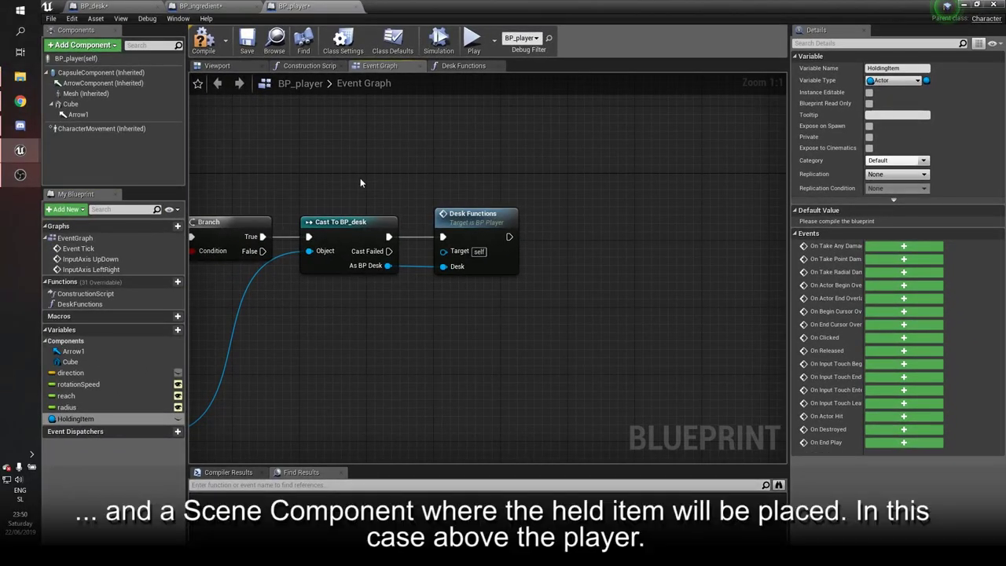
Step: Add a Scene component named HoldingLocation under the Cube and raise it to Z 35
{"action": "left_click", "coordinate": [218, 67]}
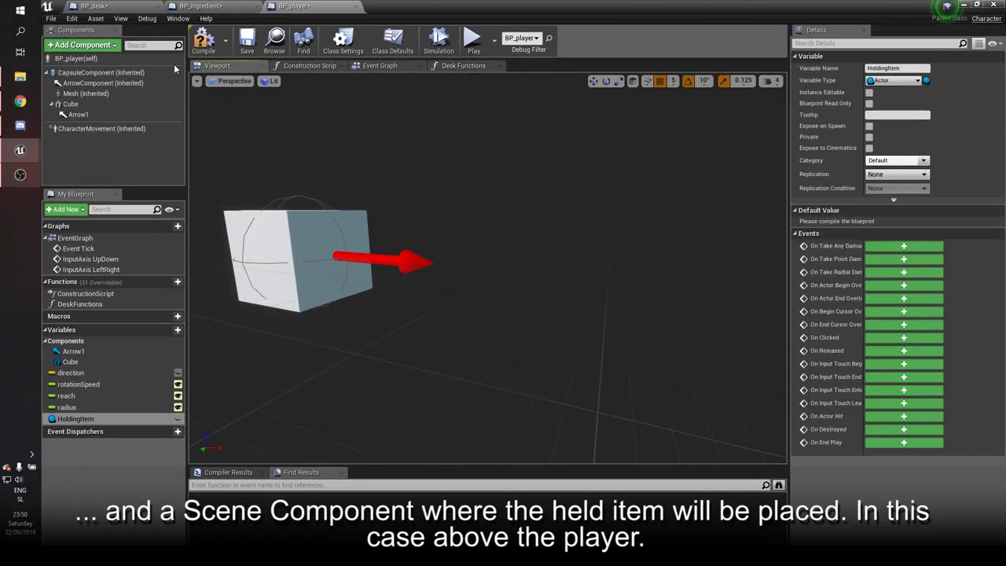
{"action": "left_click", "coordinate": [101, 46]}
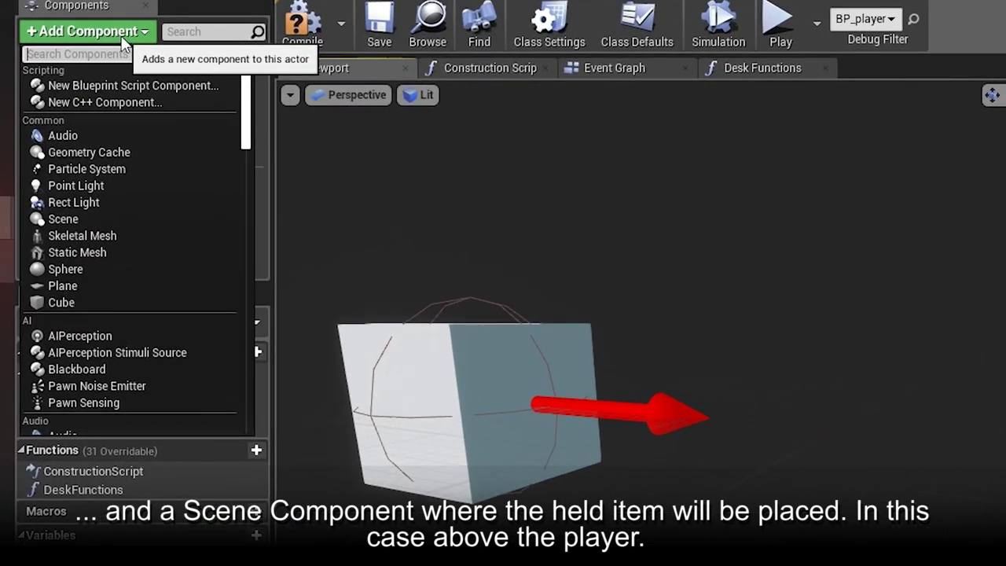
{"action": "type", "text": "scene"}
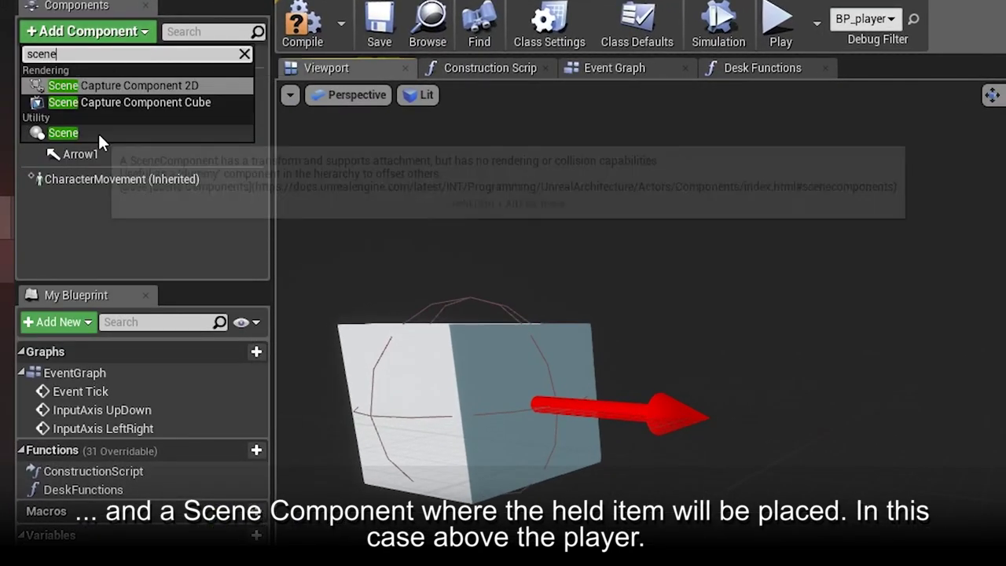
{"action": "left_click", "coordinate": [98, 133]}
{"action": "type", "text": "HoldingLocation"}
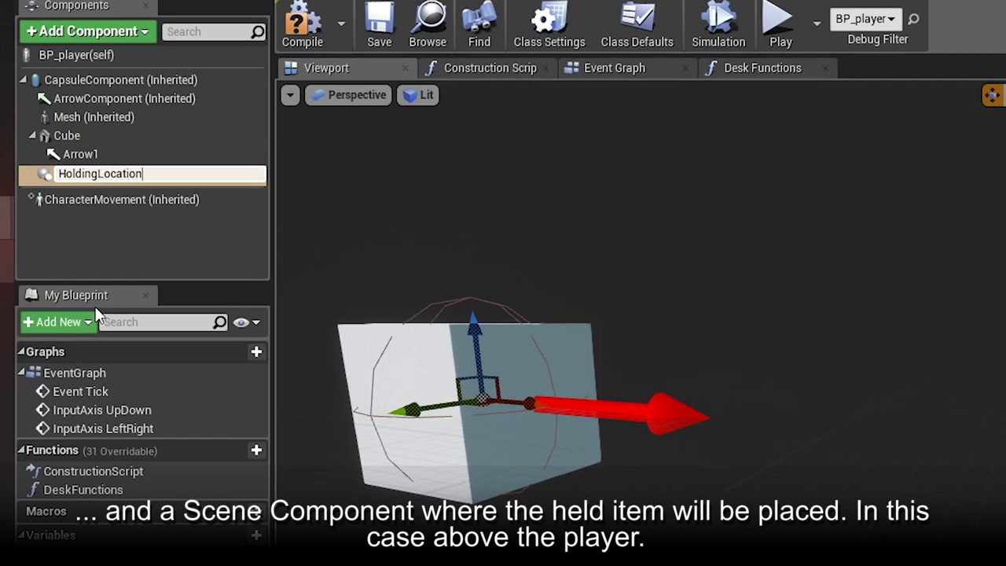
{"action": "key", "text": "Return"}
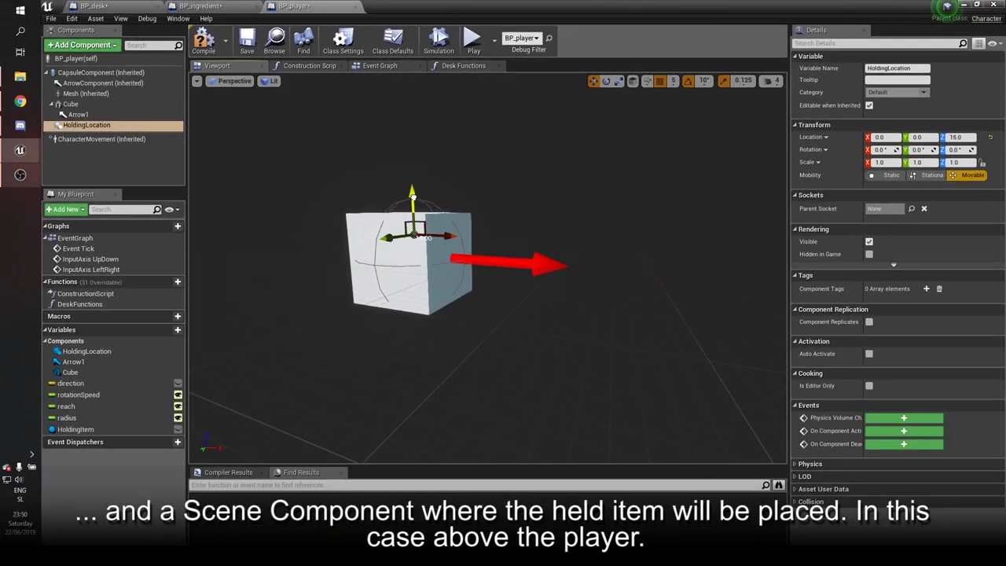
{"action": "left_click_drag", "start_coordinate": [414, 195], "coordinate": [413, 164]}
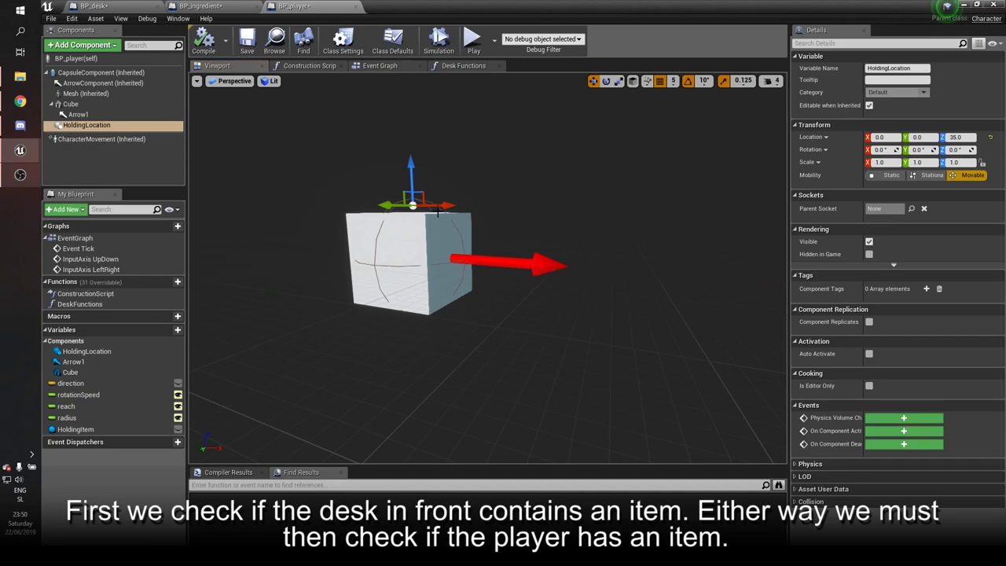
{"action": "left_click", "coordinate": [463, 66]}
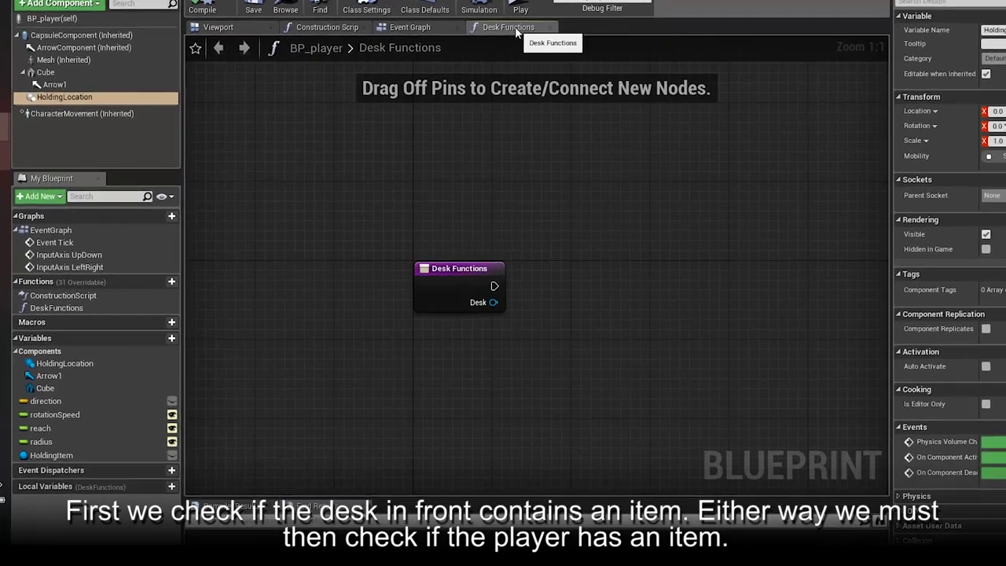
Step: Get the desk's Item and check it with an Is Valid node run from the function entry
{"action": "right_click_drag", "start_coordinate": [564, 215], "coordinate": [431, 181]}
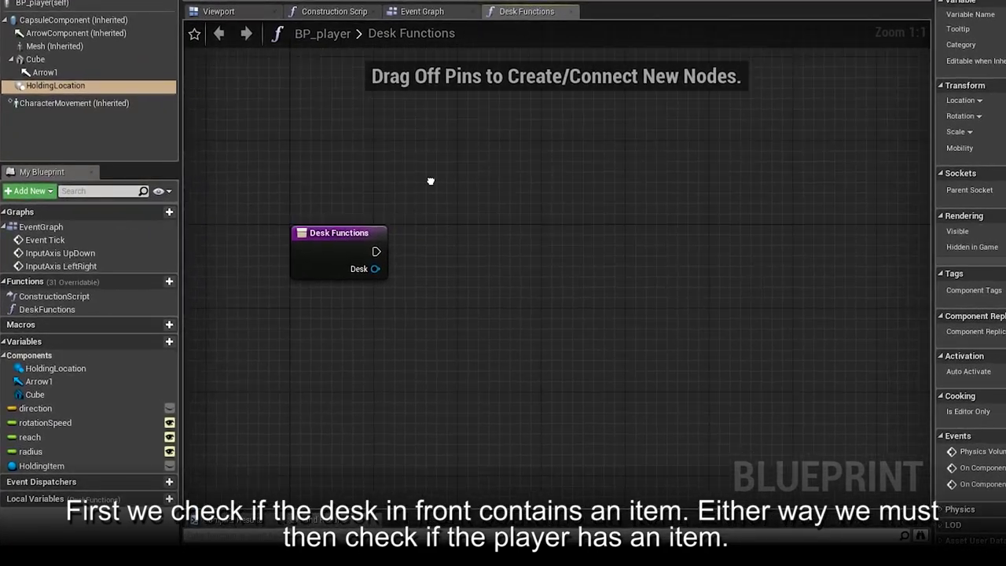
{"action": "left_click_drag", "start_coordinate": [437, 317], "coordinate": [438, 317]}
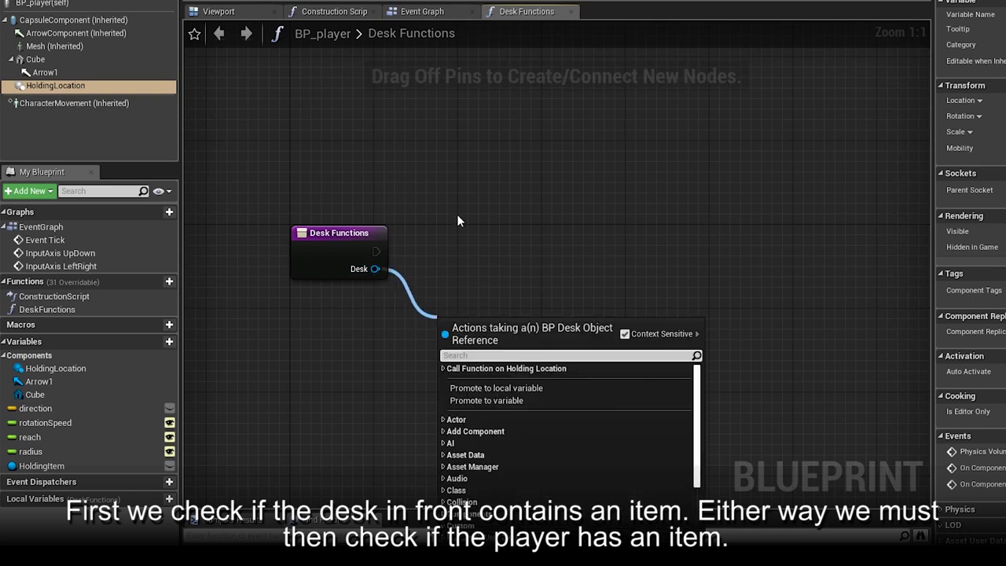
{"action": "type", "text": "get item"}
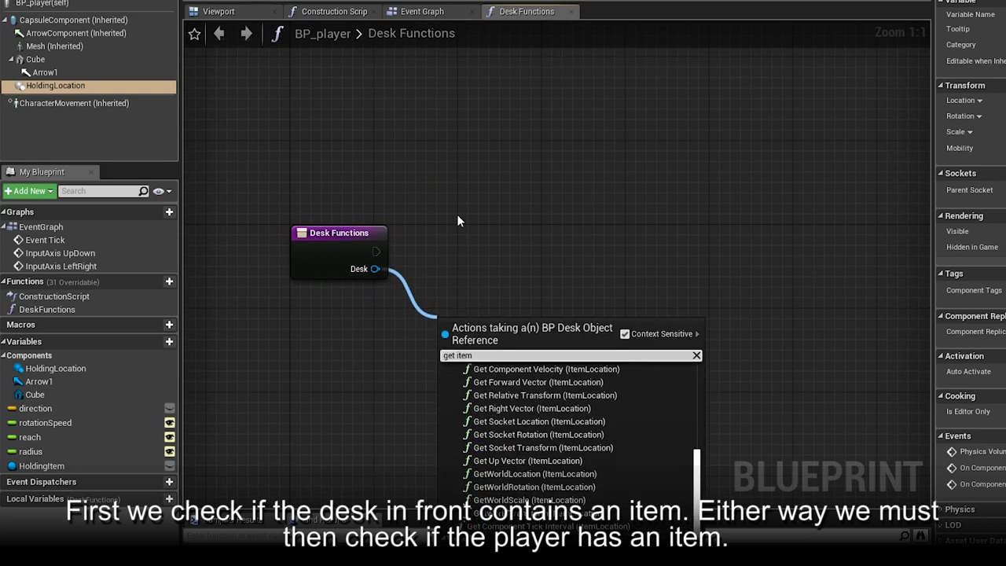
{"action": "key", "text": "Return"}
{"action": "mouse_move", "coordinate": [469, 305]}
{"action": "left_mouse_down"}
{"action": "mouse_move", "coordinate": [459, 305]}
{"action": "mouse_move", "coordinate": [565, 279]}
{"action": "left_mouse_up"}
{"action": "type", "text": "is"}
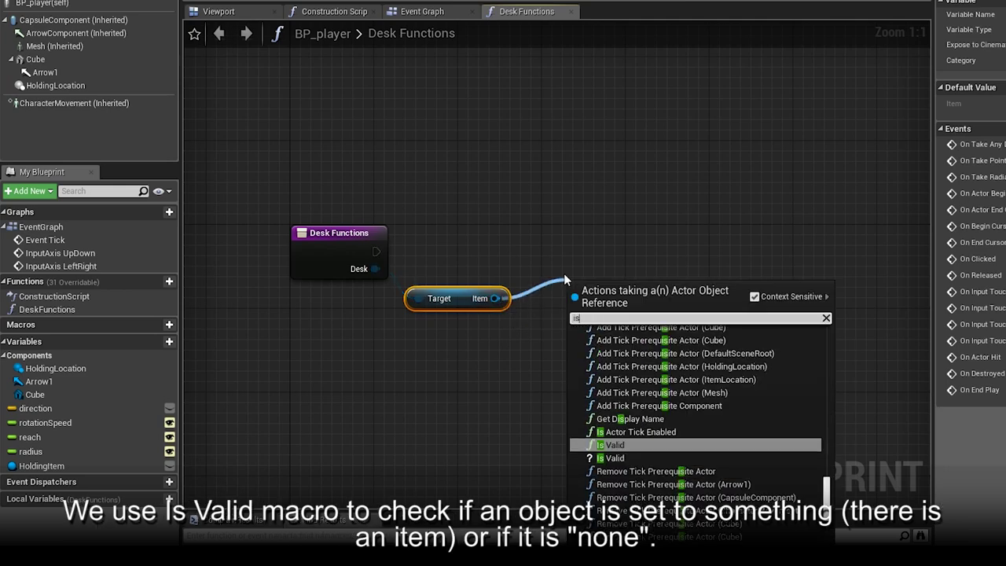
{"action": "type", "text": " valid"}
{"action": "key", "text": "Down"}
{"action": "key", "text": "Return"}
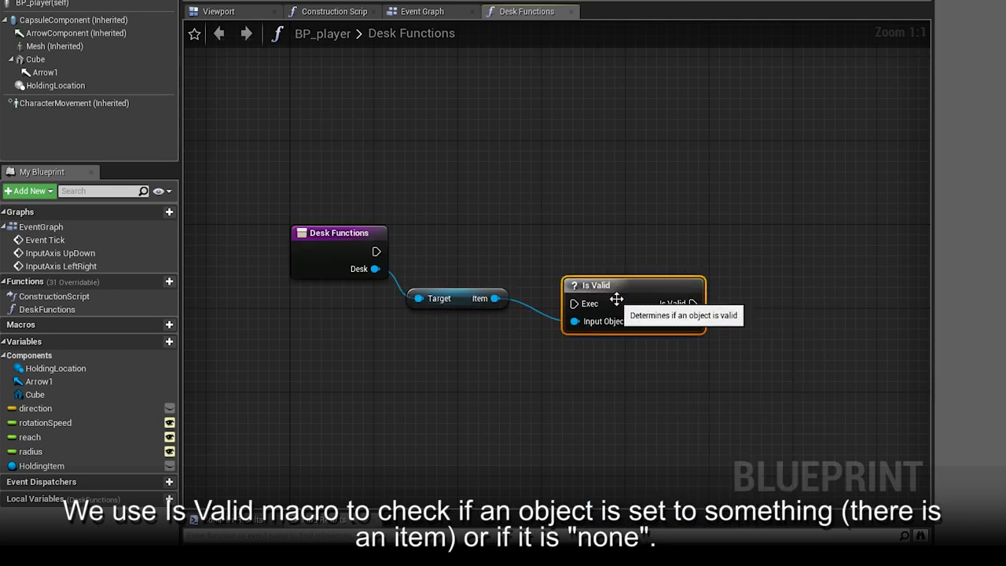
{"action": "mouse_move", "coordinate": [616, 300]}
{"action": "left_mouse_down"}
{"action": "mouse_move", "coordinate": [595, 246]}
{"action": "mouse_move", "coordinate": [399, 260]}
{"action": "left_mouse_up"}
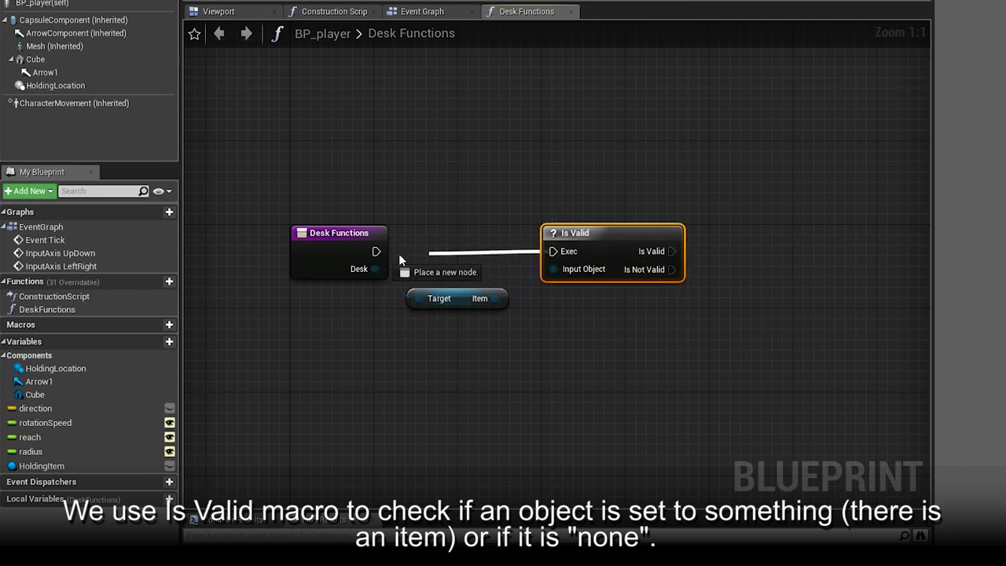
Step: Tidy the nodes and begin a second Is Valid check from the Is Valid branch
{"action": "right_click_drag", "start_coordinate": [540, 218], "coordinate": [439, 225]}
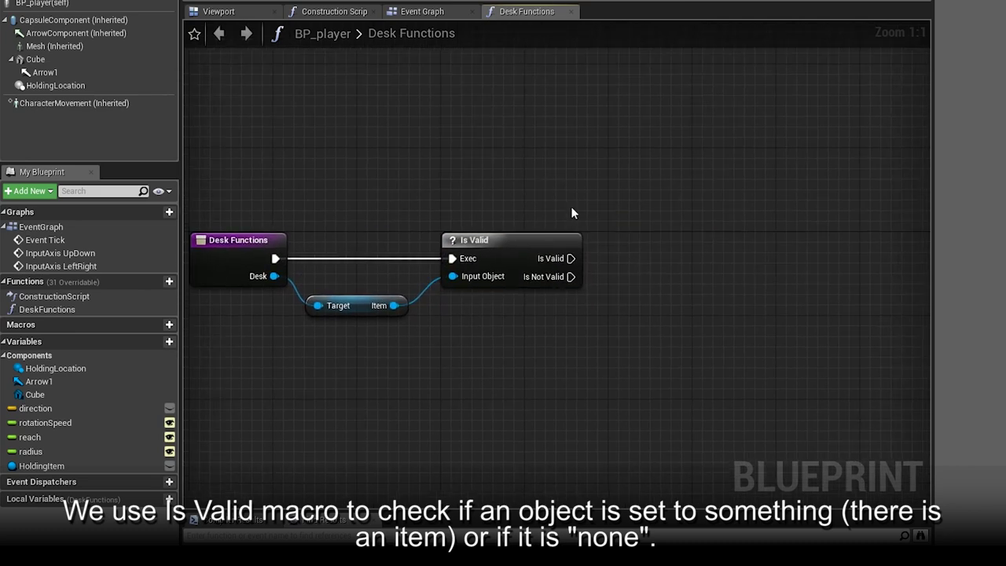
{"action": "left_click_drag", "start_coordinate": [523, 248], "coordinate": [512, 248]}
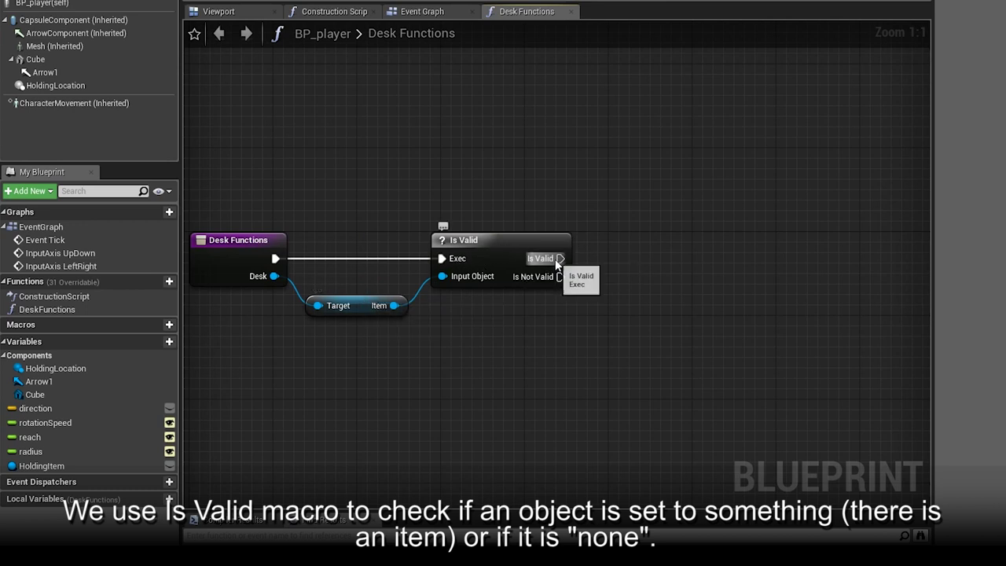
{"action": "left_click_drag", "start_coordinate": [556, 262], "coordinate": [600, 211]}
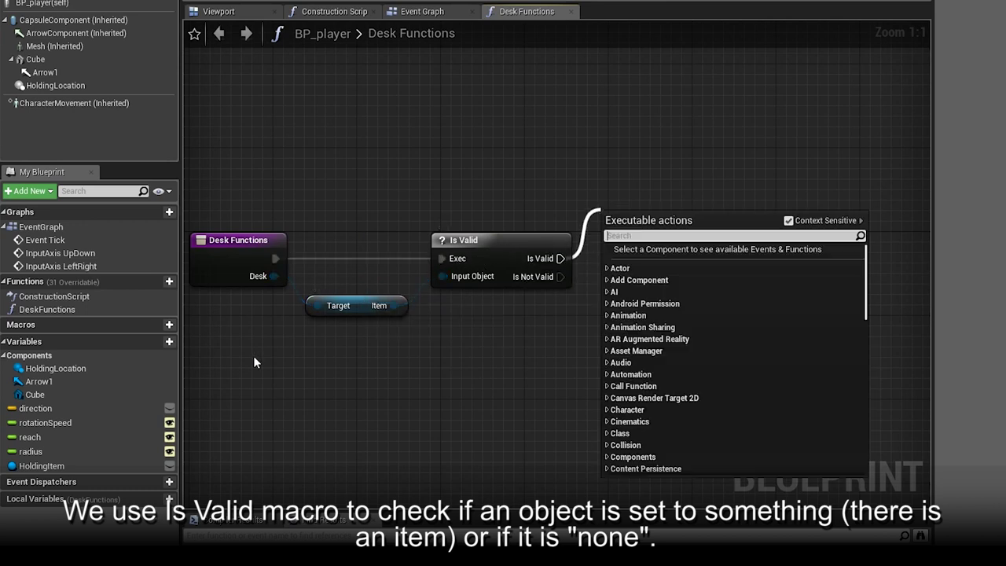
{"action": "type", "text": "s"}
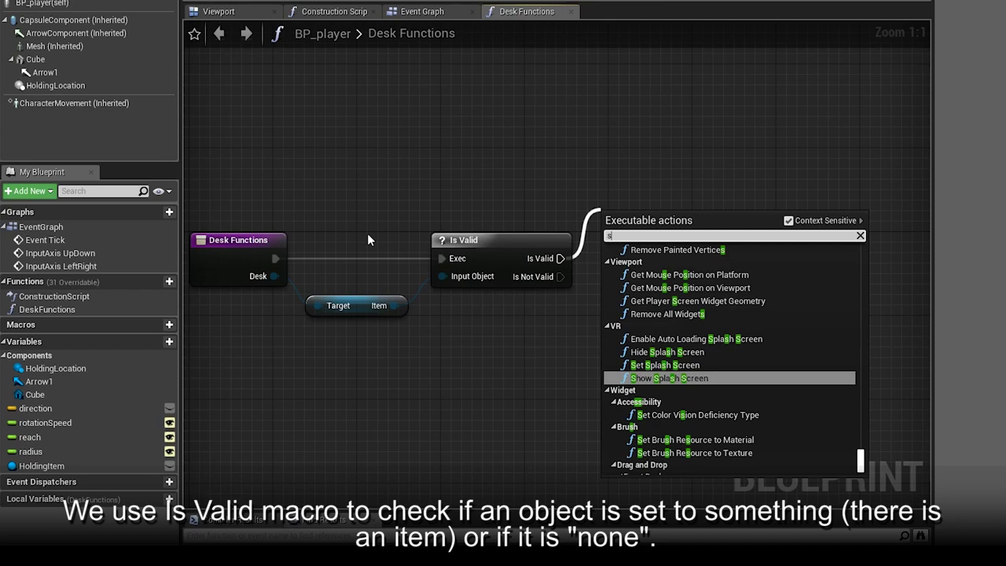
{"action": "type", "text": "valid"}
Step: Add a second Is Valid check on the valid branch, fed by the Holding Item variable
{"action": "key", "text": "Return"}
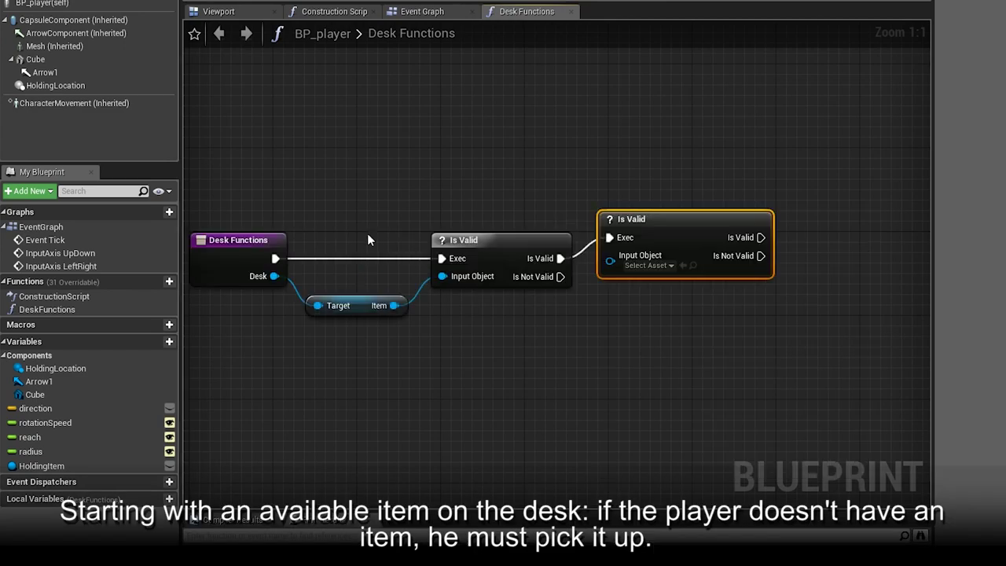
{"action": "left_click_drag", "start_coordinate": [652, 230], "coordinate": [662, 170]}
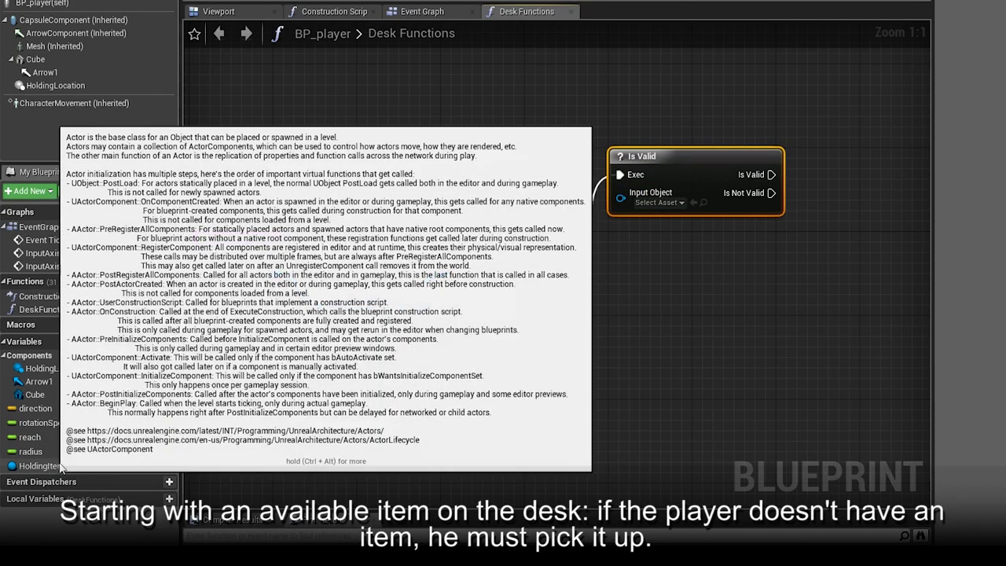
{"action": "left_click_drag", "start_coordinate": [62, 467], "coordinate": [441, 190], "text": "ctrl"}
{"action": "left_click_drag", "start_coordinate": [512, 200], "coordinate": [621, 202]}
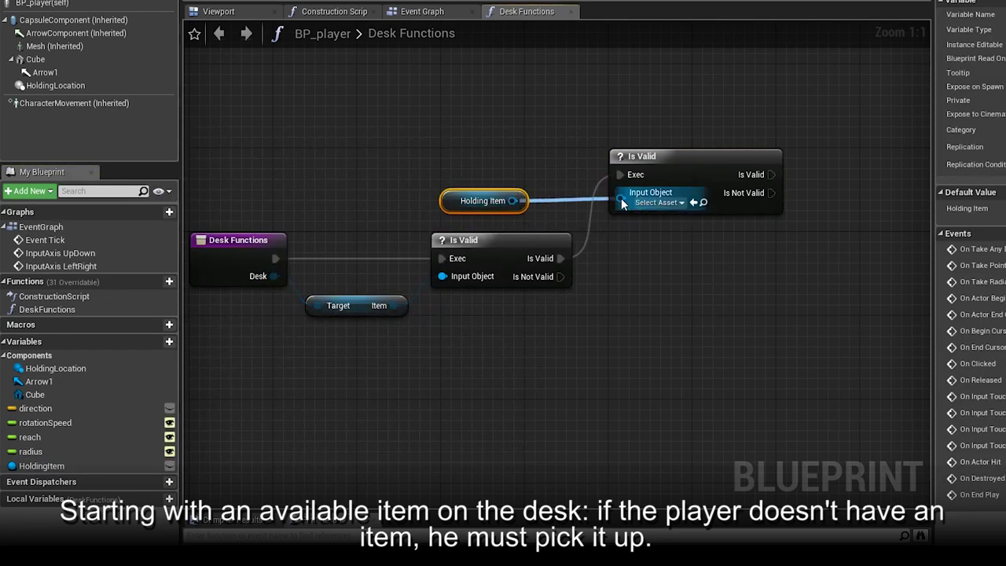
{"action": "left_click", "coordinate": [627, 273]}
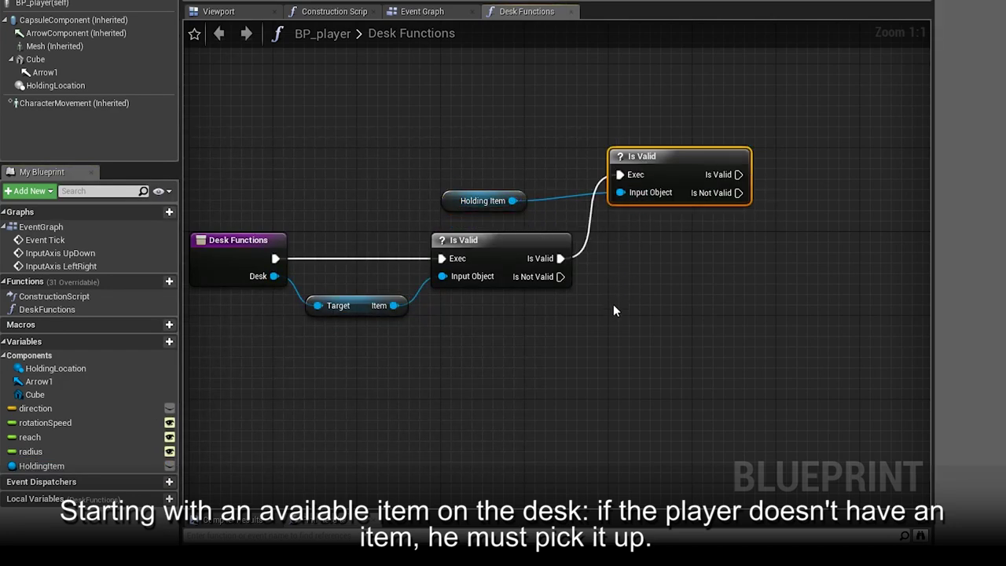
Step: Duplicate the Holding Item Is Valid check and run the copy from the Is Not Valid branch
{"action": "key", "text": "ctrl+c"}
{"action": "key", "text": "ctrl+v"}
{"action": "mouse_move", "coordinate": [560, 275]}
{"action": "left_mouse_down"}
{"action": "mouse_move", "coordinate": [621, 342]}
{"action": "mouse_move", "coordinate": [650, 323]}
{"action": "mouse_move", "coordinate": [512, 200]}
{"action": "left_mouse_up"}
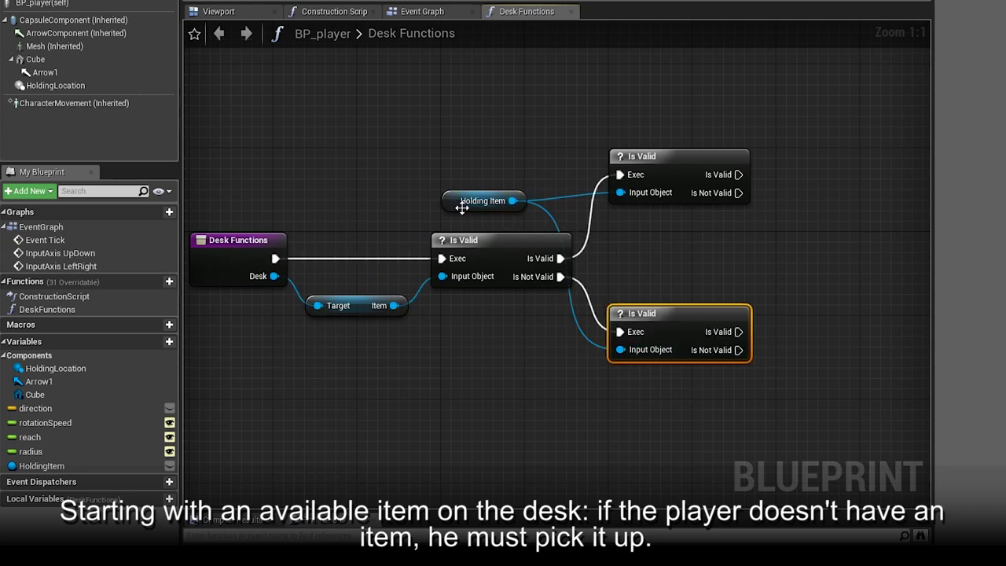
{"action": "left_click", "coordinate": [689, 285]}
{"action": "right_click_drag", "start_coordinate": [690, 284], "coordinate": [696, 243]}
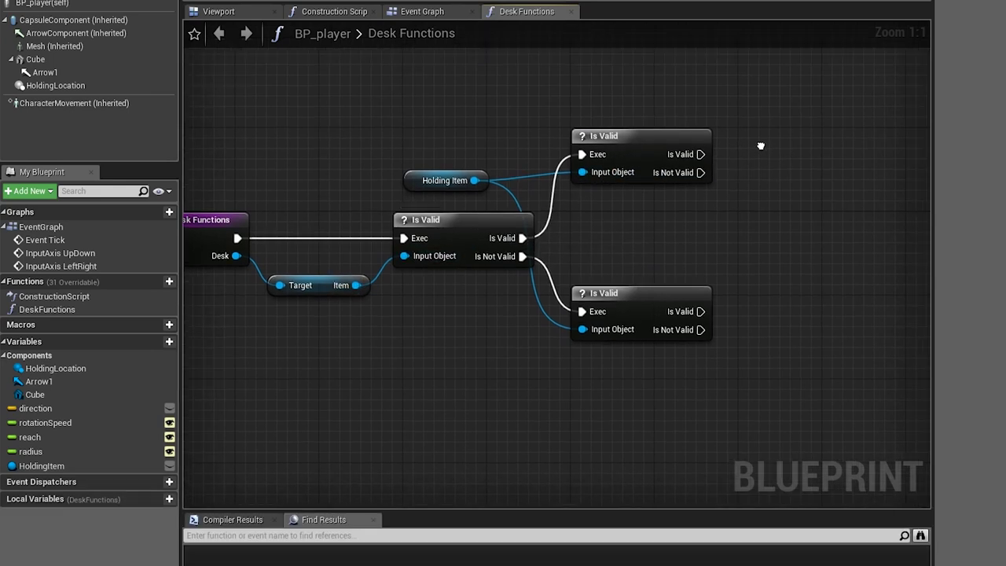
{"action": "right_click_drag", "start_coordinate": [761, 146], "coordinate": [625, 227]}
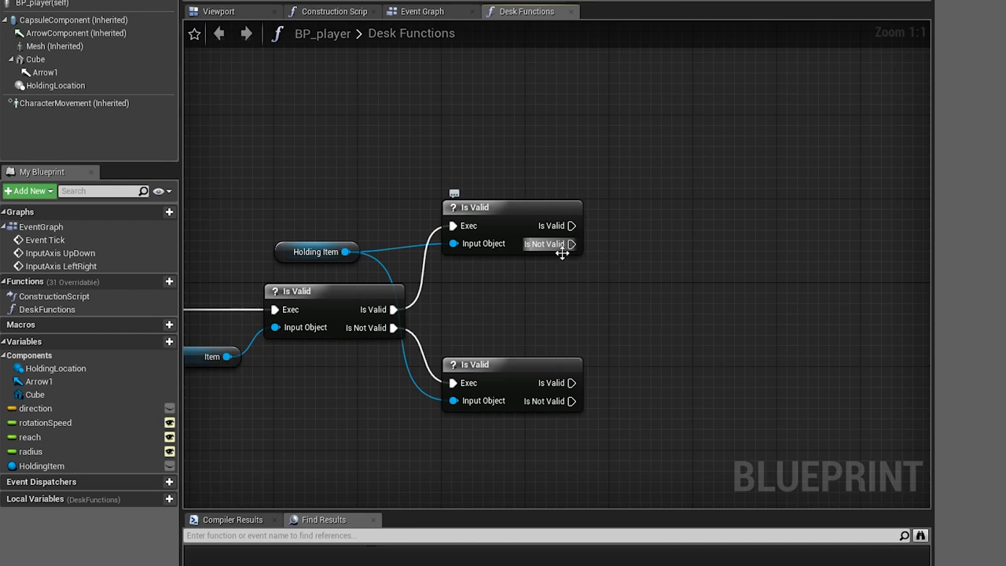
{"action": "right_click_drag", "start_coordinate": [574, 289], "coordinate": [598, 275]}
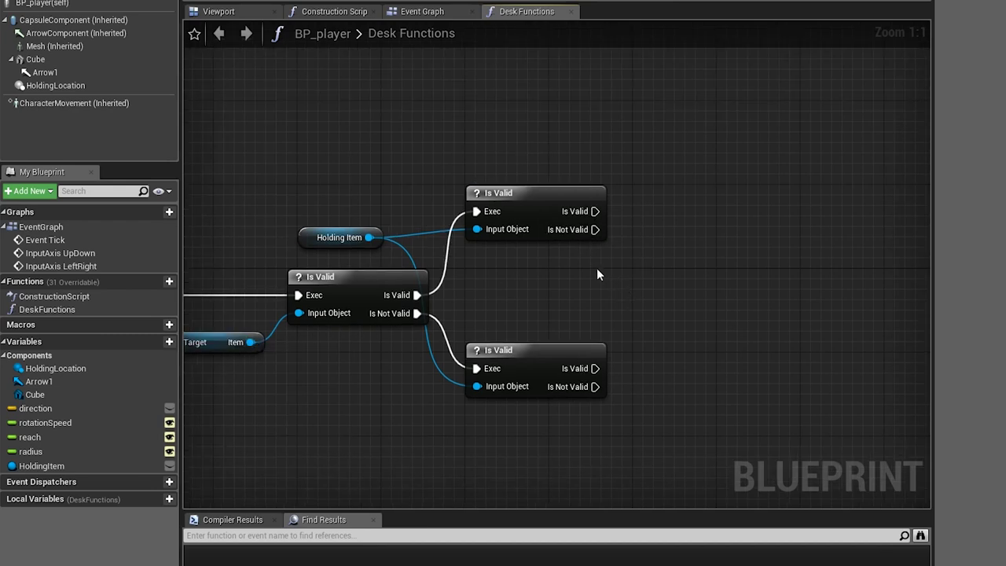
{"action": "right_click_drag", "start_coordinate": [256, 346], "coordinate": [595, 333]}
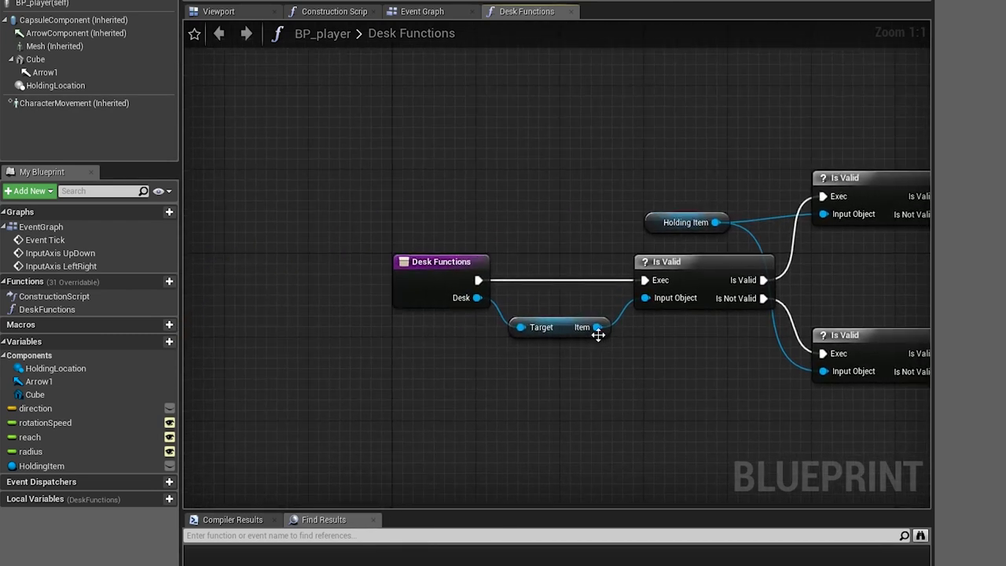
{"action": "mouse_move", "coordinate": [595, 330]}
{"action": "left_mouse_down"}
{"action": "mouse_move", "coordinate": [988, 256]}
{"action": "mouse_move", "coordinate": [676, 221]}
{"action": "left_mouse_up"}
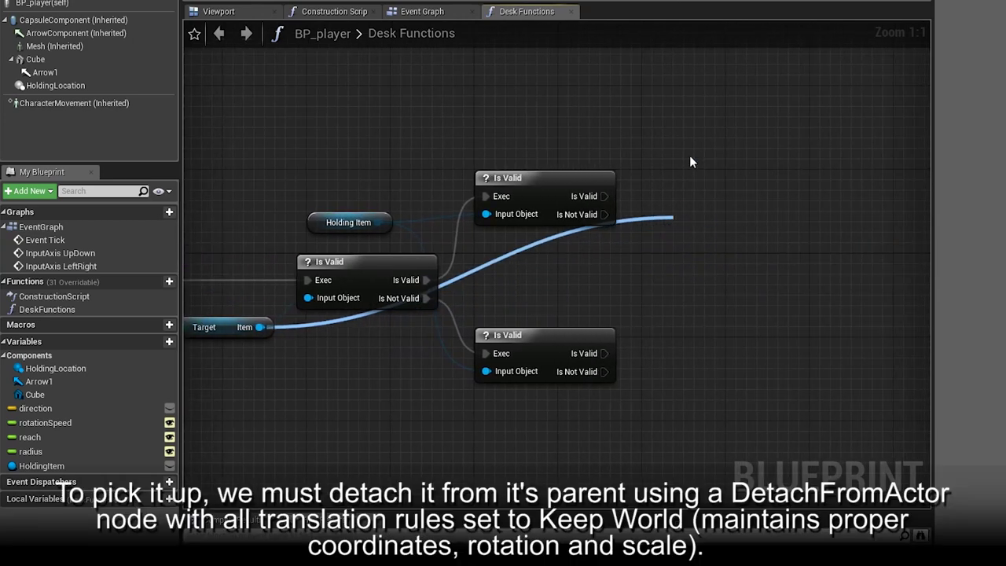
Step: Detach the desk's item with Keep World location, rotation and scale rules, then add SET Holding Item
{"action": "type", "text": "detach"}
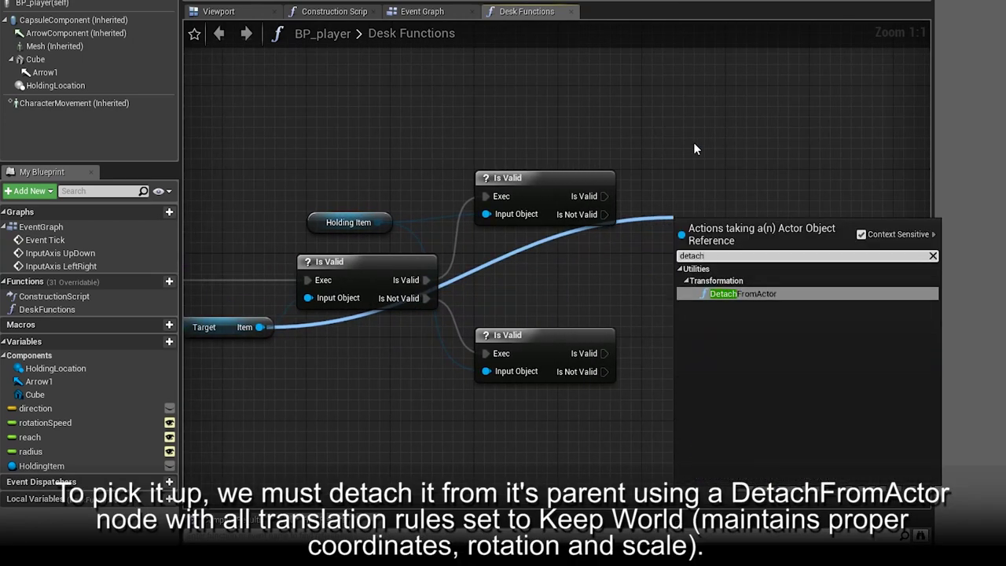
{"action": "key", "text": "Return"}
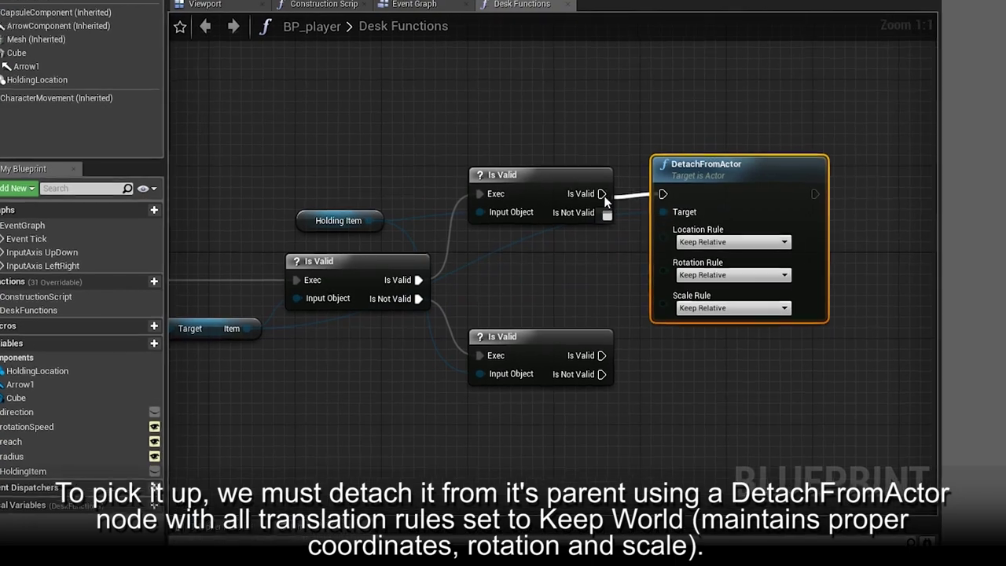
{"action": "left_click_drag", "start_coordinate": [603, 214], "coordinate": [674, 207]}
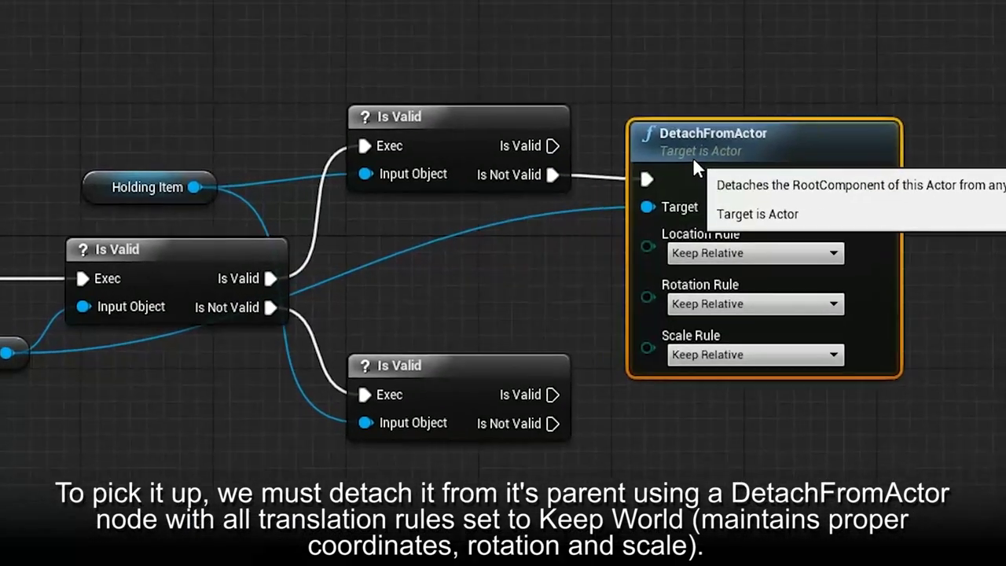
{"action": "left_click", "coordinate": [714, 74]}
{"action": "left_click", "coordinate": [731, 248]}
{"action": "left_click", "coordinate": [696, 284]}
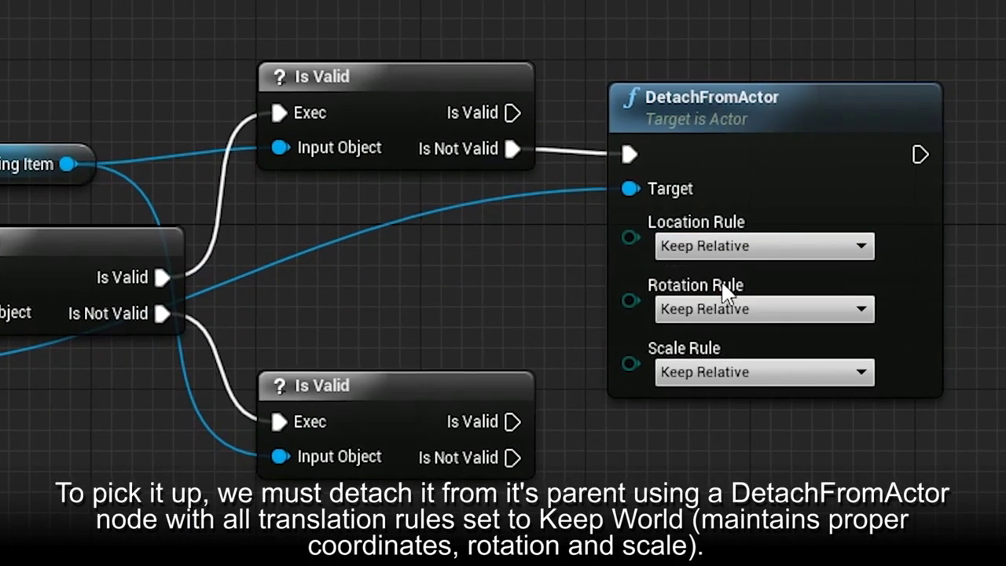
{"action": "left_click", "coordinate": [712, 307]}
{"action": "left_click", "coordinate": [709, 346]}
{"action": "left_click", "coordinate": [707, 371]}
{"action": "left_click", "coordinate": [704, 407]}
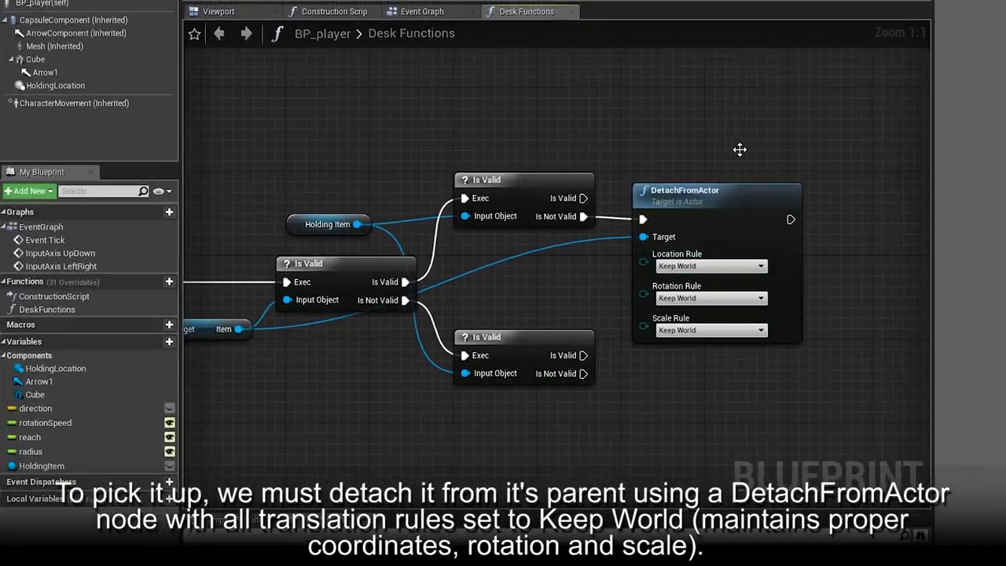
{"action": "right_click_drag", "start_coordinate": [739, 151], "coordinate": [443, 149]}
{"action": "left_click_drag", "start_coordinate": [42, 465], "coordinate": [531, 201], "text": "alt"}
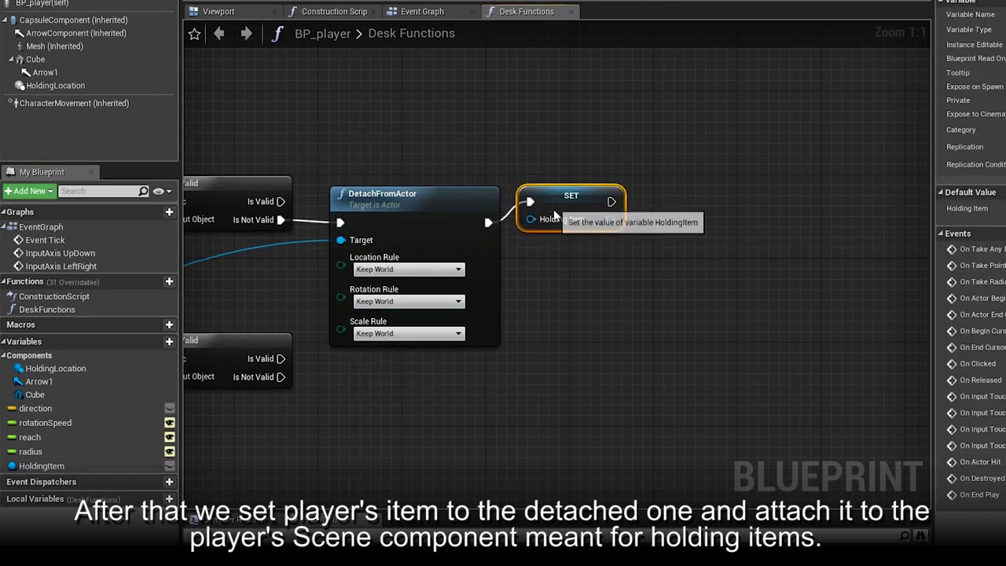
Step: Add a SET Item node on the desk reference, executed right after SET Holding Item
{"action": "left_click_drag", "start_coordinate": [571, 197], "coordinate": [571, 208]}
{"action": "mouse_move", "coordinate": [530, 230]}
{"action": "left_mouse_down"}
{"action": "mouse_move", "coordinate": [430, 271]}
{"action": "mouse_move", "coordinate": [507, 334]}
{"action": "mouse_move", "coordinate": [695, 233]}
{"action": "mouse_move", "coordinate": [638, 228]}
{"action": "left_mouse_up"}
{"action": "type", "text": "se"}
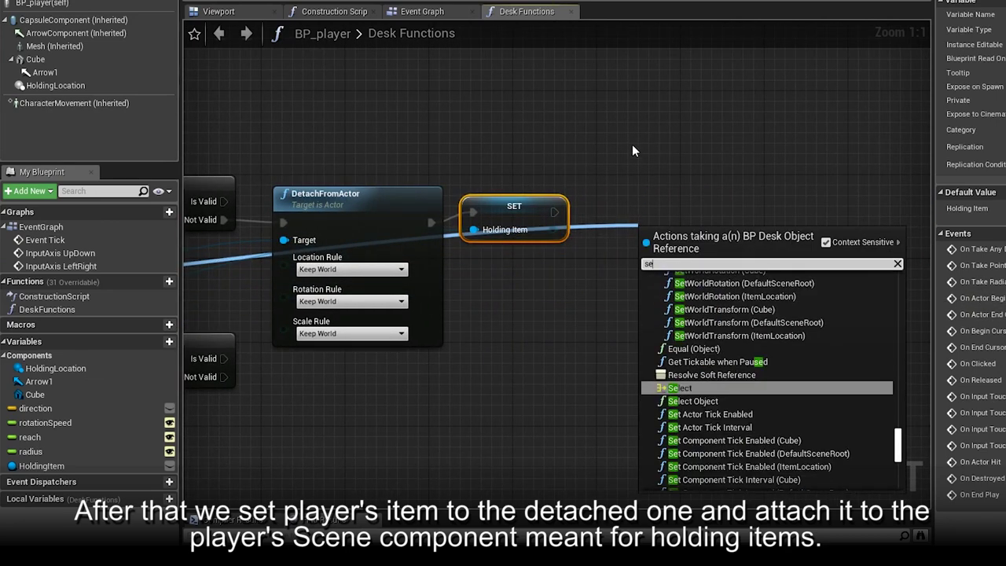
{"action": "type", "text": "t item"}
{"action": "key", "text": "Return"}
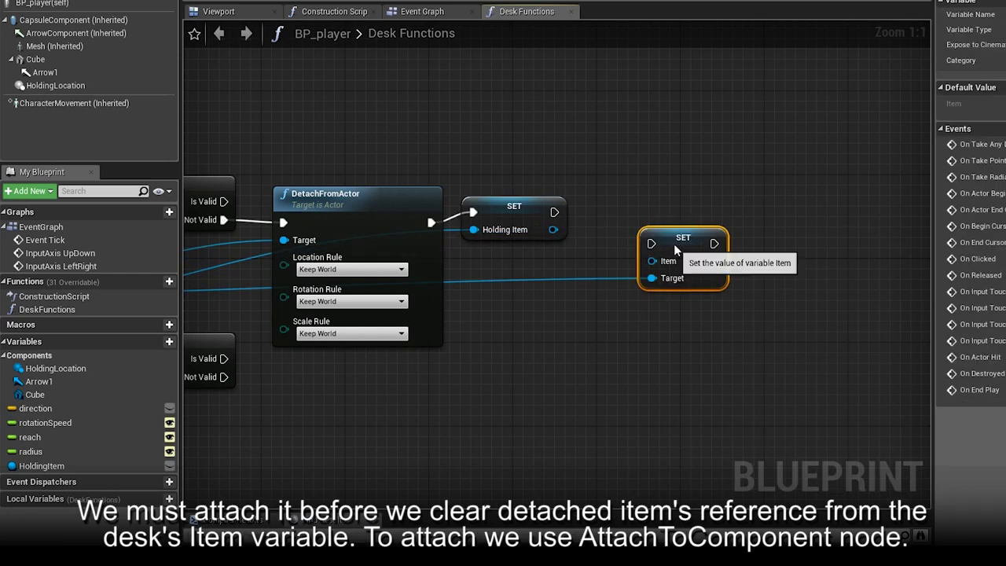
{"action": "left_click_drag", "start_coordinate": [599, 202], "coordinate": [548, 216]}
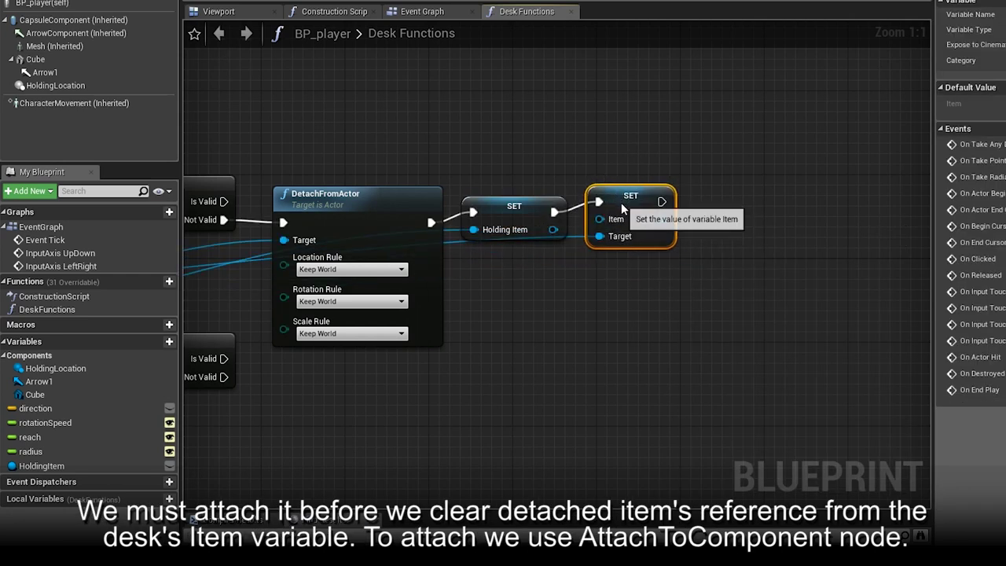
{"action": "left_click", "coordinate": [580, 175]}
{"action": "mouse_move", "coordinate": [580, 174]}
{"action": "right_mouse_down"}
{"action": "mouse_move", "coordinate": [744, 168]}
{"action": "mouse_move", "coordinate": [627, 169]}
{"action": "right_mouse_up"}
{"action": "left_click_drag", "start_coordinate": [660, 198], "coordinate": [887, 208]}
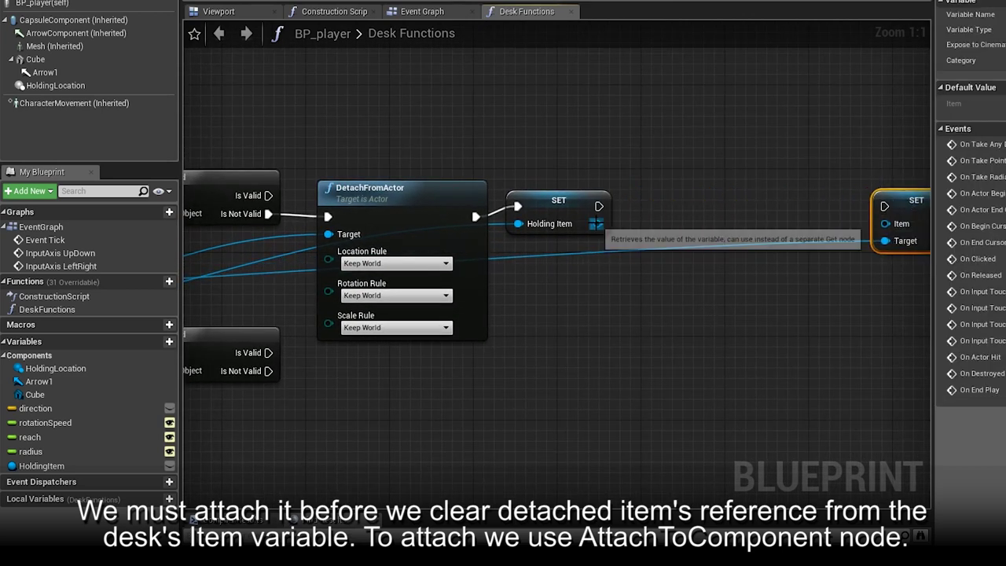
{"action": "left_click_drag", "start_coordinate": [598, 223], "coordinate": [642, 240]}
Step: Add an AttachToComponent node for Holding Item with HoldingLocation as the parent
{"action": "type", "text": "attach to com"}
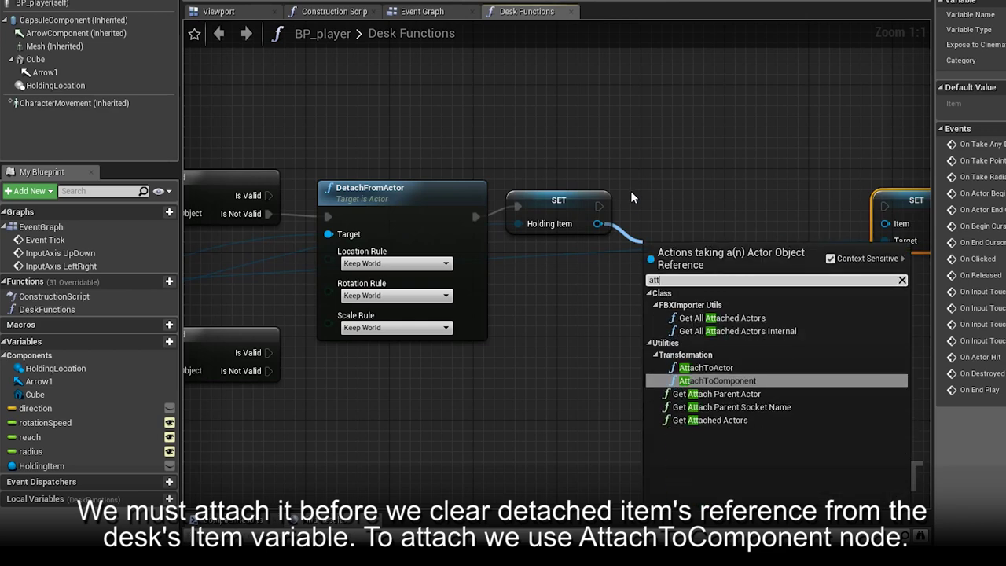
{"action": "key", "text": "Return"}
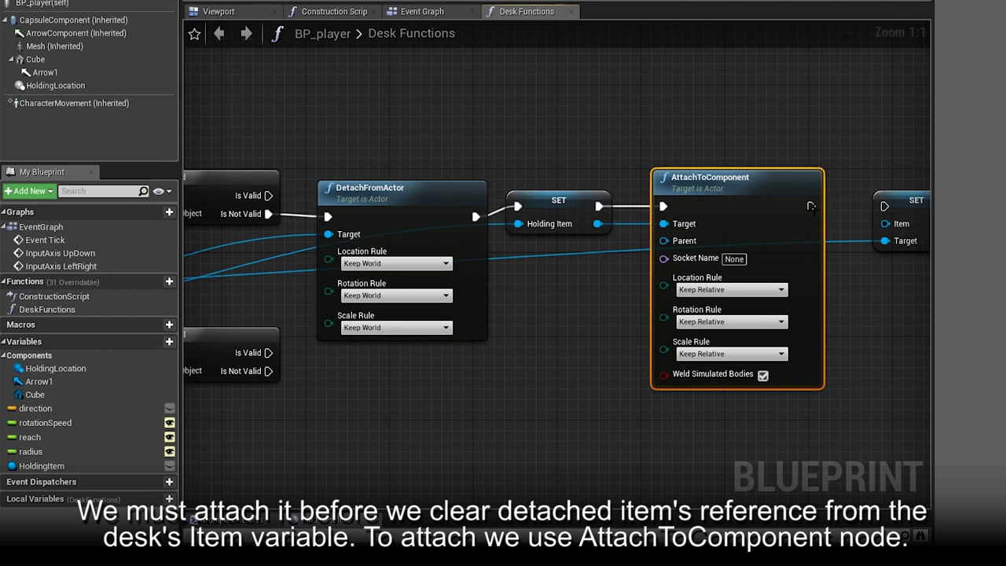
{"action": "mouse_move", "coordinate": [868, 342]}
{"action": "right_mouse_down"}
{"action": "mouse_move", "coordinate": [817, 316]}
{"action": "mouse_move", "coordinate": [788, 318]}
{"action": "right_mouse_up"}
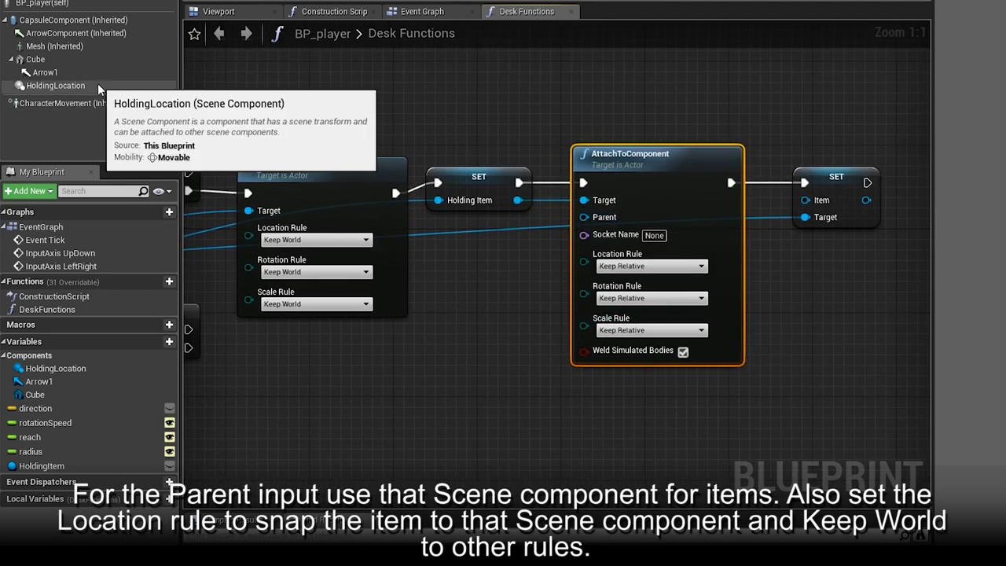
{"action": "mouse_move", "coordinate": [55, 85]}
{"action": "left_mouse_down"}
{"action": "mouse_move", "coordinate": [506, 273]}
{"action": "mouse_move", "coordinate": [587, 214]}
{"action": "mouse_move", "coordinate": [534, 273]}
{"action": "left_mouse_up"}
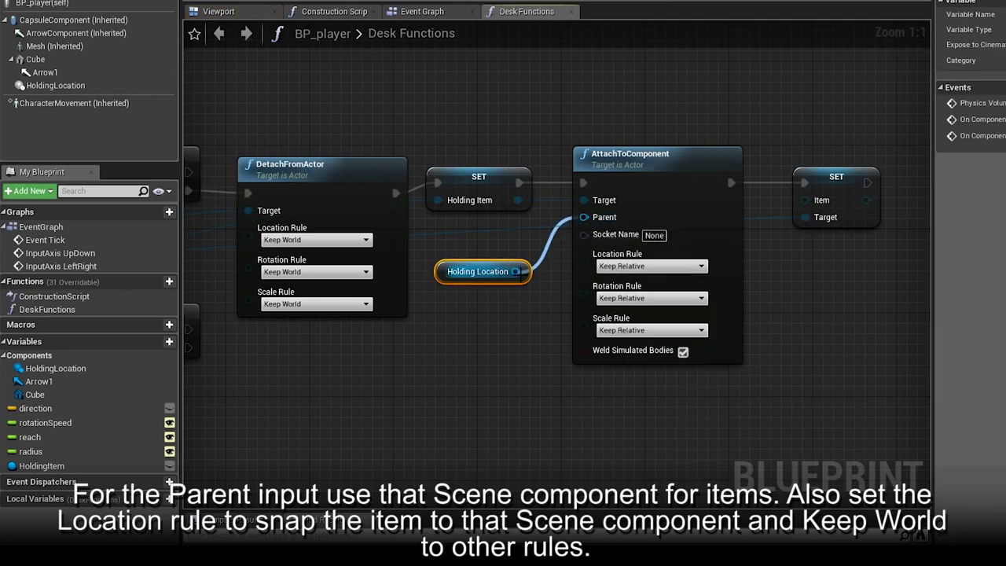
Step: Set the attach Location Rule to Snap to Target and Rotation and Scale Rules to Keep World
{"action": "left_click", "coordinate": [643, 267]}
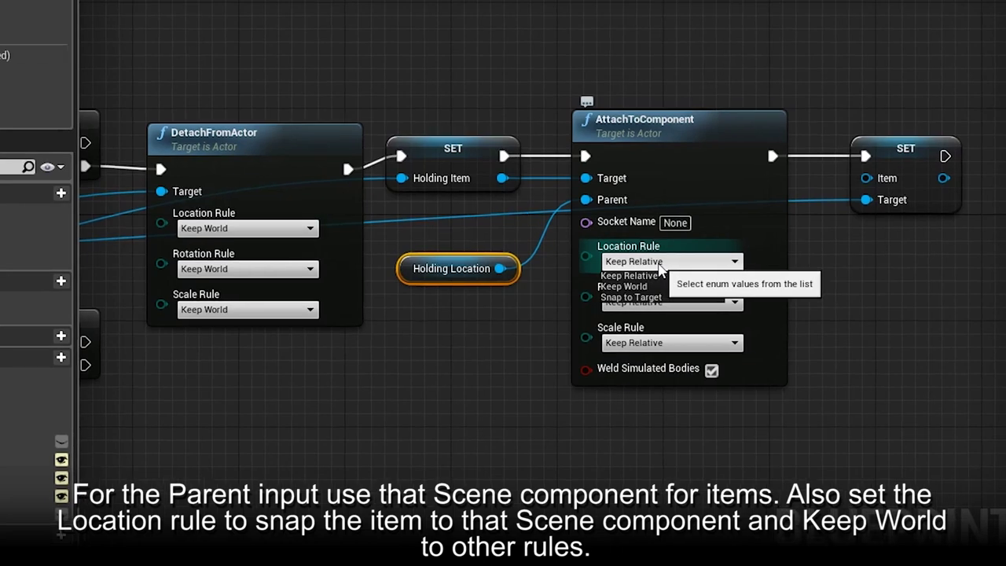
{"action": "left_click", "coordinate": [660, 272]}
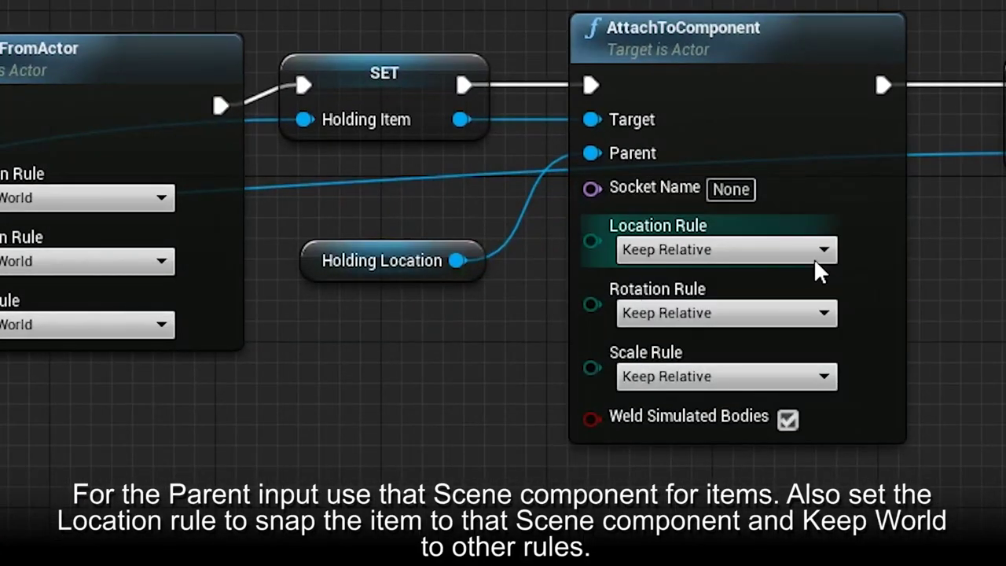
{"action": "left_click", "coordinate": [814, 259]}
{"action": "left_click", "coordinate": [706, 306]}
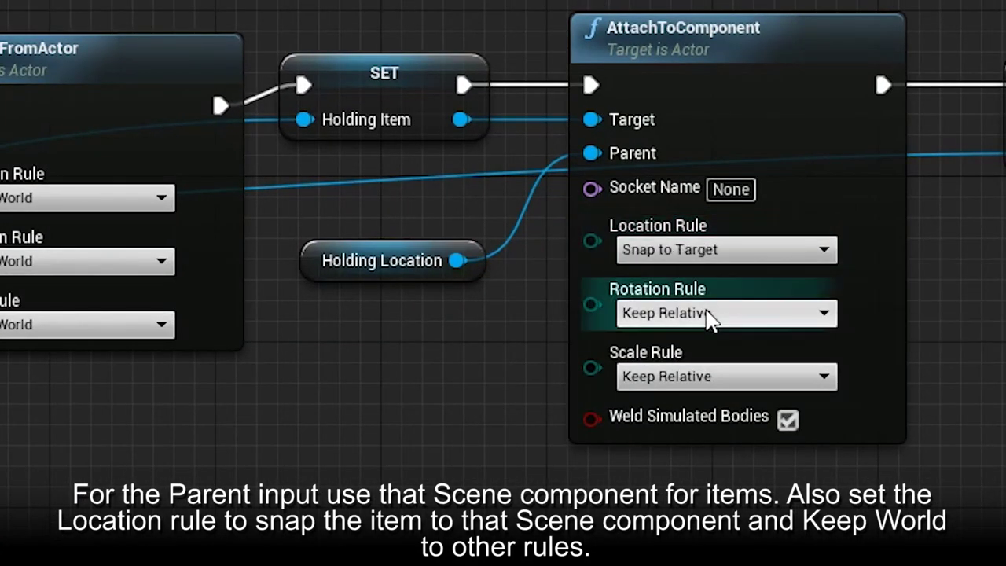
{"action": "left_click", "coordinate": [707, 314]}
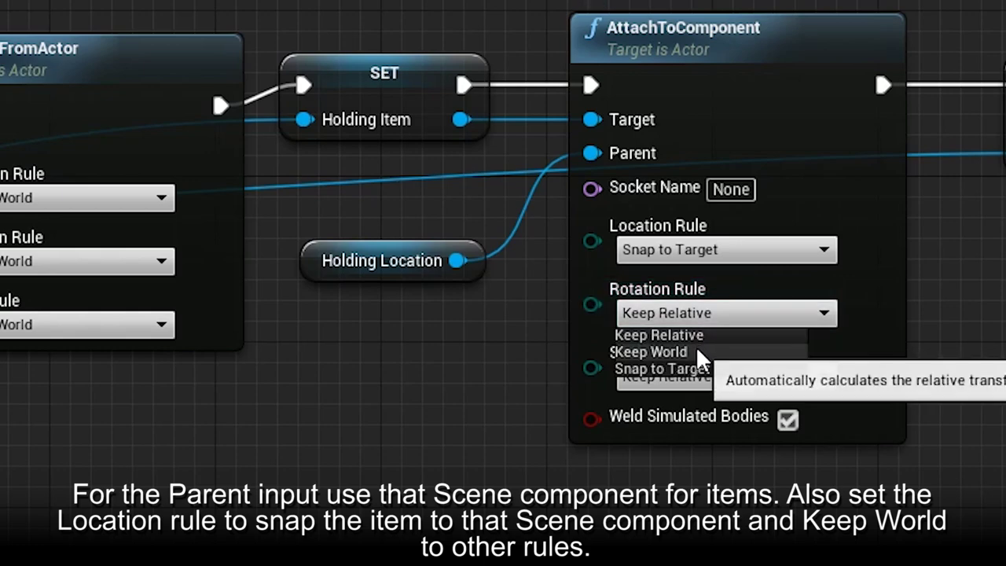
{"action": "left_click", "coordinate": [696, 348]}
{"action": "left_click", "coordinate": [704, 377]}
{"action": "left_click", "coordinate": [678, 413]}
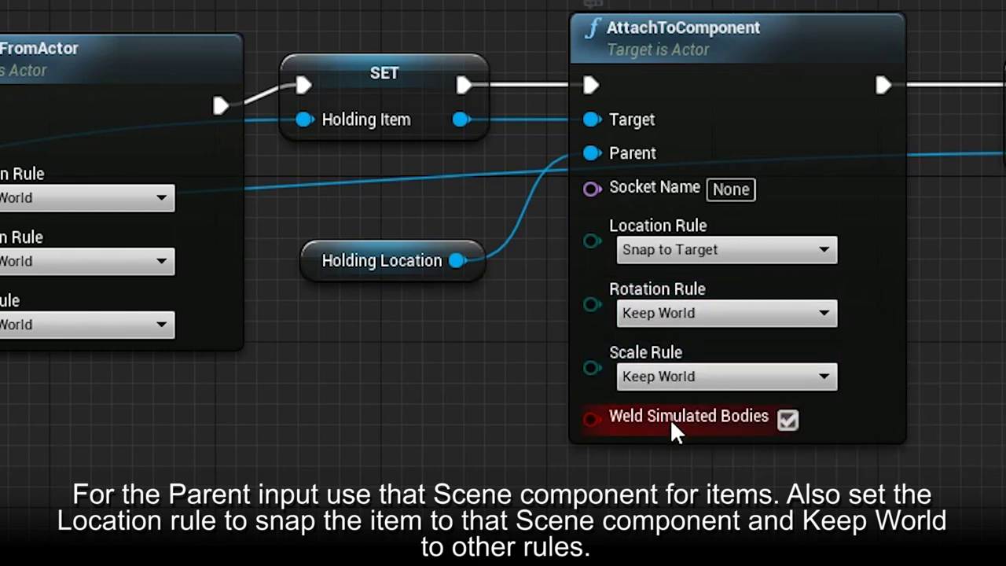
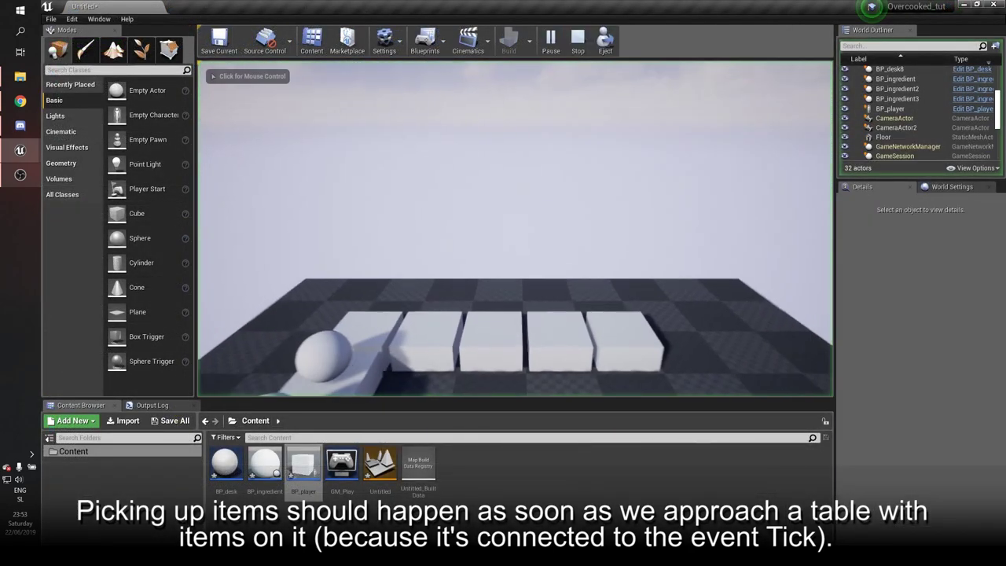
Step: Play-test the level, walking the character up to a table, then stop
{"action": "left_click", "coordinate": [514, 228]}
{"action": "key", "text": "w"}
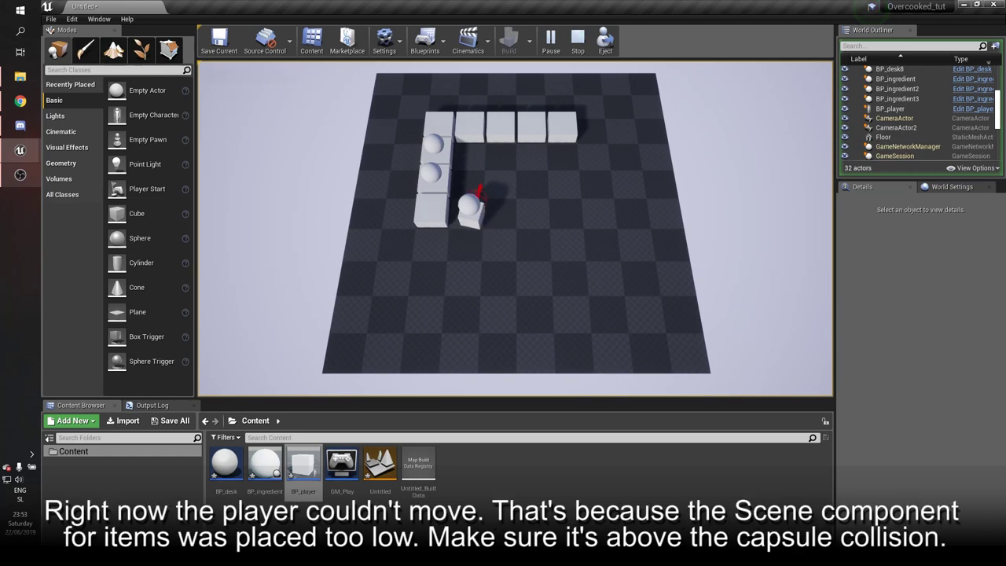
{"action": "key", "text": "Escape"}
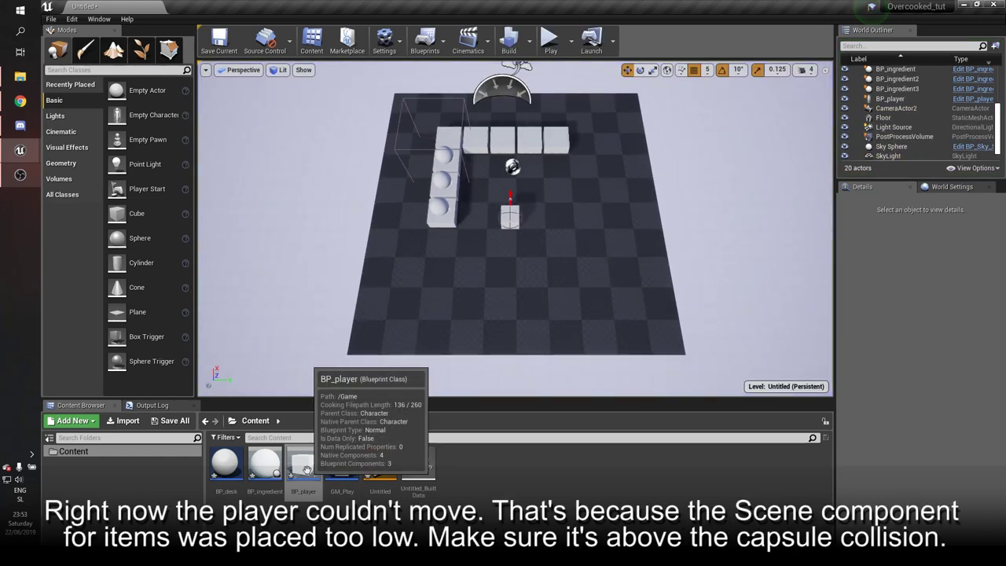
Step: Raise BP_player's HoldingLocation component from Z 35 to 45 in the Viewport
{"action": "double_click", "coordinate": [307, 469]}
{"action": "left_click", "coordinate": [218, 66]}
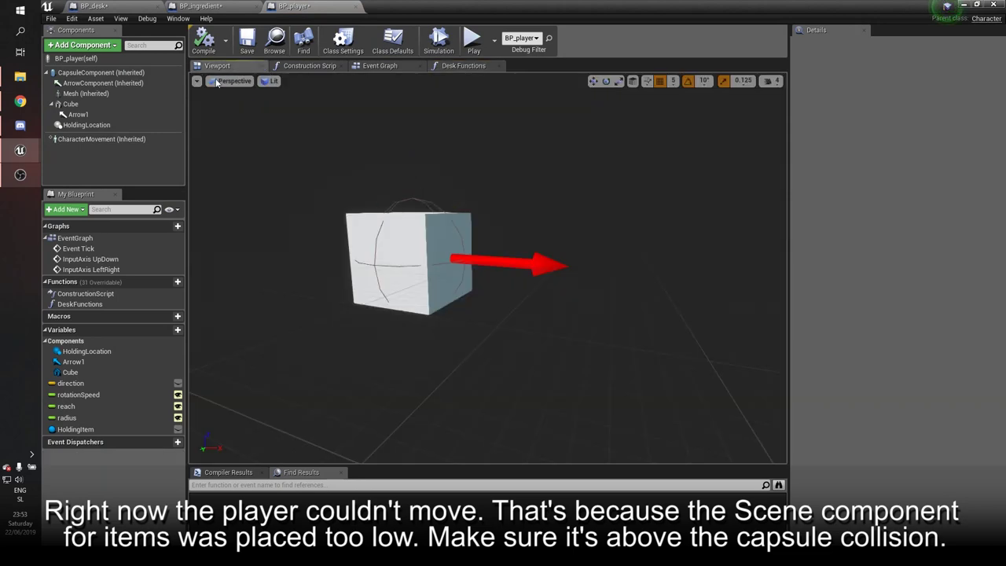
{"action": "left_click", "coordinate": [87, 125]}
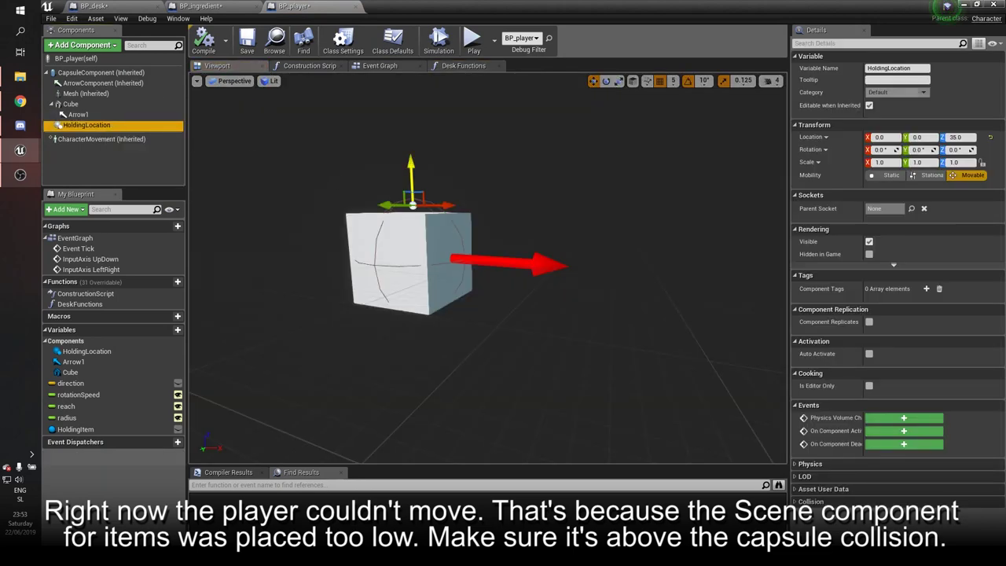
{"action": "left_click_drag", "start_coordinate": [410, 161], "coordinate": [412, 146]}
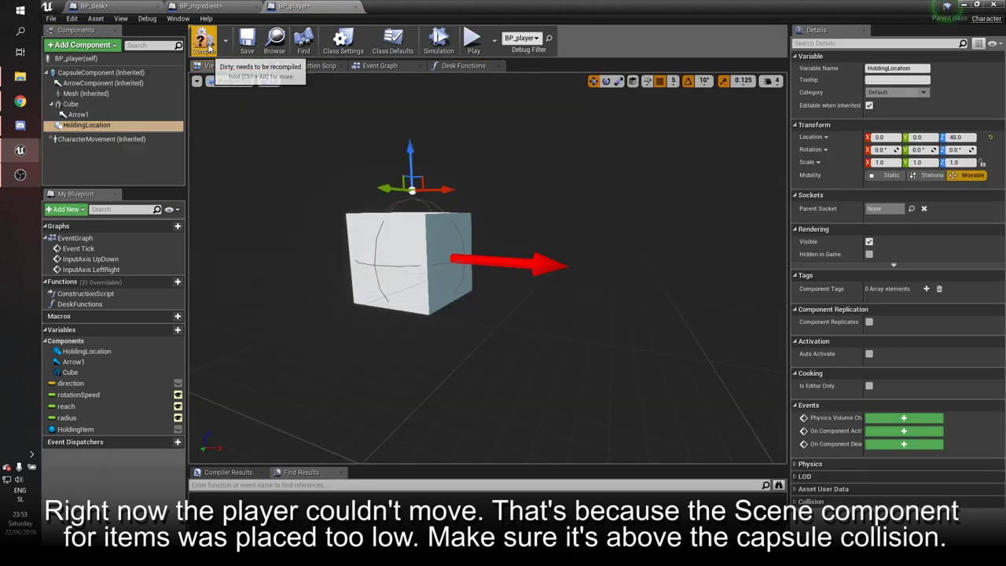
{"action": "left_click", "coordinate": [963, 7]}
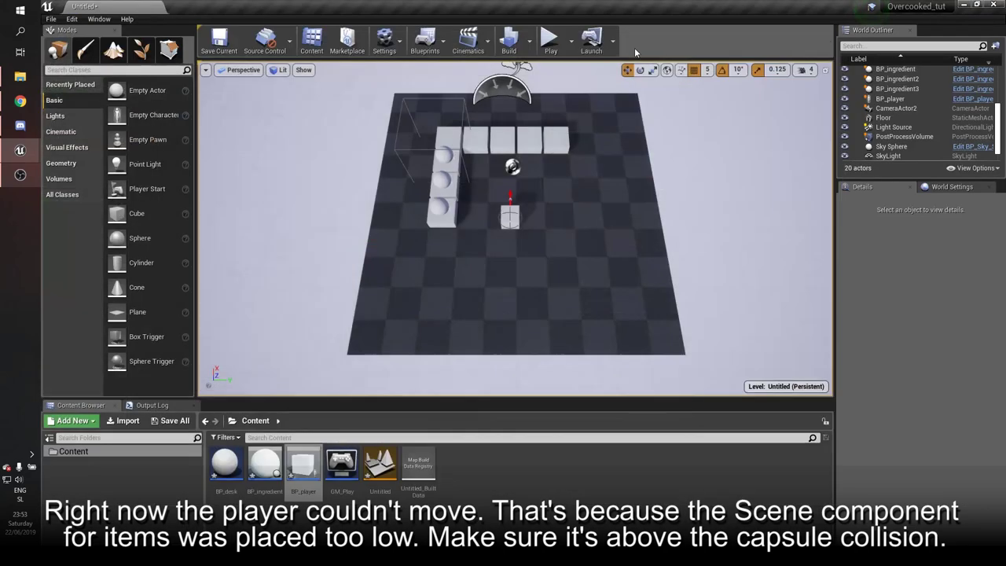
{"action": "left_click", "coordinate": [550, 38]}
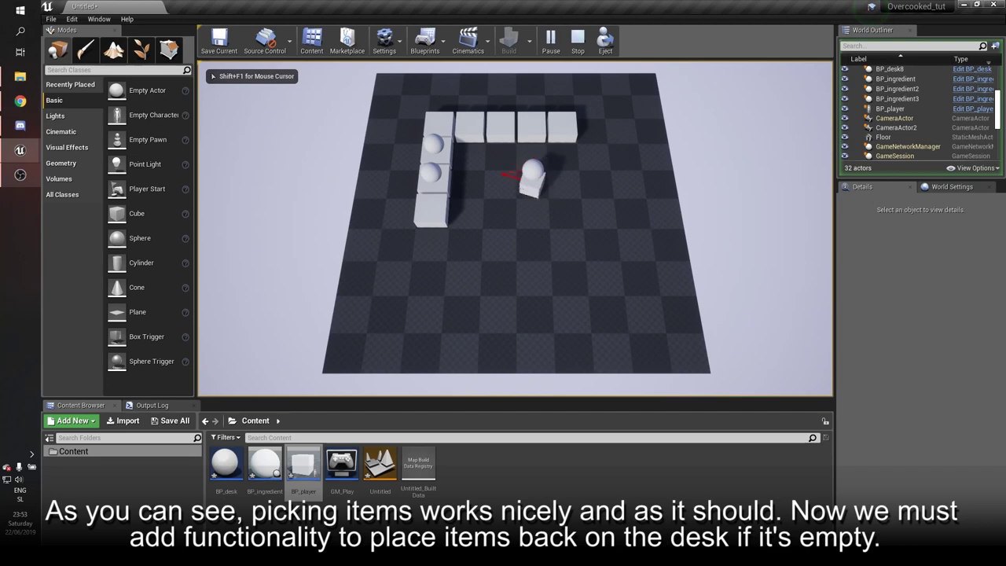
{"action": "key", "text": "a"}
{"action": "key", "text": "w"}
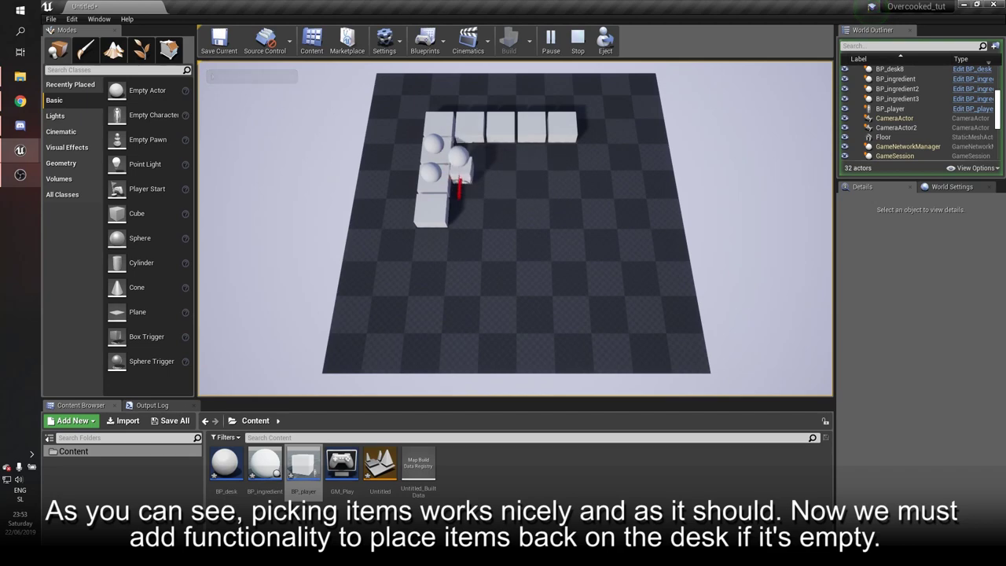
{"action": "key", "text": "d"}
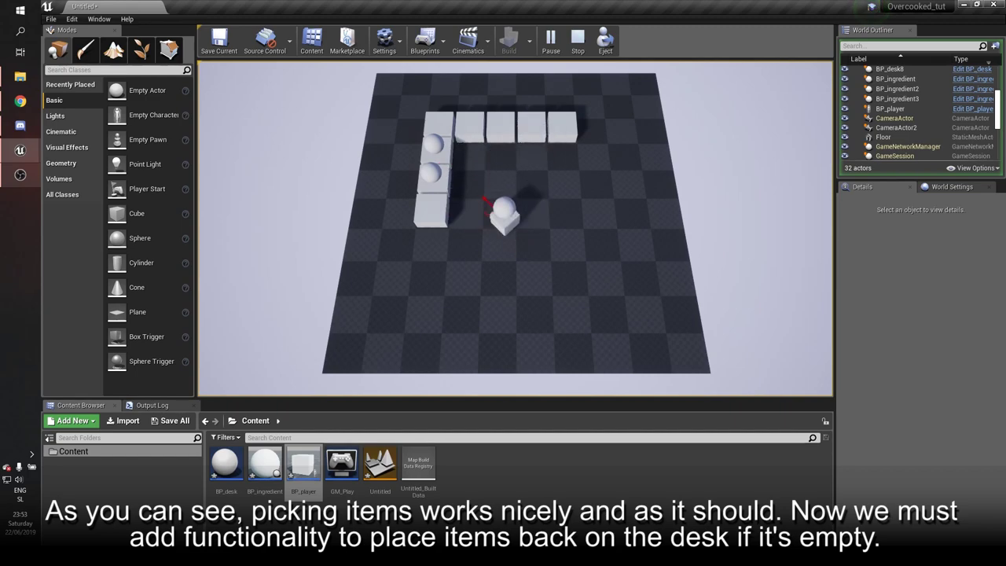
{"action": "key", "text": "Escape"}
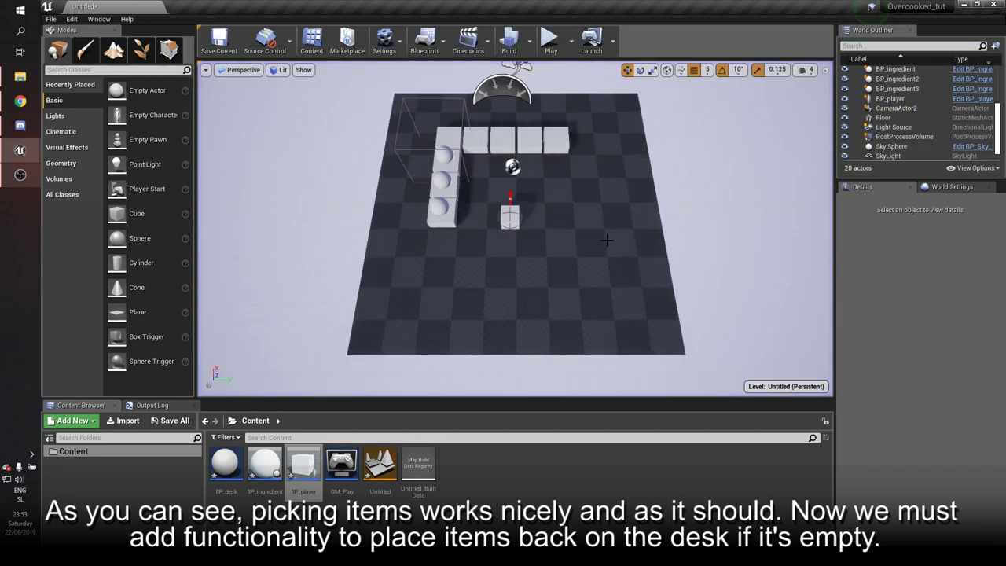
Step: Select the pick-up nodes in BP_player's Desk Functions graph and wrap them in a 'Pick up from the desk' comment
{"action": "double_click", "coordinate": [300, 464]}
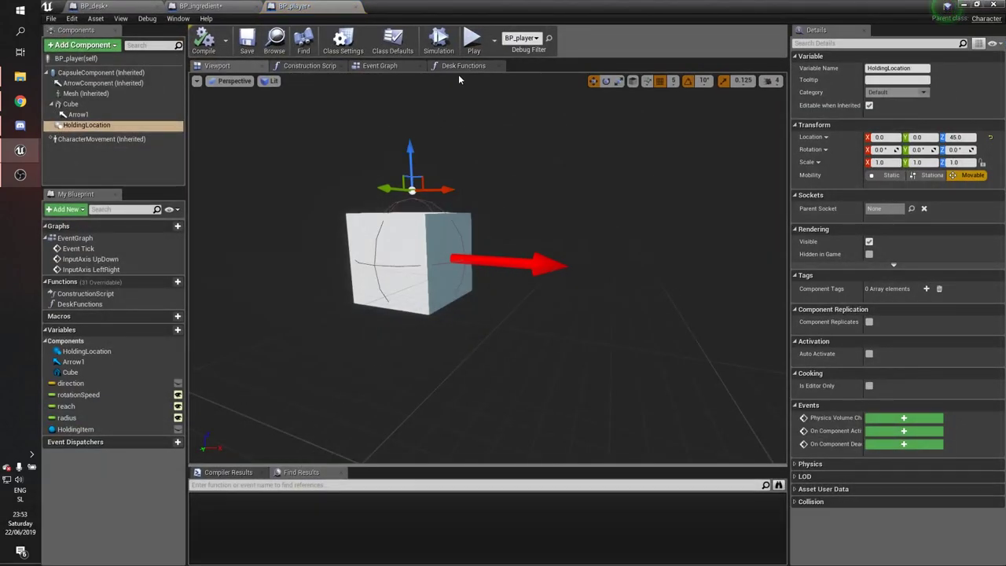
{"action": "left_click", "coordinate": [462, 68]}
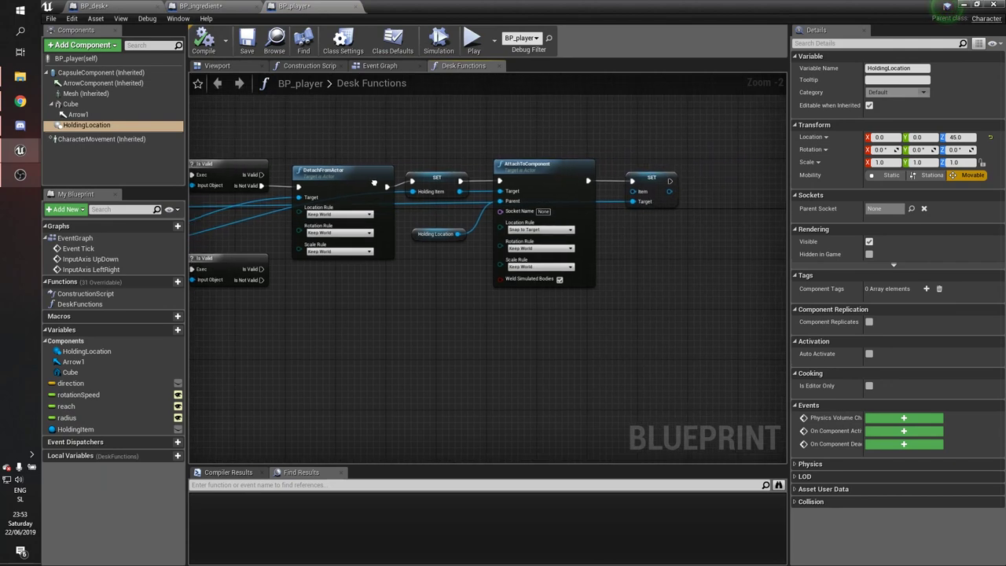
{"action": "scroll", "coordinate": [343, 178], "scroll_direction": "down", "scroll_amount": 2}
{"action": "left_click_drag", "start_coordinate": [577, 258], "coordinate": [579, 260]}
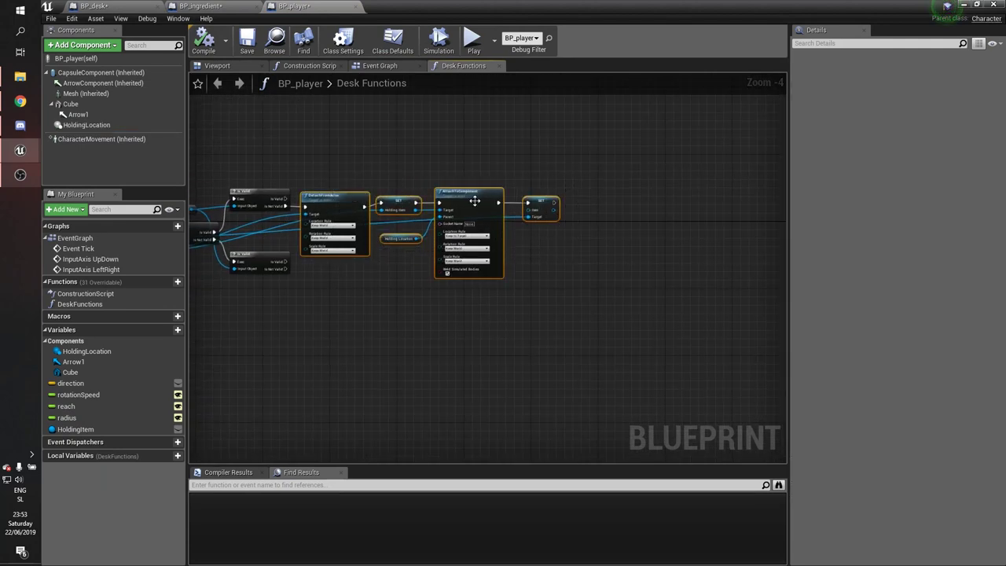
{"action": "left_click_drag", "start_coordinate": [472, 198], "coordinate": [523, 199]}
{"action": "type", "text": "c"}
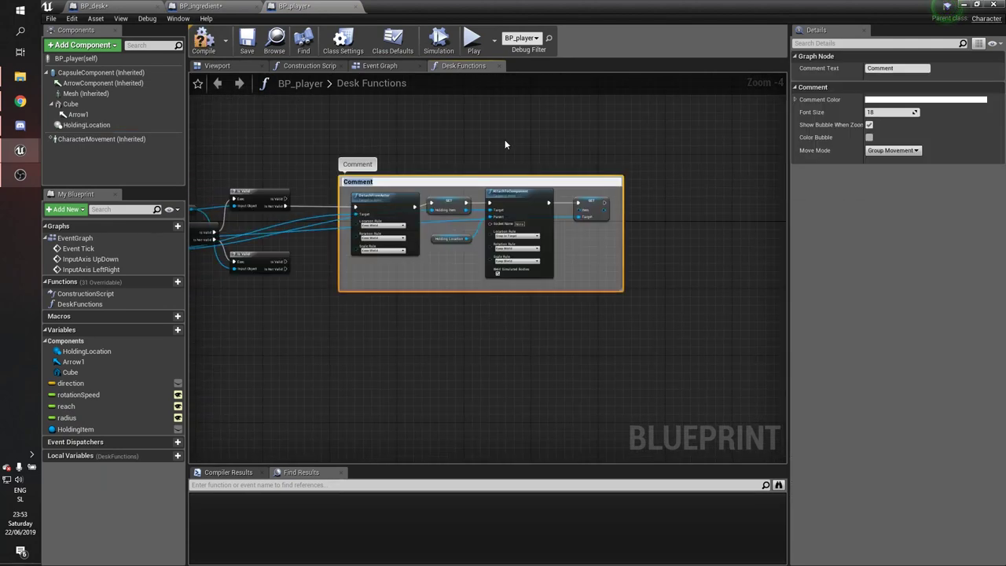
{"action": "type", "text": "Pick up from the desk"}
{"action": "scroll", "coordinate": [431, 187], "scroll_direction": "up", "scroll_amount": 2}
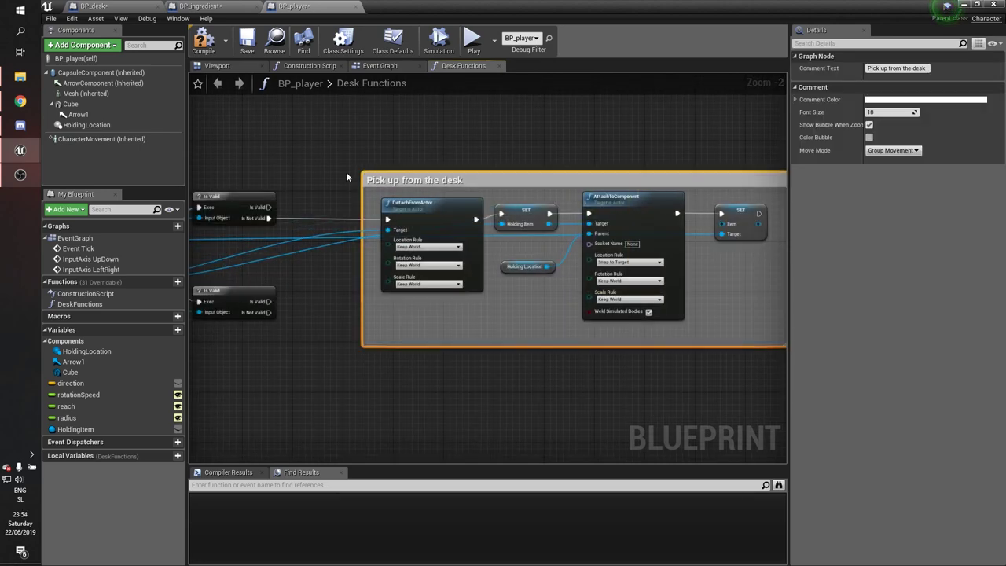
{"action": "right_click_drag", "start_coordinate": [346, 177], "coordinate": [574, 161]}
Step: Add a Reroute node off the upper Is Valid node's Is Valid output
{"action": "scroll", "coordinate": [281, 273], "scroll_direction": "up", "scroll_amount": 2}
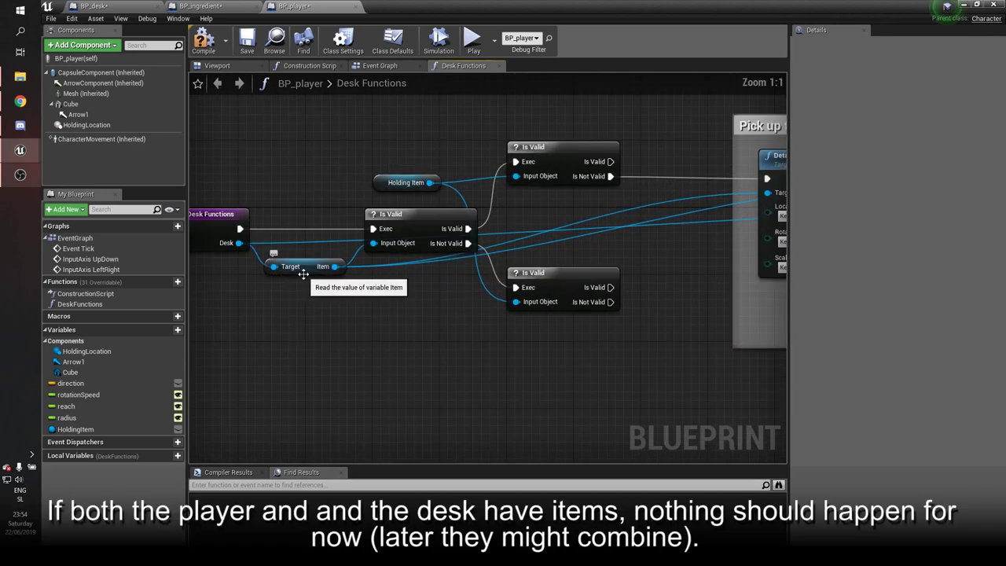
{"action": "right_click_drag", "start_coordinate": [431, 187], "coordinate": [439, 245]}
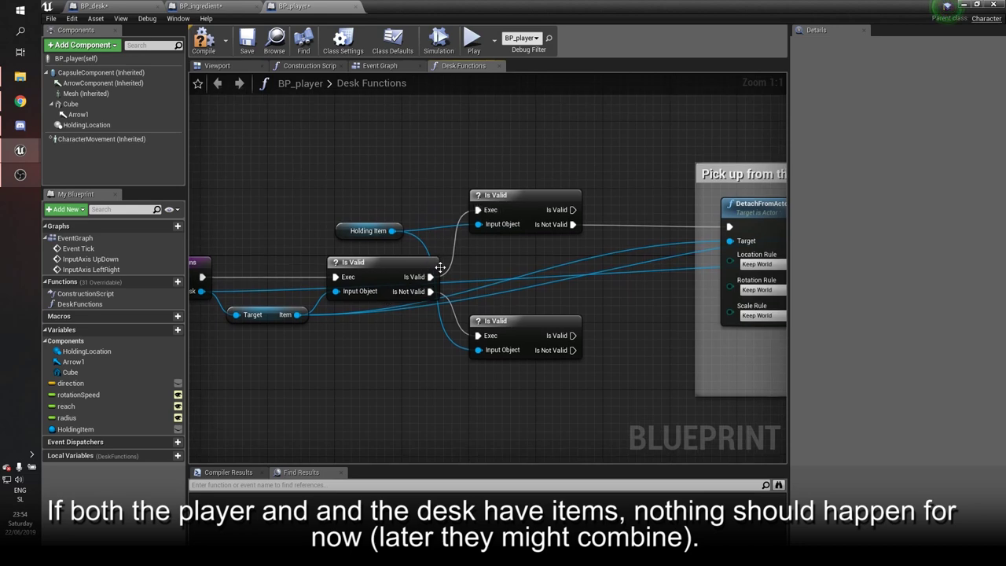
{"action": "right_click_drag", "start_coordinate": [598, 204], "coordinate": [458, 255]}
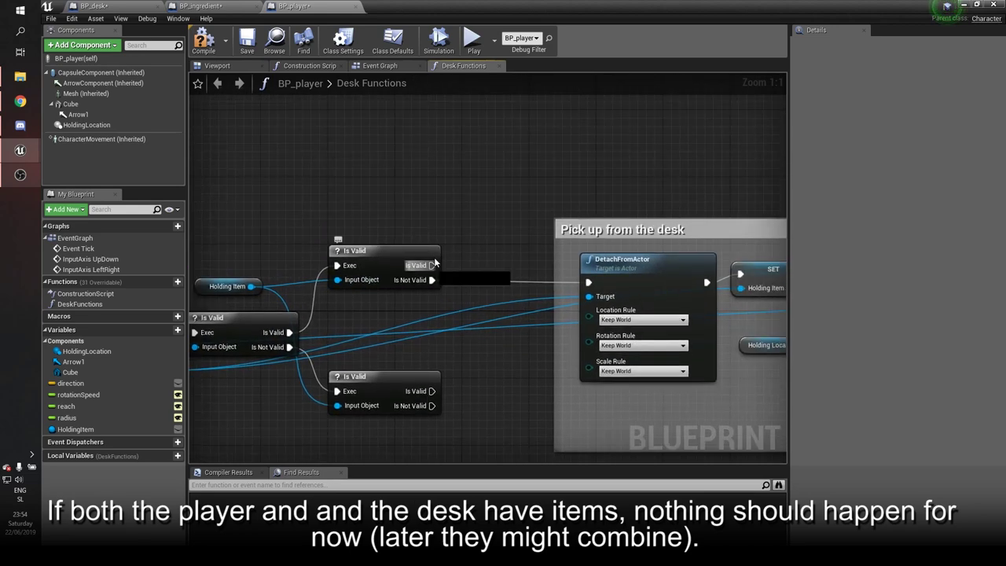
{"action": "left_click_drag", "start_coordinate": [432, 265], "coordinate": [554, 131]}
{"action": "type", "text": "rero"}
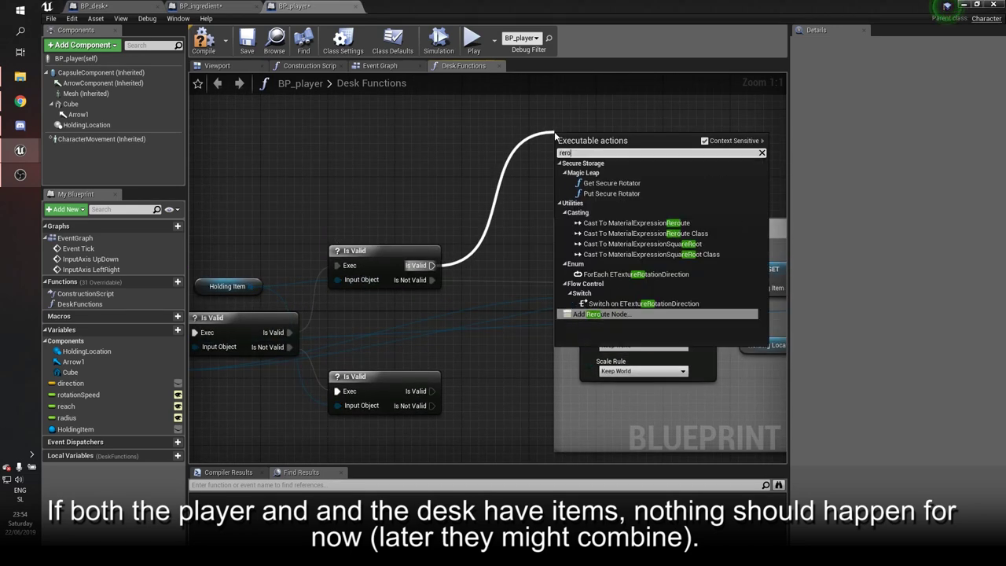
{"action": "type", "text": "ut"}
{"action": "key", "text": "Return"}
Step: Wrap the reroute node in a comment titled 'Combine' and move it up and right
{"action": "right_click_drag", "start_coordinate": [603, 131], "coordinate": [482, 240]}
{"action": "key", "text": "c"}
{"action": "type", "text": "Combine"}
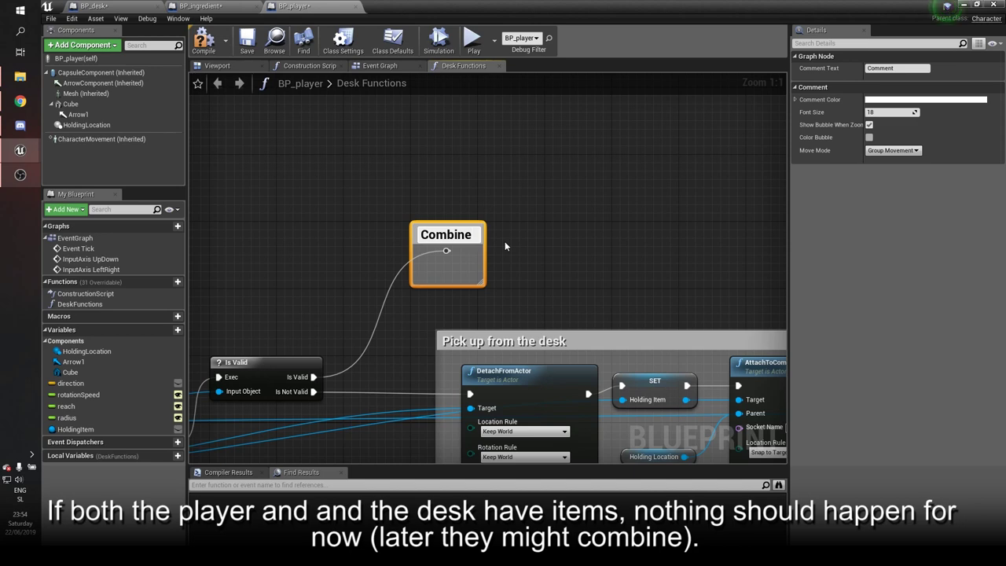
{"action": "key", "text": "Return"}
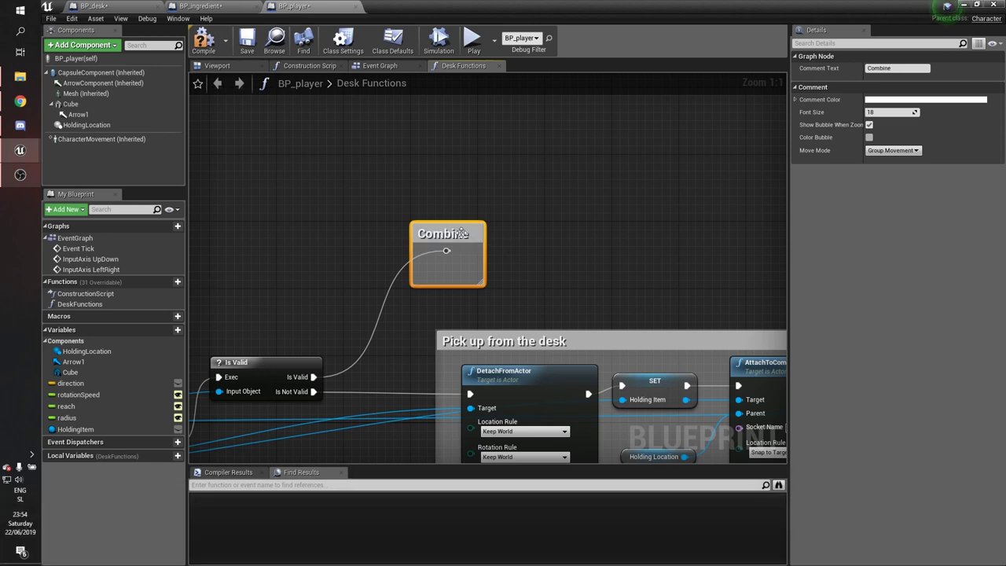
{"action": "left_click_drag", "start_coordinate": [461, 233], "coordinate": [485, 217]}
{"action": "left_click", "coordinate": [542, 264]}
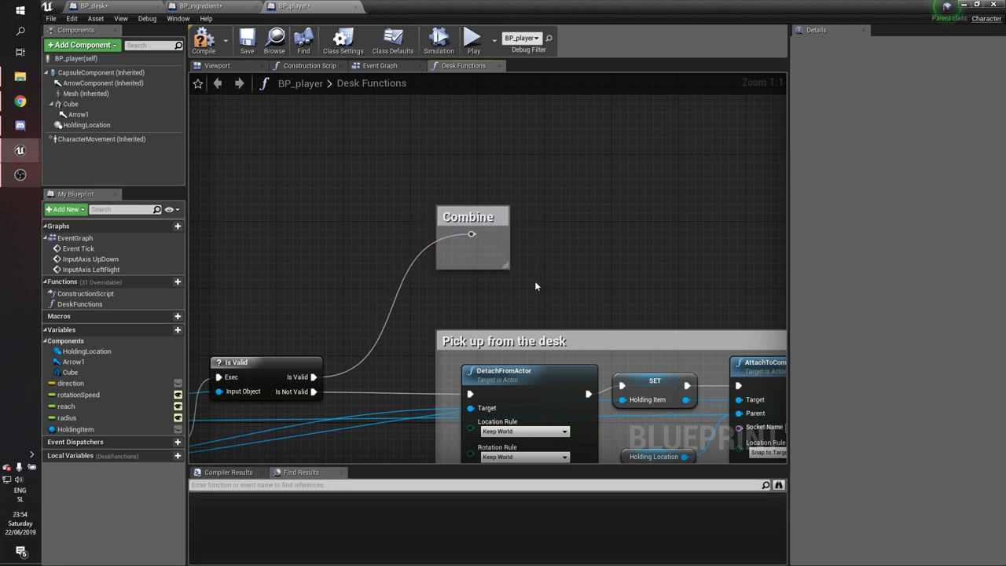
{"action": "right_click_drag", "start_coordinate": [529, 291], "coordinate": [614, 190]}
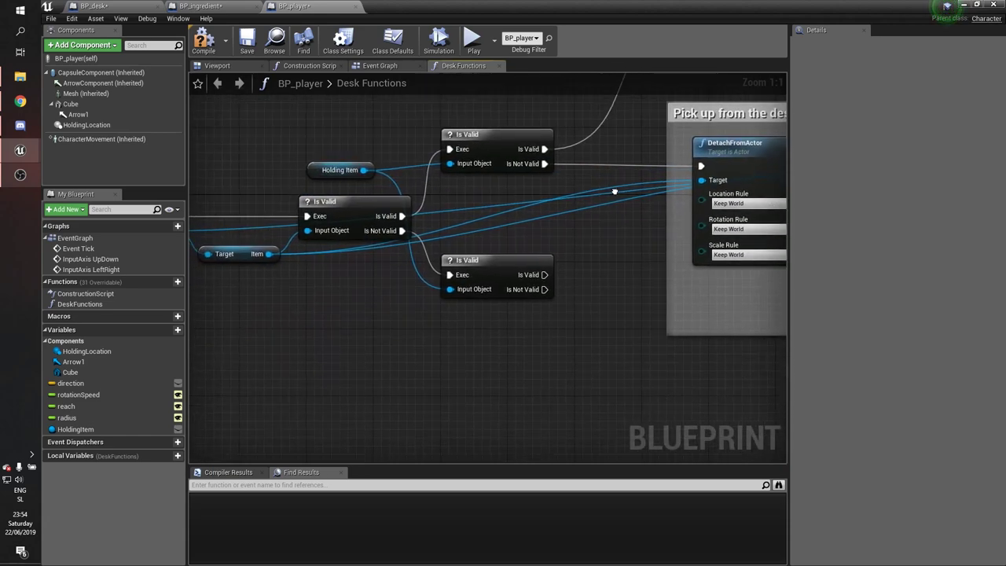
Step: Look over the Is Valid checks in Desk Functions, locating the lower check's valid branch
{"action": "right_click_drag", "start_coordinate": [399, 269], "coordinate": [544, 262]}
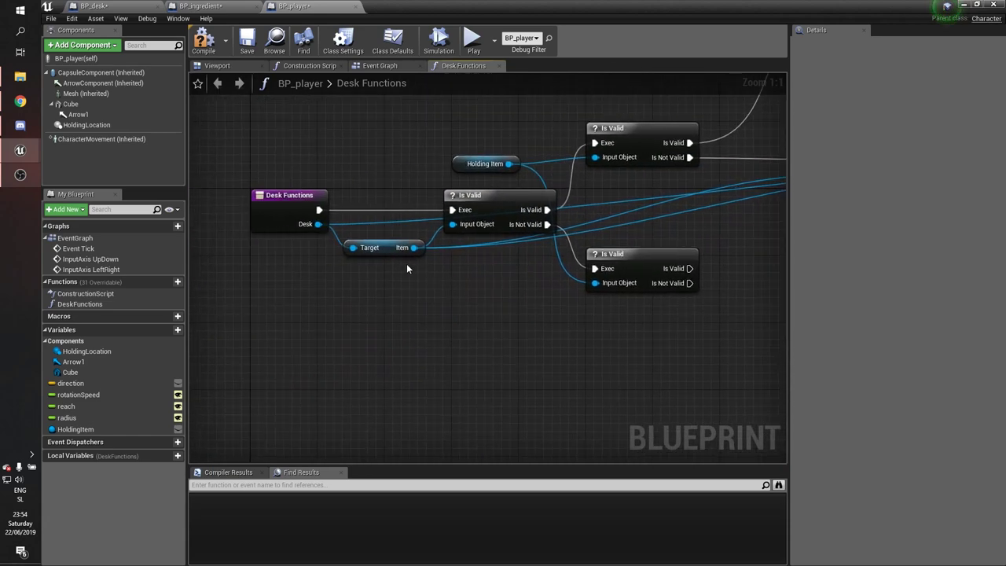
{"action": "left_click", "coordinate": [397, 249]}
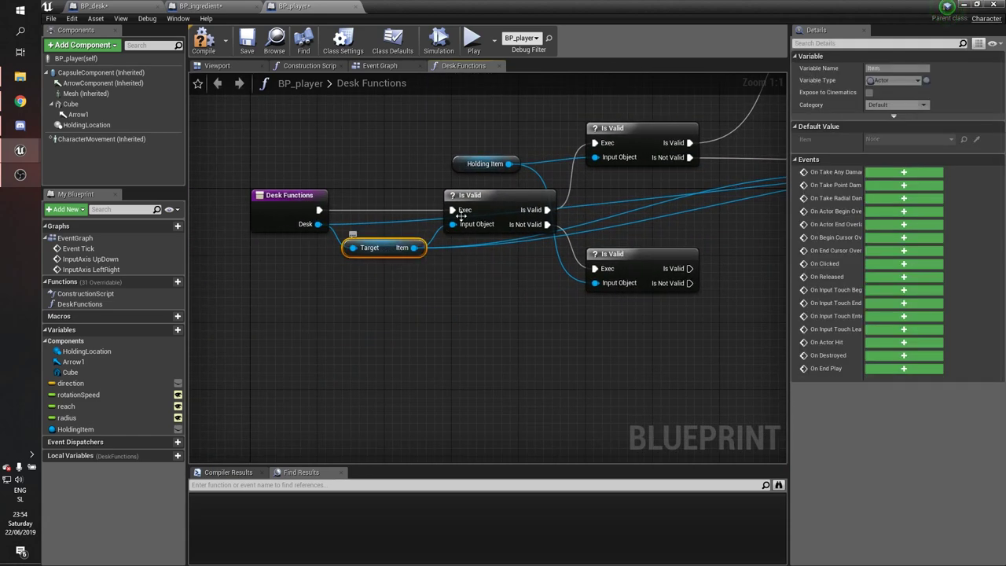
{"action": "left_click", "coordinate": [498, 203]}
{"action": "left_click", "coordinate": [622, 261]}
{"action": "right_click_drag", "start_coordinate": [675, 242], "coordinate": [530, 206]}
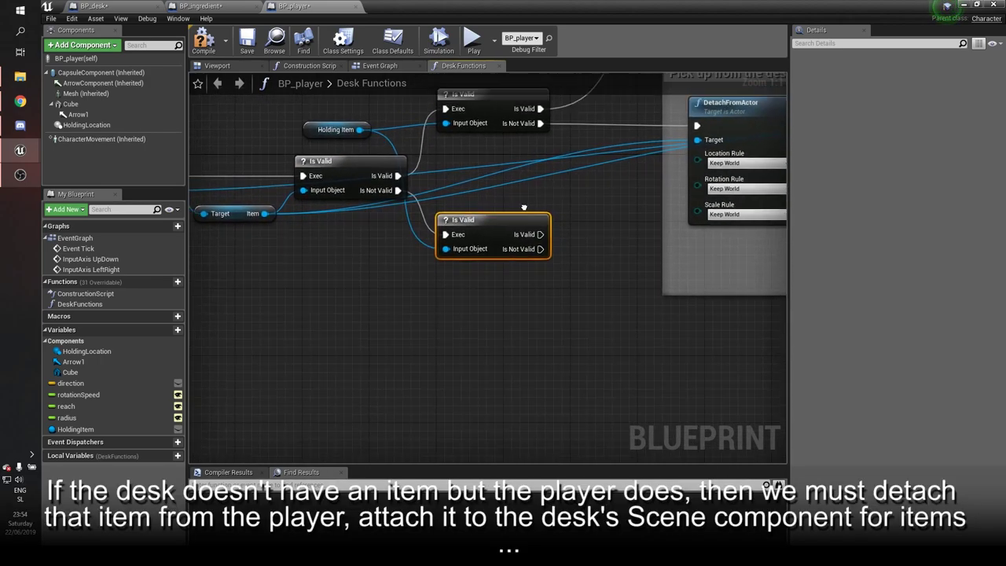
{"action": "right_click_drag", "start_coordinate": [529, 205], "coordinate": [359, 184]}
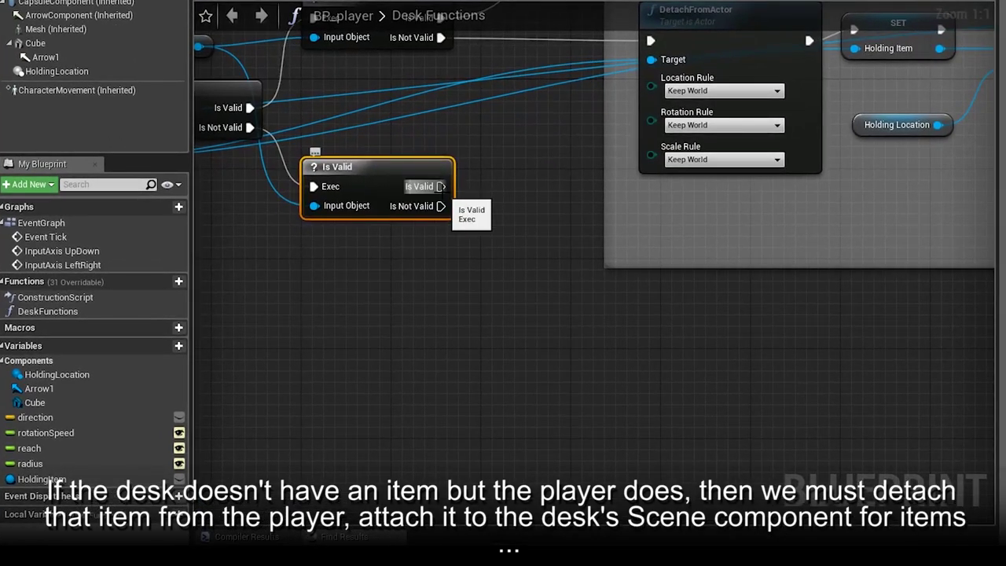
{"action": "left_click_drag", "start_coordinate": [440, 186], "coordinate": [515, 304]}
{"action": "left_click_drag", "start_coordinate": [578, 370], "coordinate": [578, 370]}
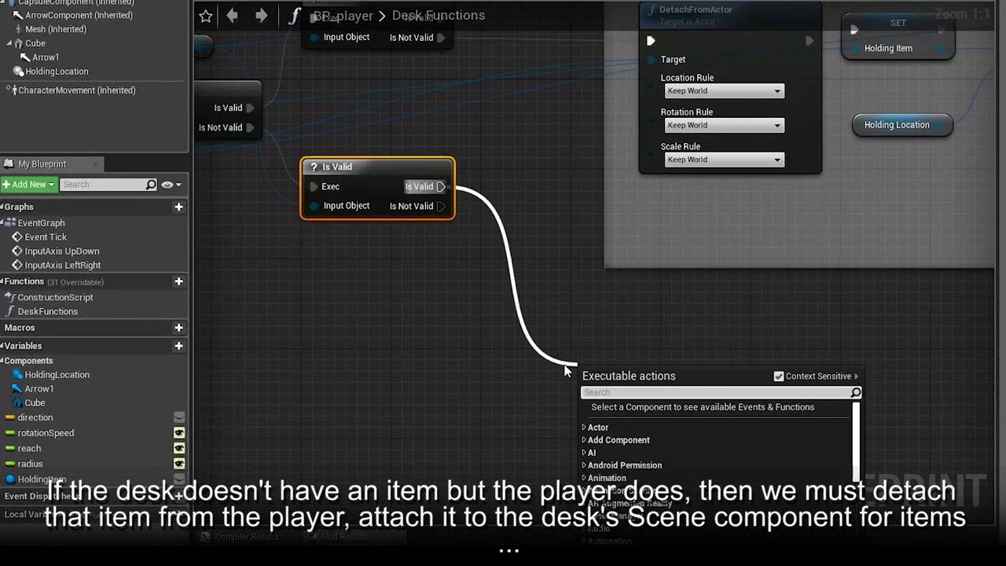
{"action": "left_click", "coordinate": [214, 172]}
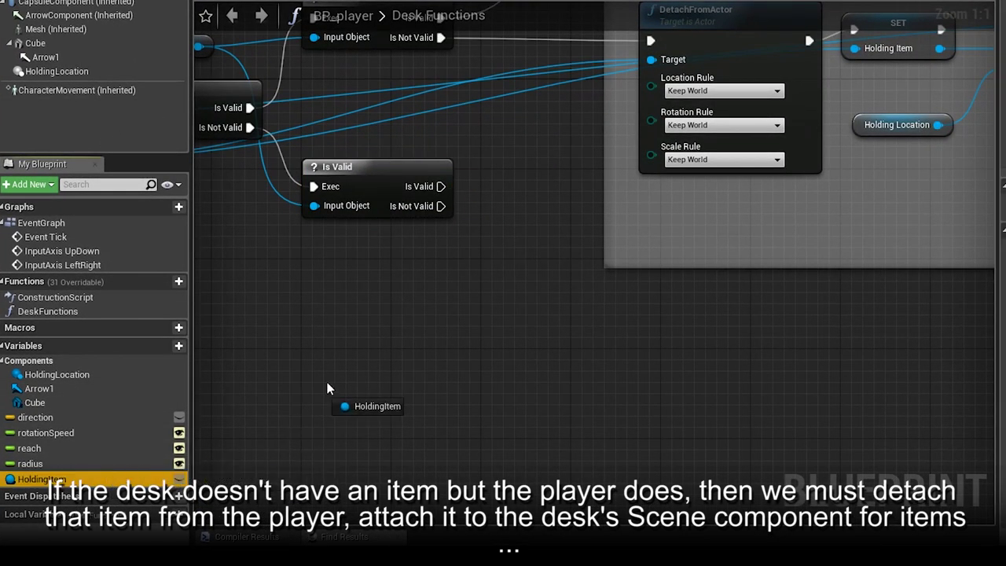
Step: Place a Holding Item getter and add a DetachFromActor node wired to the valid branch
{"action": "mouse_move", "coordinate": [61, 479]}
{"action": "left_mouse_down", "text": "ctrl"}
{"action": "mouse_move", "coordinate": [424, 349]}
{"action": "mouse_move", "coordinate": [565, 350]}
{"action": "mouse_move", "coordinate": [624, 309]}
{"action": "left_mouse_up", "text": "ctrl"}
{"action": "type", "text": "detach"}
{"action": "key", "text": "Return"}
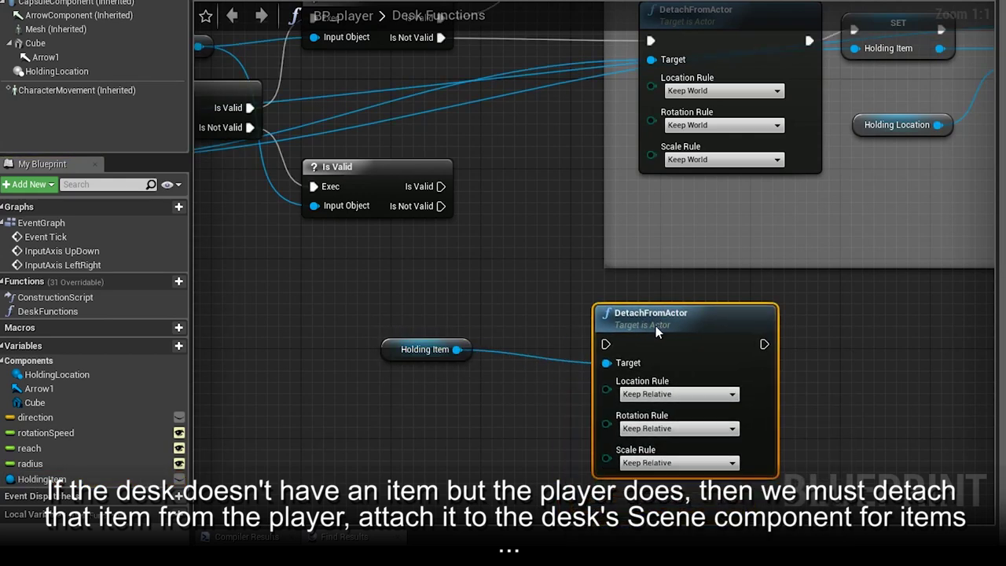
{"action": "mouse_move", "coordinate": [617, 343]}
{"action": "left_mouse_down"}
{"action": "mouse_move", "coordinate": [441, 185]}
{"action": "mouse_move", "coordinate": [618, 345]}
{"action": "left_mouse_up"}
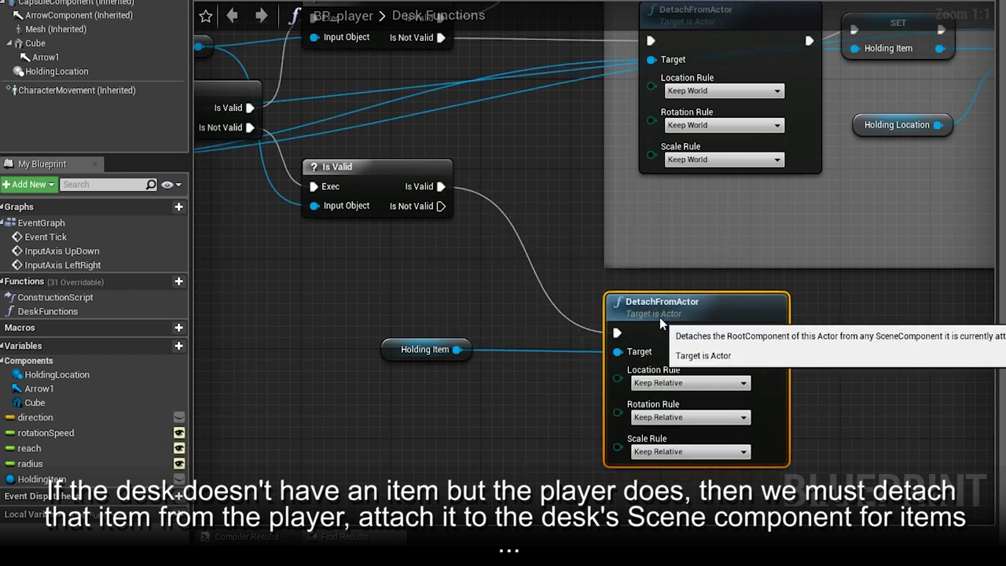
{"action": "left_click", "coordinate": [555, 408]}
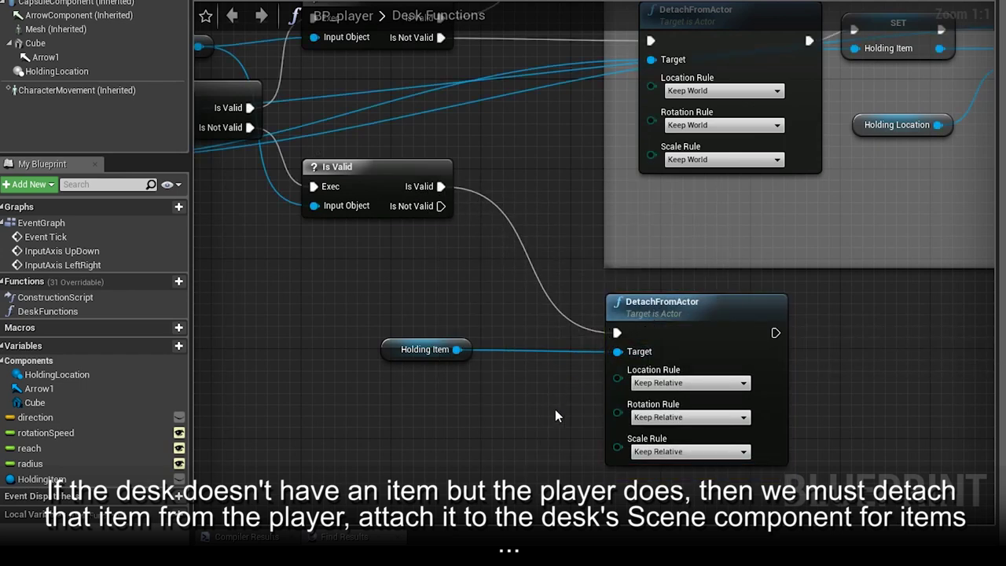
Step: Set DetachFromActor's Location, Rotation and Scale rules all to Keep World
{"action": "left_click", "coordinate": [676, 382]}
{"action": "left_click", "coordinate": [660, 403]}
{"action": "left_click", "coordinate": [660, 417]}
{"action": "left_click", "coordinate": [652, 439]}
{"action": "left_click", "coordinate": [689, 451]}
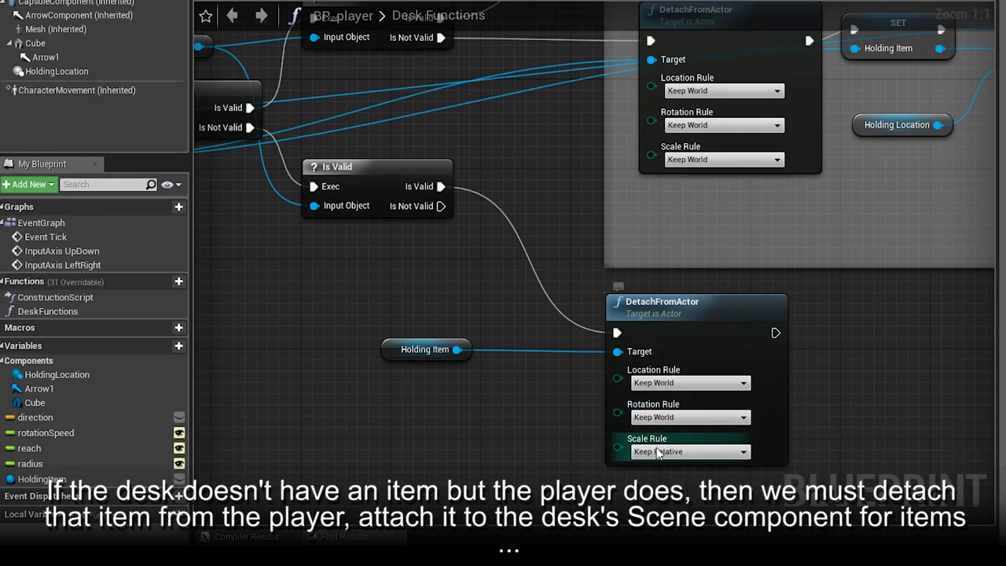
{"action": "left_click", "coordinate": [656, 473]}
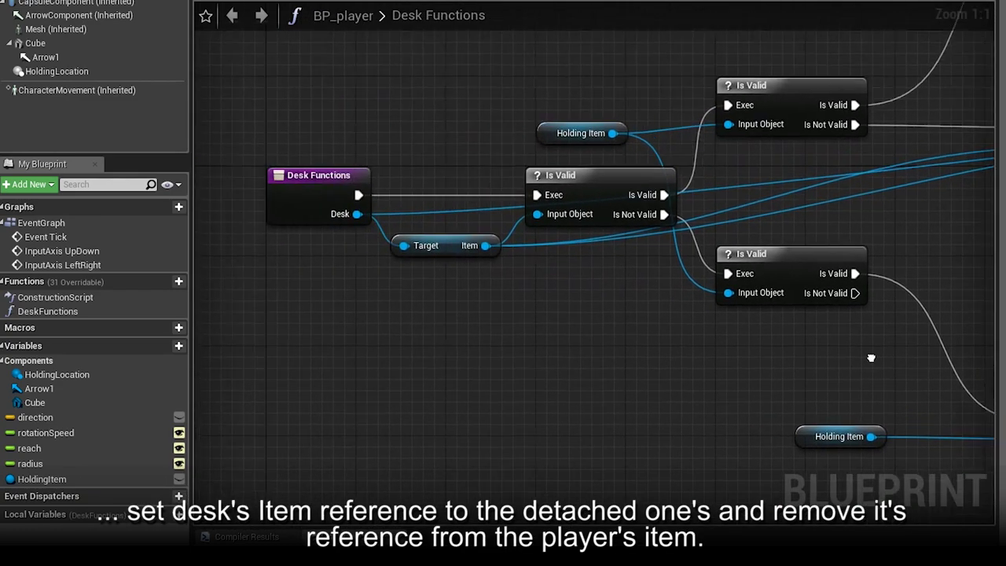
Step: Add an AttachToComponent node pulled from the Desk pin
{"action": "right_click_drag", "start_coordinate": [450, 236], "coordinate": [505, 236]}
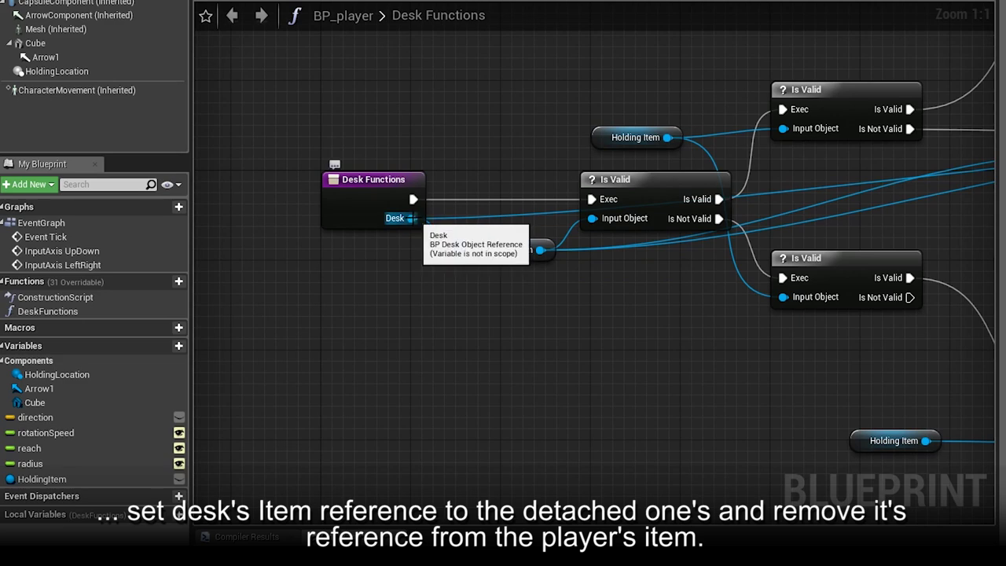
{"action": "left_click_drag", "start_coordinate": [410, 218], "coordinate": [724, 381]}
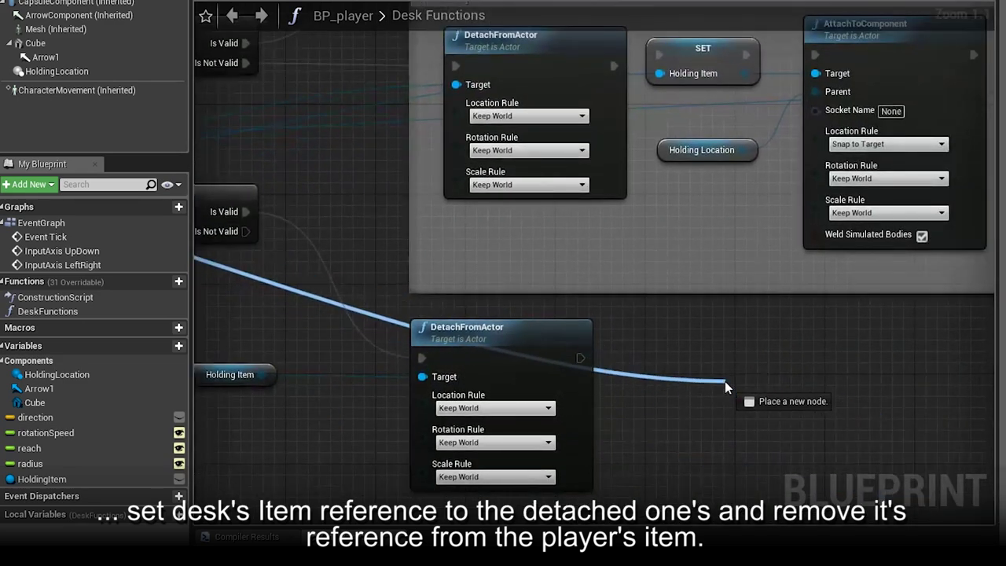
{"action": "type", "text": "attach"}
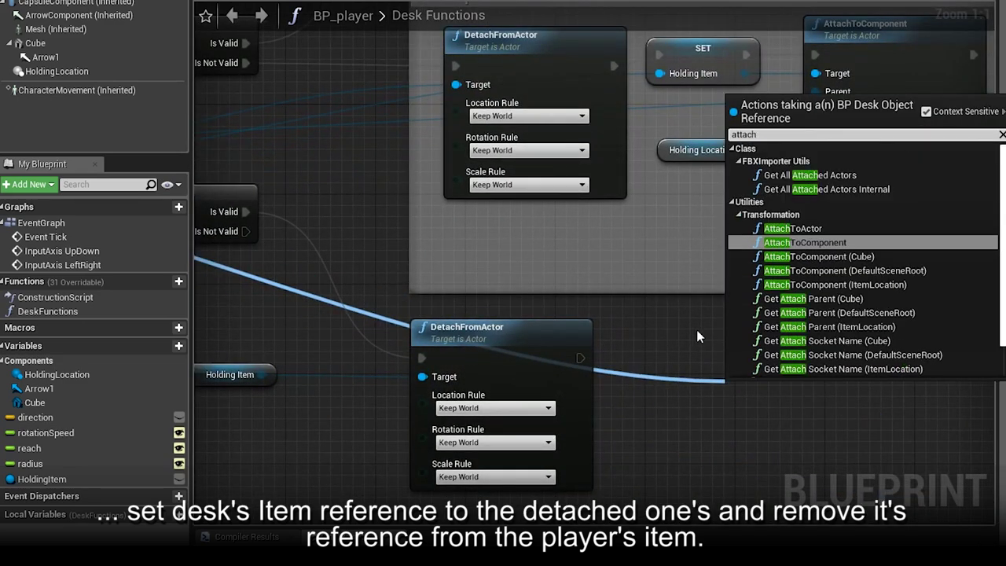
{"action": "key", "text": "Return"}
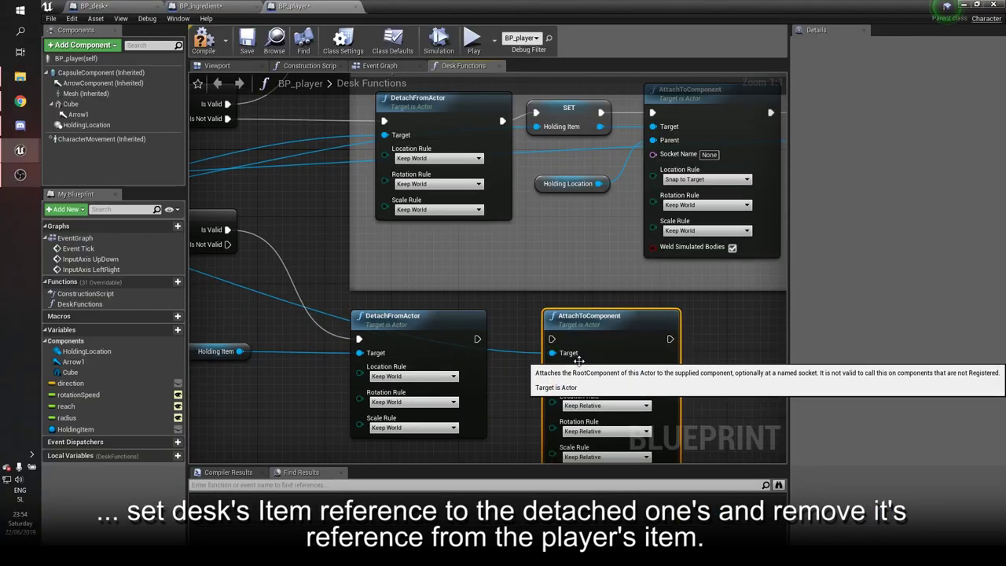
Step: Break AttachToComponent's existing Target link and move the Holding Item getter lower
{"action": "right_click_drag", "start_coordinate": [601, 362], "coordinate": [629, 307]}
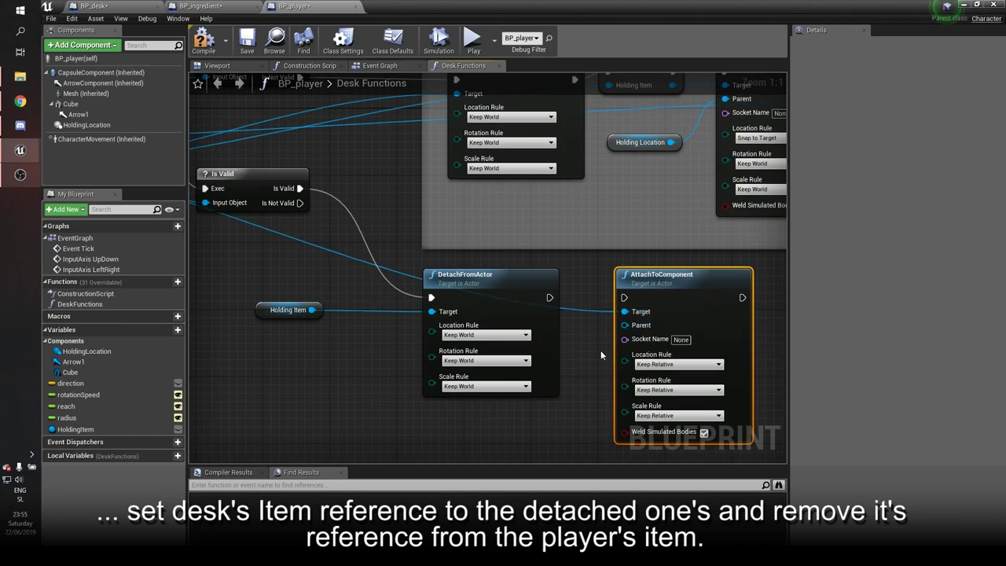
{"action": "left_click", "coordinate": [625, 311], "text": "alt"}
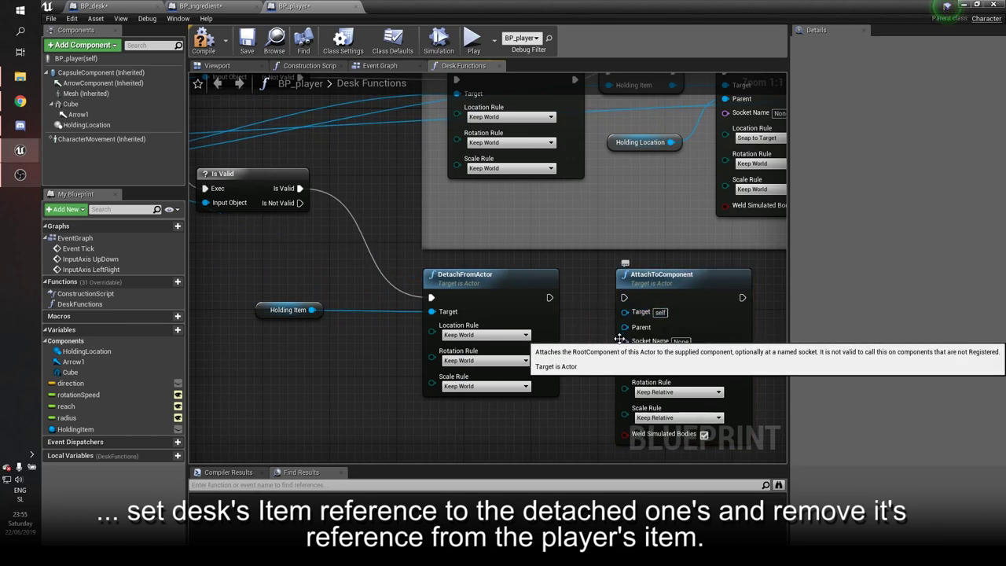
{"action": "left_click_drag", "start_coordinate": [262, 314], "coordinate": [287, 362]}
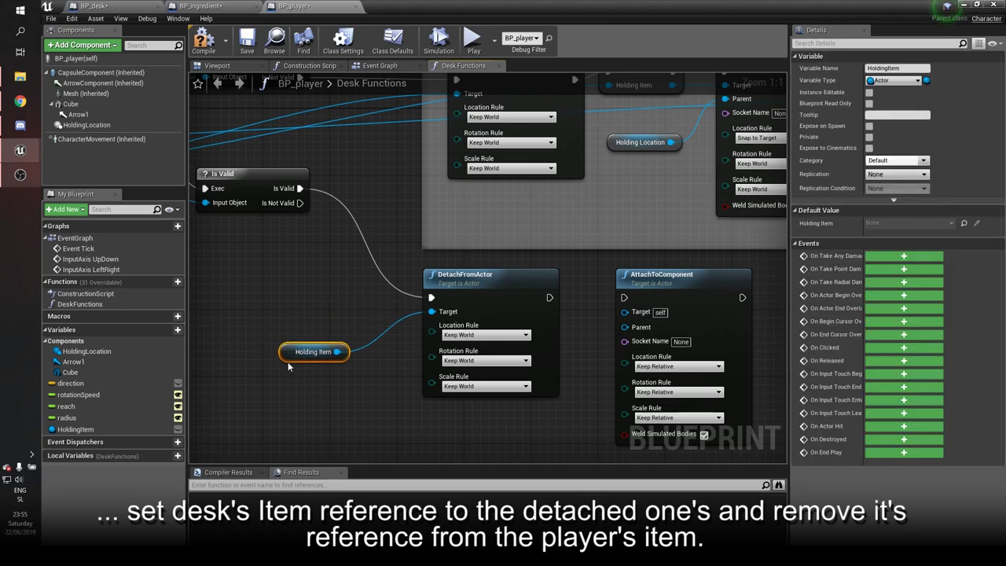
{"action": "right_click_drag", "start_coordinate": [608, 303], "coordinate": [710, 295]}
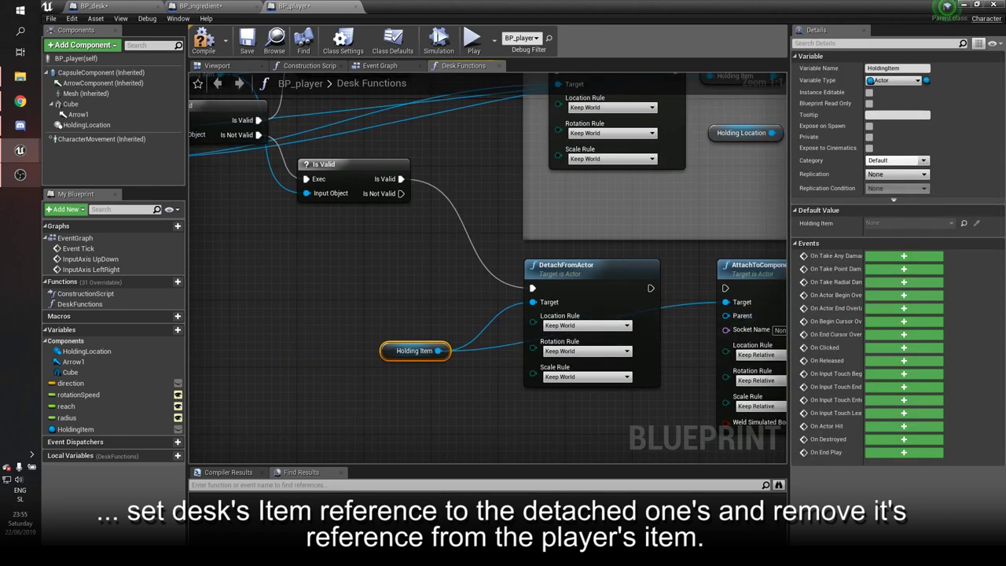
{"action": "right_click_drag", "start_coordinate": [454, 276], "coordinate": [734, 376]}
{"action": "left_click", "coordinate": [407, 268]}
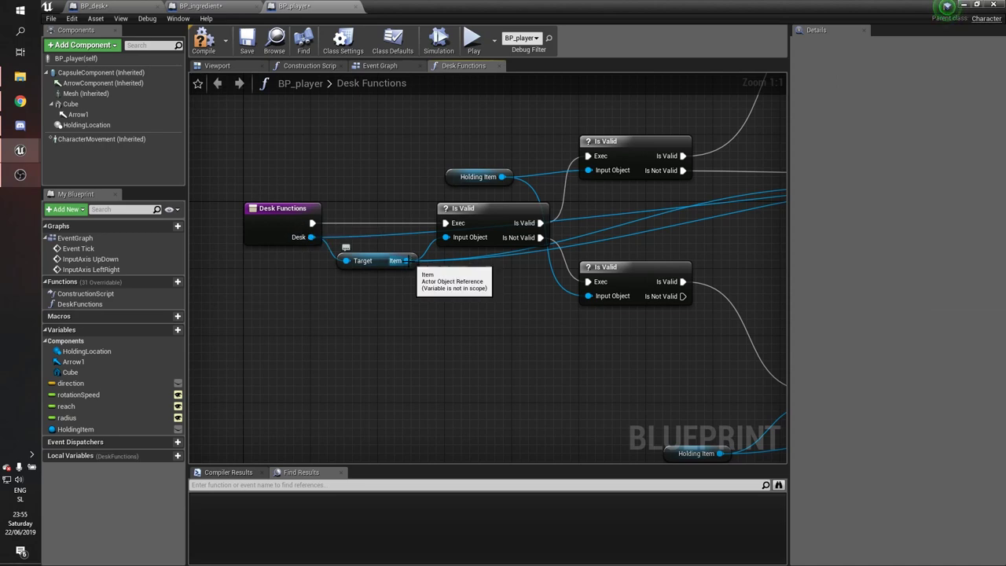
Step: Add a getter for the desk's Item Location and connect it to AttachToComponent's Parent
{"action": "left_click_drag", "start_coordinate": [307, 239], "coordinate": [348, 290]}
{"action": "type", "text": "get"}
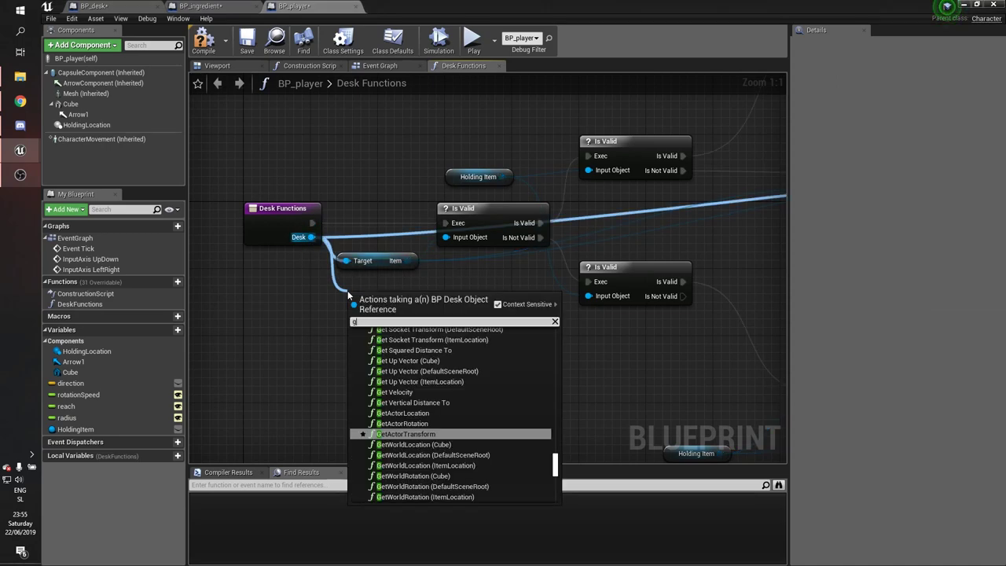
{"action": "type", "text": " s"}
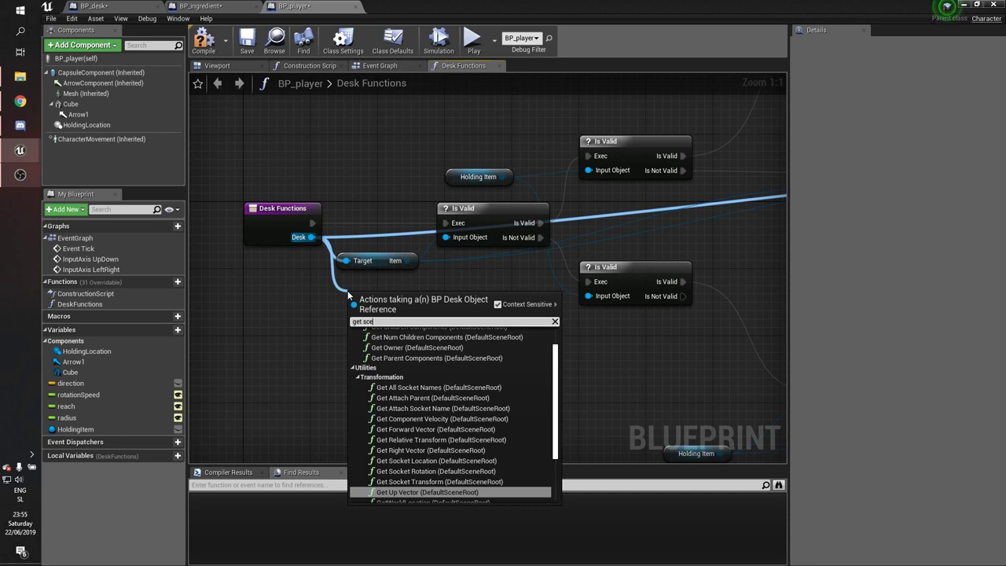
{"action": "key", "text": "BackSpace"}
{"action": "type", "text": "item"}
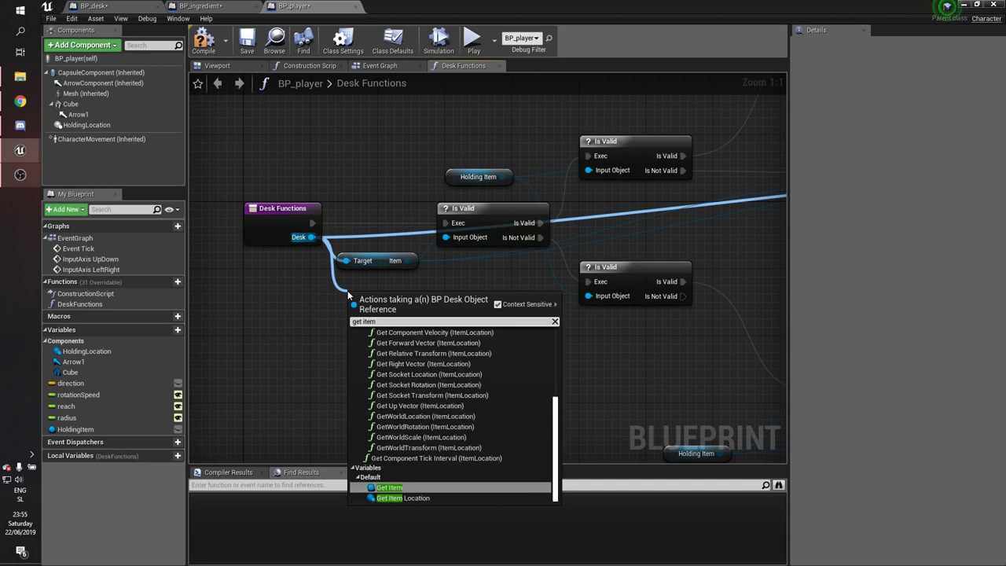
{"action": "left_click", "coordinate": [421, 497]}
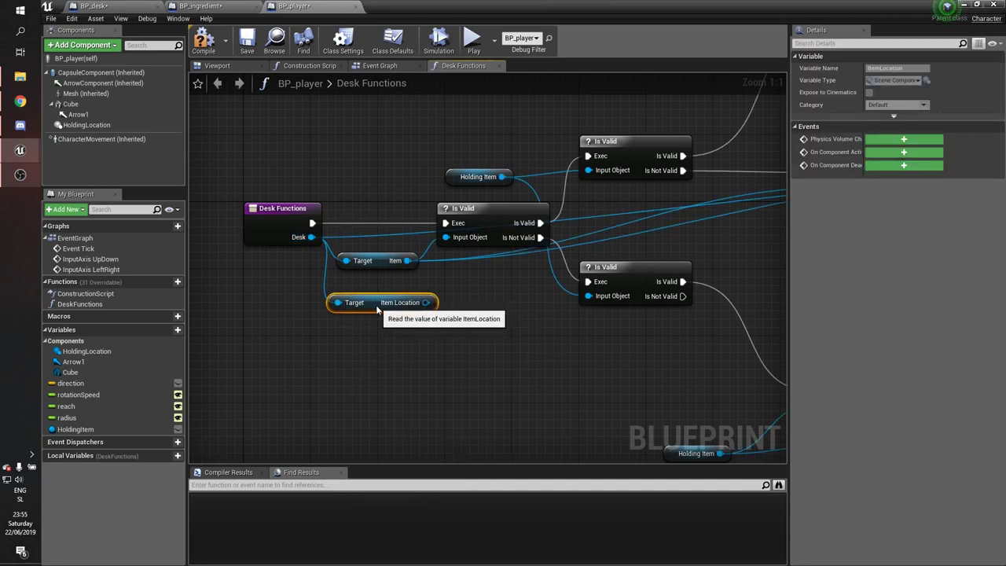
{"action": "left_click", "coordinate": [434, 315]}
{"action": "left_click_drag", "start_coordinate": [428, 303], "coordinate": [630, 341]}
Step: Set AttachToComponent's Location Rule to Snap to Target and Rotation and Scale to Keep World
{"action": "right_click_drag", "start_coordinate": [610, 357], "coordinate": [464, 286]}
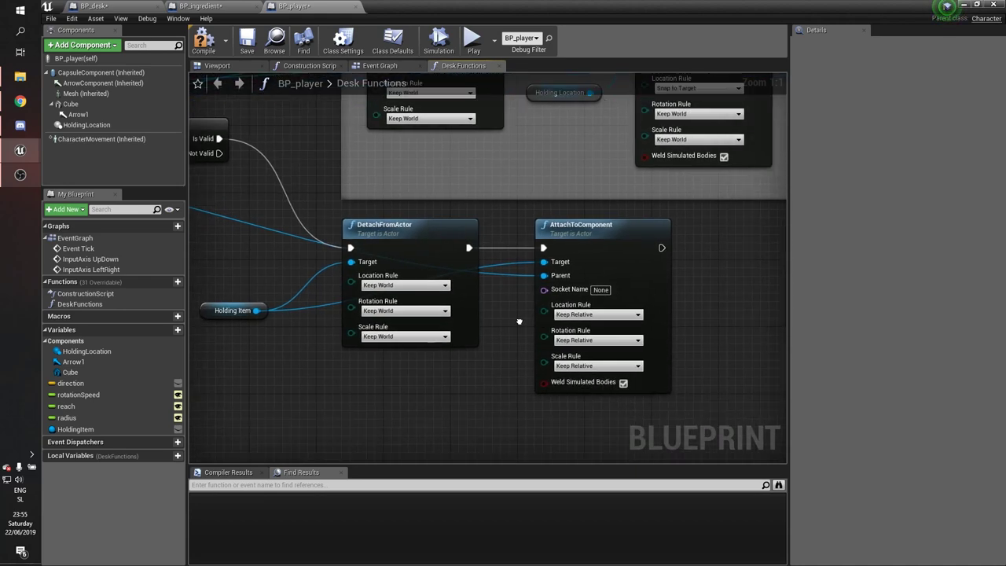
{"action": "left_click", "coordinate": [516, 282]}
{"action": "left_click", "coordinate": [511, 303]}
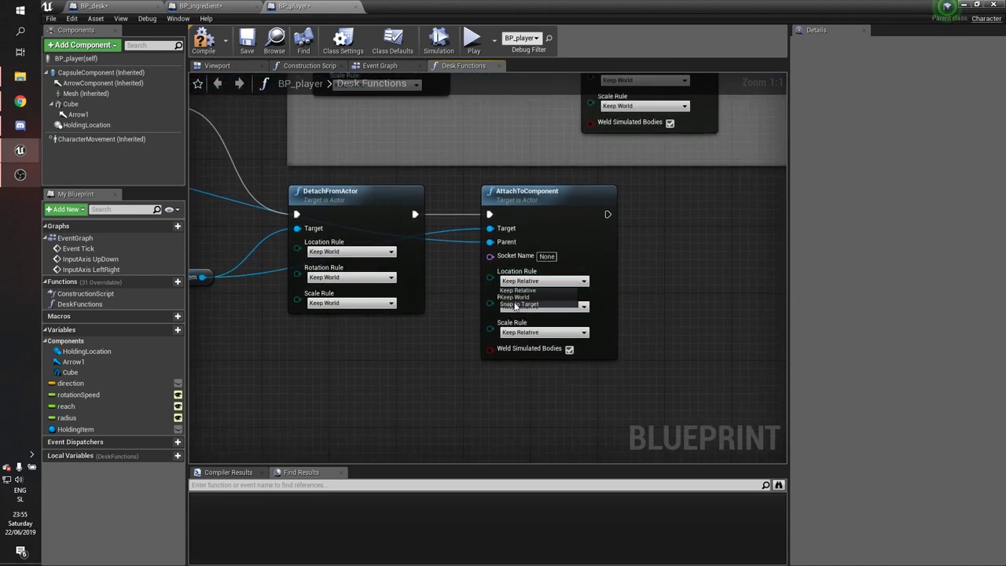
{"action": "left_click", "coordinate": [523, 306]}
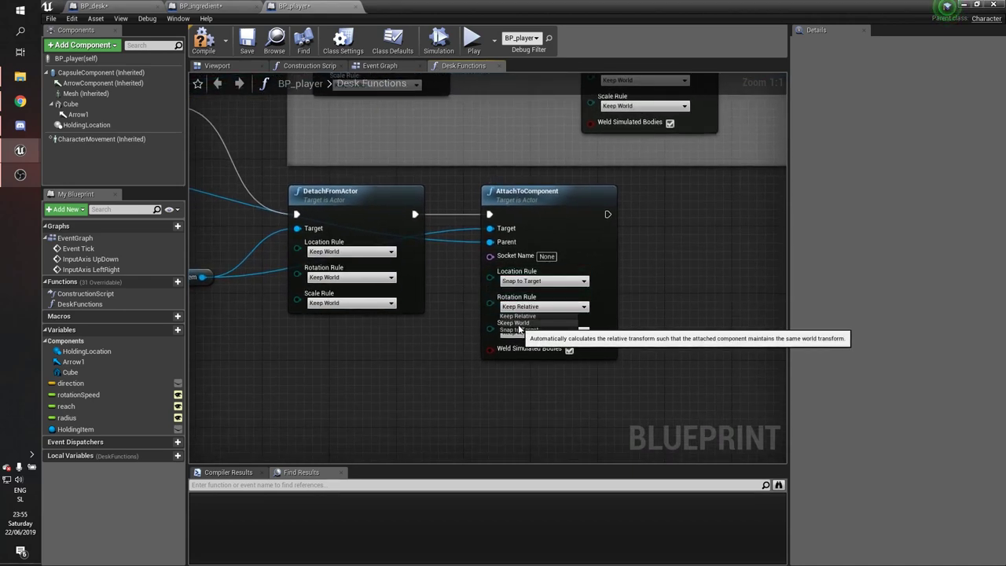
{"action": "left_click", "coordinate": [517, 324]}
{"action": "left_click", "coordinate": [521, 332]}
{"action": "left_click", "coordinate": [519, 349]}
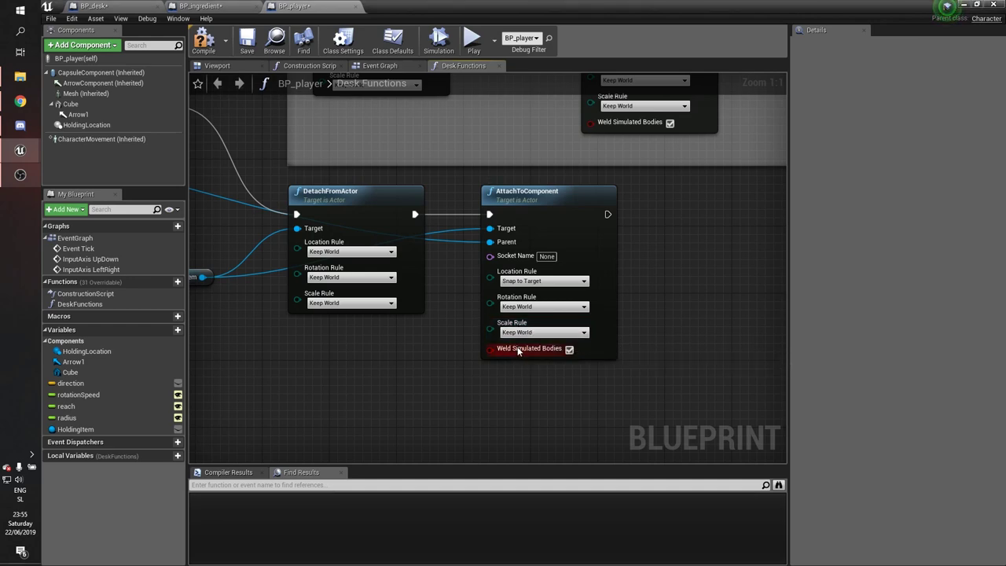
{"action": "right_click_drag", "start_coordinate": [430, 344], "coordinate": [571, 350]}
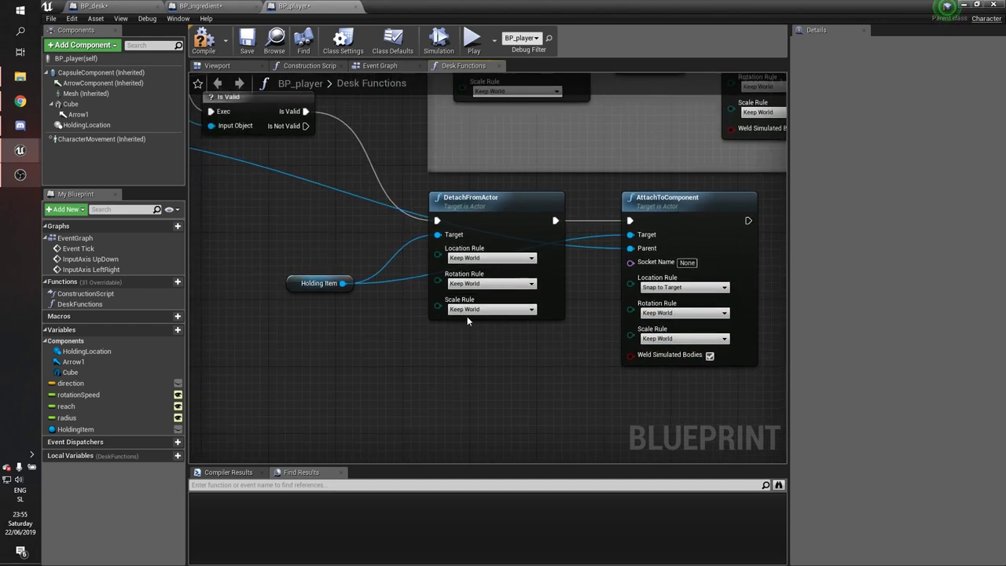
Step: Drop the HoldingItem variable into the graph as a SET HoldingItem node
{"action": "right_click_drag", "start_coordinate": [600, 209], "coordinate": [310, 260]}
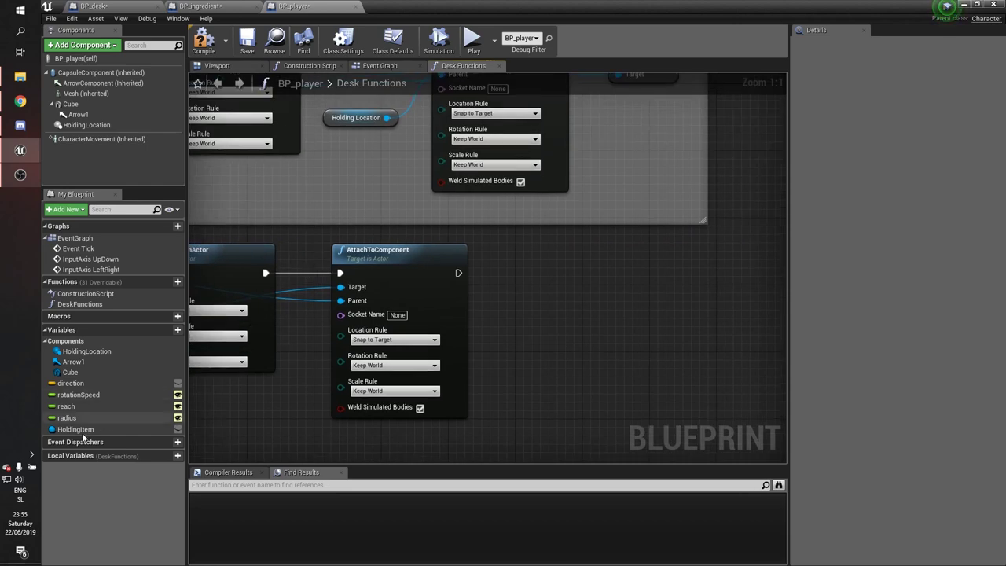
{"action": "mouse_move", "coordinate": [75, 429]}
{"action": "left_mouse_down"}
{"action": "mouse_move", "coordinate": [518, 280]}
{"action": "mouse_move", "coordinate": [632, 274]}
{"action": "left_mouse_up"}
{"action": "left_click", "coordinate": [644, 277]}
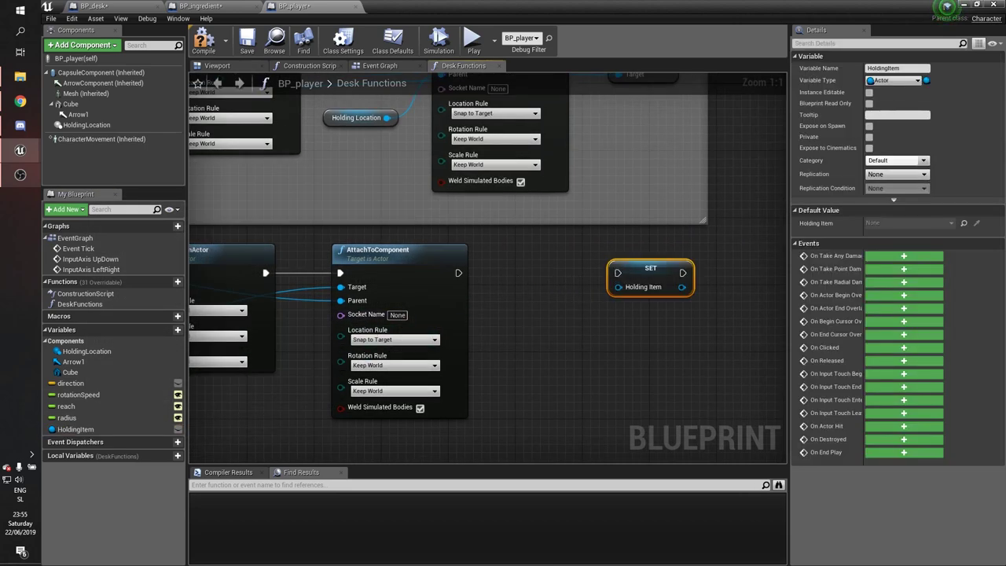
Step: Add a Set Item node for the desk, run it after AttachToComponent, and feed it the held item
{"action": "right_click_drag", "start_coordinate": [621, 277], "coordinate": [789, 417]}
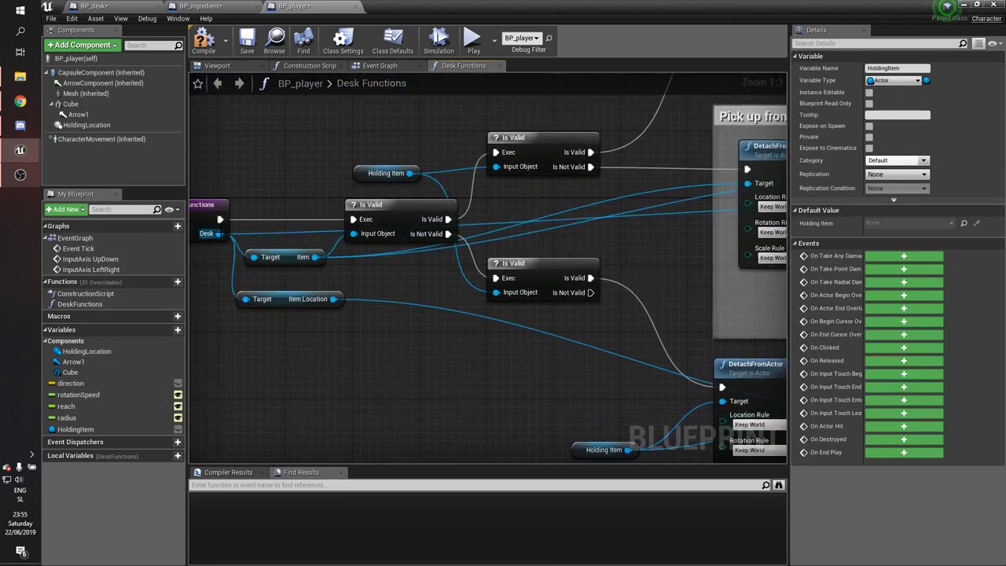
{"action": "left_click_drag", "start_coordinate": [314, 257], "coordinate": [679, 300]}
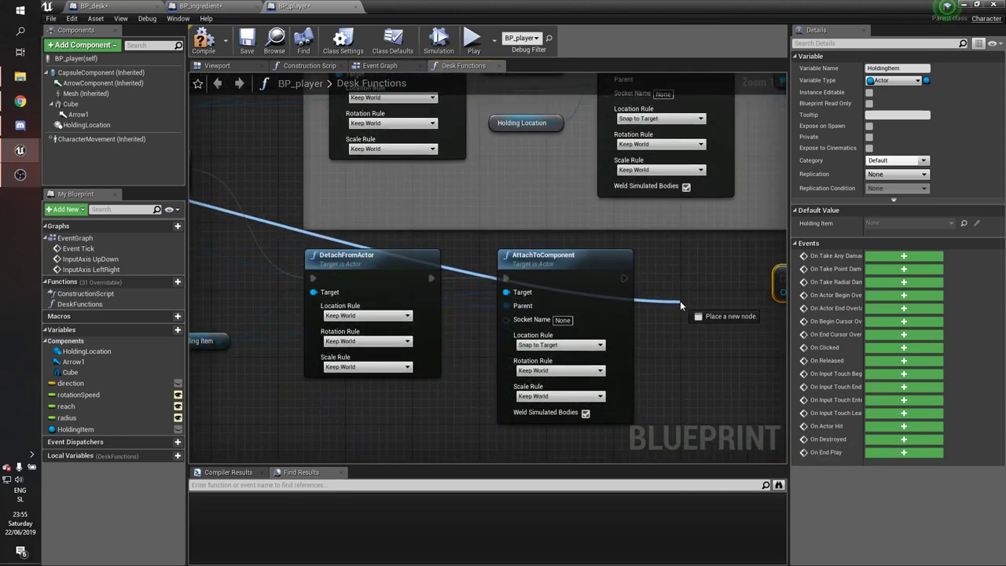
{"action": "type", "text": "set item"}
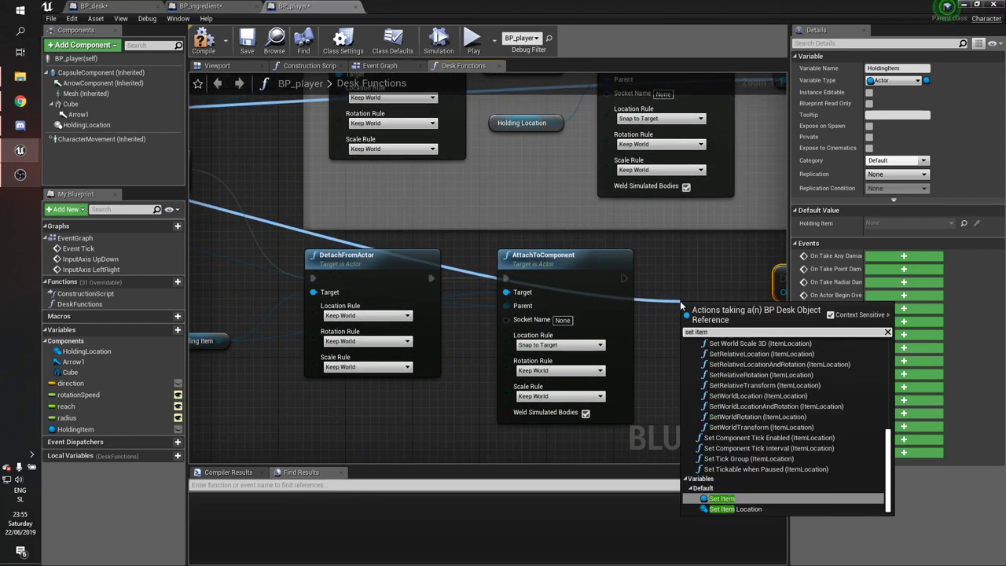
{"action": "key", "text": "Return"}
{"action": "left_click_drag", "start_coordinate": [624, 278], "coordinate": [690, 313]}
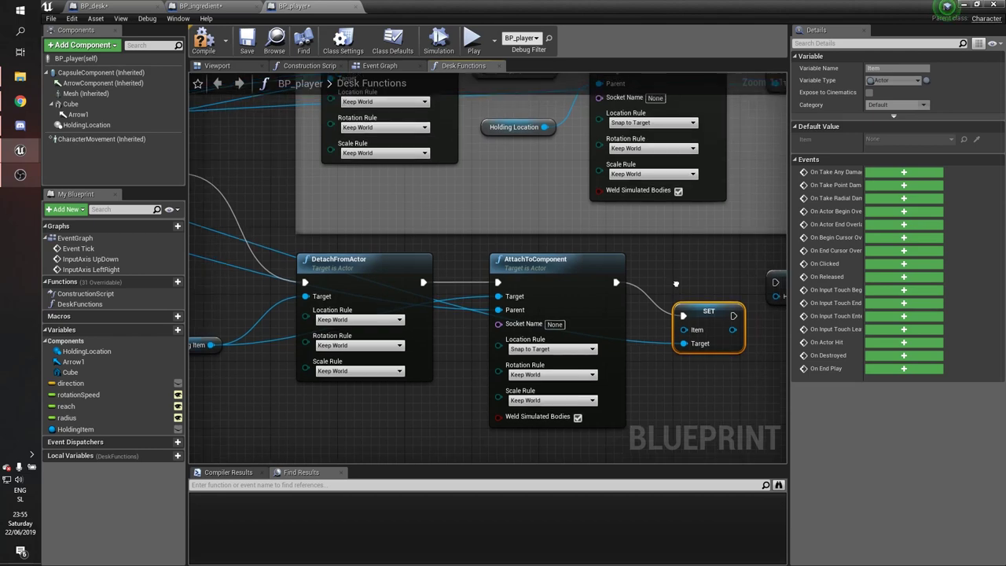
{"action": "right_click_drag", "start_coordinate": [675, 284], "coordinate": [550, 284]}
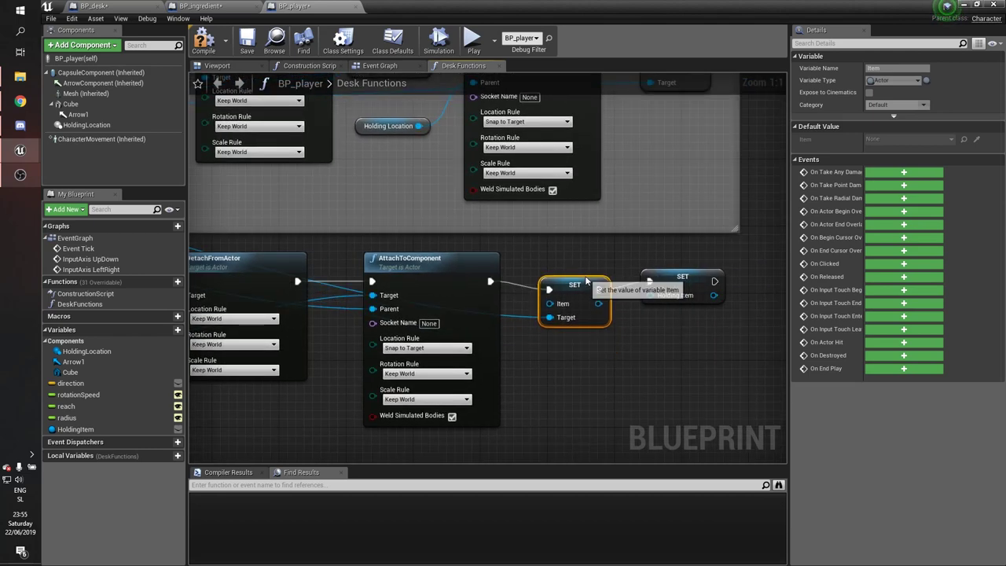
{"action": "mouse_move", "coordinate": [549, 303]}
{"action": "left_mouse_down"}
{"action": "mouse_move", "coordinate": [157, 382]}
{"action": "mouse_move", "coordinate": [381, 343]}
{"action": "left_mouse_up"}
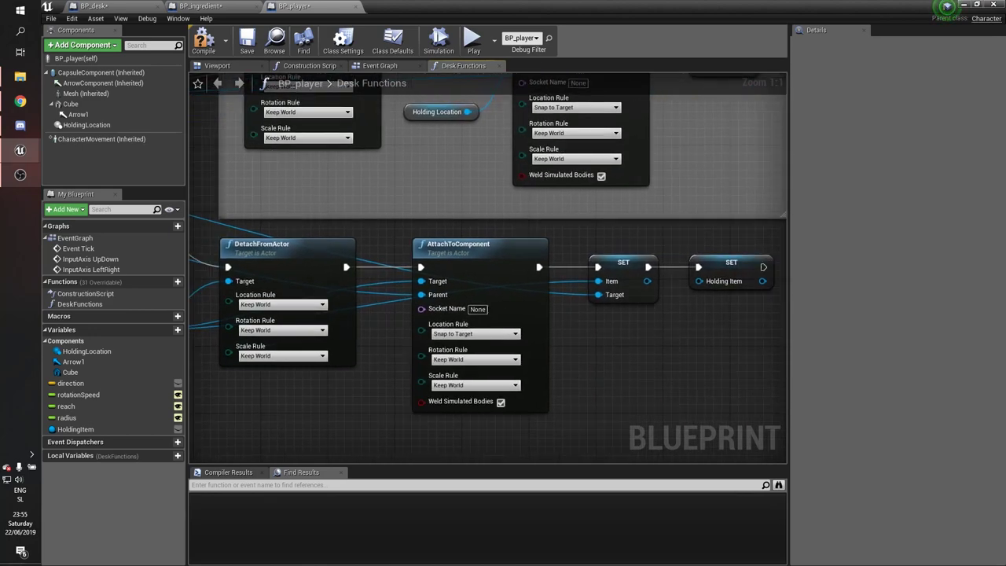
Step: Compile the BP_player blueprint with F7
{"action": "right_click_drag", "start_coordinate": [316, 286], "coordinate": [195, 282]}
{"action": "scroll", "coordinate": [562, 328], "scroll_direction": "down", "scroll_amount": 3}
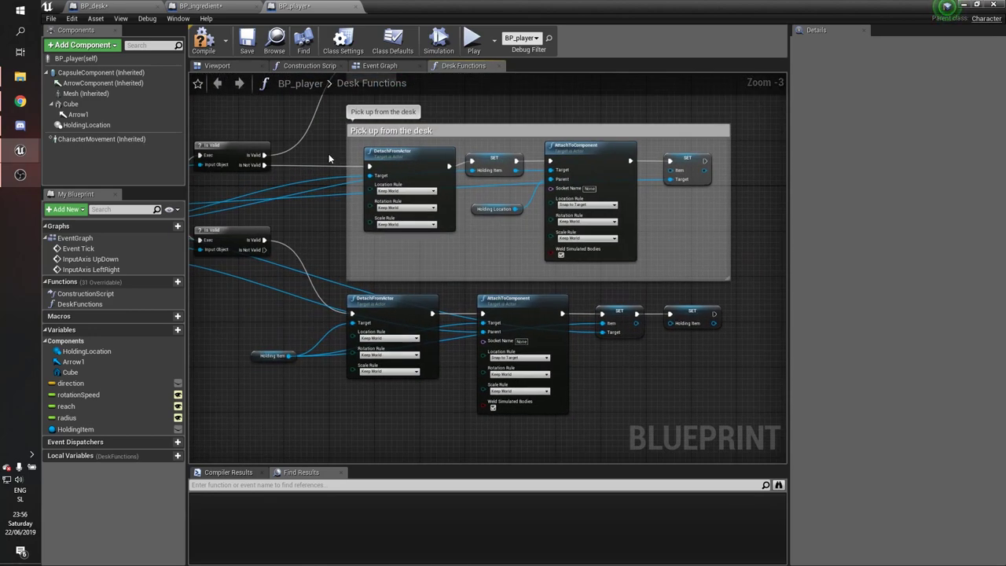
{"action": "key", "text": "F7"}
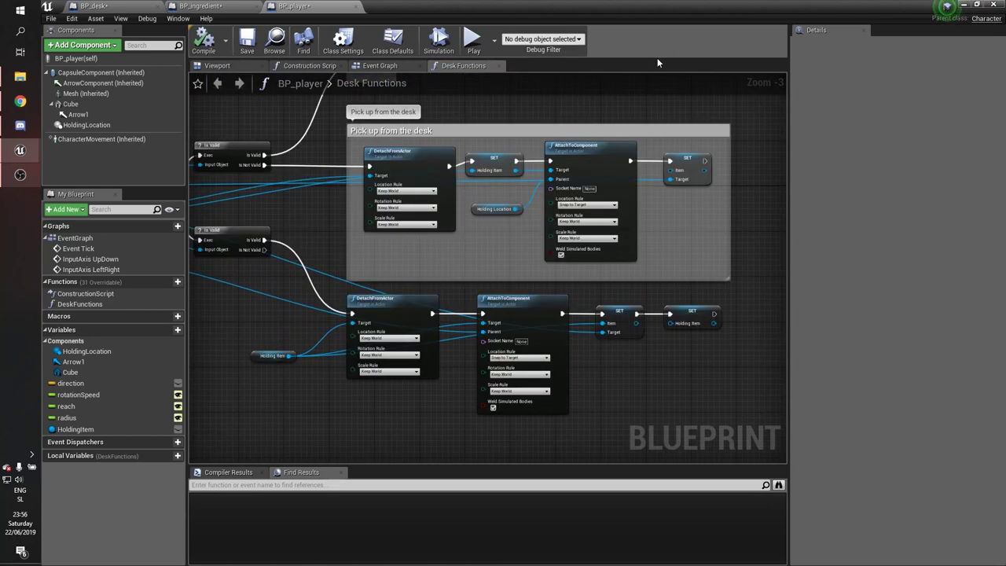
Step: Play the level and walk the player around the desks to test picking up and dropping items
{"action": "left_click", "coordinate": [965, 8]}
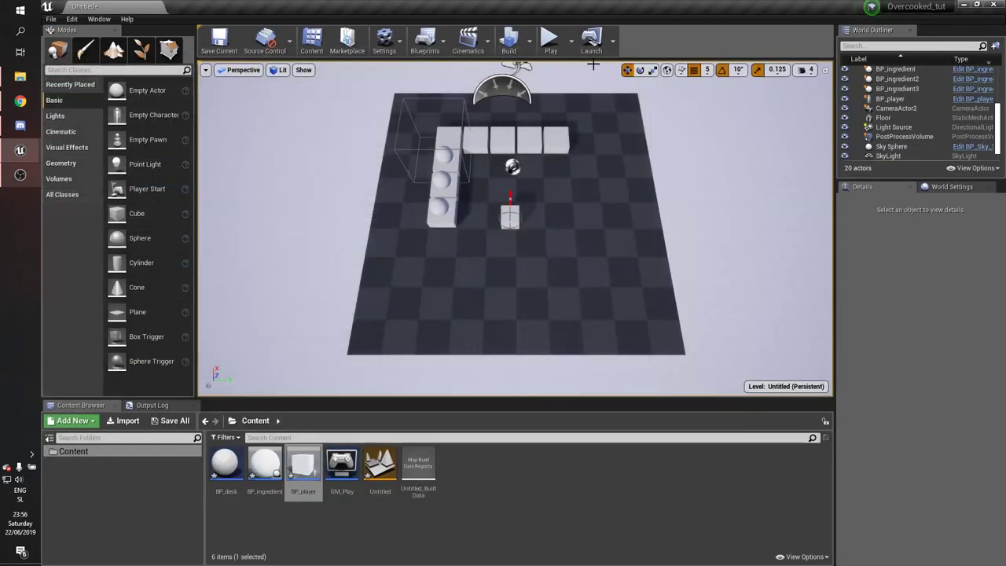
{"action": "left_click", "coordinate": [550, 37]}
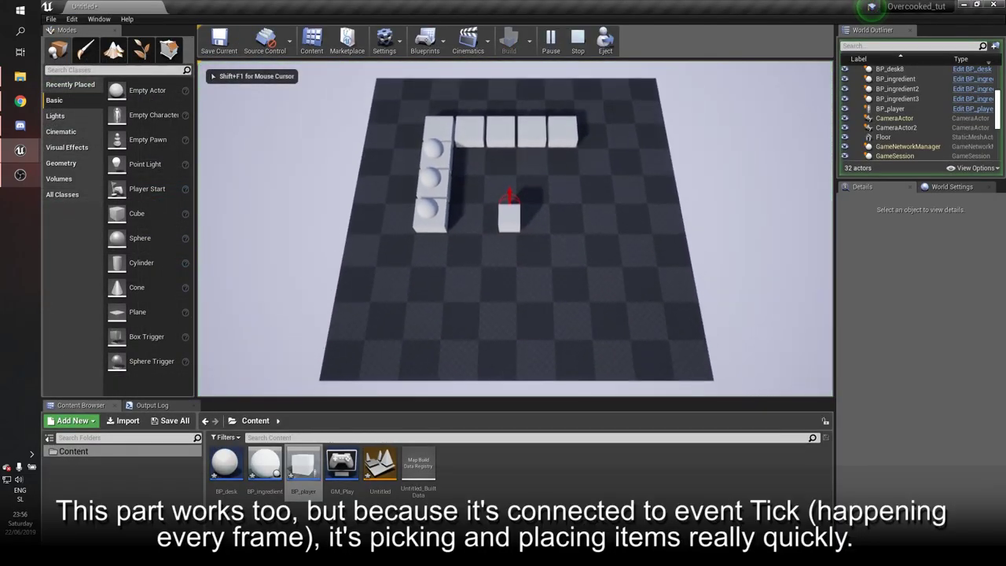
{"action": "key", "text": "a"}
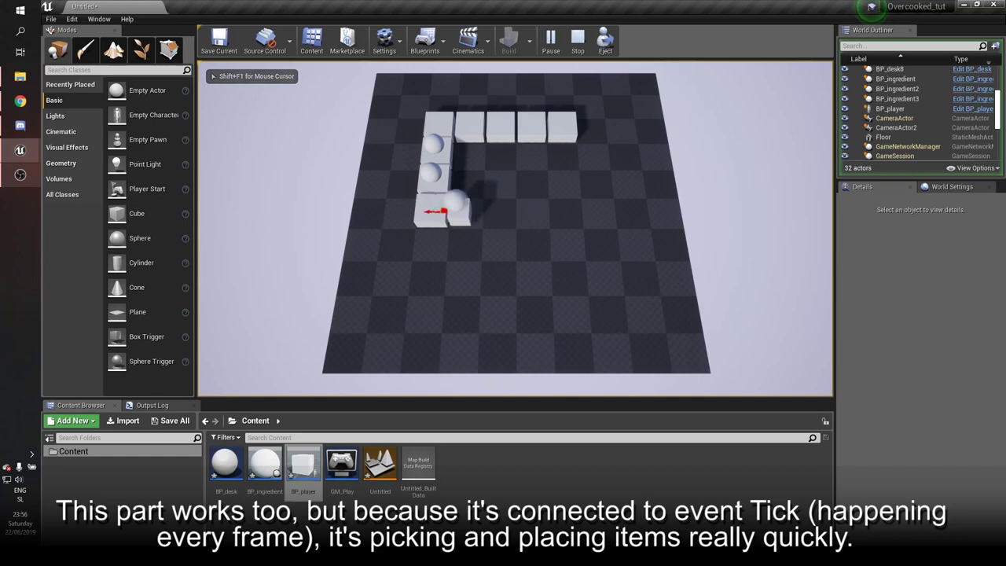
{"action": "key", "text": "d"}
{"action": "key", "text": "w"}
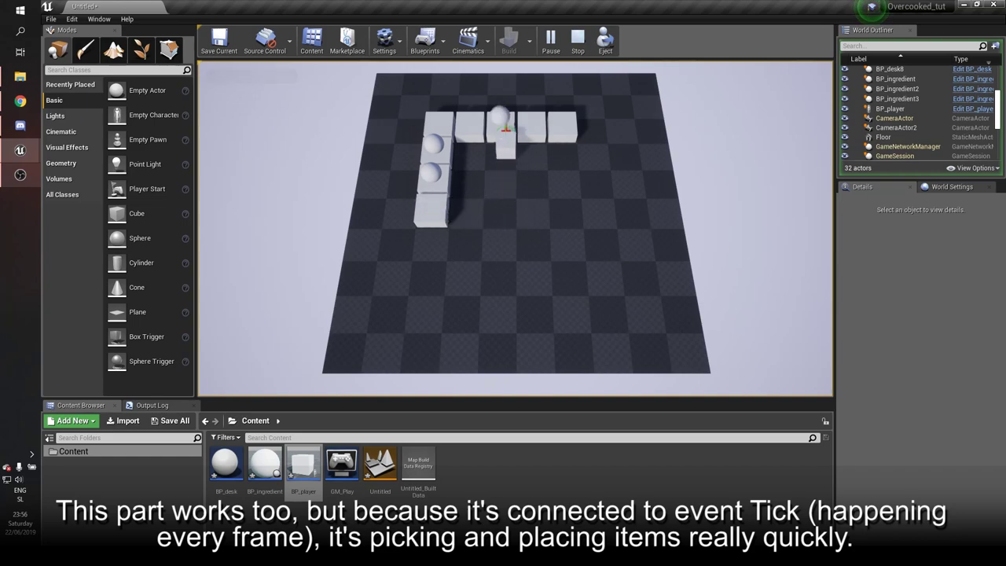
{"action": "key", "text": "d"}
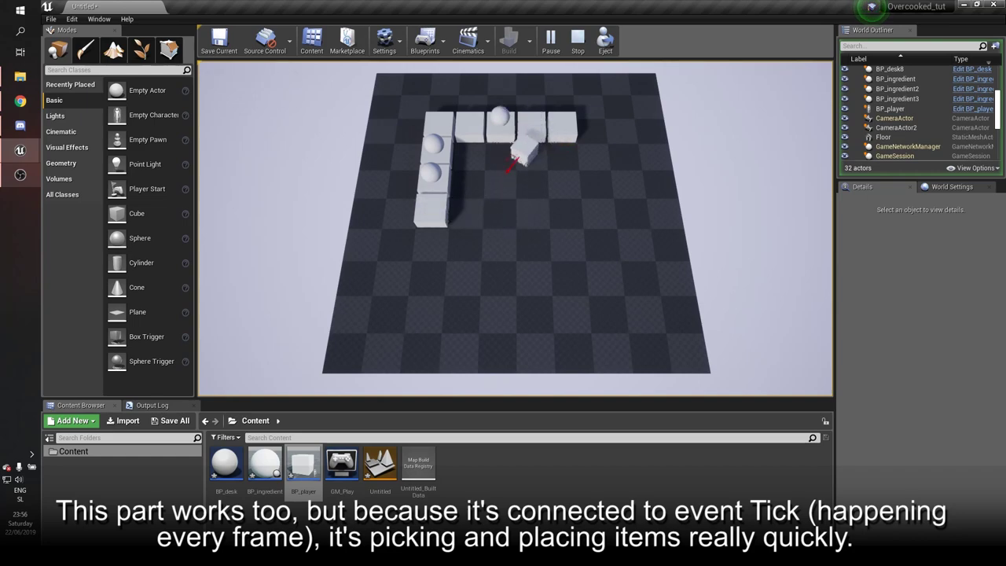
{"action": "key", "text": "s"}
{"action": "key", "text": "a"}
Step: Stop the play session and open BP_player's Event Graph
{"action": "key", "text": "Escape"}
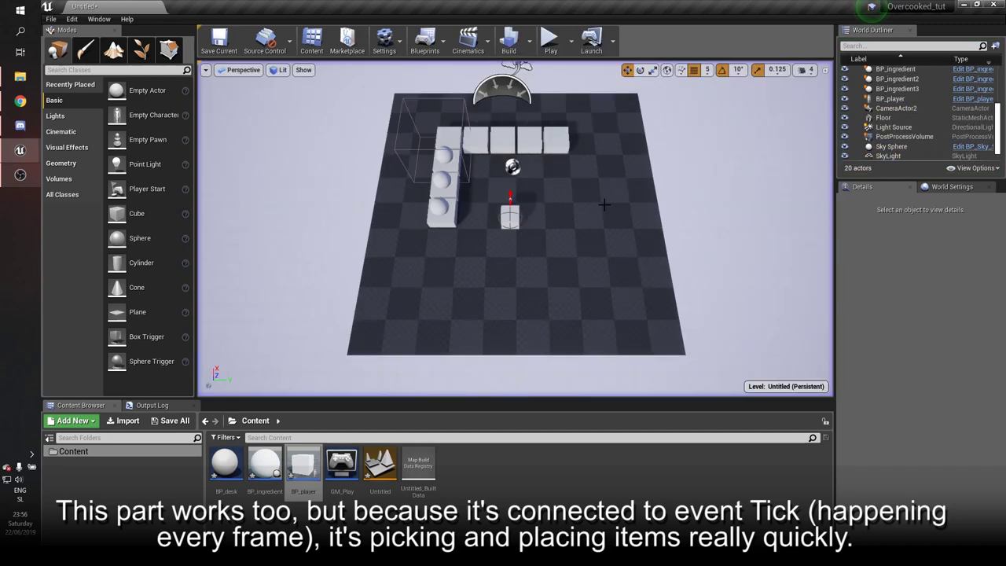
{"action": "double_click", "coordinate": [301, 471]}
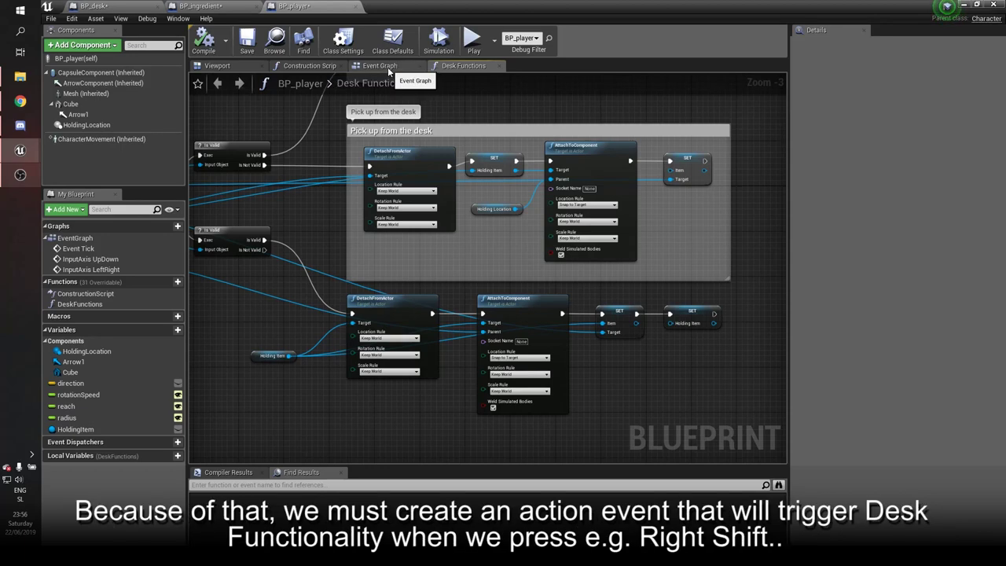
{"action": "left_click", "coordinate": [404, 68]}
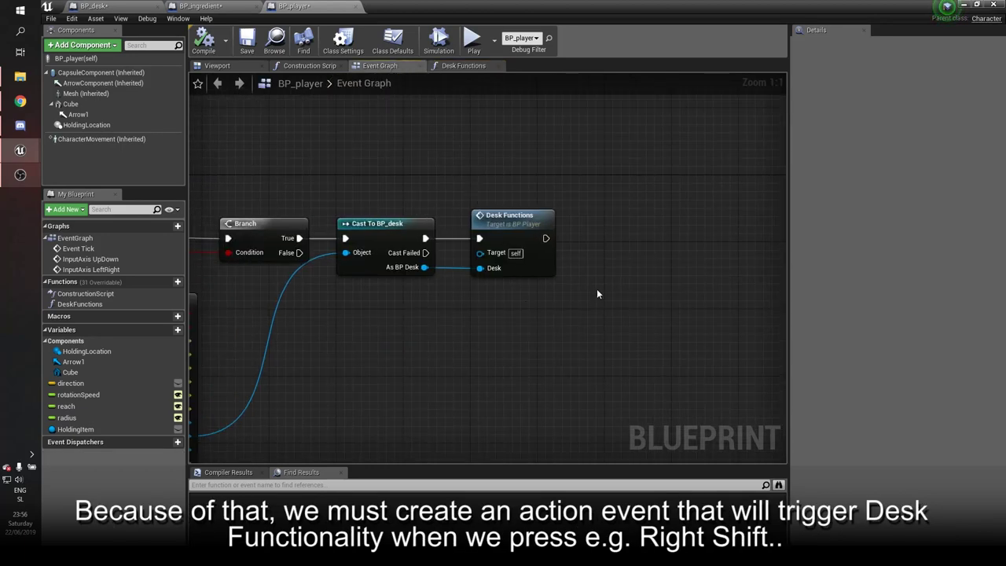
Step: Disconnect the desk reference from Desk Functions and move the Desk Functions node up, away from the cast
{"action": "right_click_drag", "start_coordinate": [597, 294], "coordinate": [587, 317]}
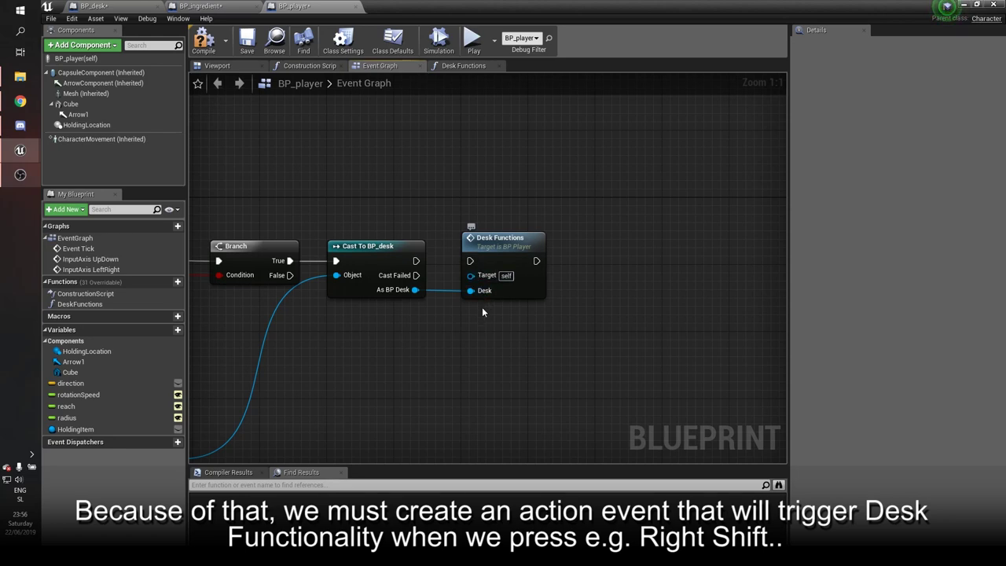
{"action": "left_click", "coordinate": [478, 290], "text": "alt"}
{"action": "left_click_drag", "start_coordinate": [503, 237], "coordinate": [536, 103]}
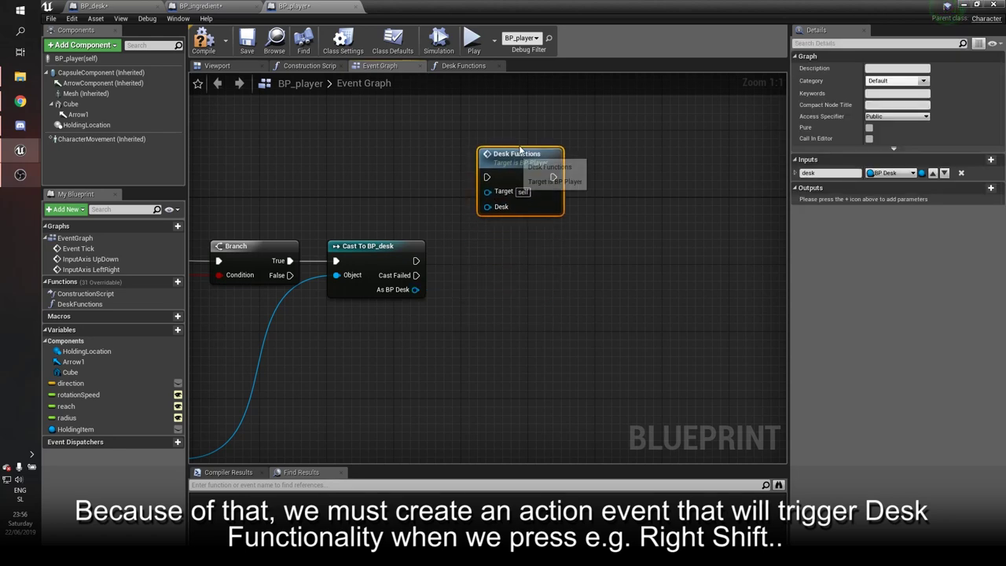
{"action": "left_click", "coordinate": [467, 154]}
{"action": "right_click_drag", "start_coordinate": [437, 178], "coordinate": [438, 251]}
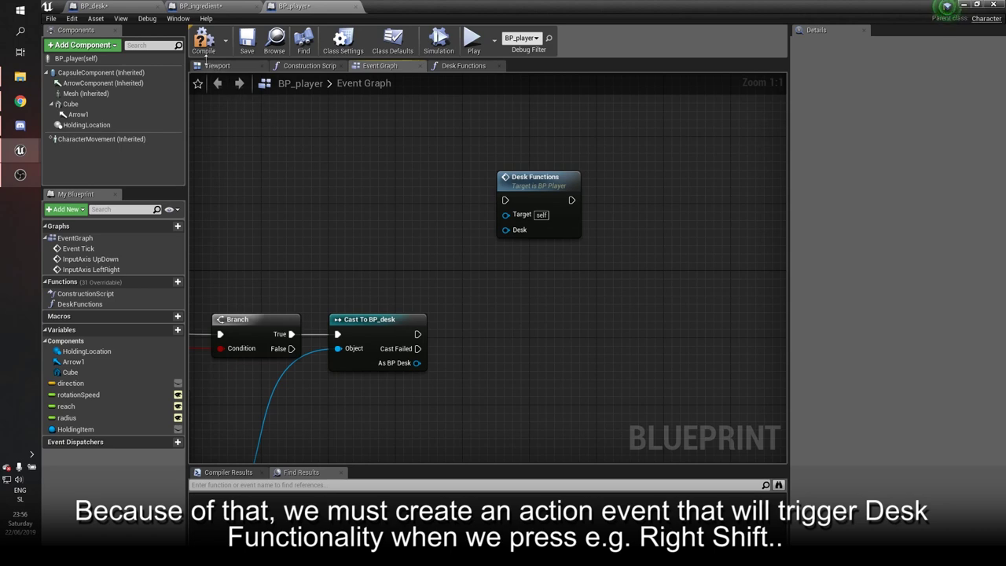
Step: Shrink the Blueprint window aside and open Project Settings at the Input section
{"action": "double_click", "coordinate": [867, 9]}
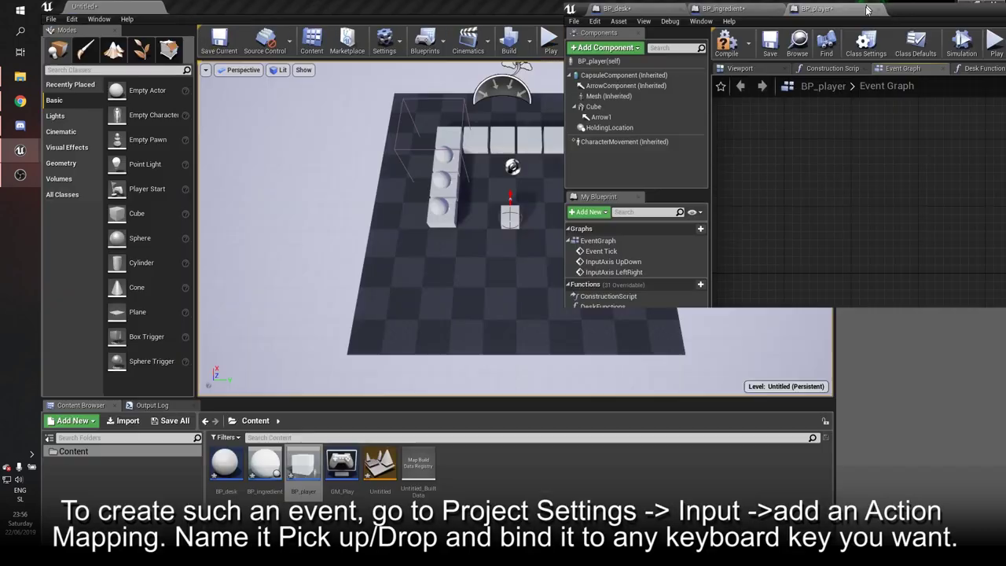
{"action": "left_click_drag", "start_coordinate": [867, 9], "coordinate": [815, 336]}
{"action": "left_click", "coordinate": [385, 43]}
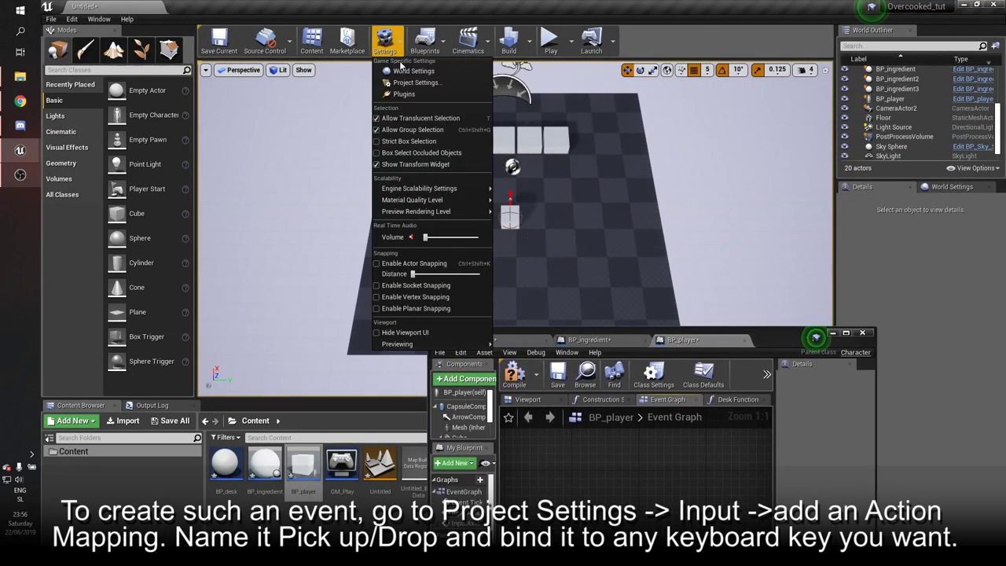
{"action": "left_click", "coordinate": [409, 83]}
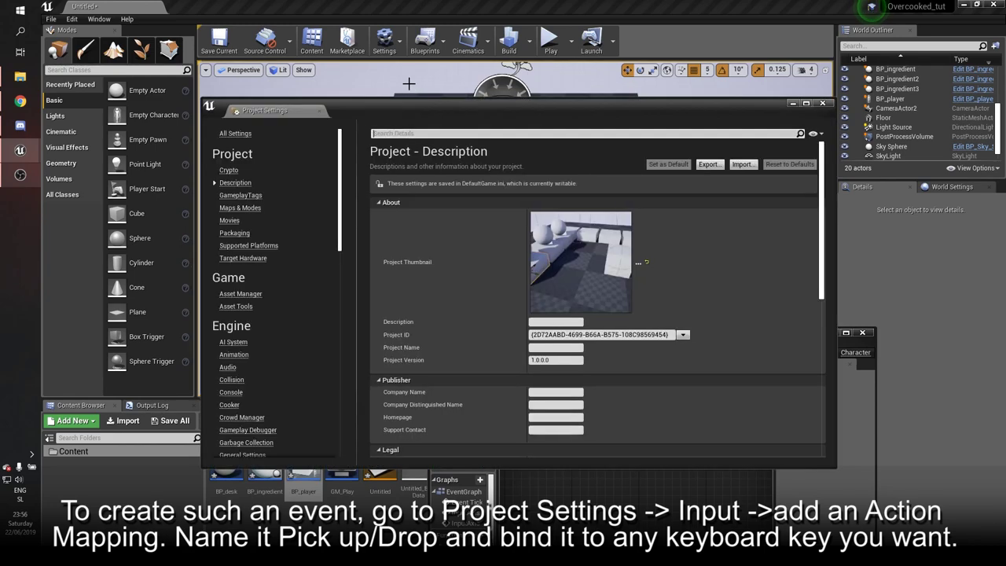
{"action": "scroll", "coordinate": [278, 299], "scroll_direction": "down", "scroll_amount": 2}
{"action": "left_click", "coordinate": [235, 412]}
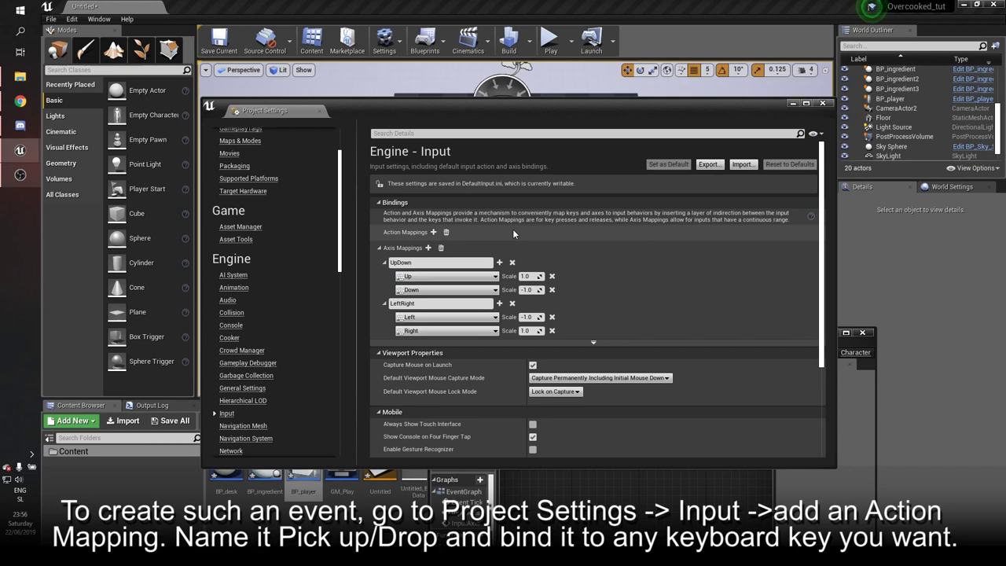
Step: Add an action mapping named pickUp/drop bound to Right Shift, then close Project Settings
{"action": "left_click", "coordinate": [433, 232]}
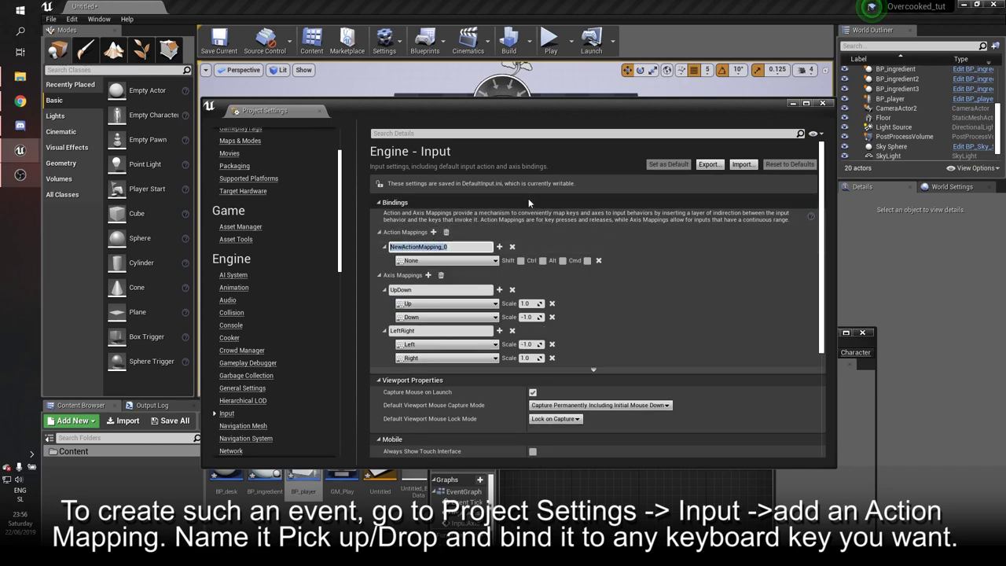
{"action": "type", "text": "pickU"}
{"action": "type", "text": "p/drop"}
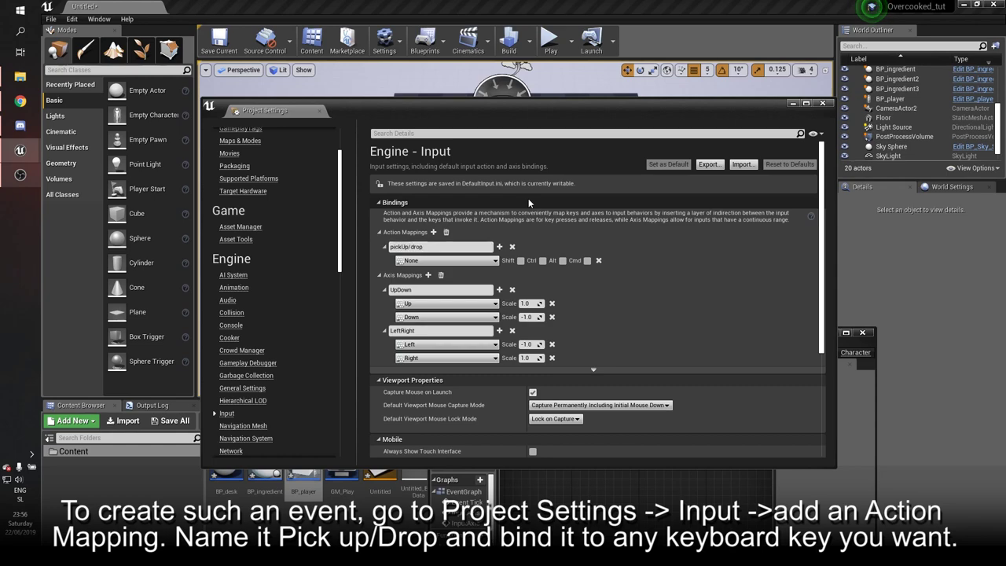
{"action": "left_click", "coordinate": [448, 260]}
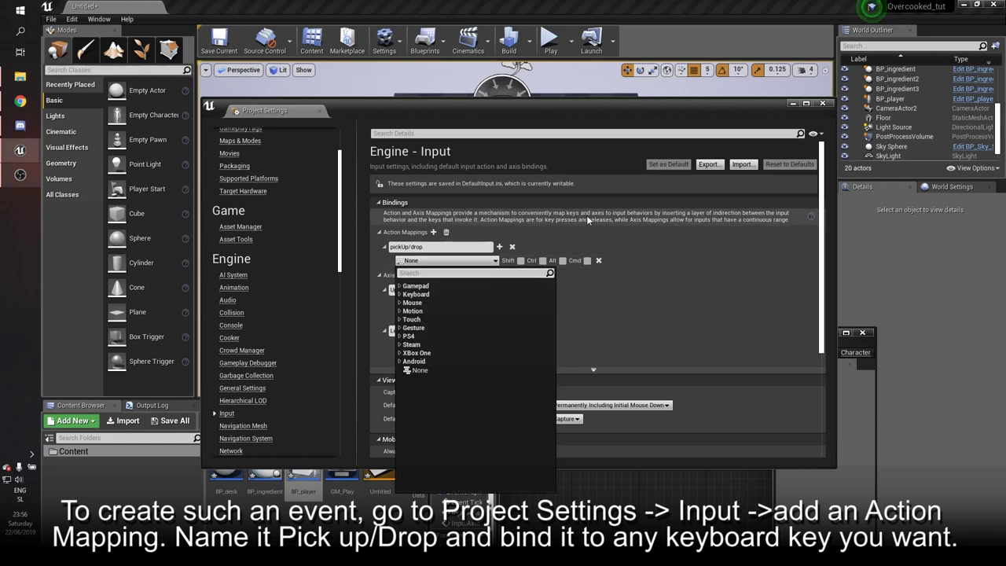
{"action": "type", "text": "shift"}
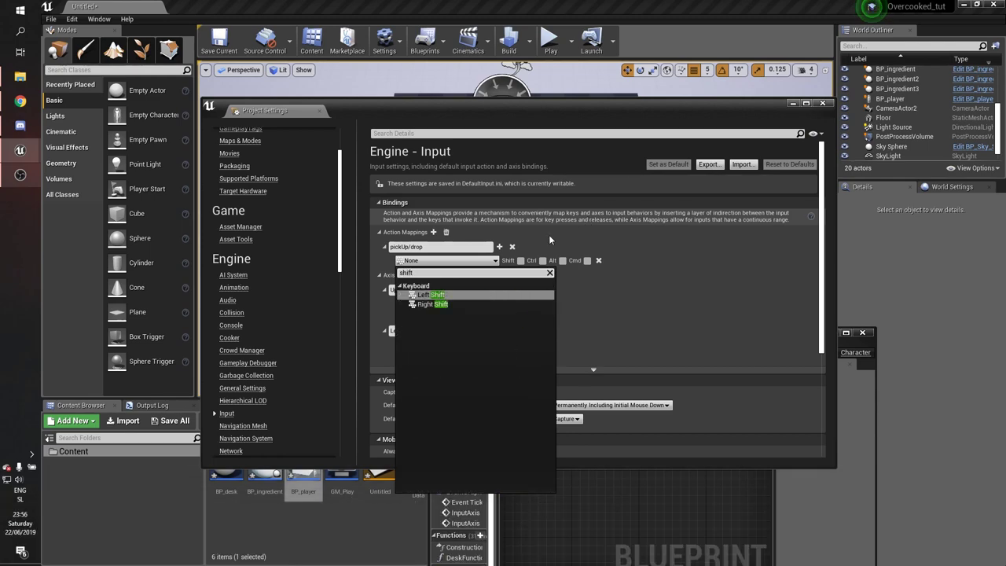
{"action": "left_click", "coordinate": [450, 305]}
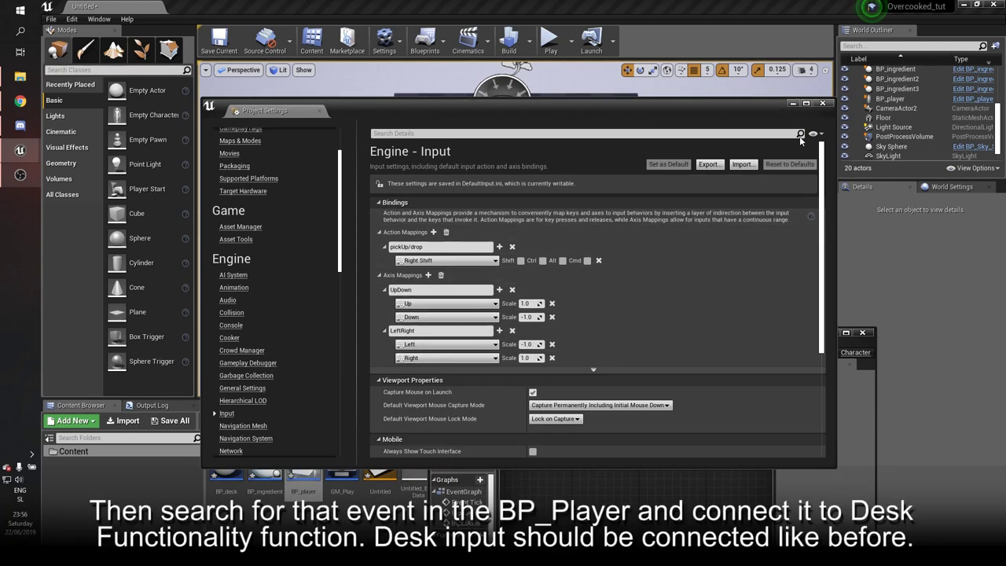
{"action": "left_click", "coordinate": [824, 104]}
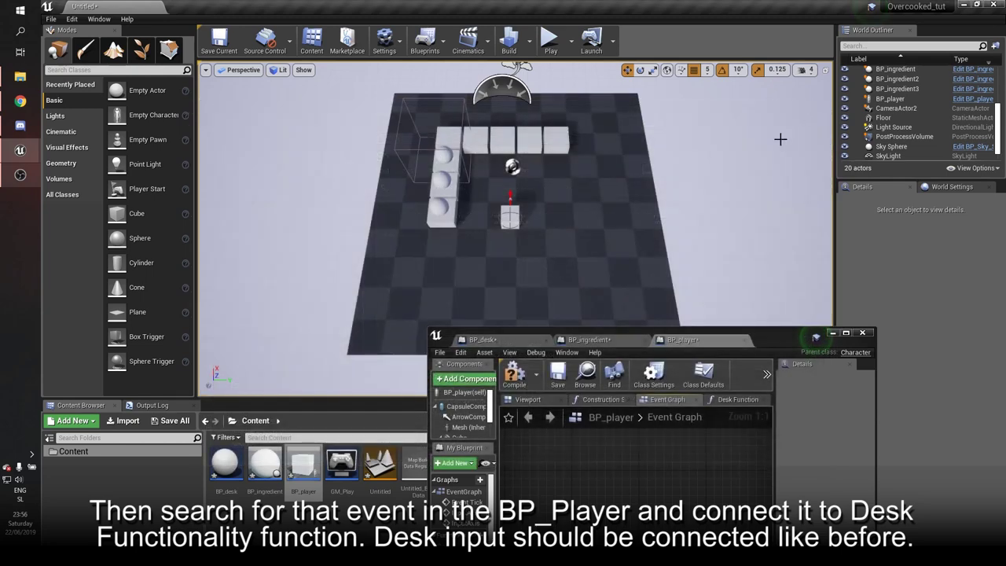
Step: Add an InputAction pickUp/drop event to BP_player's Event Graph with Consume Input turned off
{"action": "left_click", "coordinate": [846, 333]}
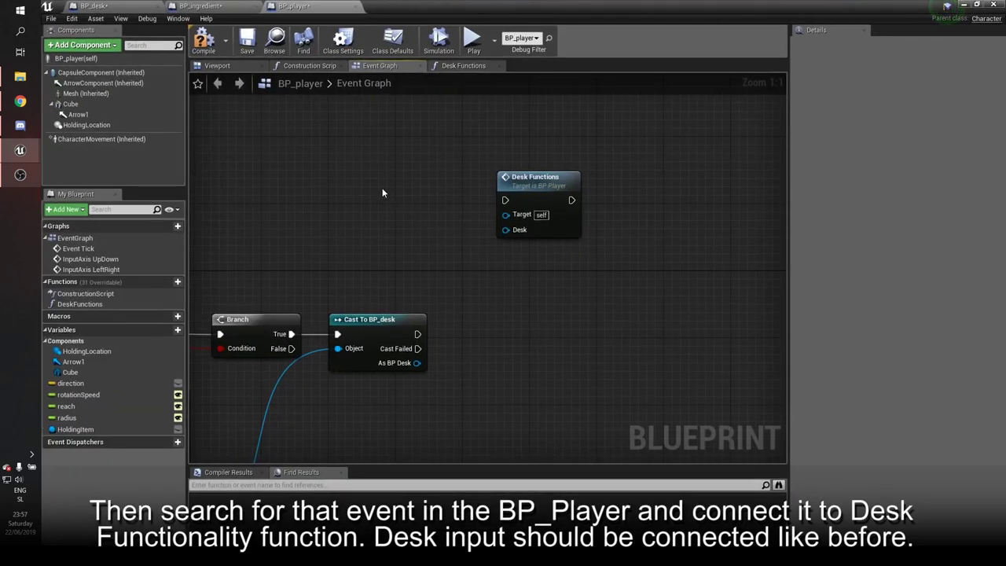
{"action": "right_click", "coordinate": [383, 193]}
{"action": "type", "text": "pickup"}
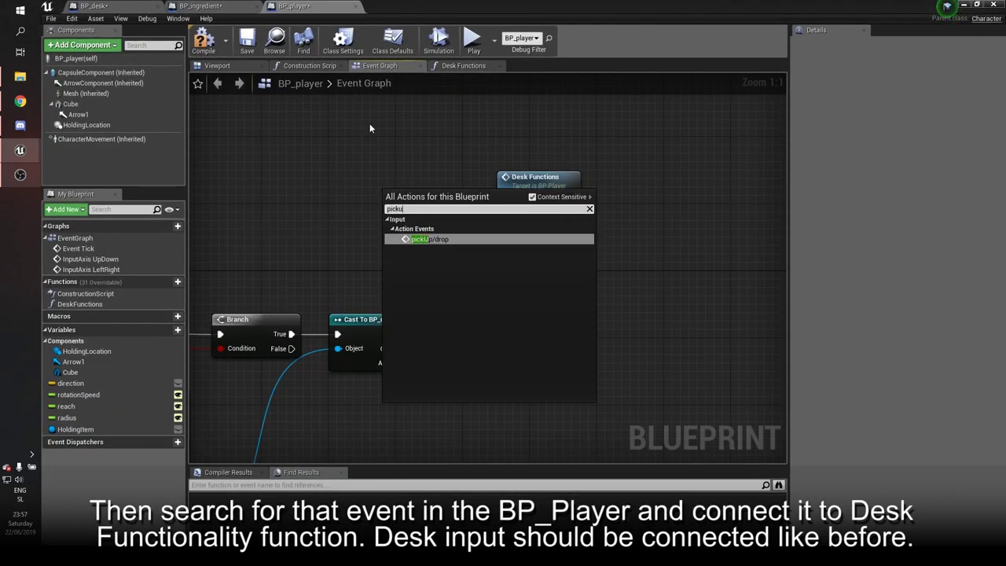
{"action": "key", "text": "Return"}
{"action": "left_click_drag", "start_coordinate": [472, 211], "coordinate": [463, 203]}
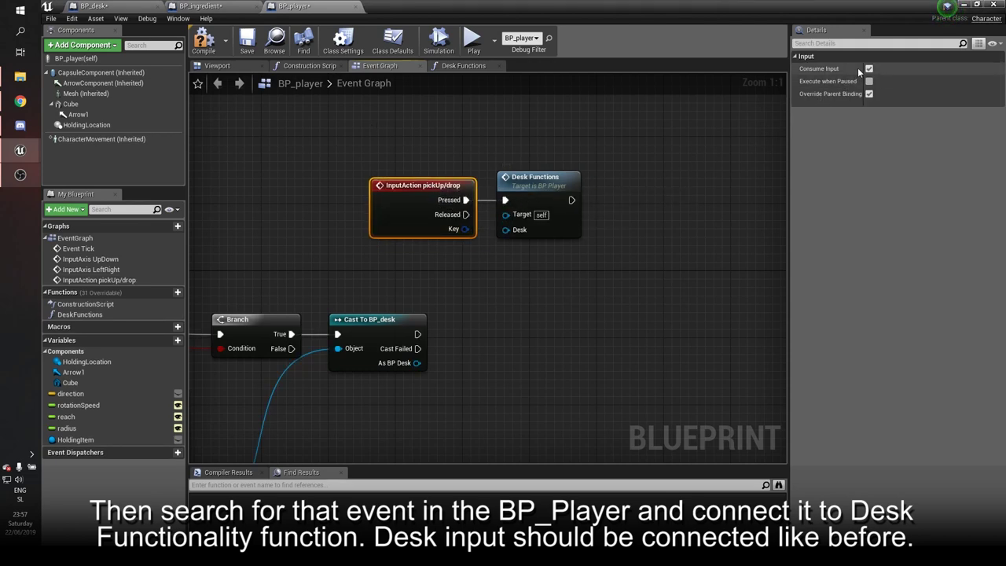
{"action": "left_click", "coordinate": [869, 68]}
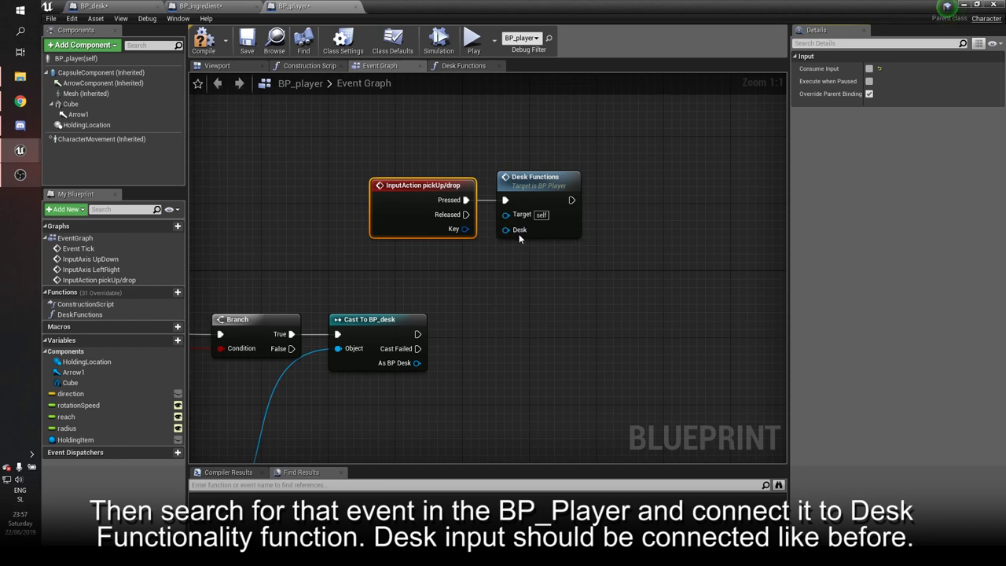
Step: Wire the Cast To BP_desk result into Desk Functions' Desk input and compile BP_player
{"action": "left_click_drag", "start_coordinate": [536, 192], "coordinate": [585, 191]}
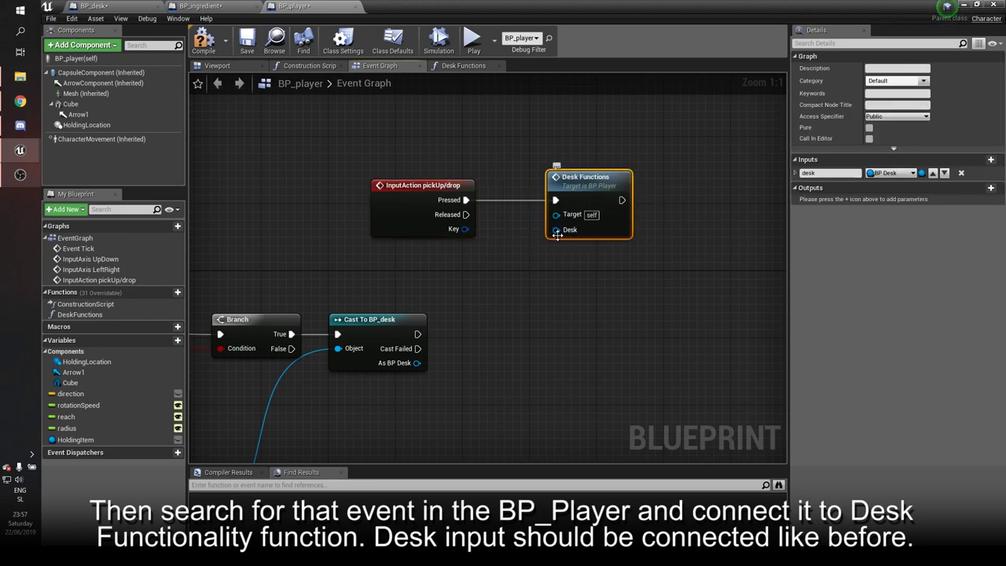
{"action": "right_click_drag", "start_coordinate": [507, 342], "coordinate": [440, 294]}
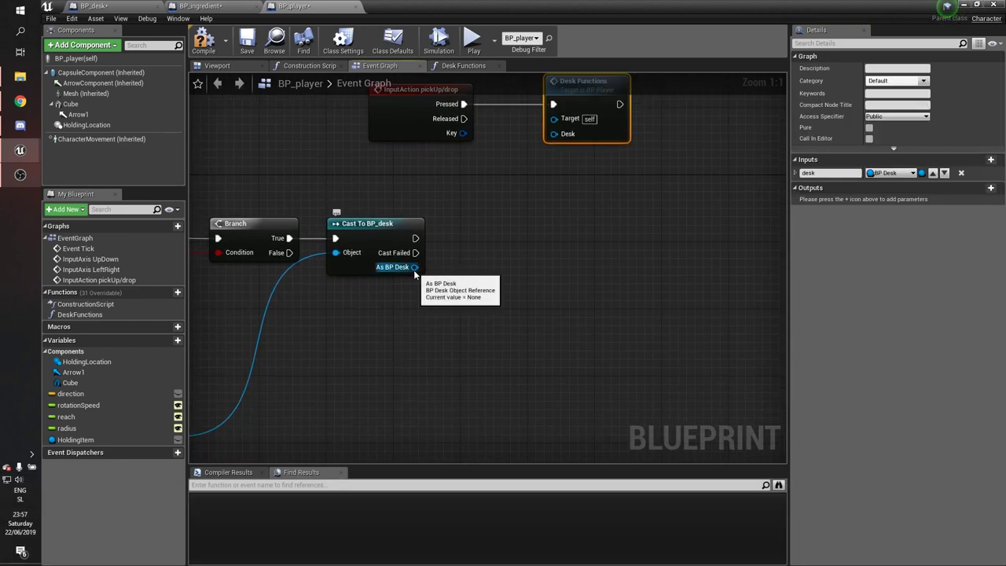
{"action": "left_click", "coordinate": [465, 289]}
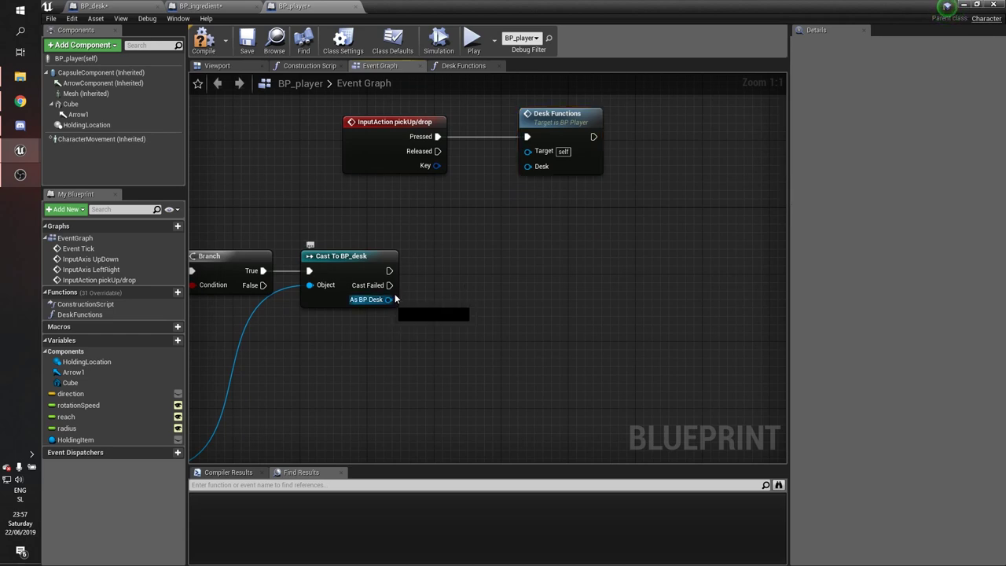
{"action": "left_click_drag", "start_coordinate": [388, 299], "coordinate": [527, 166]}
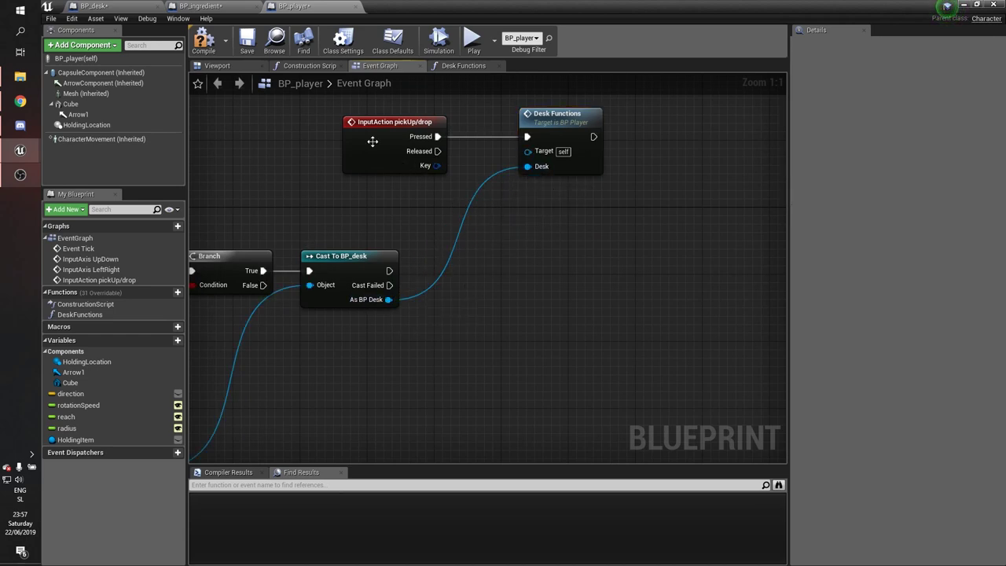
{"action": "left_click", "coordinate": [205, 41]}
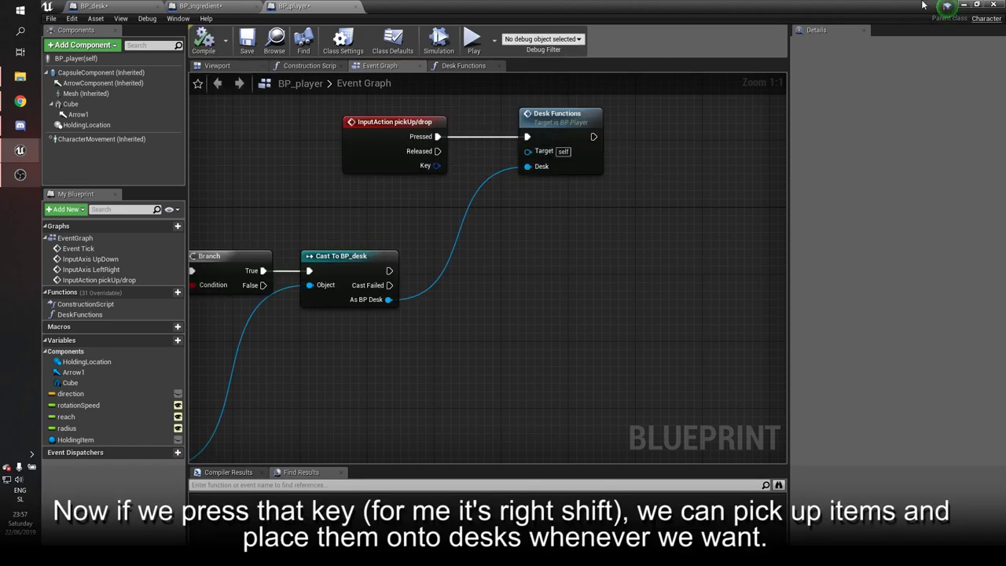
{"action": "left_click", "coordinate": [959, 5]}
Step: Start the playtest and carry the bottom sphere up onto the top desk
{"action": "left_click", "coordinate": [551, 38]}
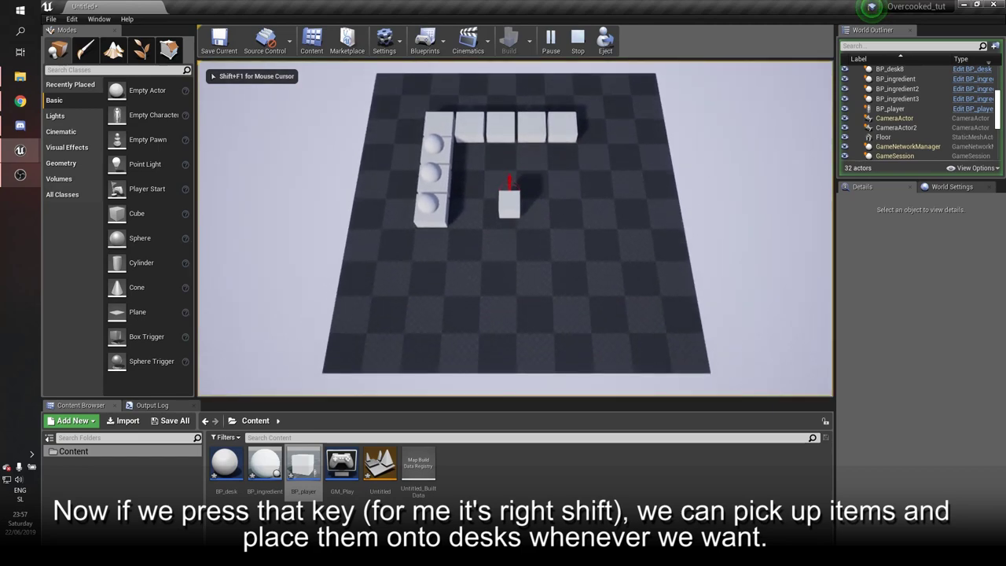
{"action": "key", "text": "a"}
{"action": "key", "text": "Shift_R"}
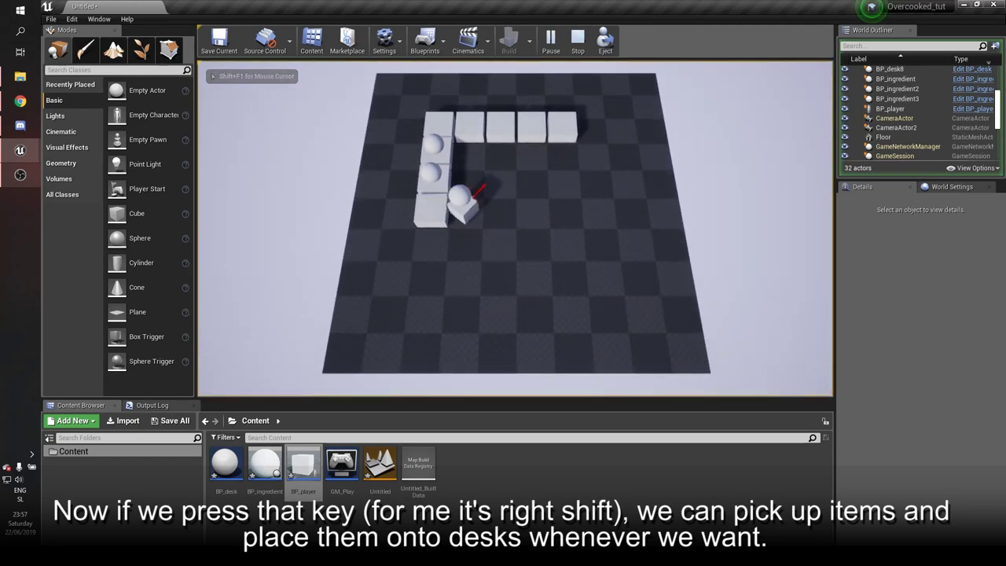
{"action": "key", "text": "w"}
{"action": "key", "text": "Shift_R"}
{"action": "key", "text": "Shift_R"}
Step: Walk back to a desk, pick up a second sphere and carry it toward the top row
{"action": "key", "text": "a"}
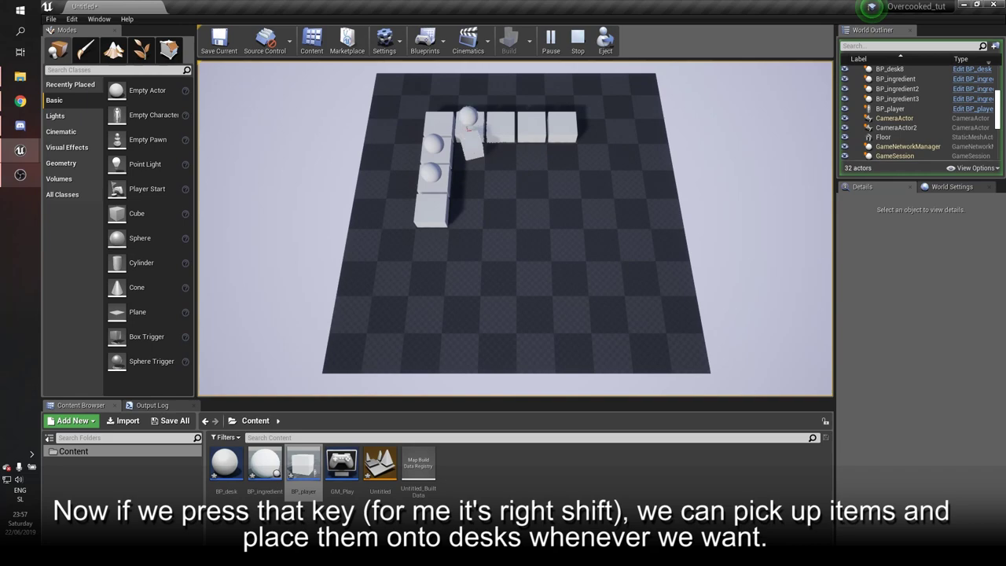
{"action": "key", "text": "s"}
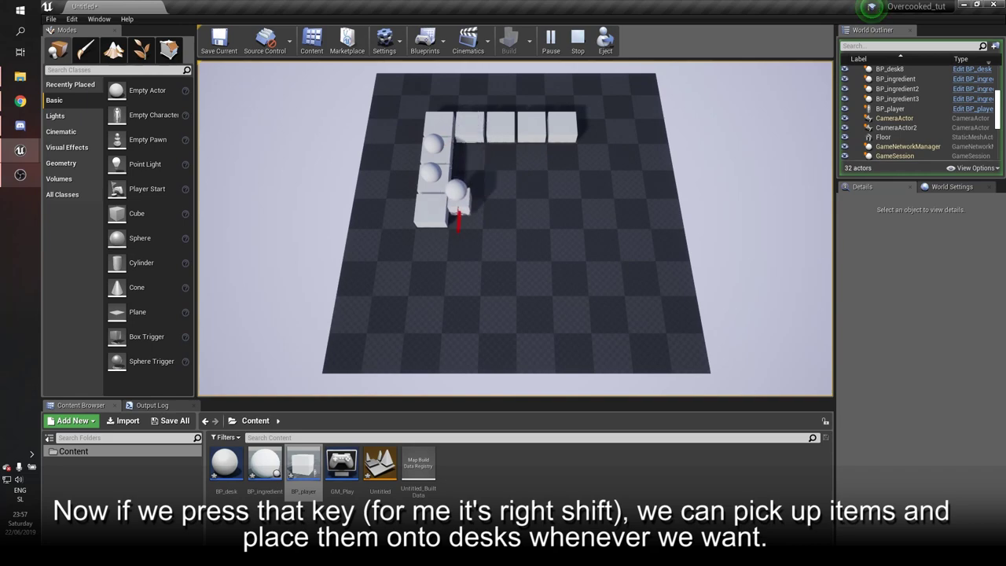
{"action": "key", "text": "Shift_R"}
{"action": "key", "text": "d"}
{"action": "key", "text": "w"}
{"action": "key", "text": "d"}
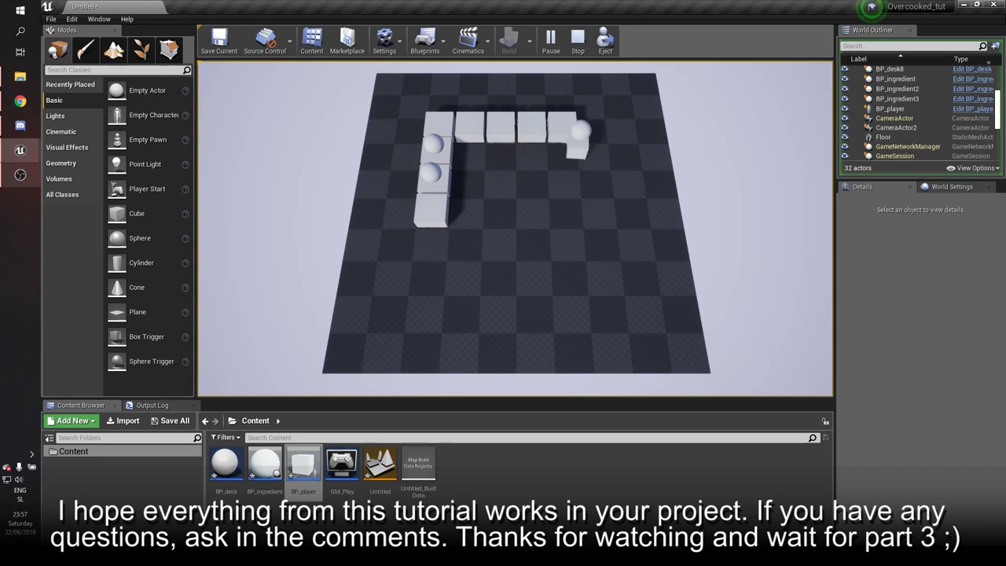
Step: Drop that sphere on the lower-left desk and move the player away to the right
{"action": "key", "text": "a"}
{"action": "key", "text": "s"}
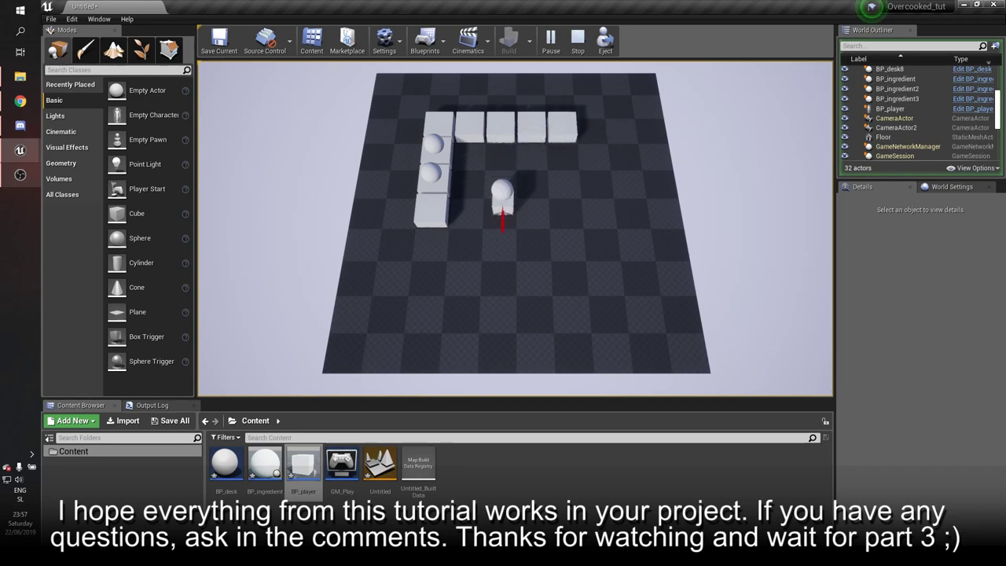
{"action": "key", "text": "a"}
{"action": "key", "text": "Shift_R"}
{"action": "key", "text": "d"}
Step: Switch the game view to fullscreen and pick up the lower desk's sphere
{"action": "key", "text": "F11"}
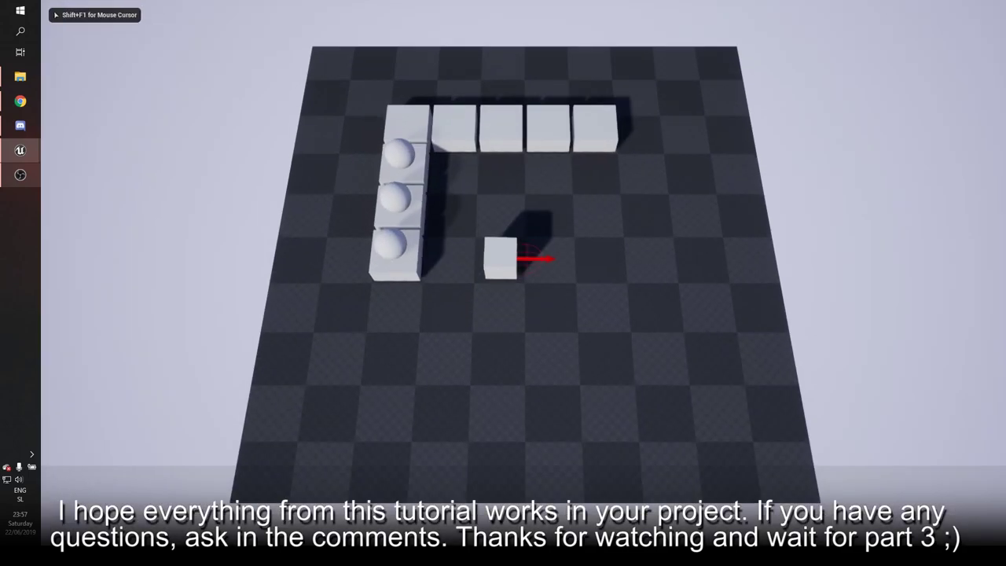
{"action": "key", "text": "s"}
{"action": "key", "text": "a"}
{"action": "key", "text": "w"}
{"action": "key", "text": "Shift_R"}
Step: Carry the sphere up past the middle desk and place it on a top-row desk
{"action": "key", "text": "d"}
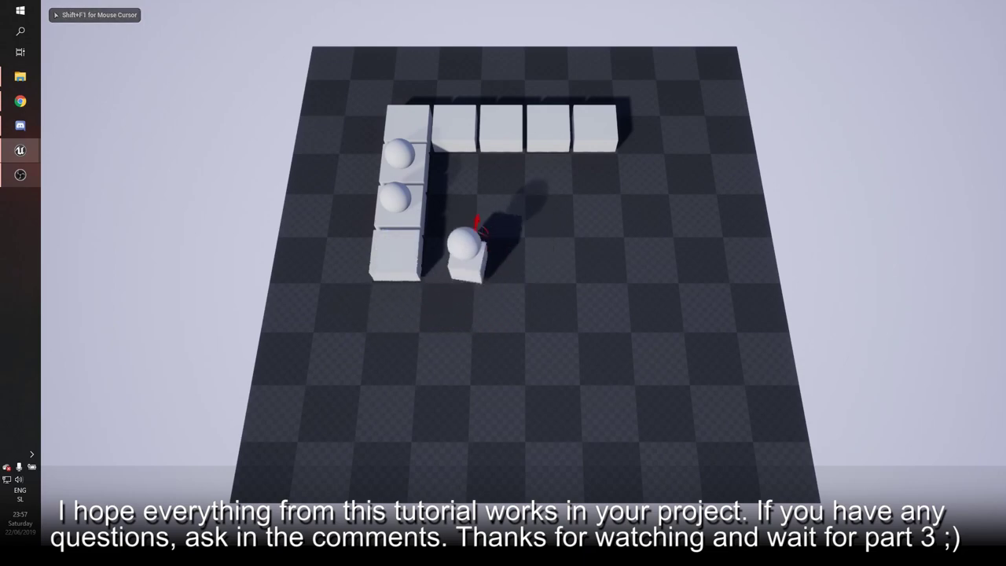
{"action": "key", "text": "w"}
{"action": "key", "text": "a"}
{"action": "key", "text": "w"}
Step: Move the left-column sphere onto the fourth top desk, then leave fullscreen
{"action": "key", "text": "w"}
{"action": "key", "text": "Shift_R"}
Step: Take the upper-left desk's sphere and place it on the third top desk
{"action": "key", "text": "a"}
{"action": "key", "text": "Shift_R"}
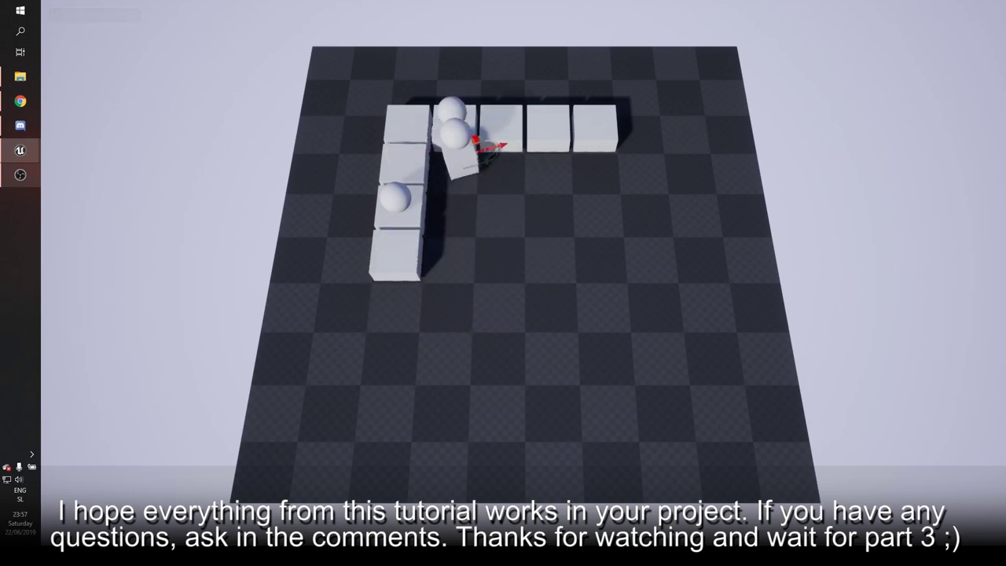
{"action": "key", "text": "d"}
{"action": "key", "text": "Shift_R"}
{"action": "key", "text": "a"}
{"action": "key", "text": "s"}
{"action": "key", "text": "Shift_R"}
{"action": "key", "text": "w"}
{"action": "key", "text": "d"}
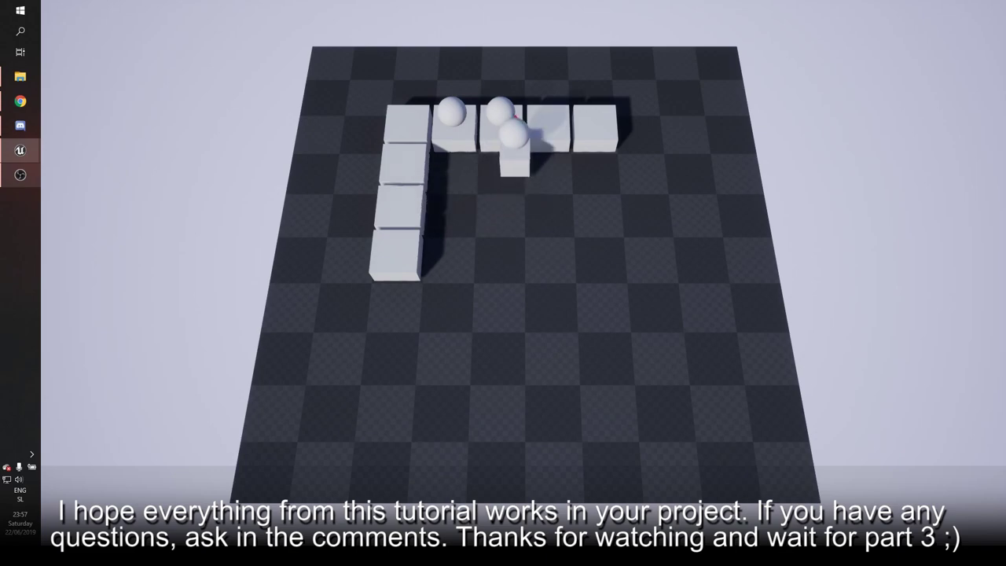
{"action": "key", "text": "Shift_R"}
{"action": "key", "text": "s"}
{"action": "key", "text": "F11"}
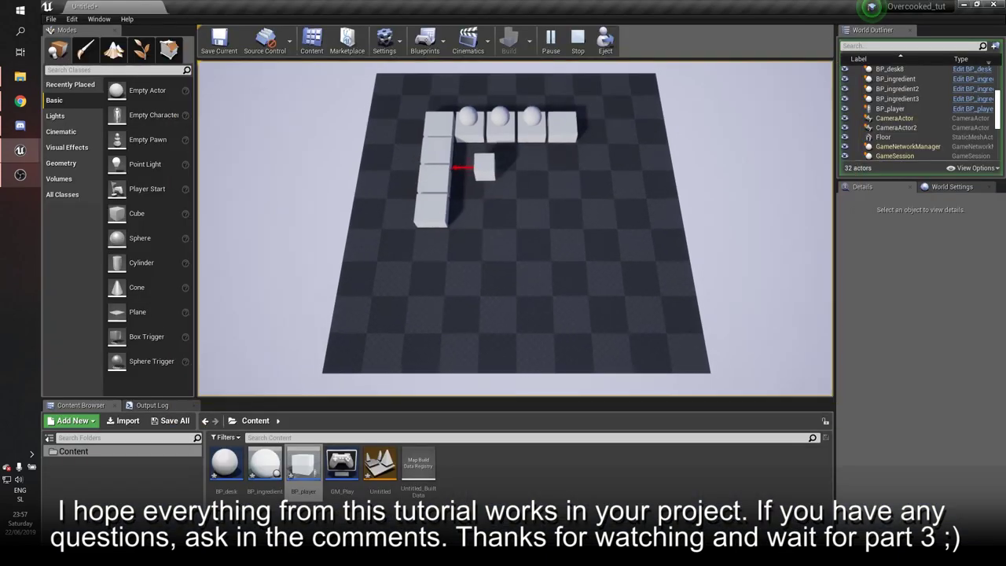